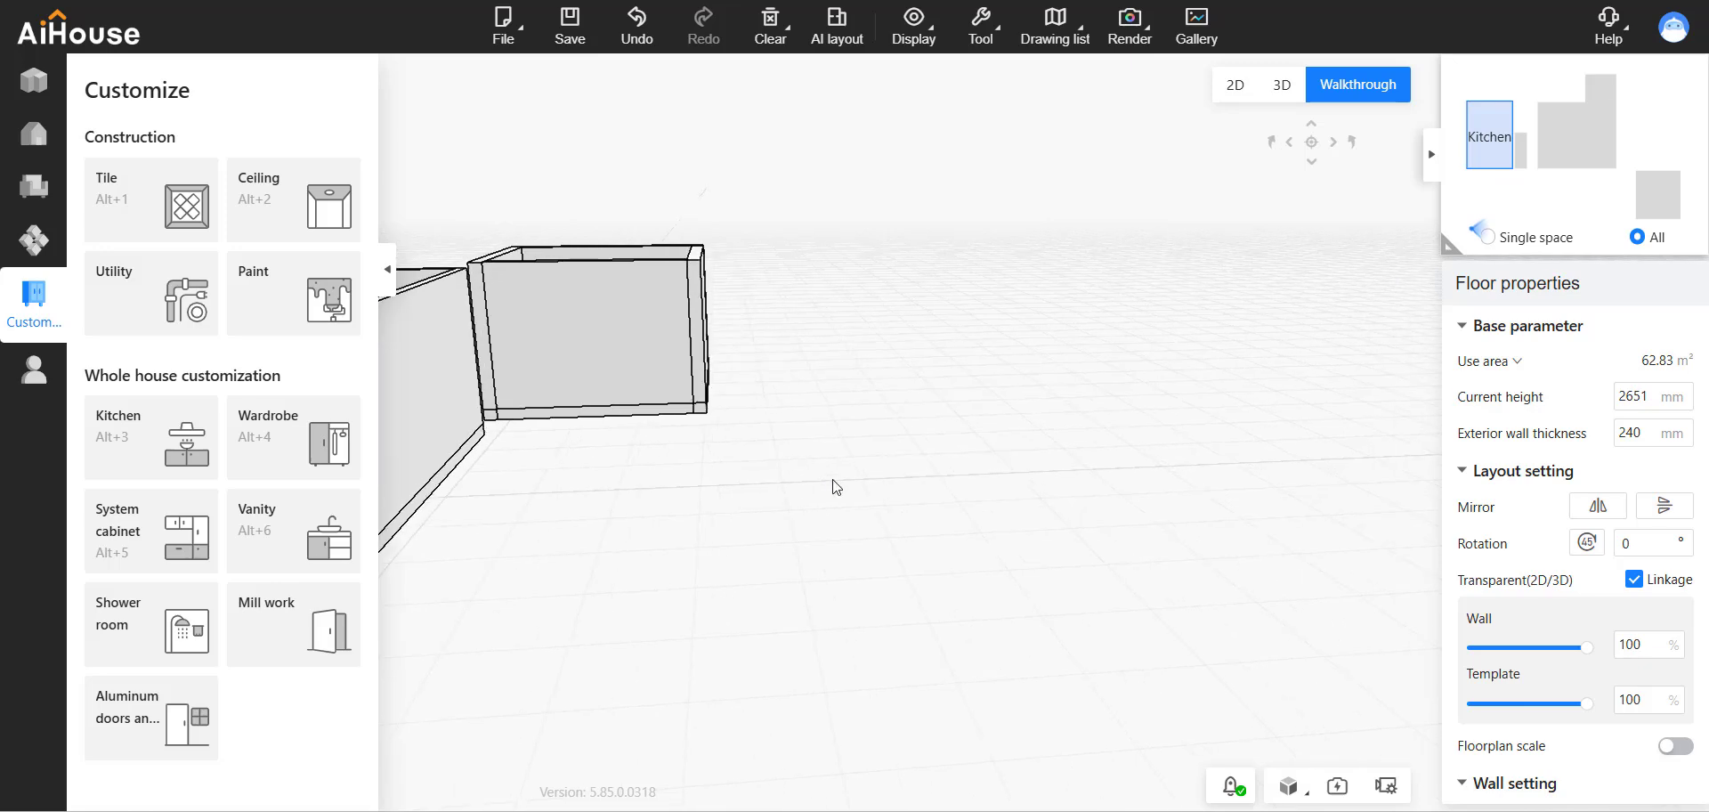
In the 2D floor plan, start a rectangular room in the empty area beside the kitchen.
click(1235, 84)
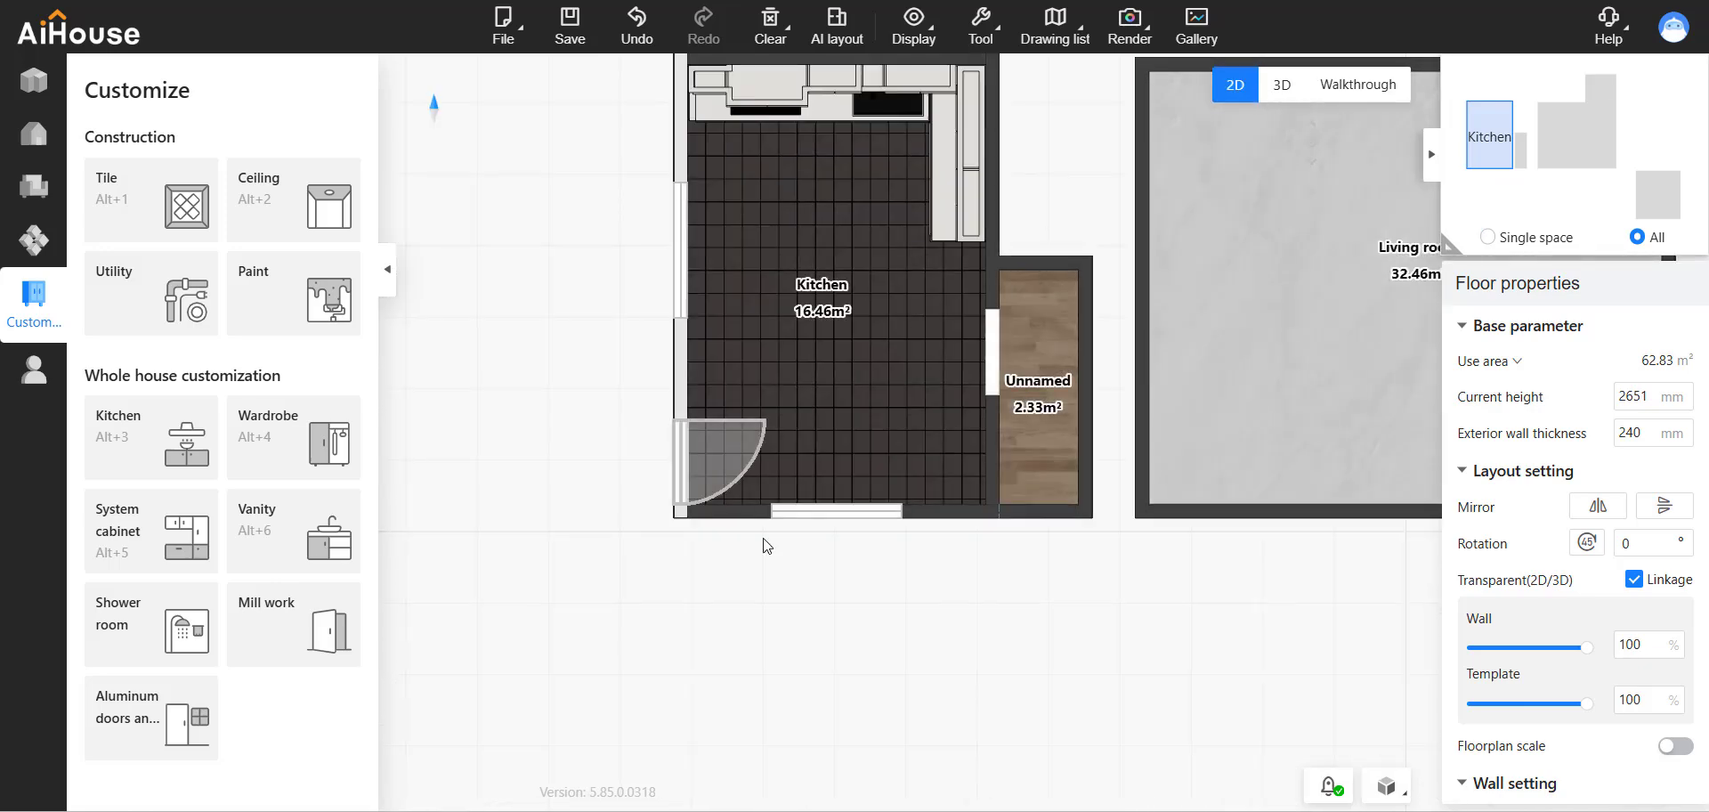
scroll(763, 544, down, 3)
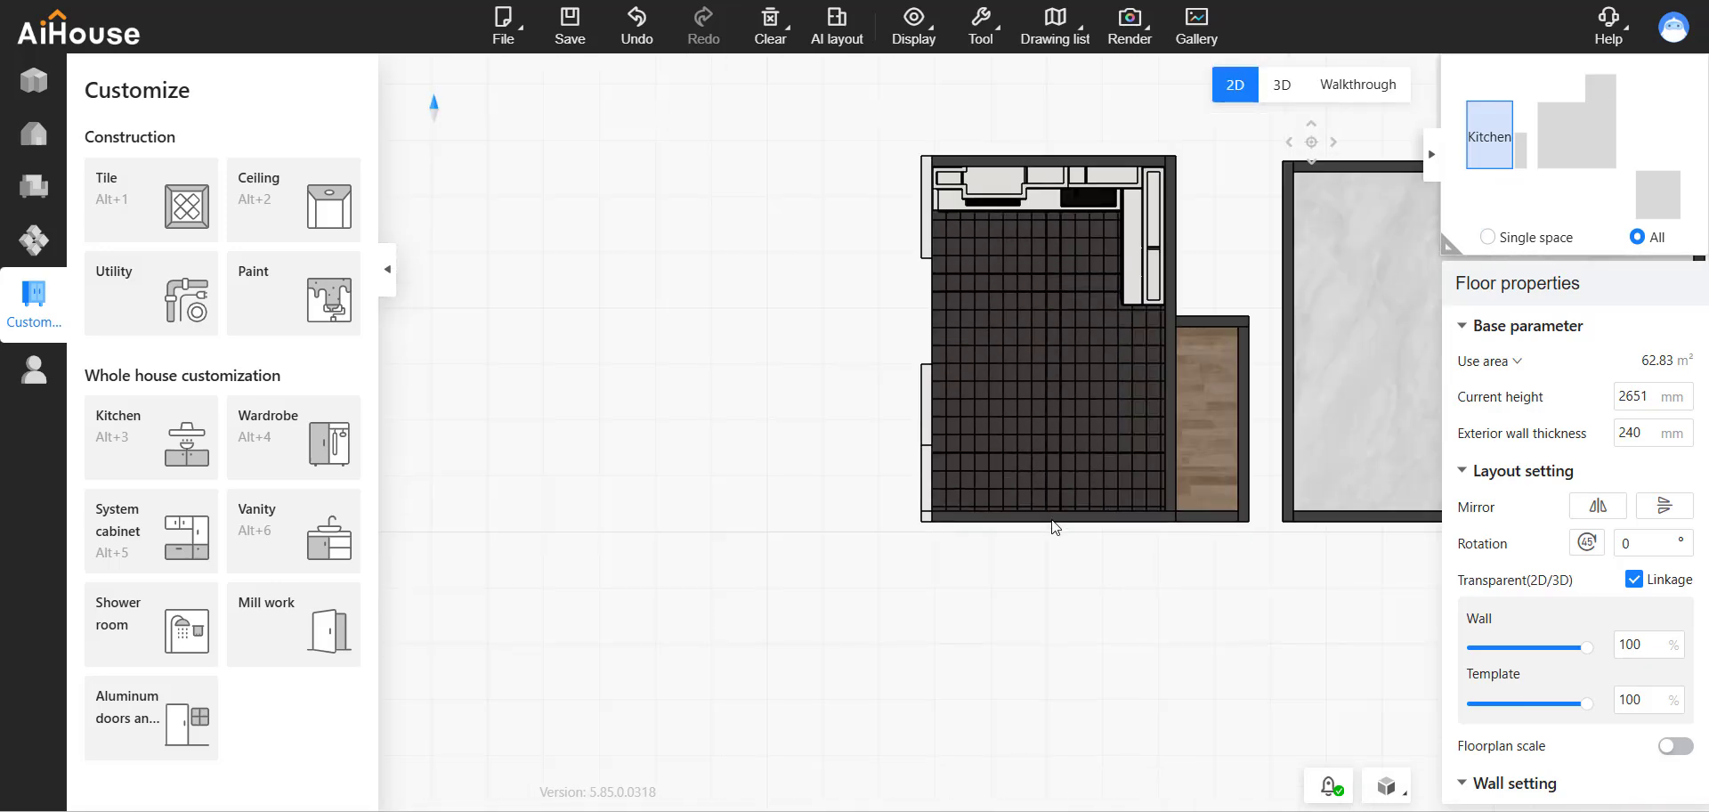
drag(1052, 527, 1341, 489)
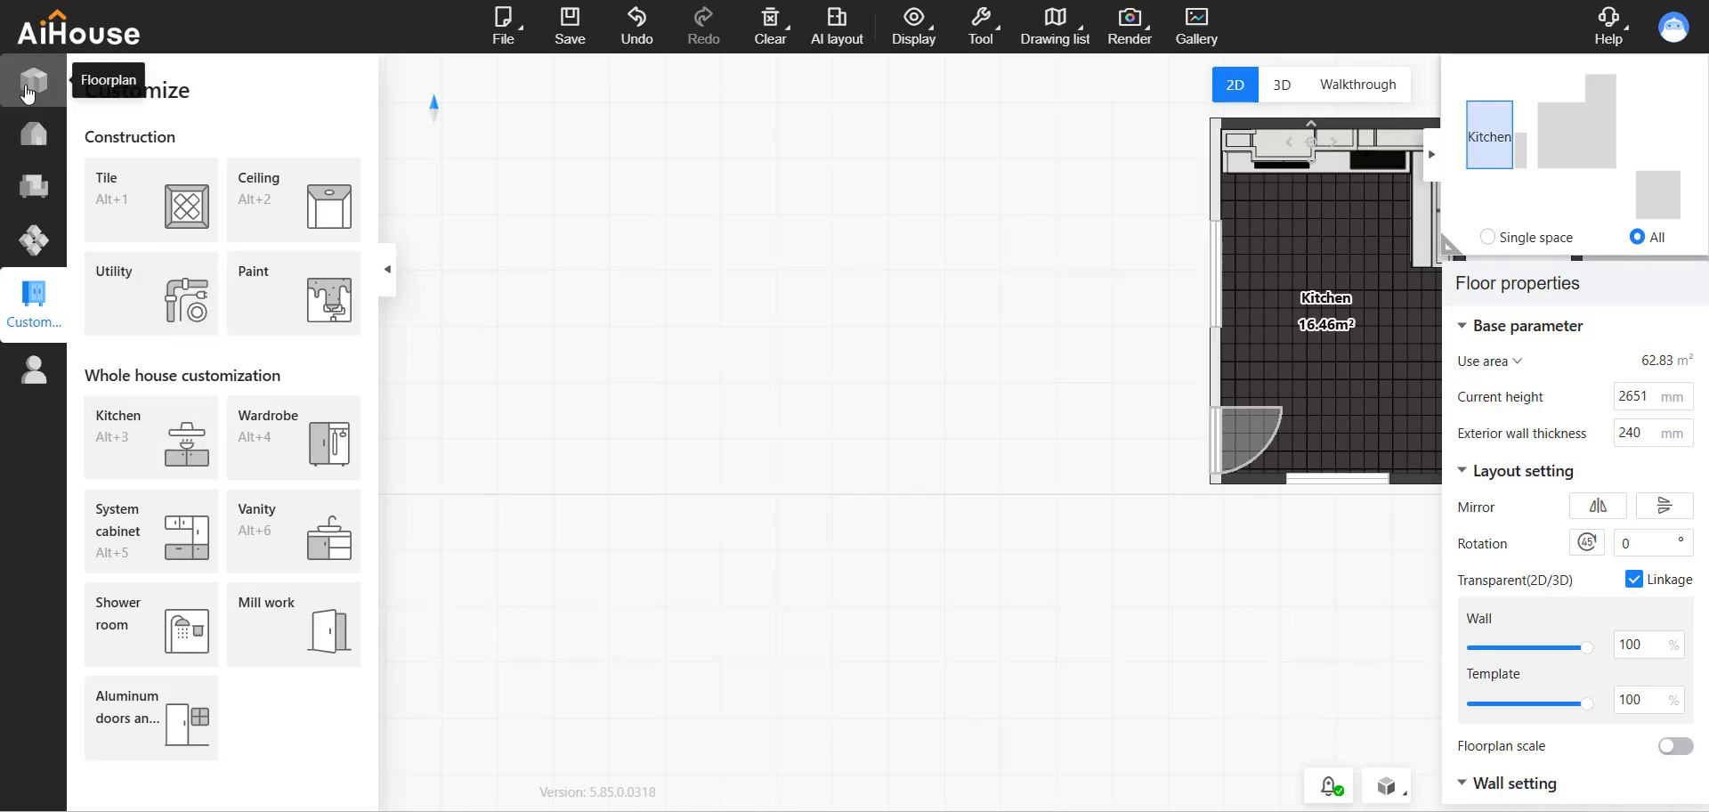
click(33, 82)
click(303, 320)
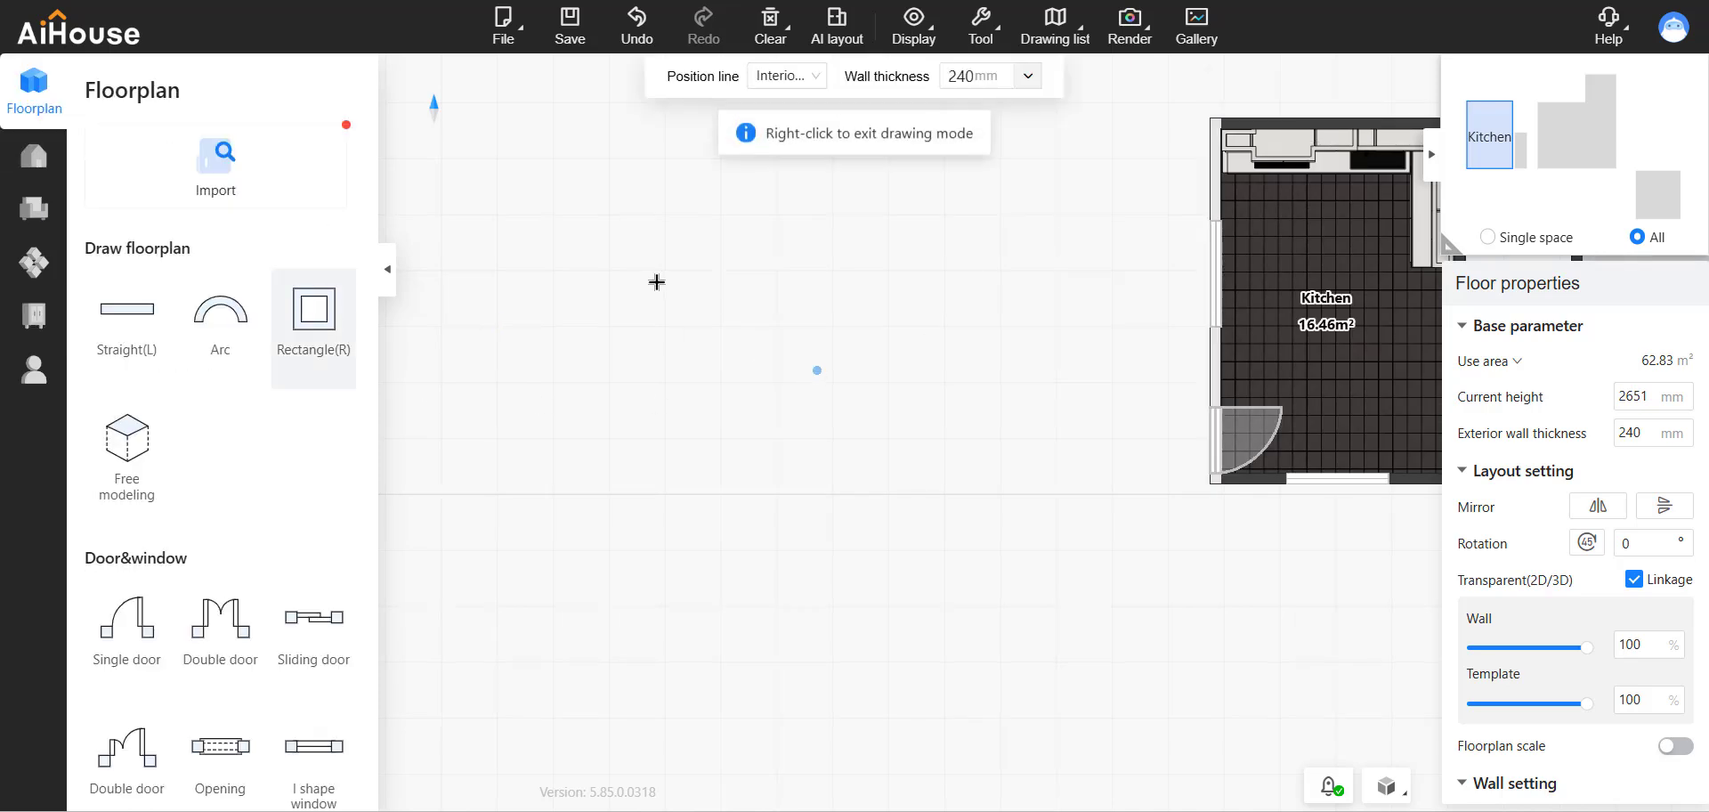
click(564, 278)
text(50)
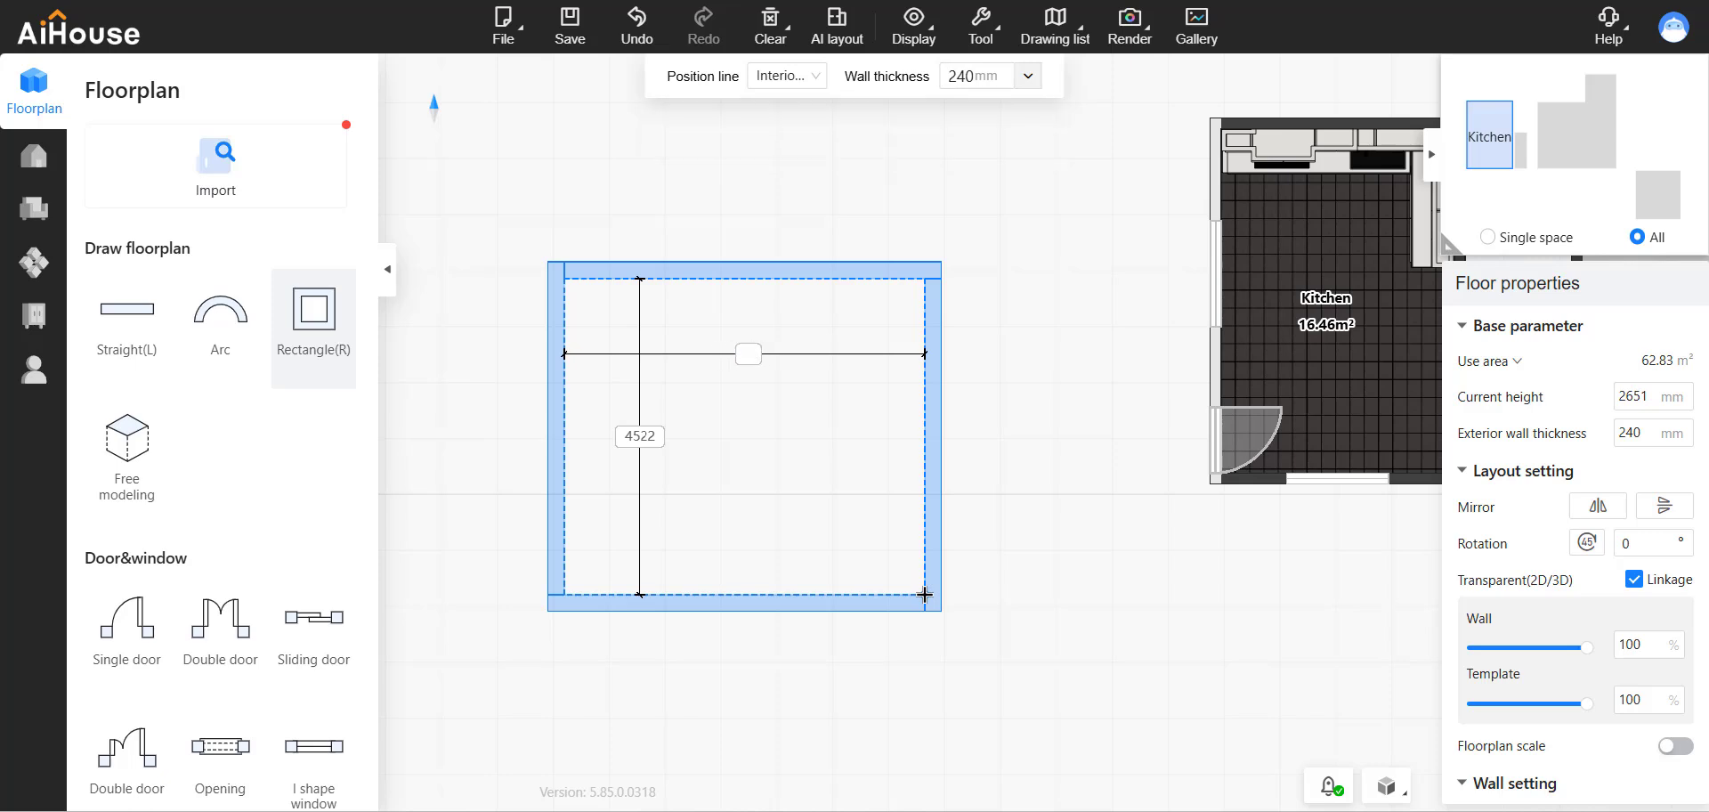
key(BackSpace)
key(BackSpace)
text(10000)
key(Tab)
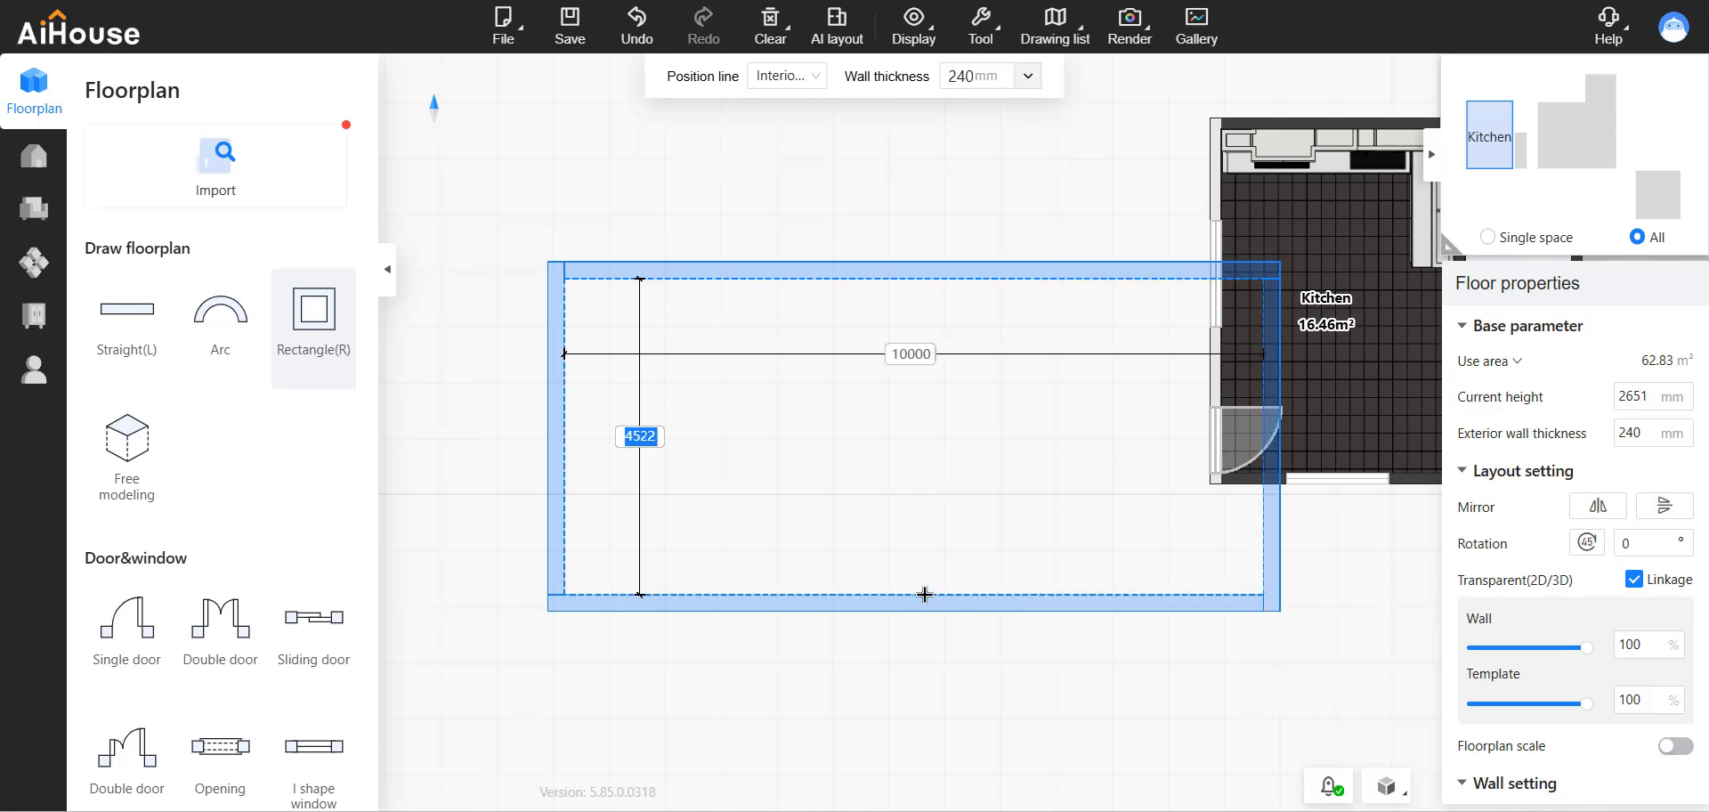
text(1)
key(Tab)
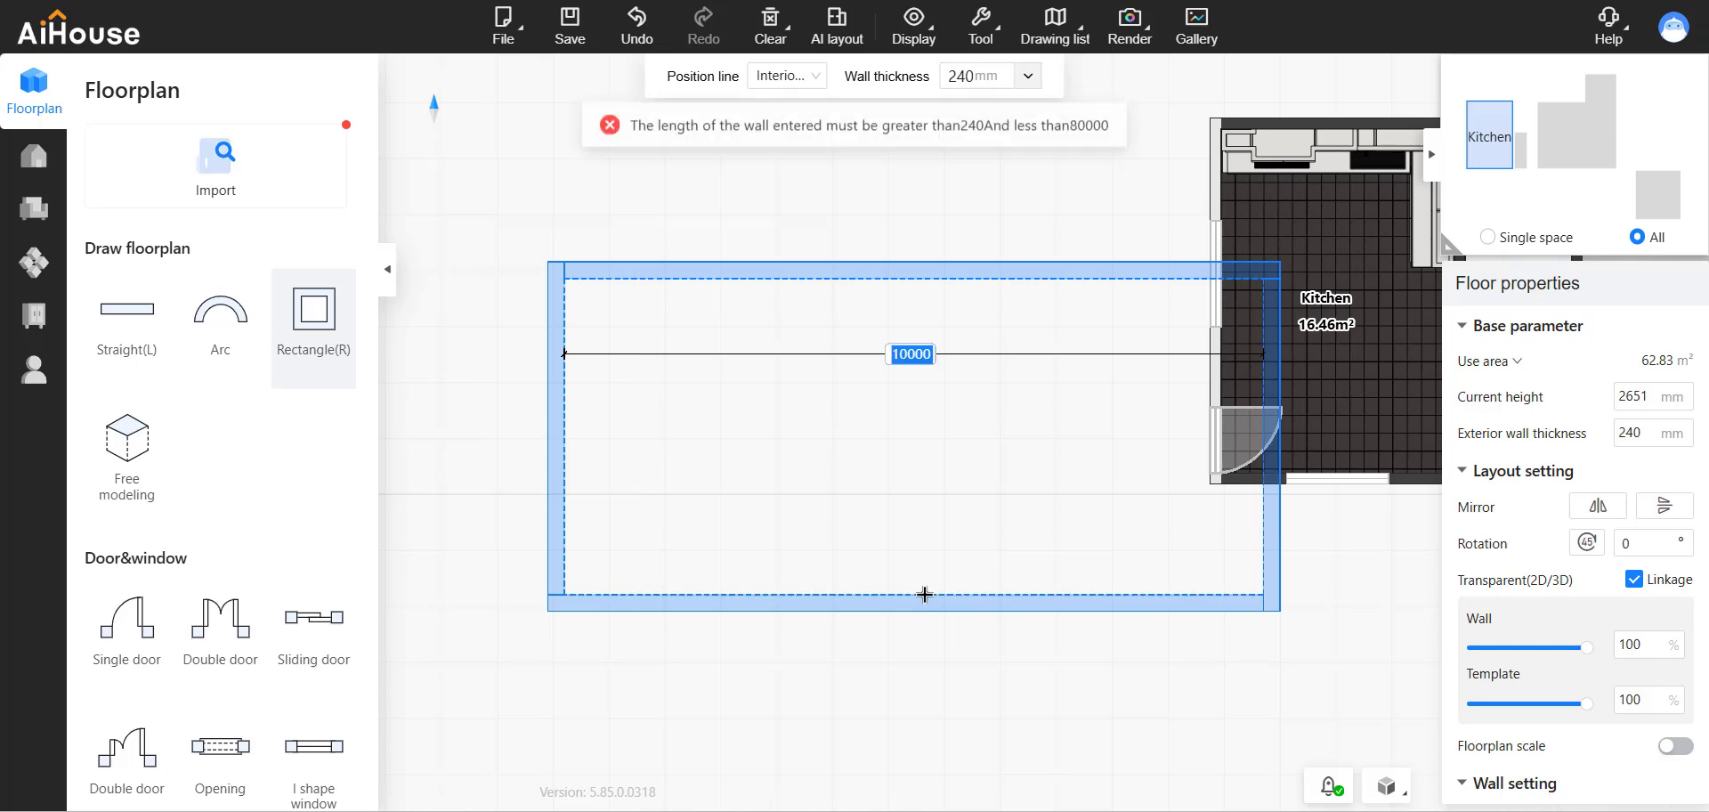
Set the rectangular room's interior length and width to 5000 mm each.
text(5000)
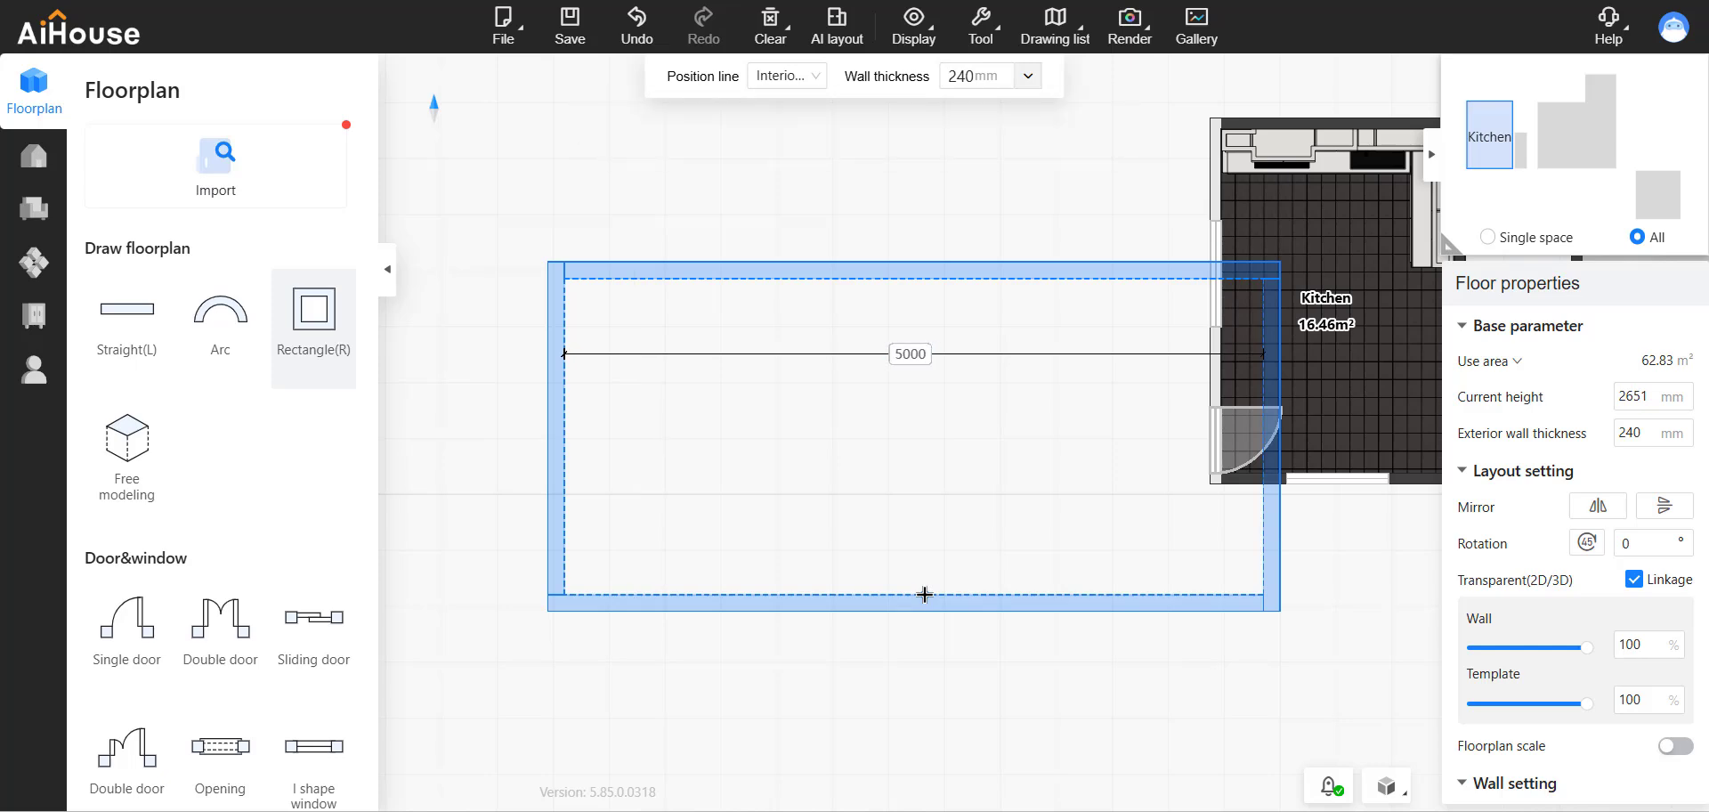
key(Tab)
text(5000)
key(Return)
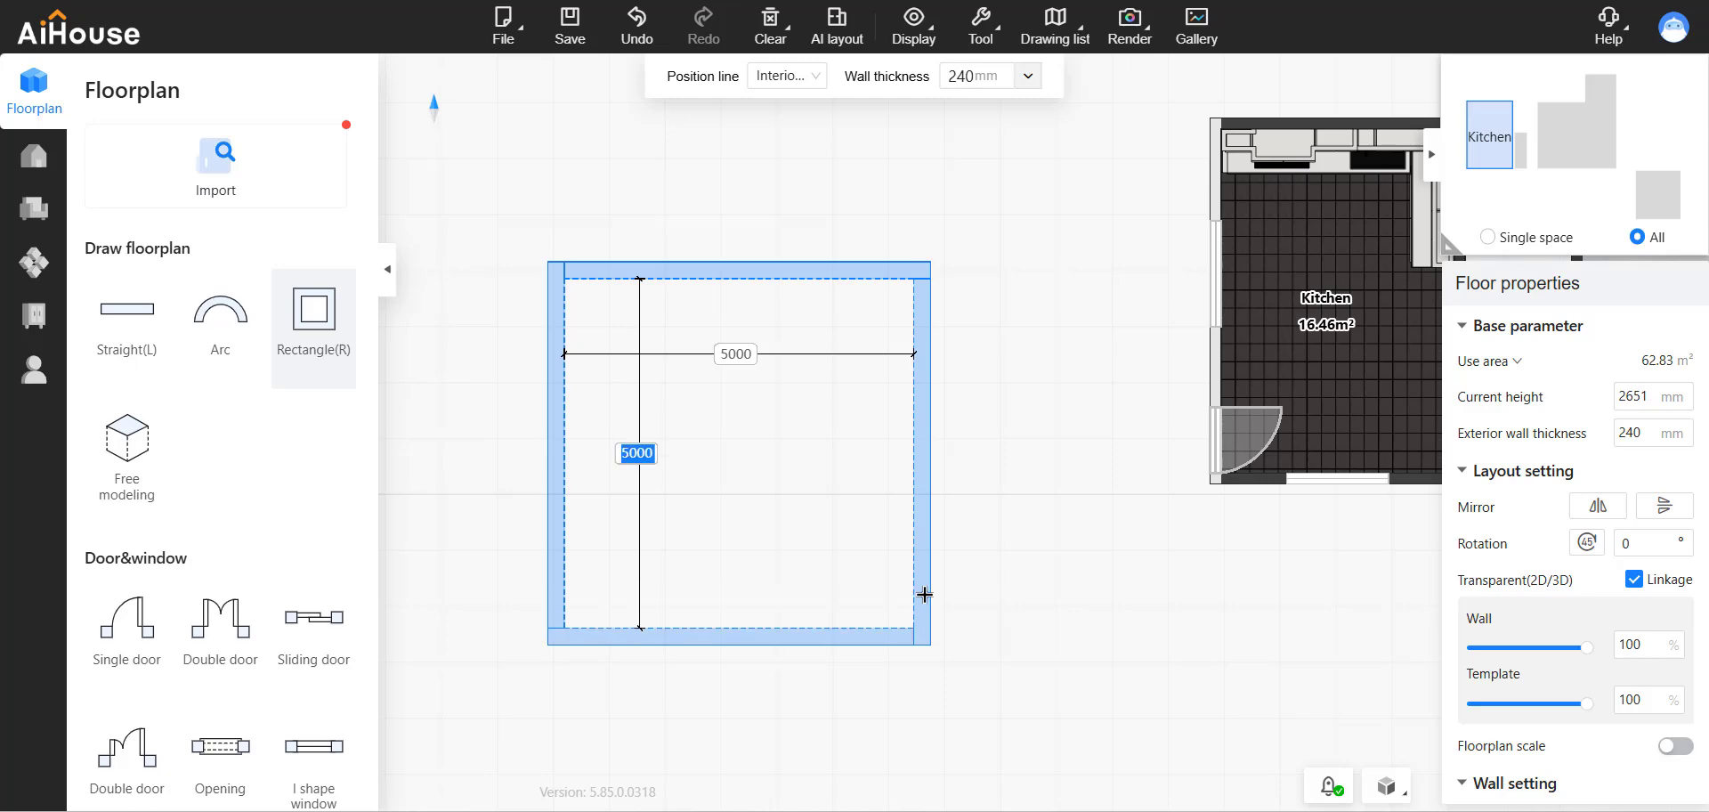
Enter the new square room in walkthrough view.
click(1358, 85)
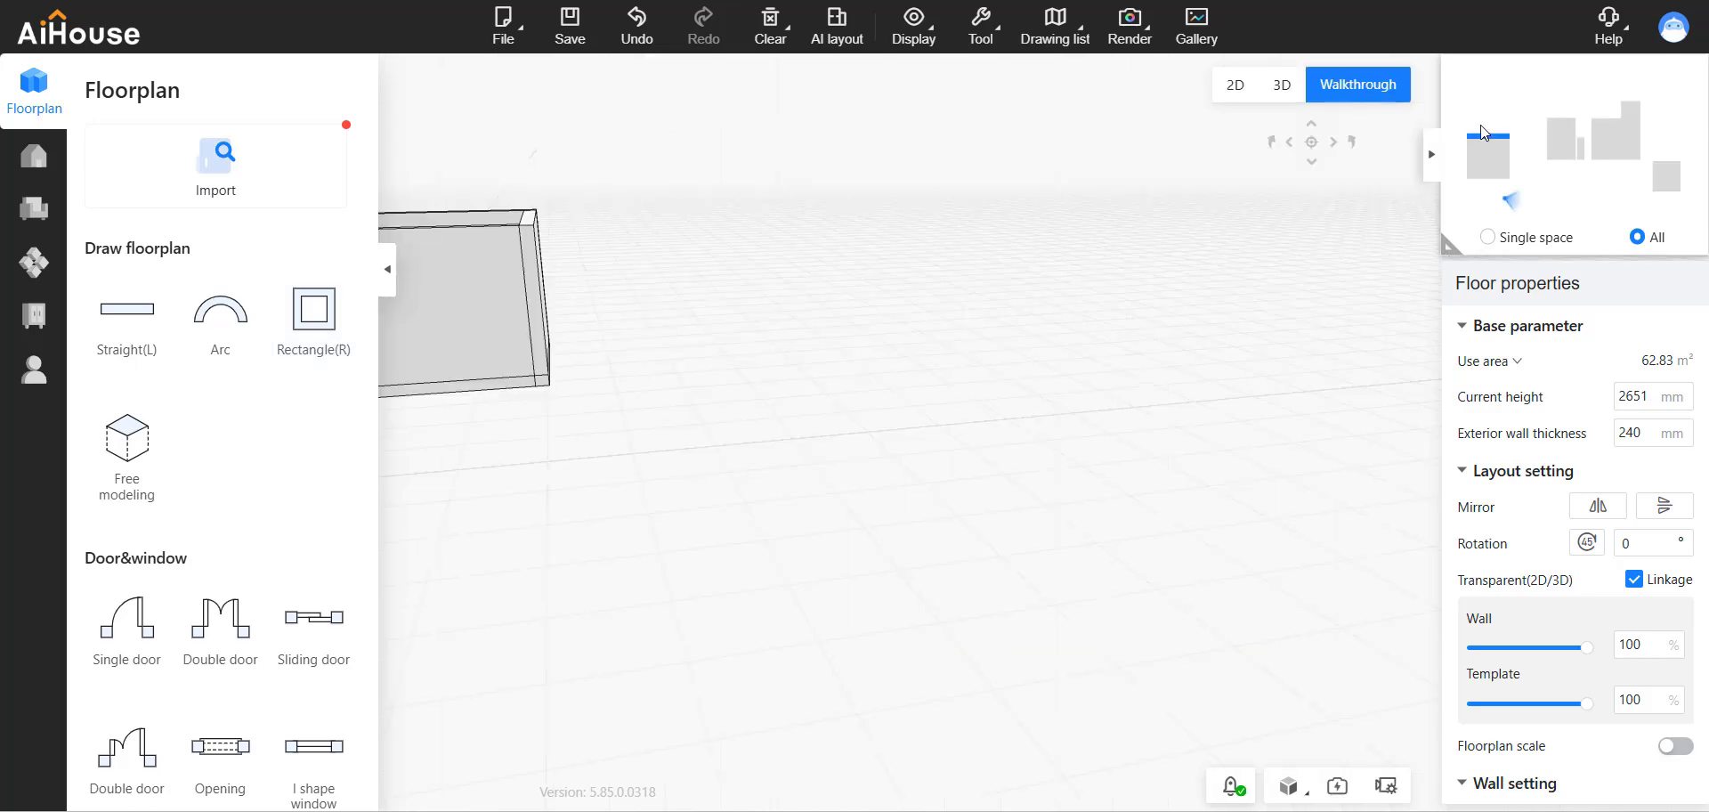
click(1655, 182)
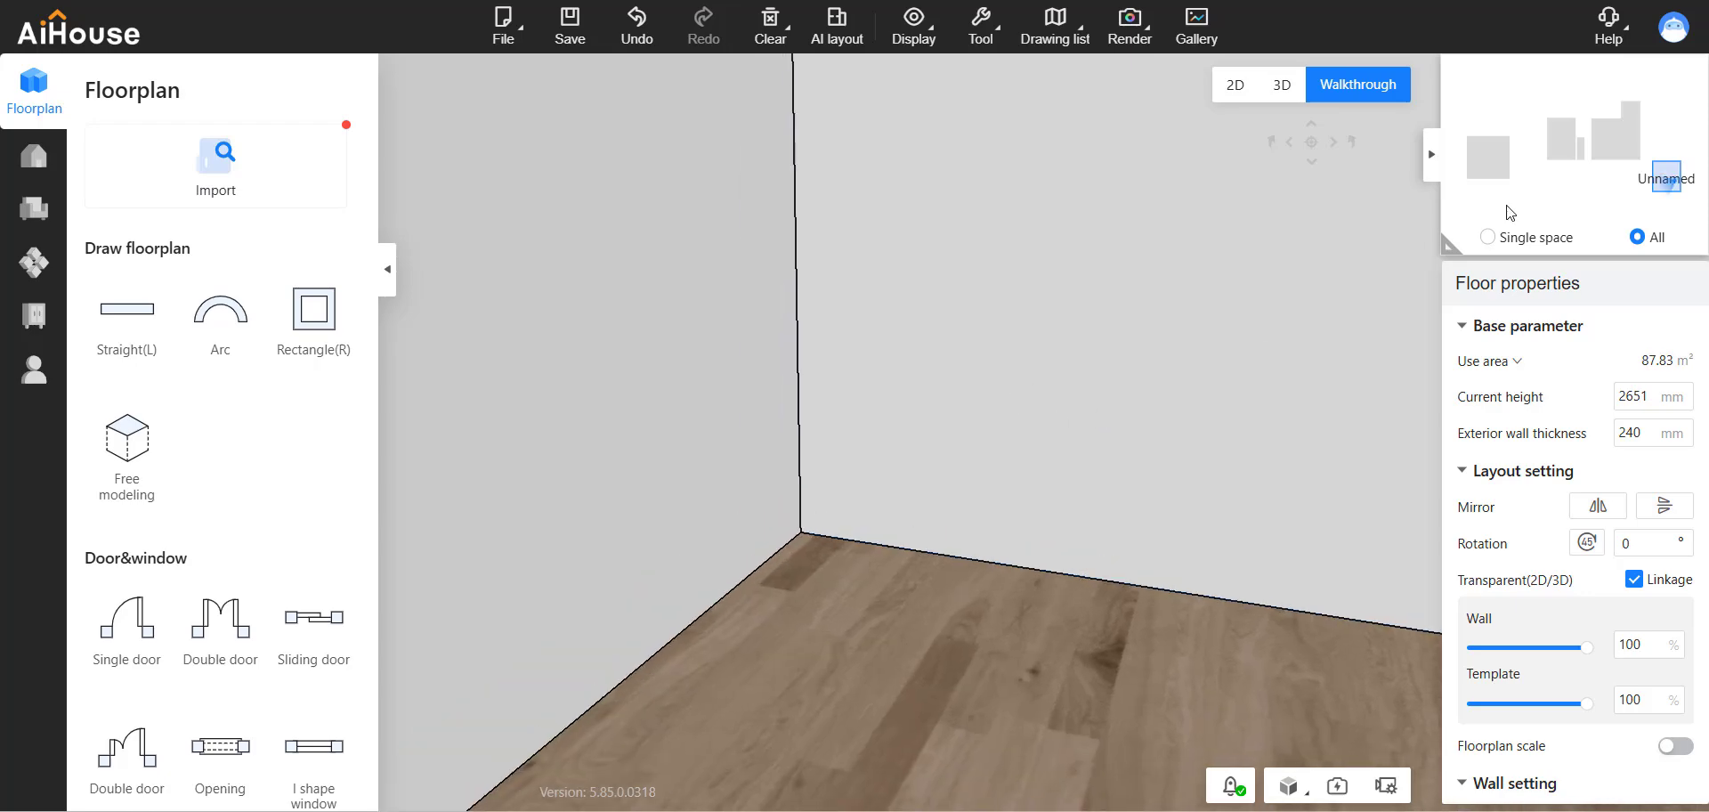
click(1488, 158)
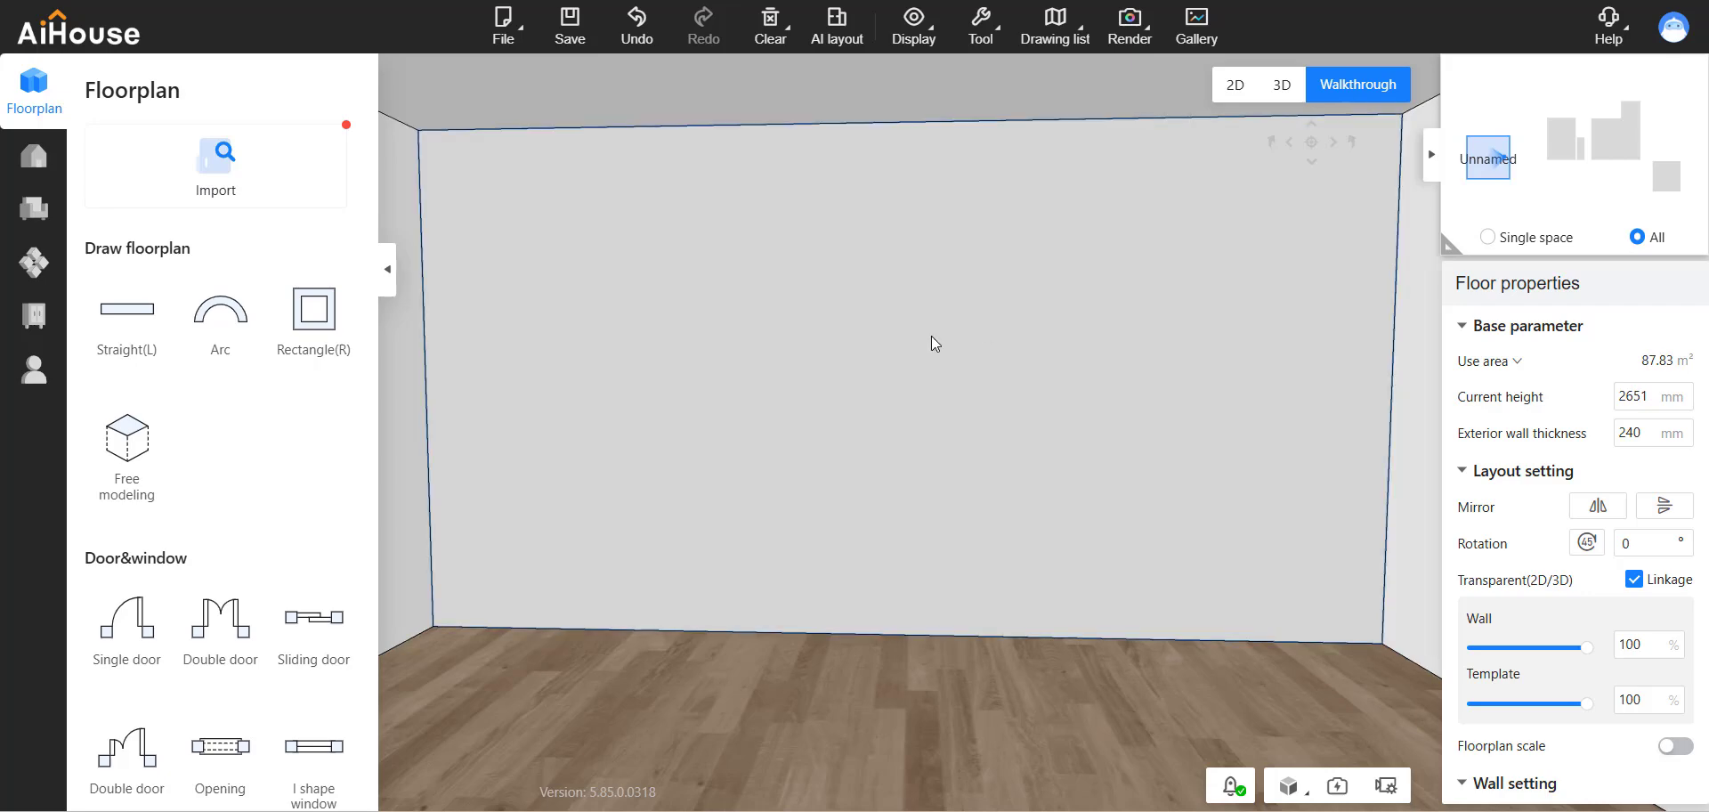
In the 2D plan, place a doorway in the new room's upper wall, about 2004 mm from its left corner.
scroll(236, 485, down, 9)
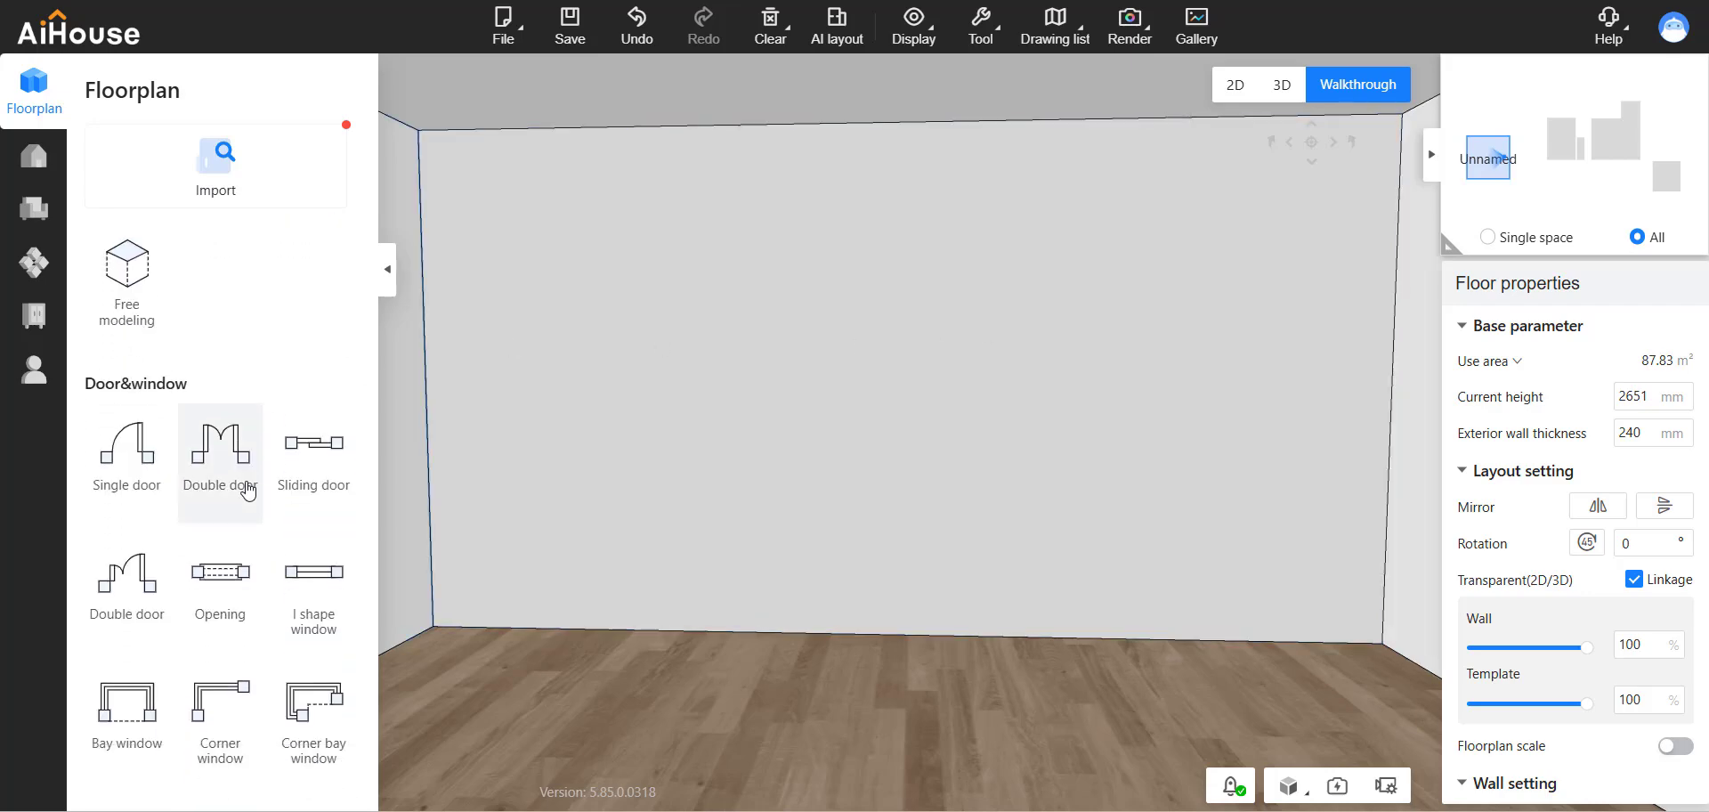
click(57, 110)
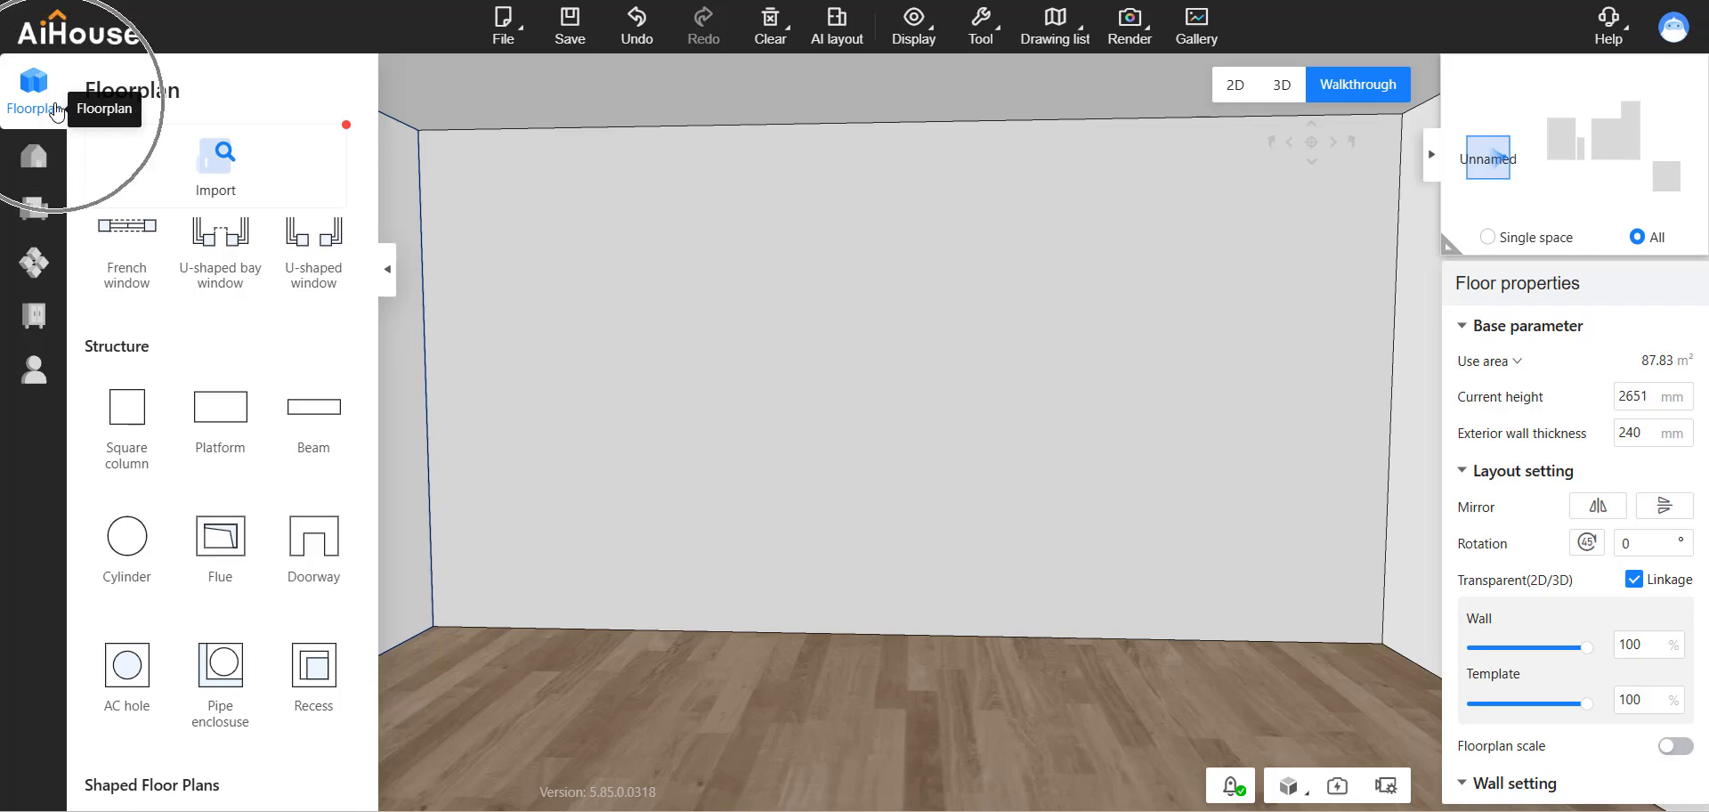
click(345, 587)
click(345, 587)
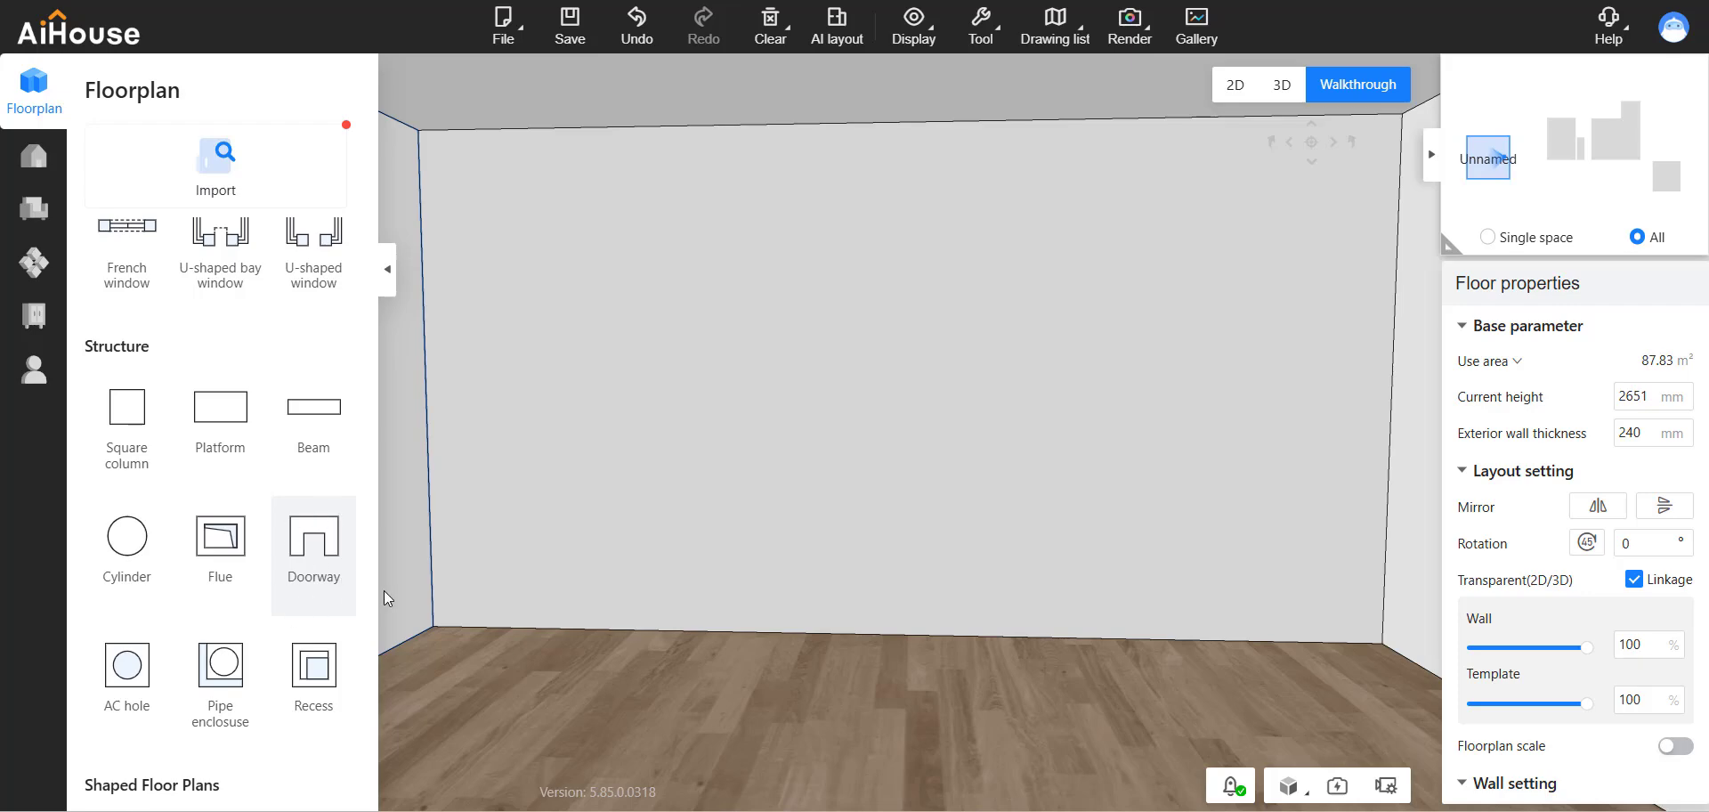
click(290, 558)
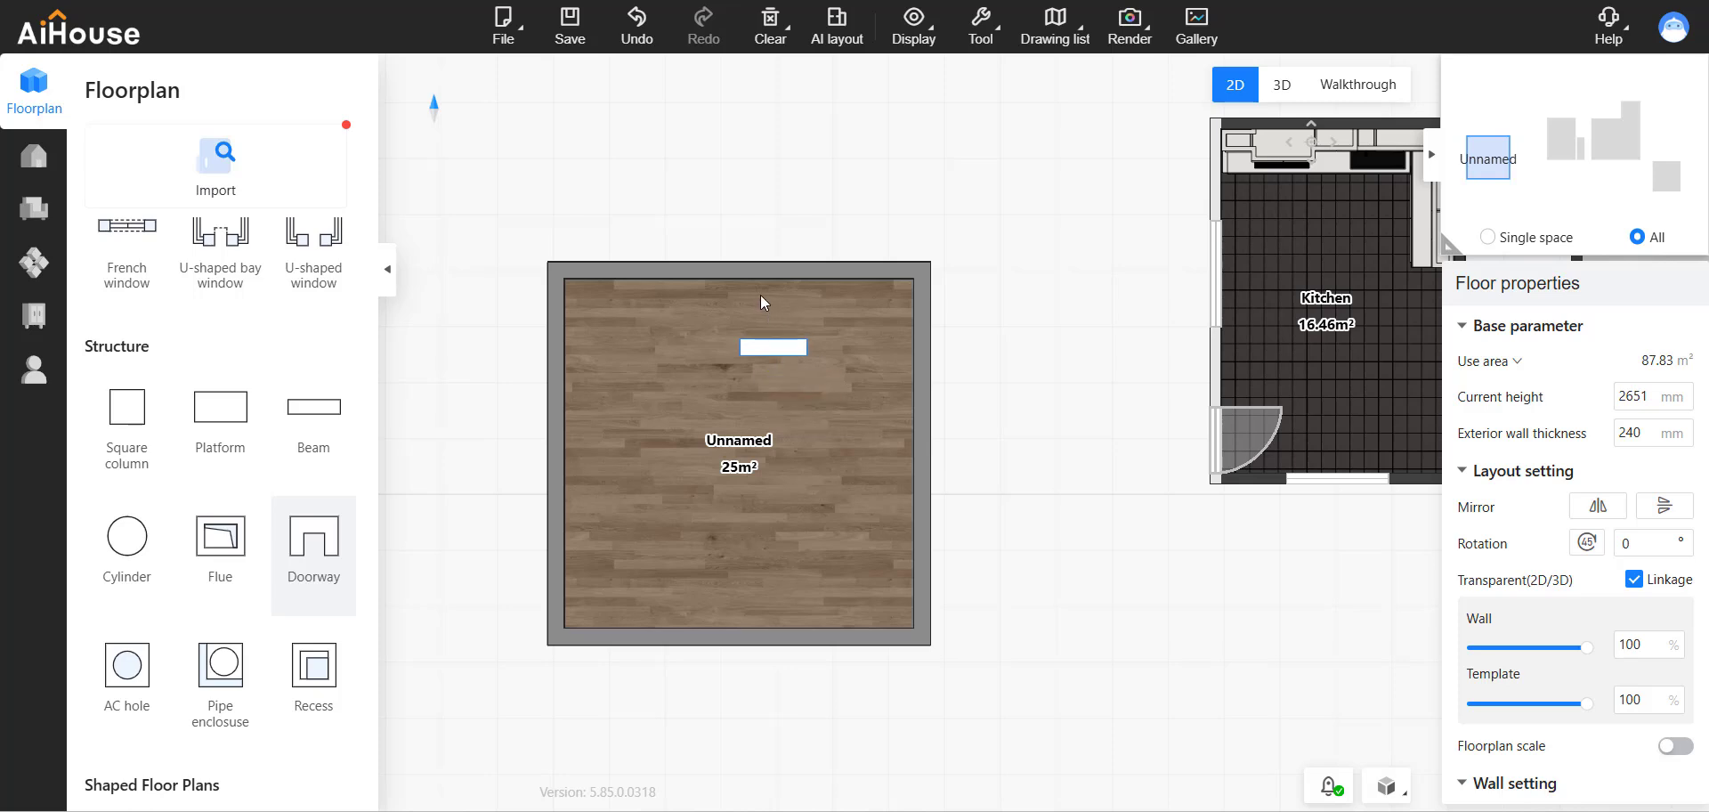
click(738, 268)
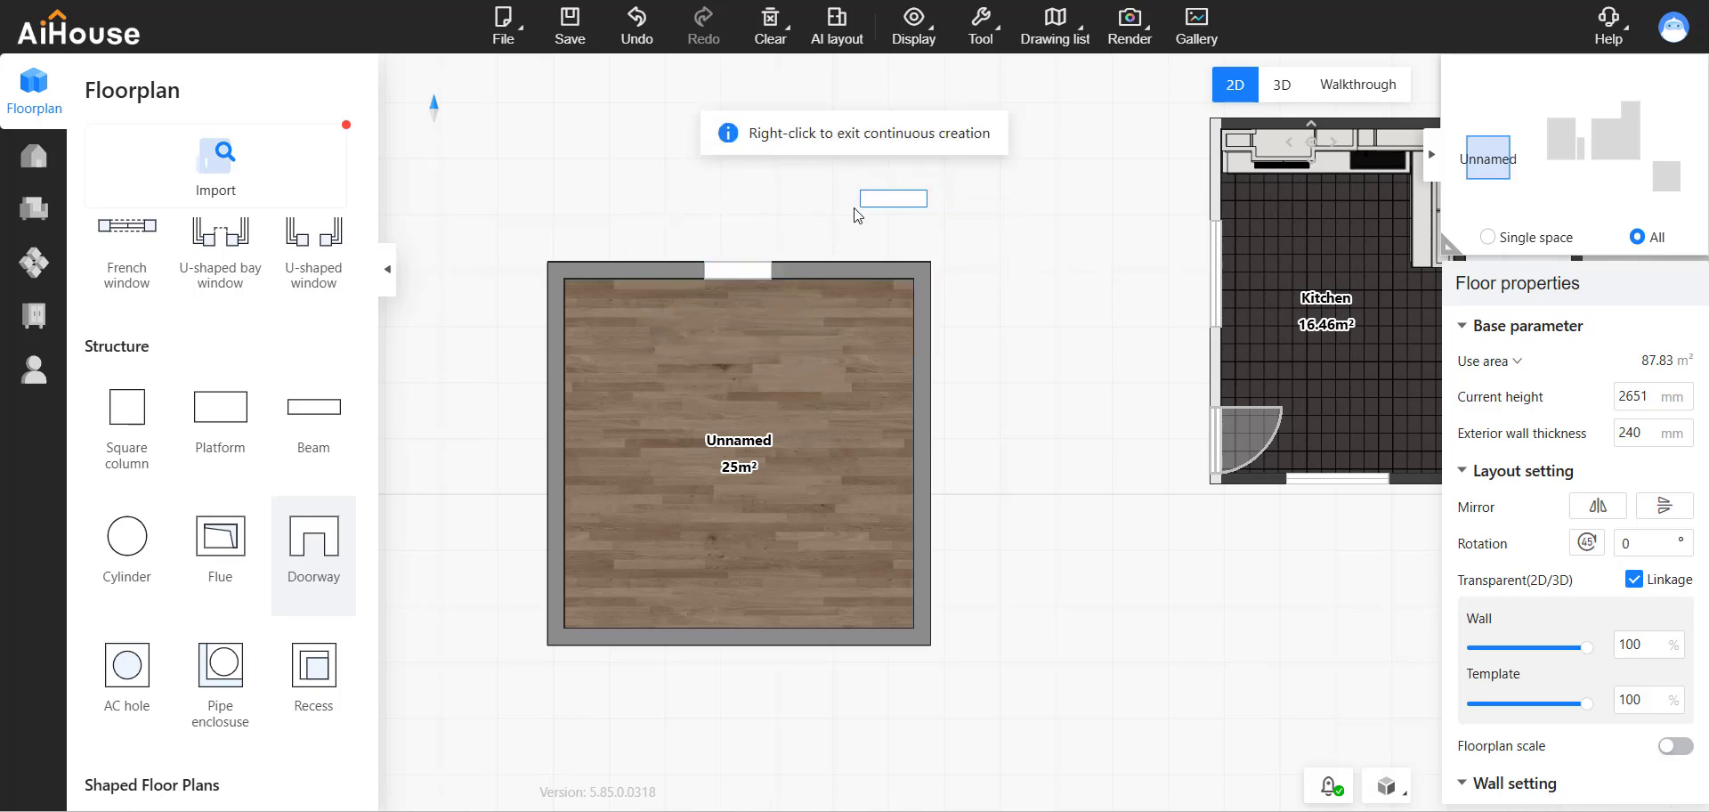
right_click(824, 212)
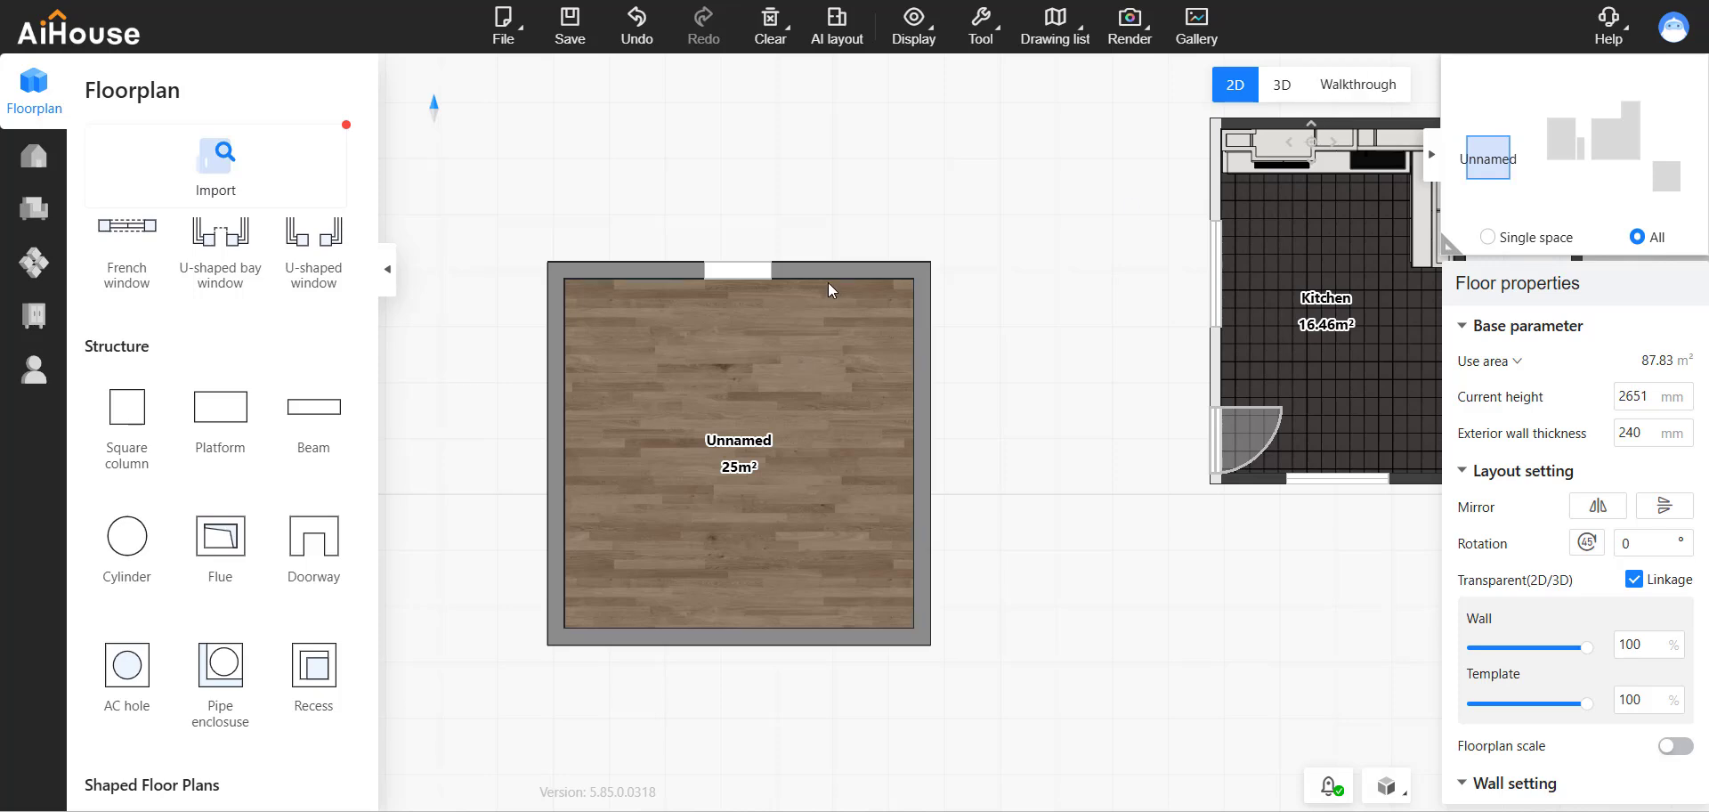
In walkthrough view, set the new doorway's height to 2400 mm.
click(745, 276)
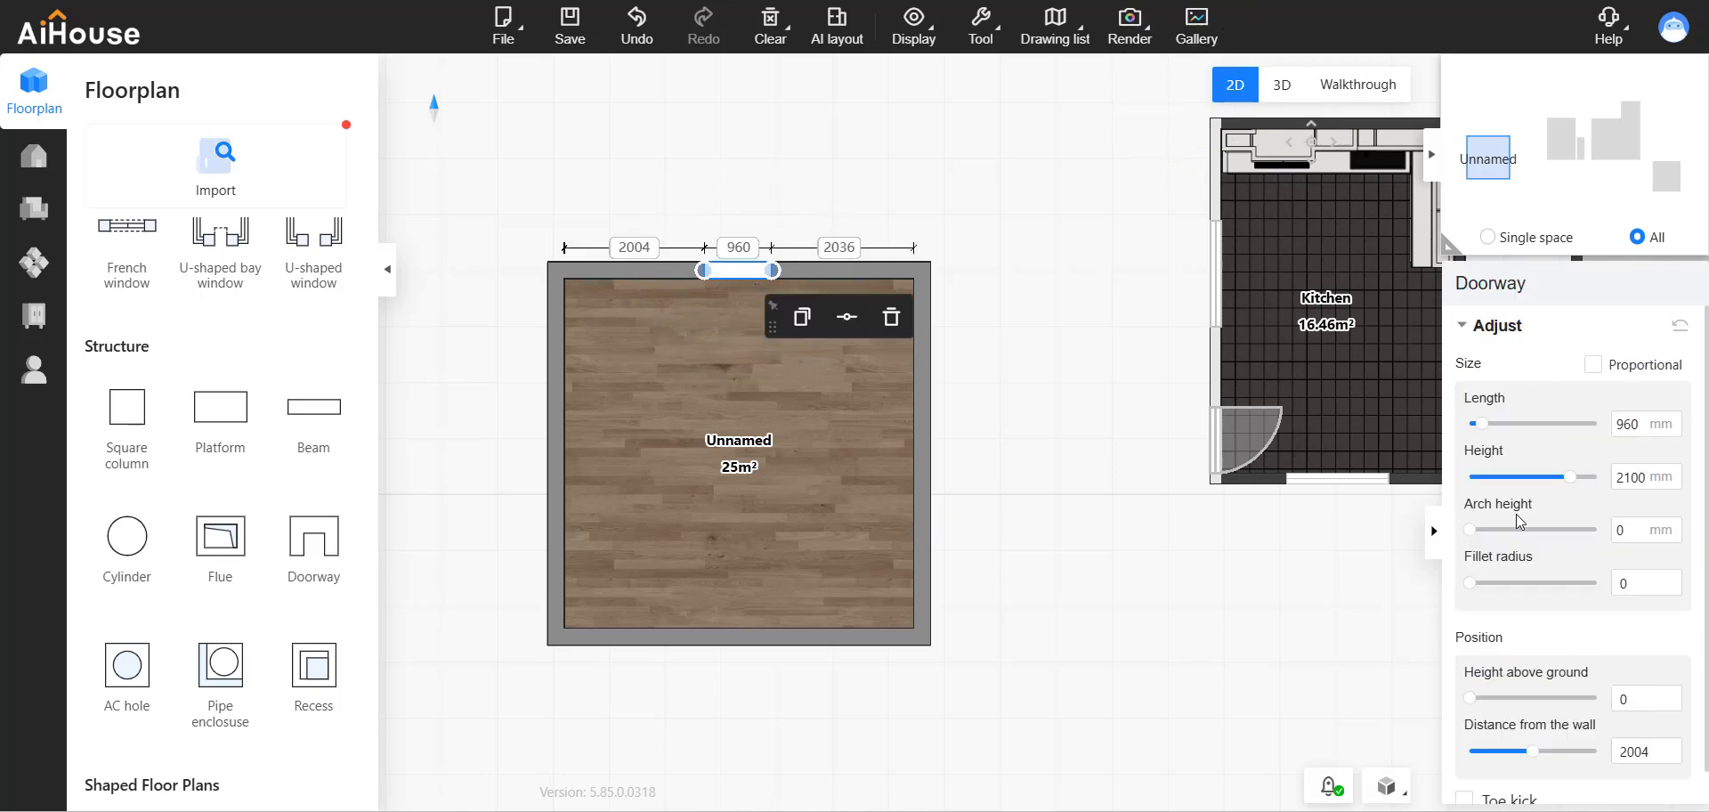
click(1355, 85)
drag(1109, 280, 1135, 487)
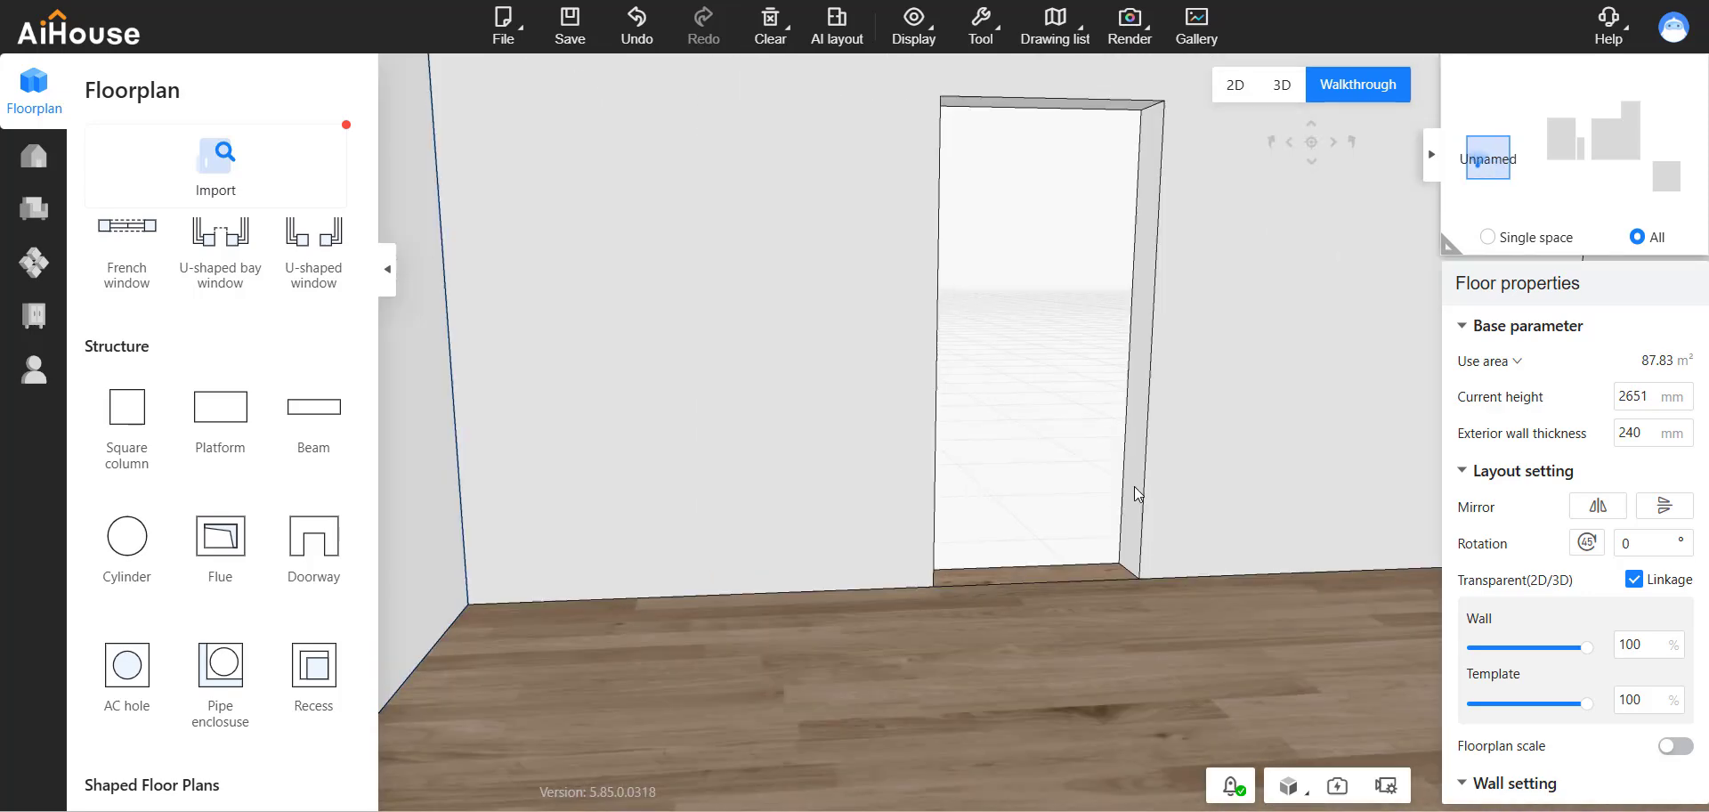
drag(1180, 429, 1134, 403)
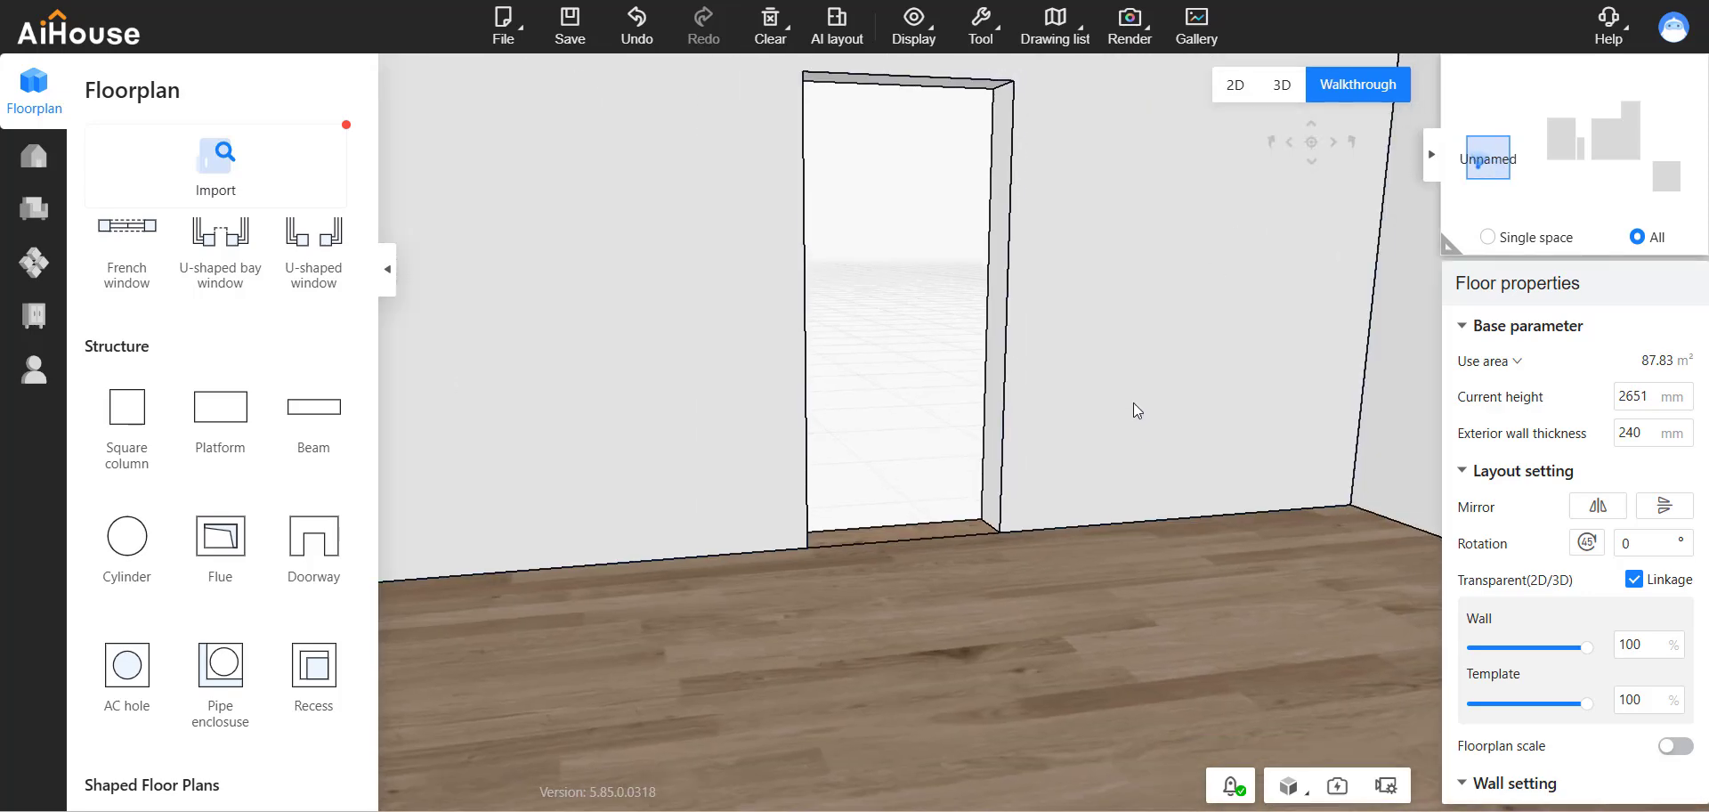
click(997, 352)
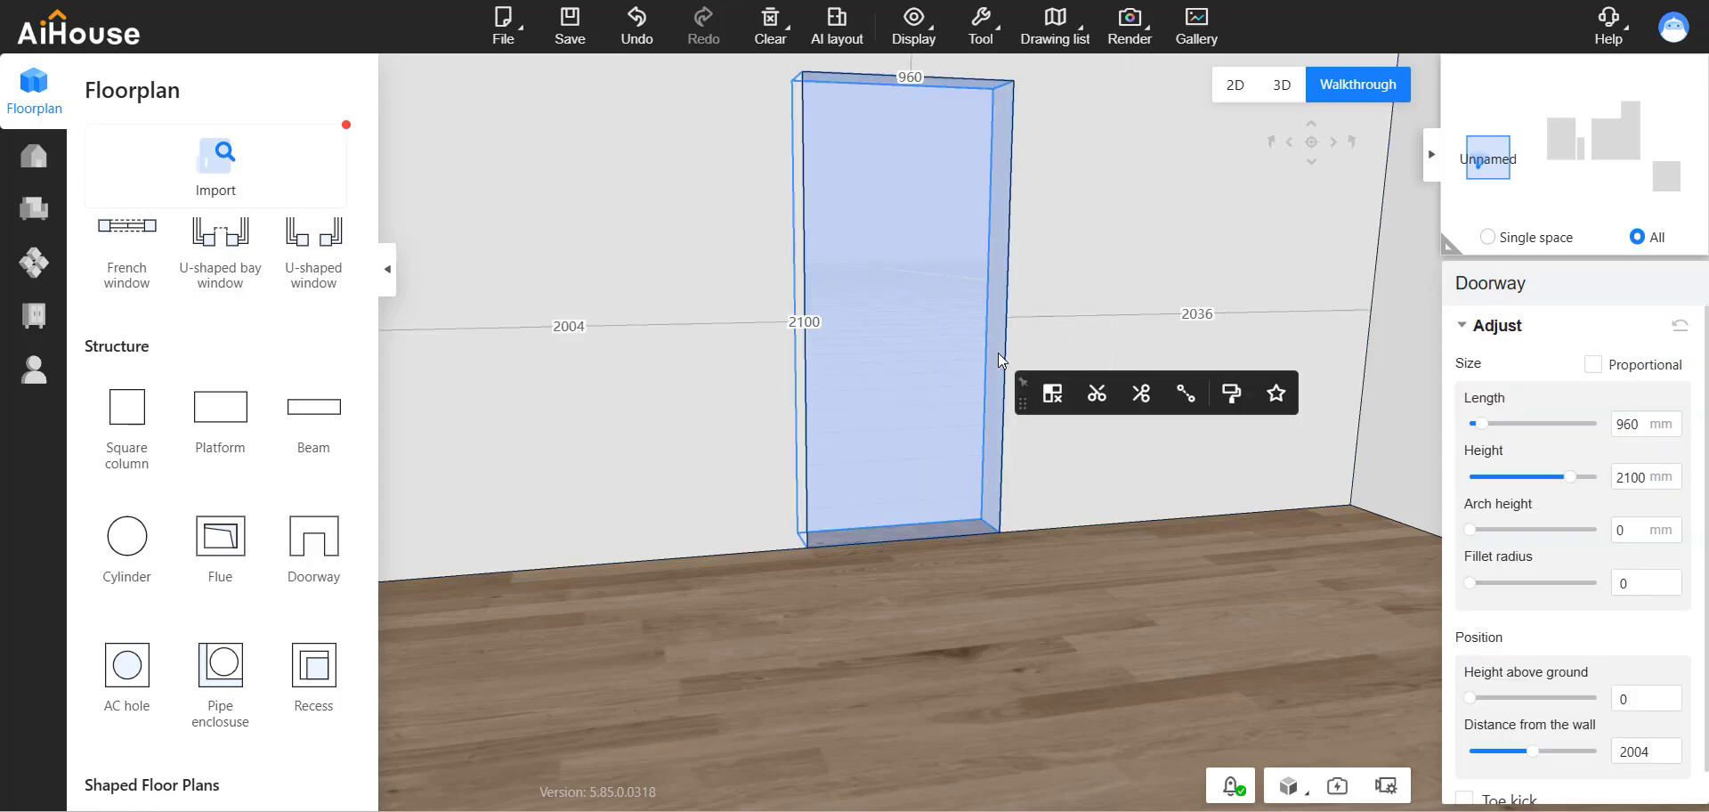
drag(997, 352, 1004, 339)
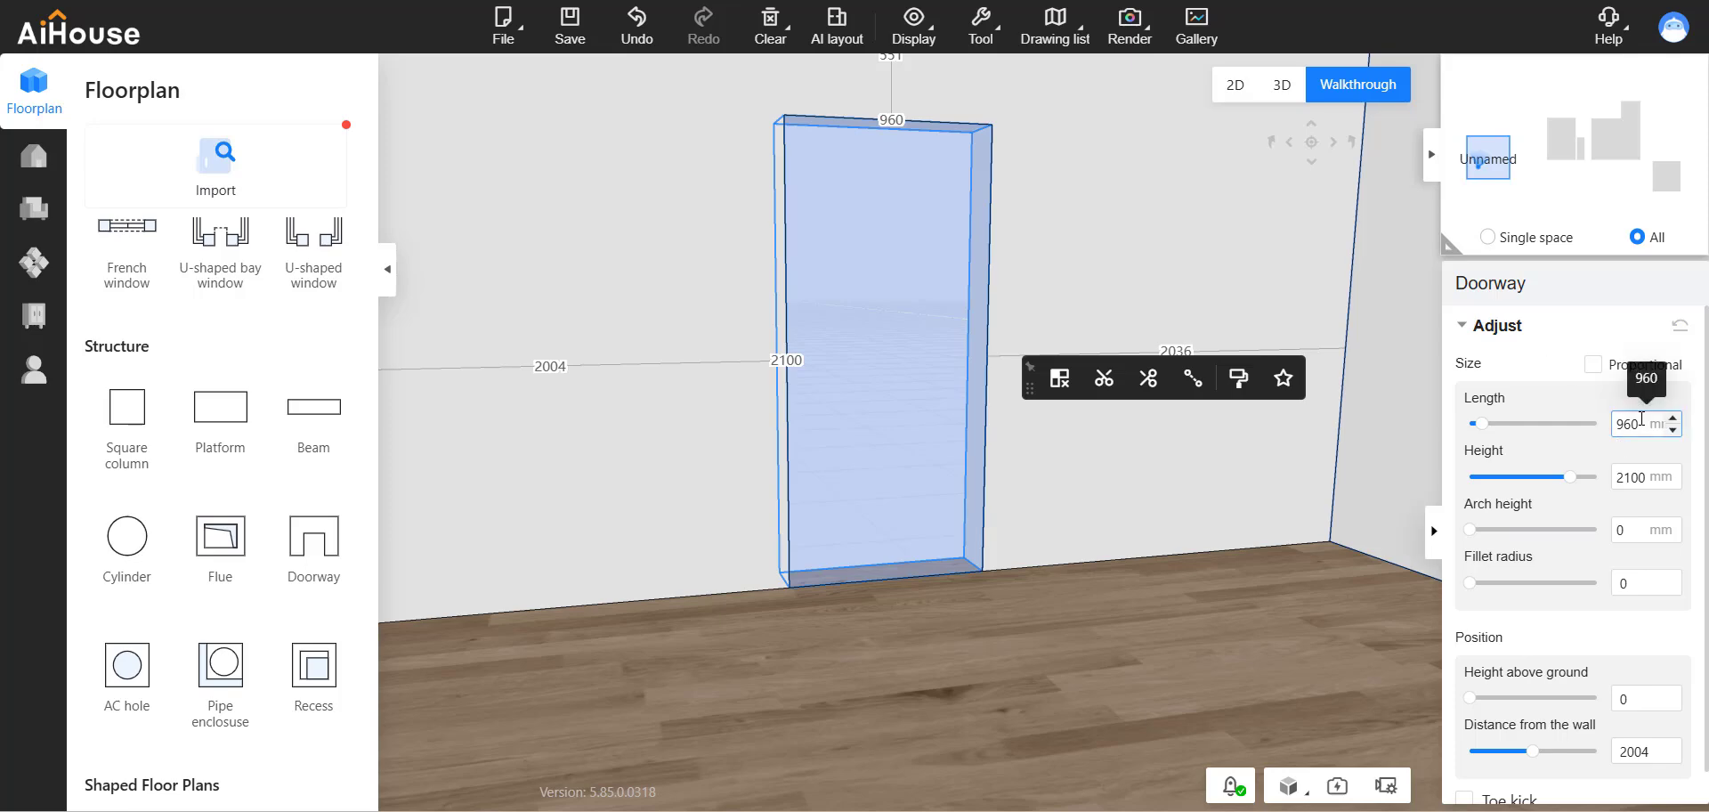
click(1625, 478)
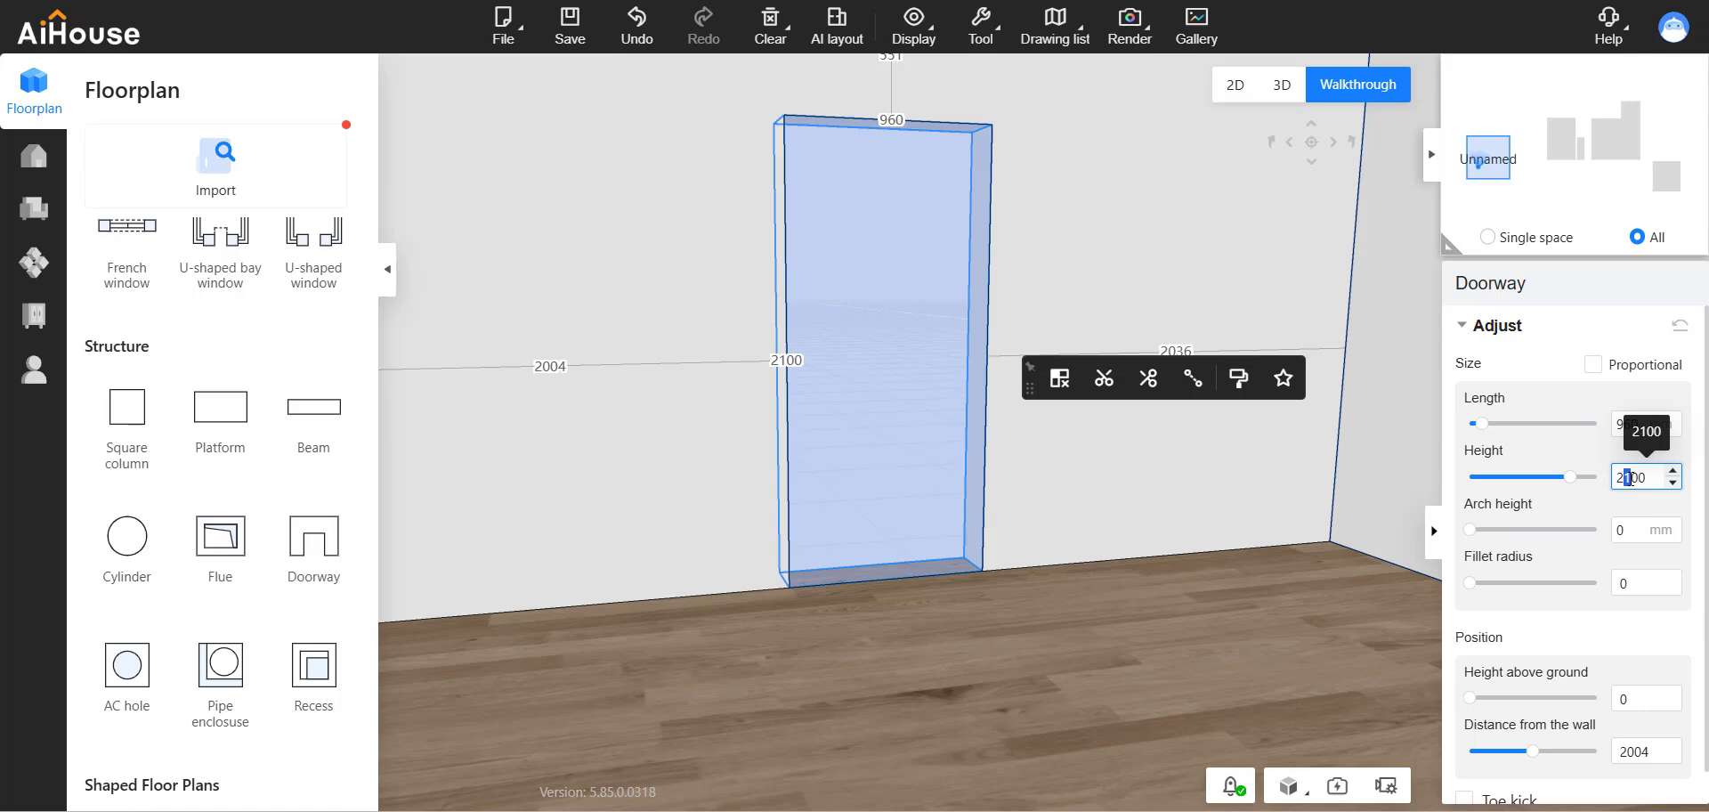
key(Return)
drag(1073, 611, 1068, 600)
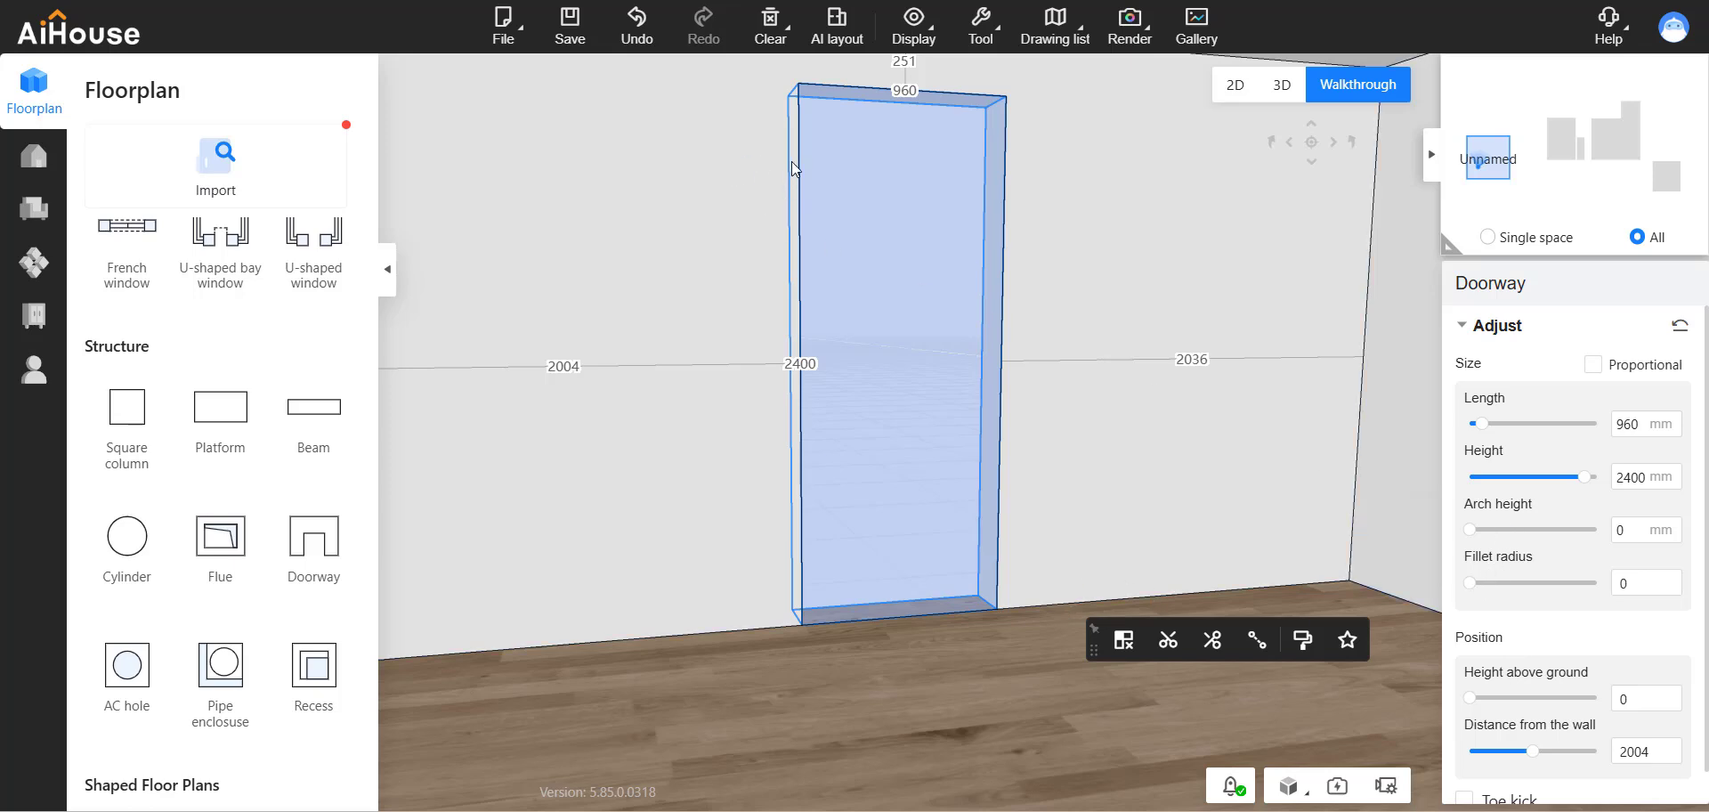
Give the doorway a rounded top with an arch height of 500 mm.
click(1621, 529)
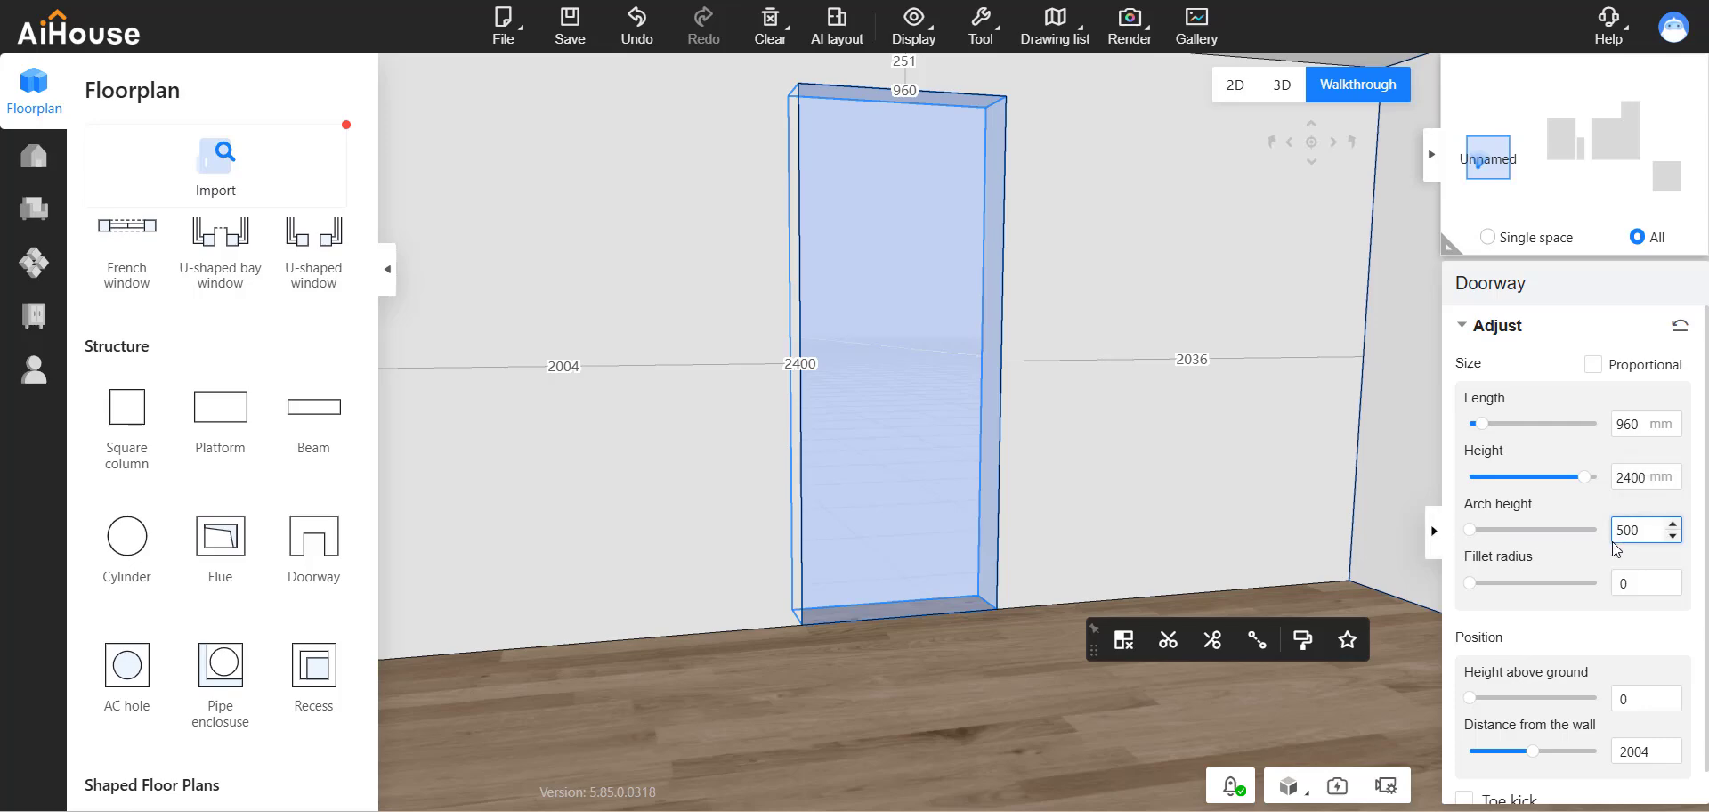
key(Return)
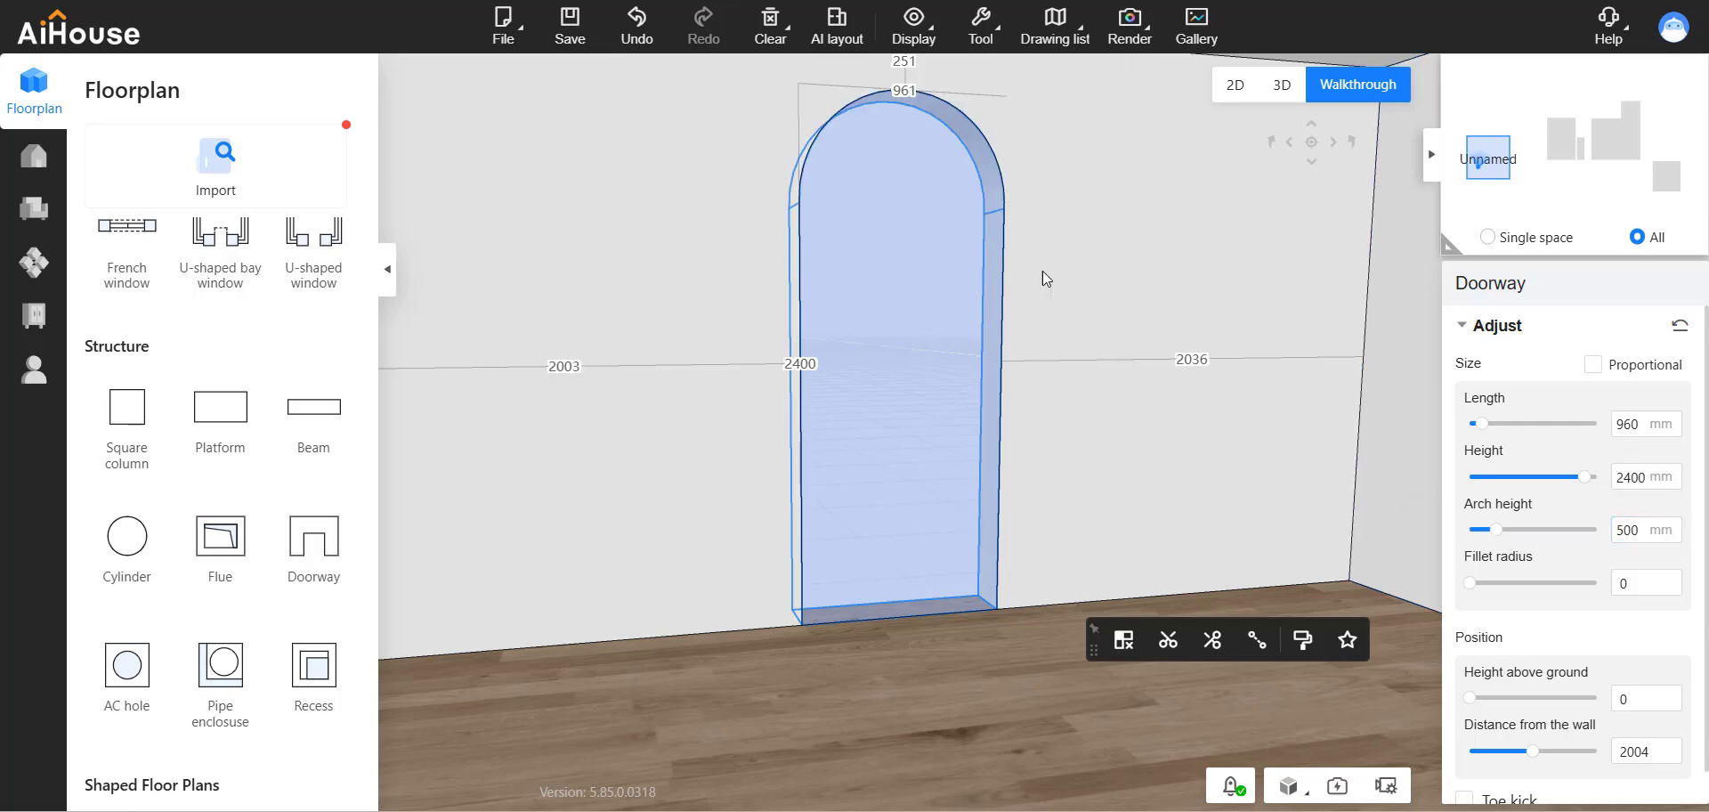
key(d)
drag(1128, 267, 840, 249)
key(d)
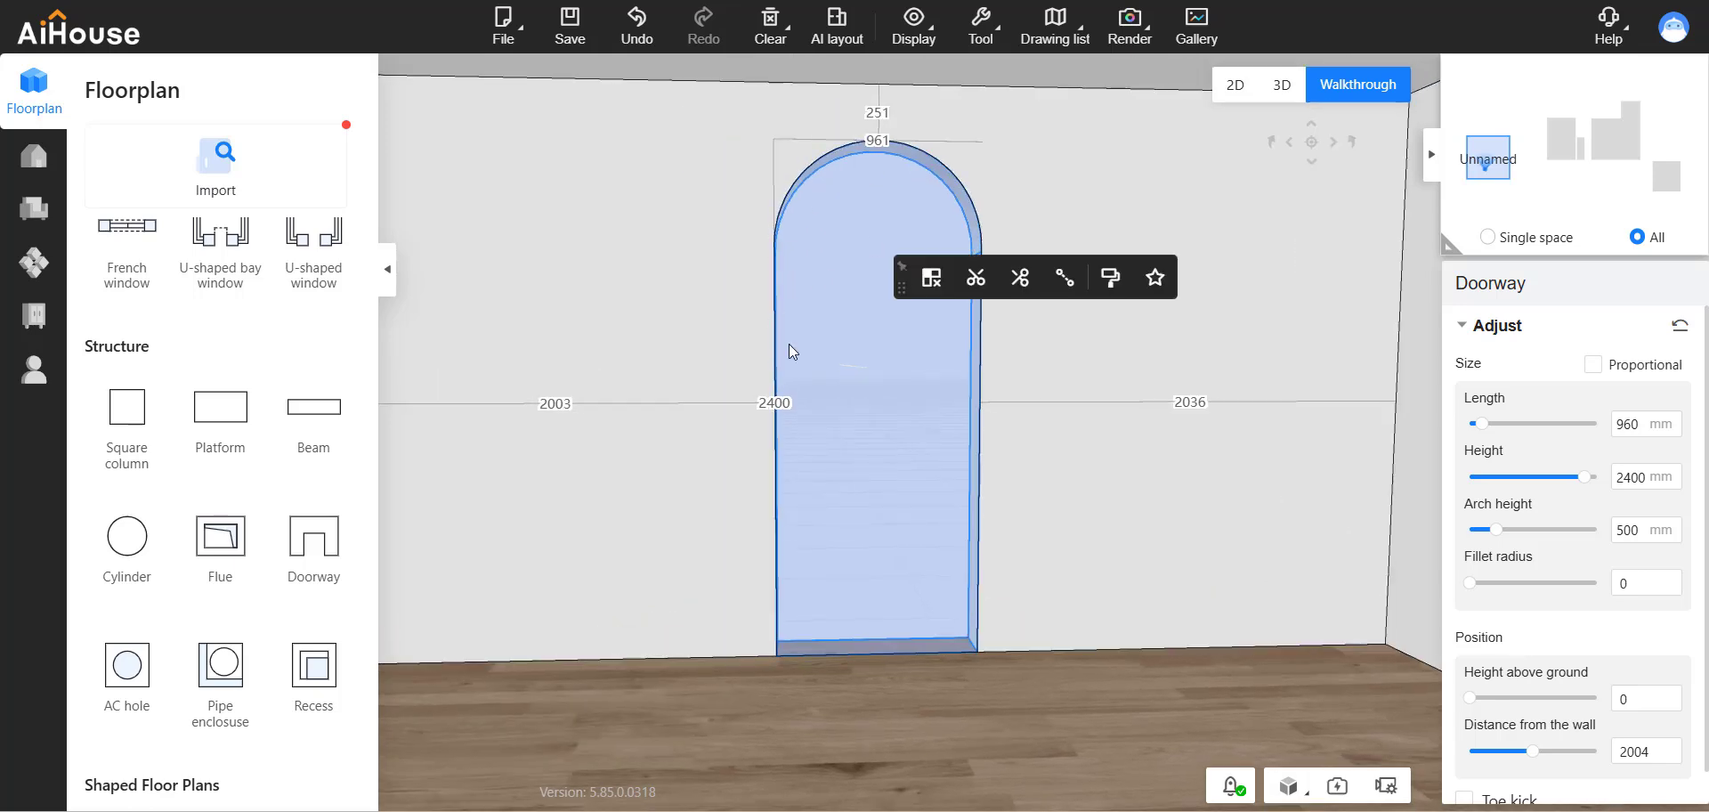
click(1043, 466)
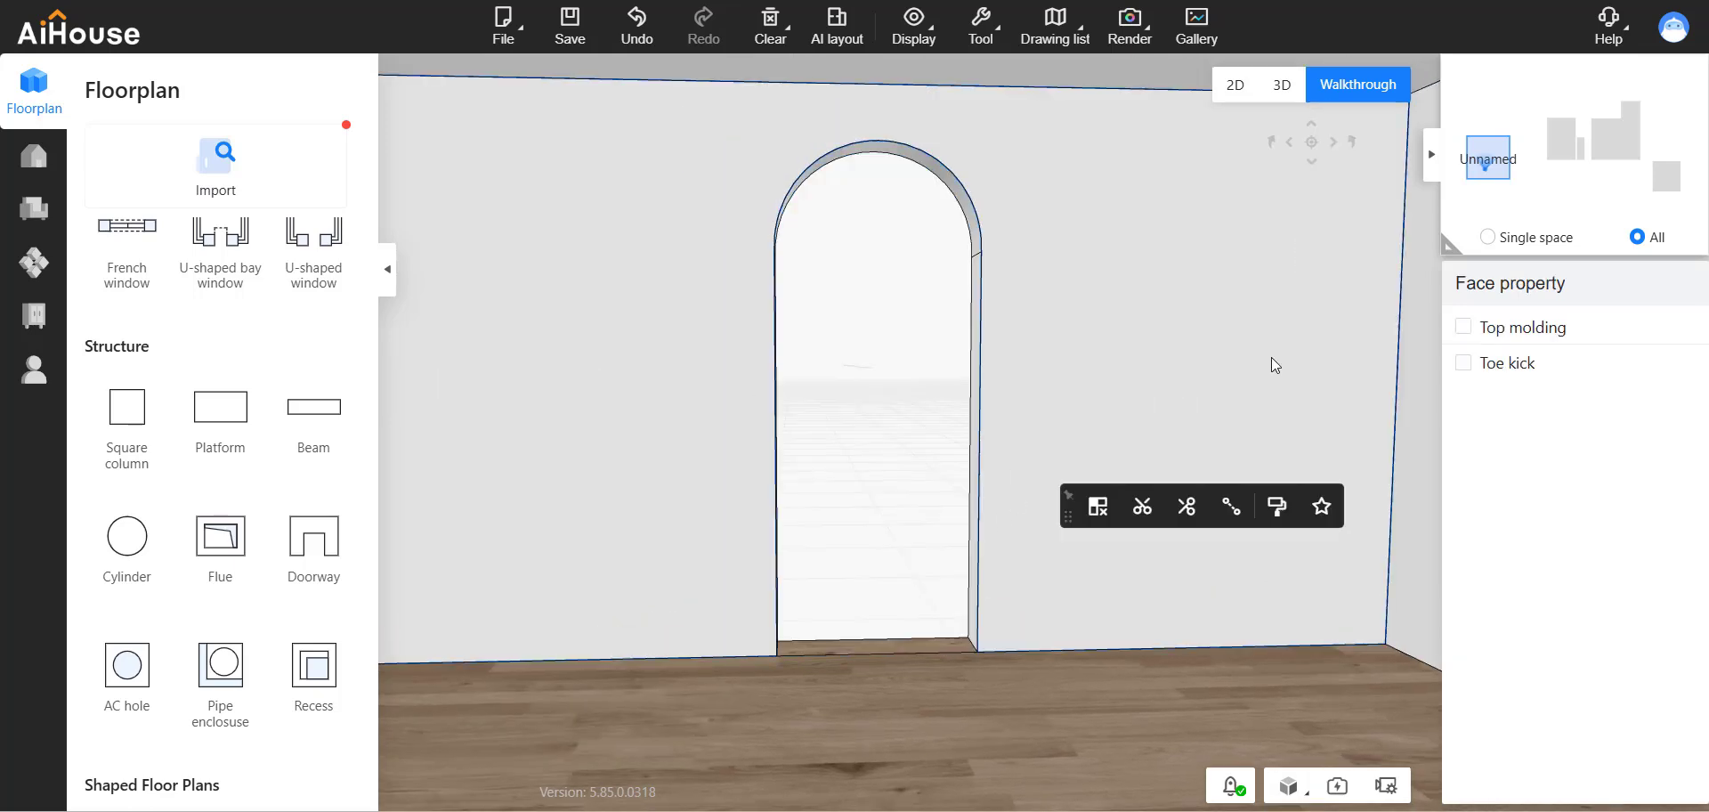
Examine the framed arched doorway in the kitchen for reference, and return to the new room's arched doorway.
click(1559, 136)
drag(930, 403, 1078, 472)
scroll(1109, 338, down, 3)
scroll(827, 609, up, 5)
drag(746, 506, 912, 516)
drag(1125, 463, 789, 242)
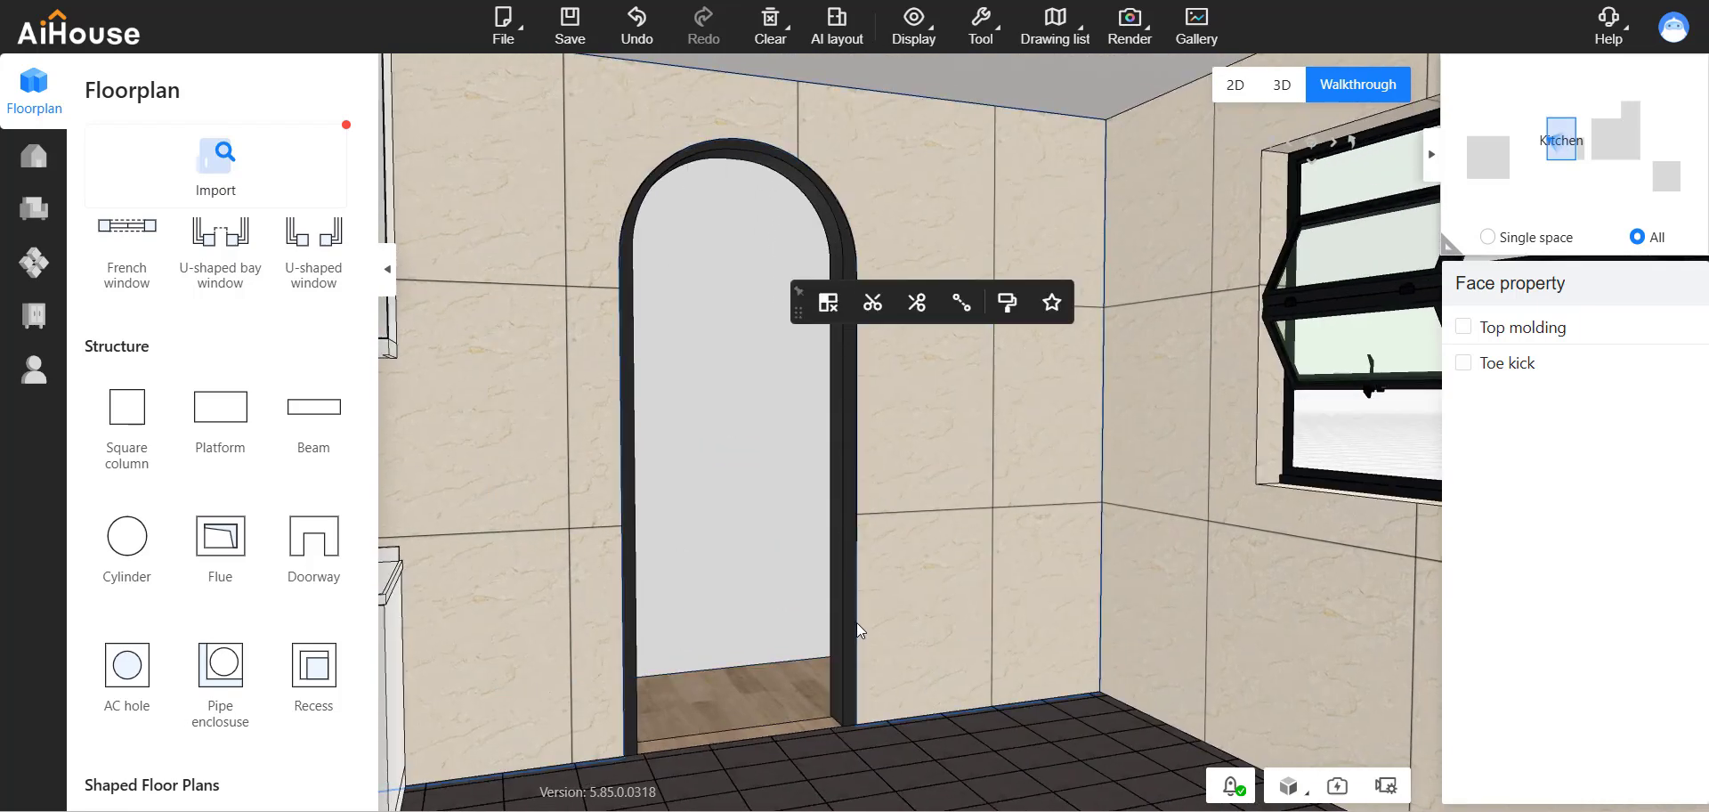
click(1471, 167)
drag(1098, 522, 889, 400)
scroll(889, 400, down, 5)
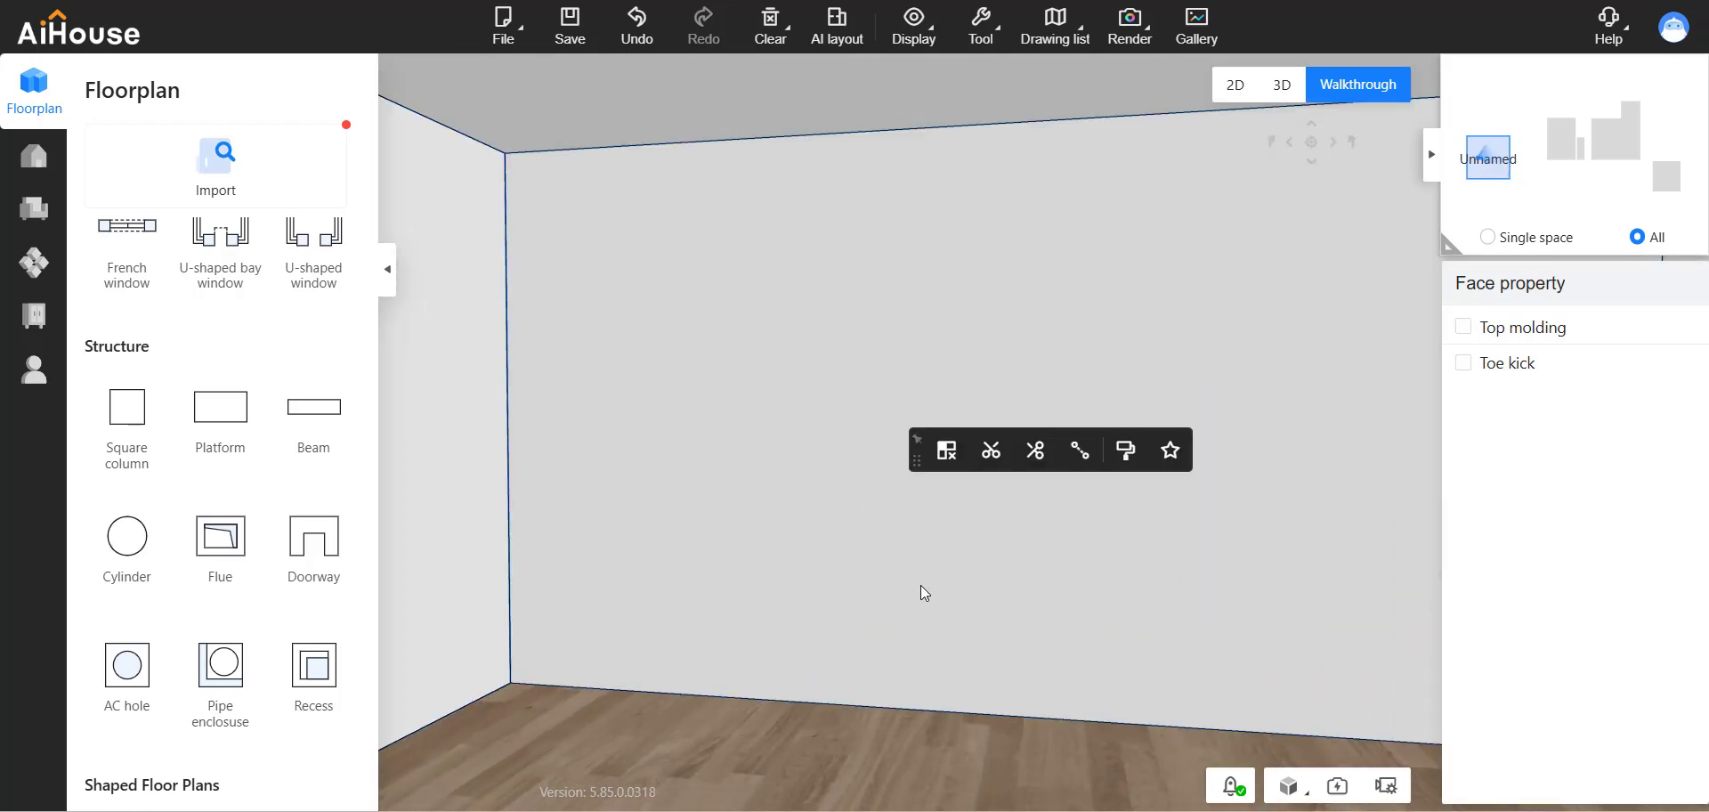
drag(921, 585, 979, 452)
key(q)
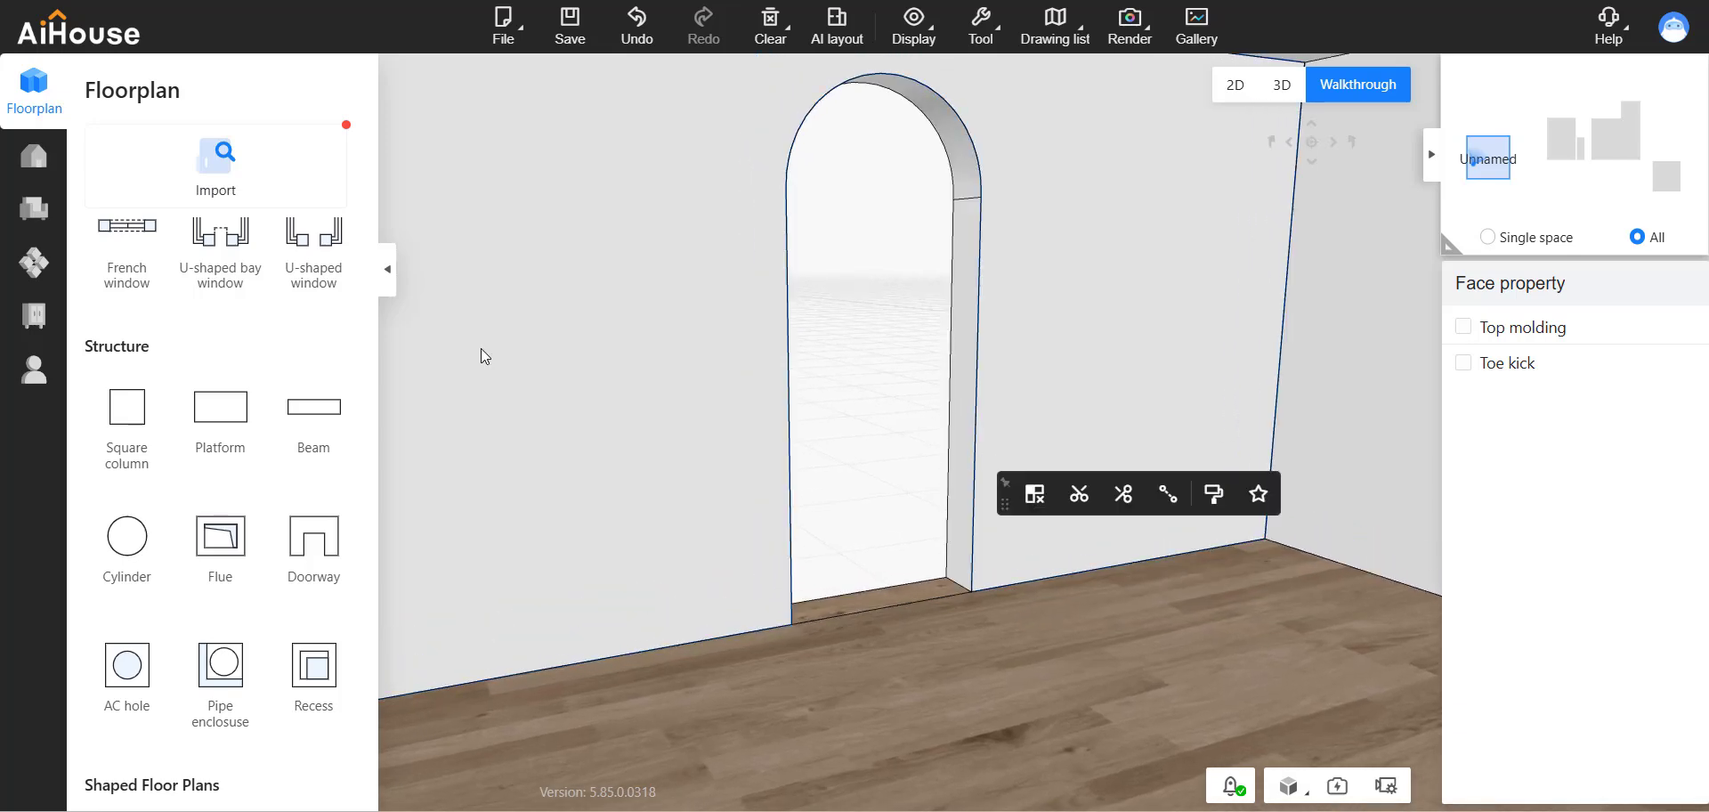
Open the custom system cabinet design and search its product library for "super".
click(43, 320)
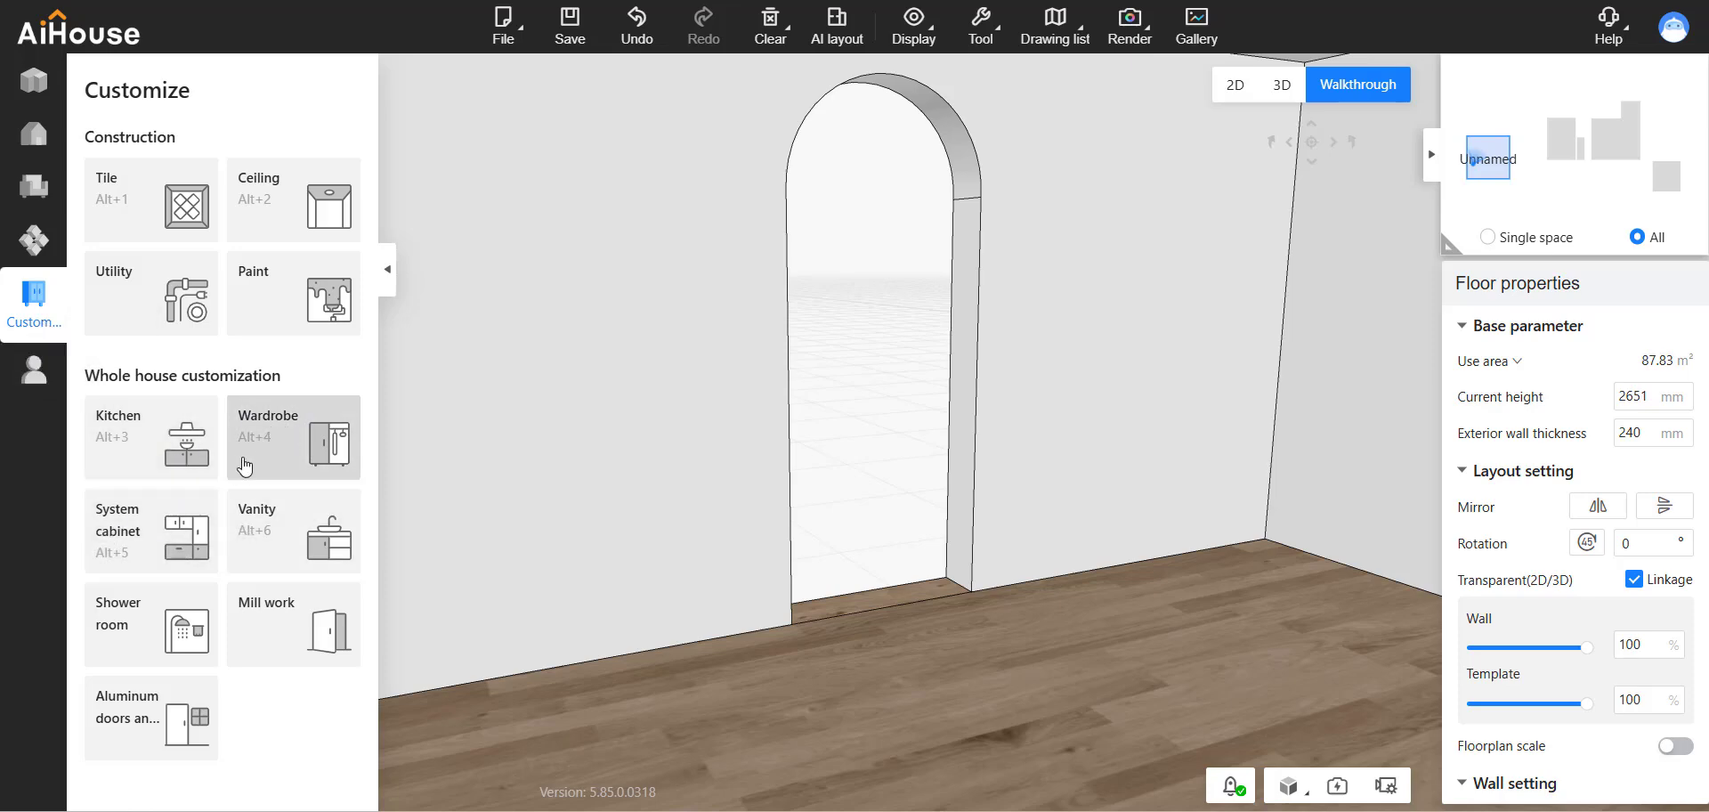
click(189, 528)
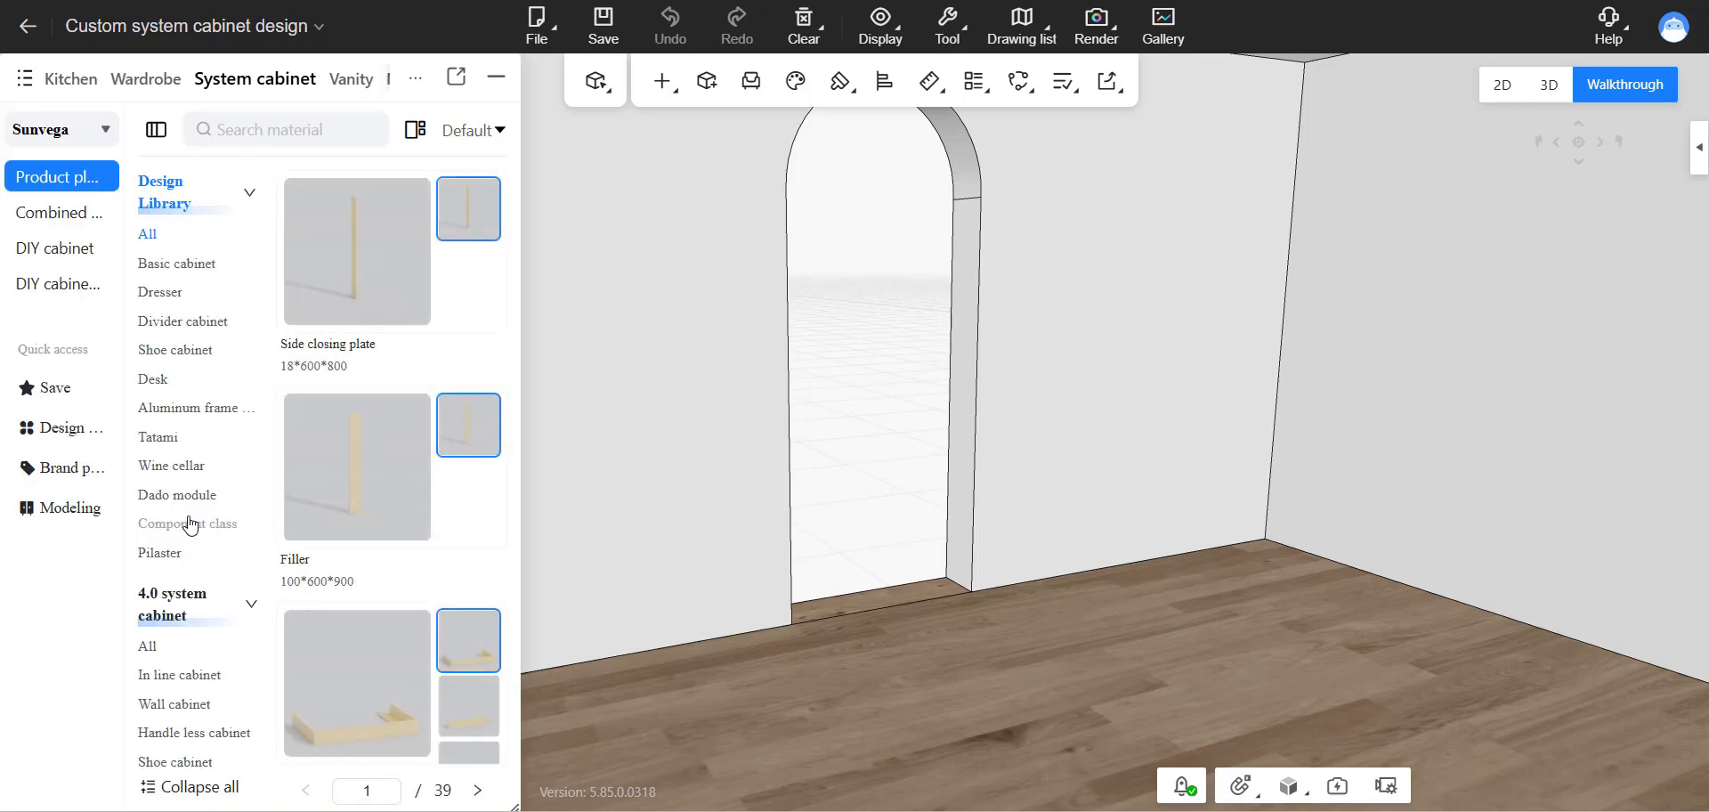
click(302, 139)
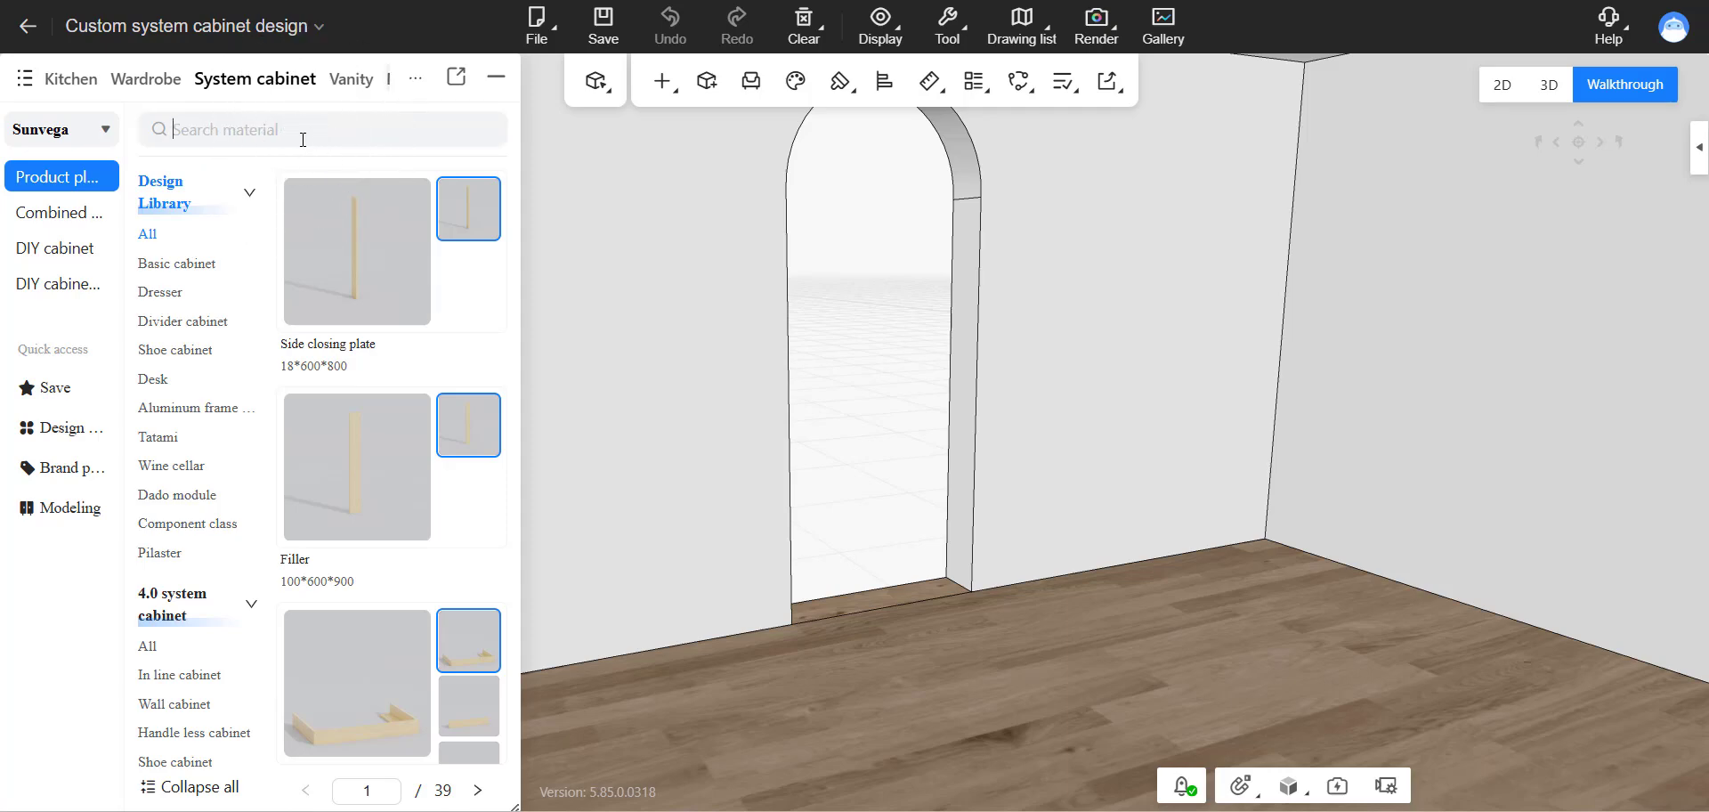
text(d)
key(BackSpace)
text(super)
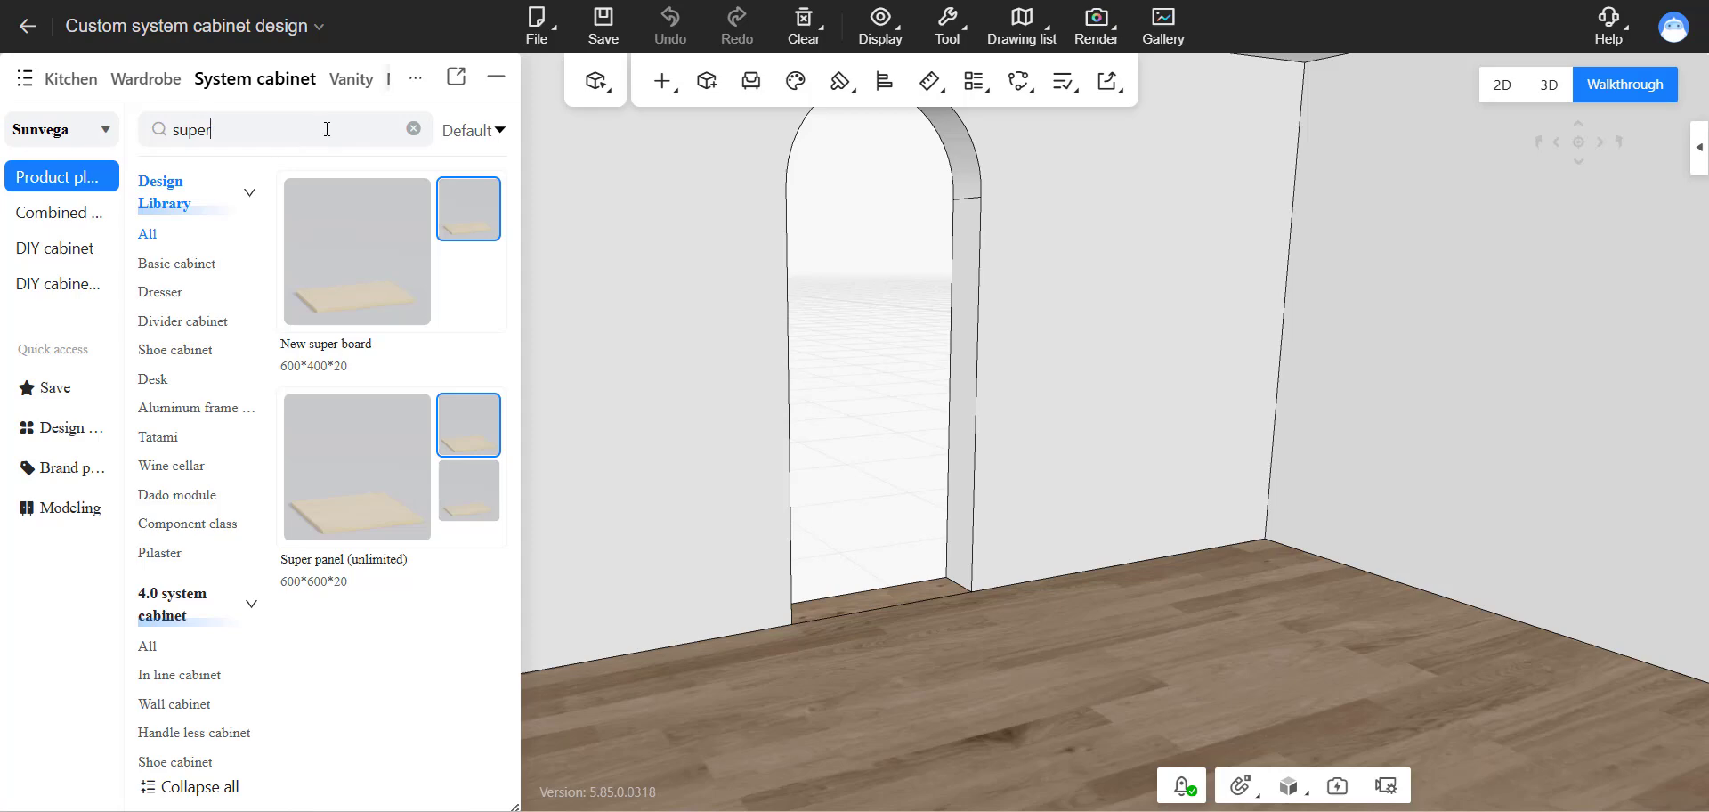
Place a Super panel (unlimited) flat on the floor in front of the arched doorway.
right_drag(716, 620, 723, 559)
click(372, 507)
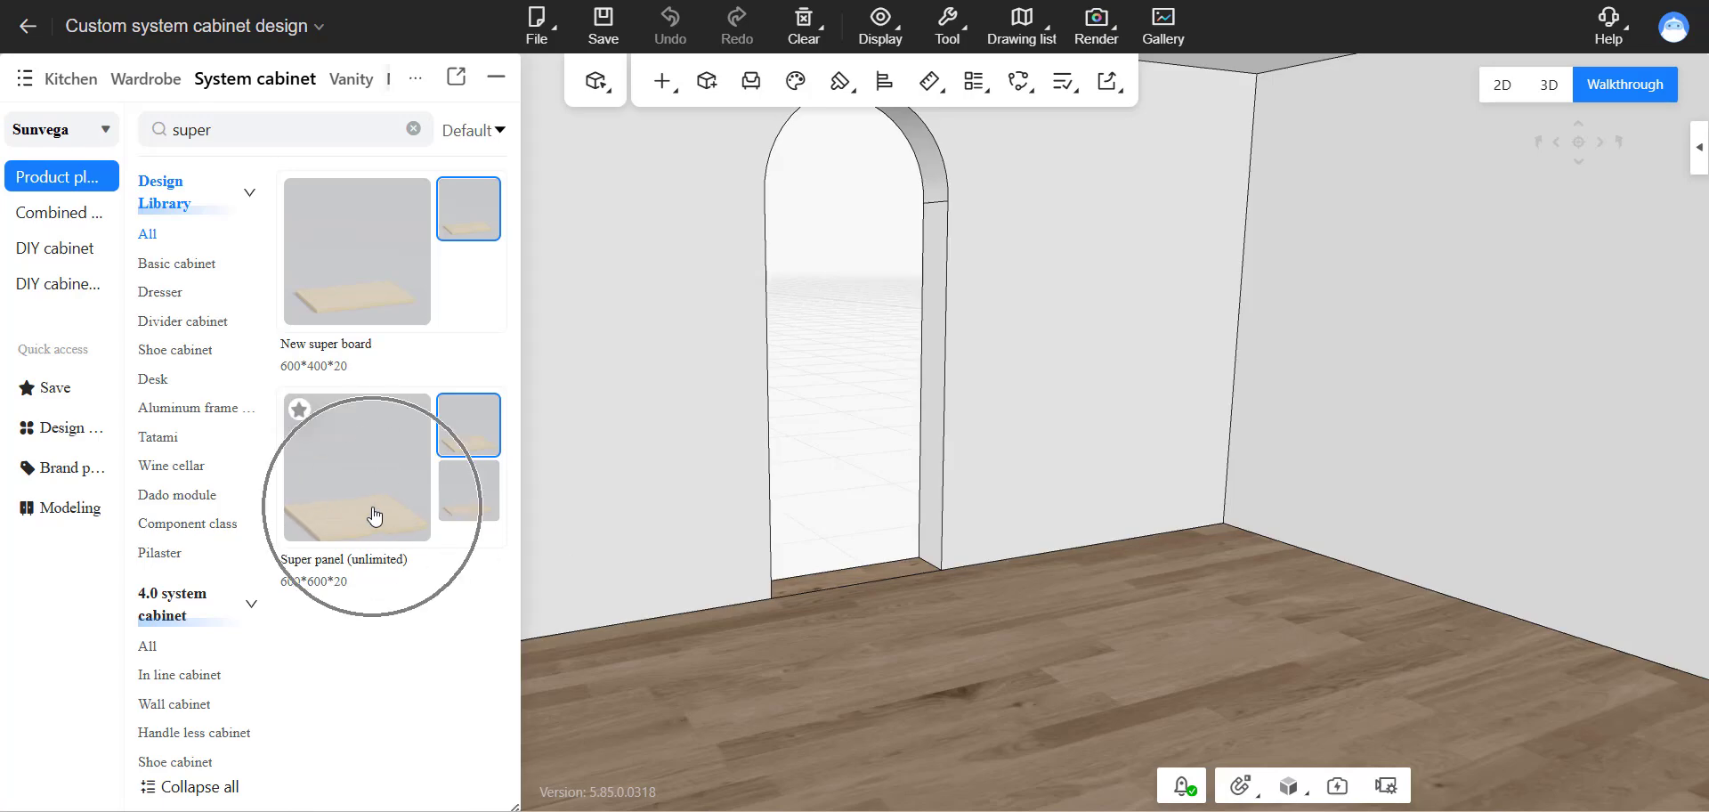
click(372, 507)
click(372, 507)
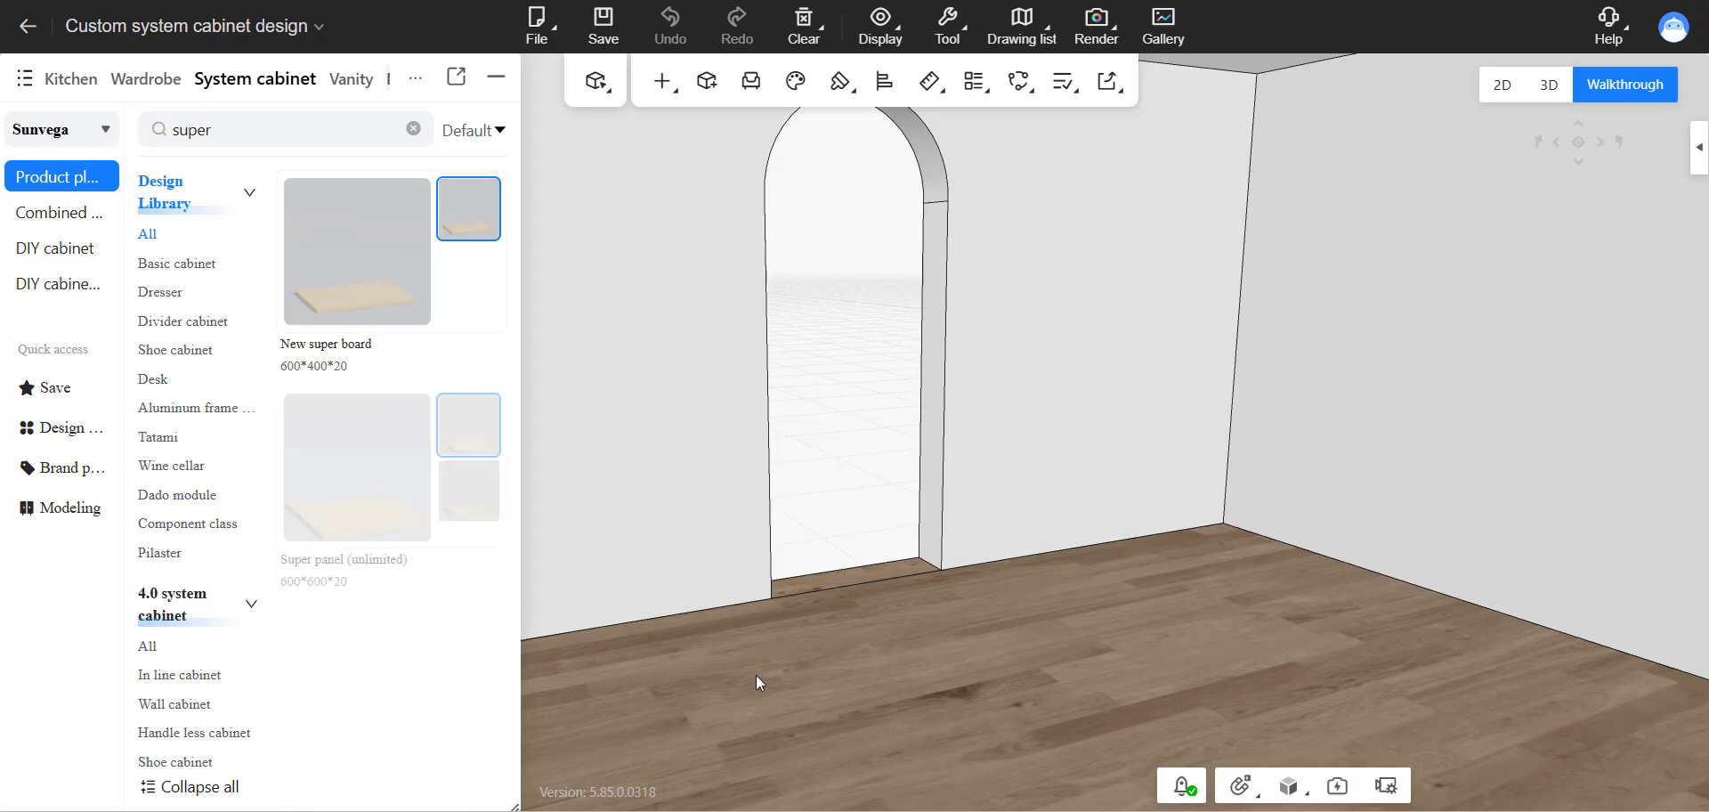
click(920, 666)
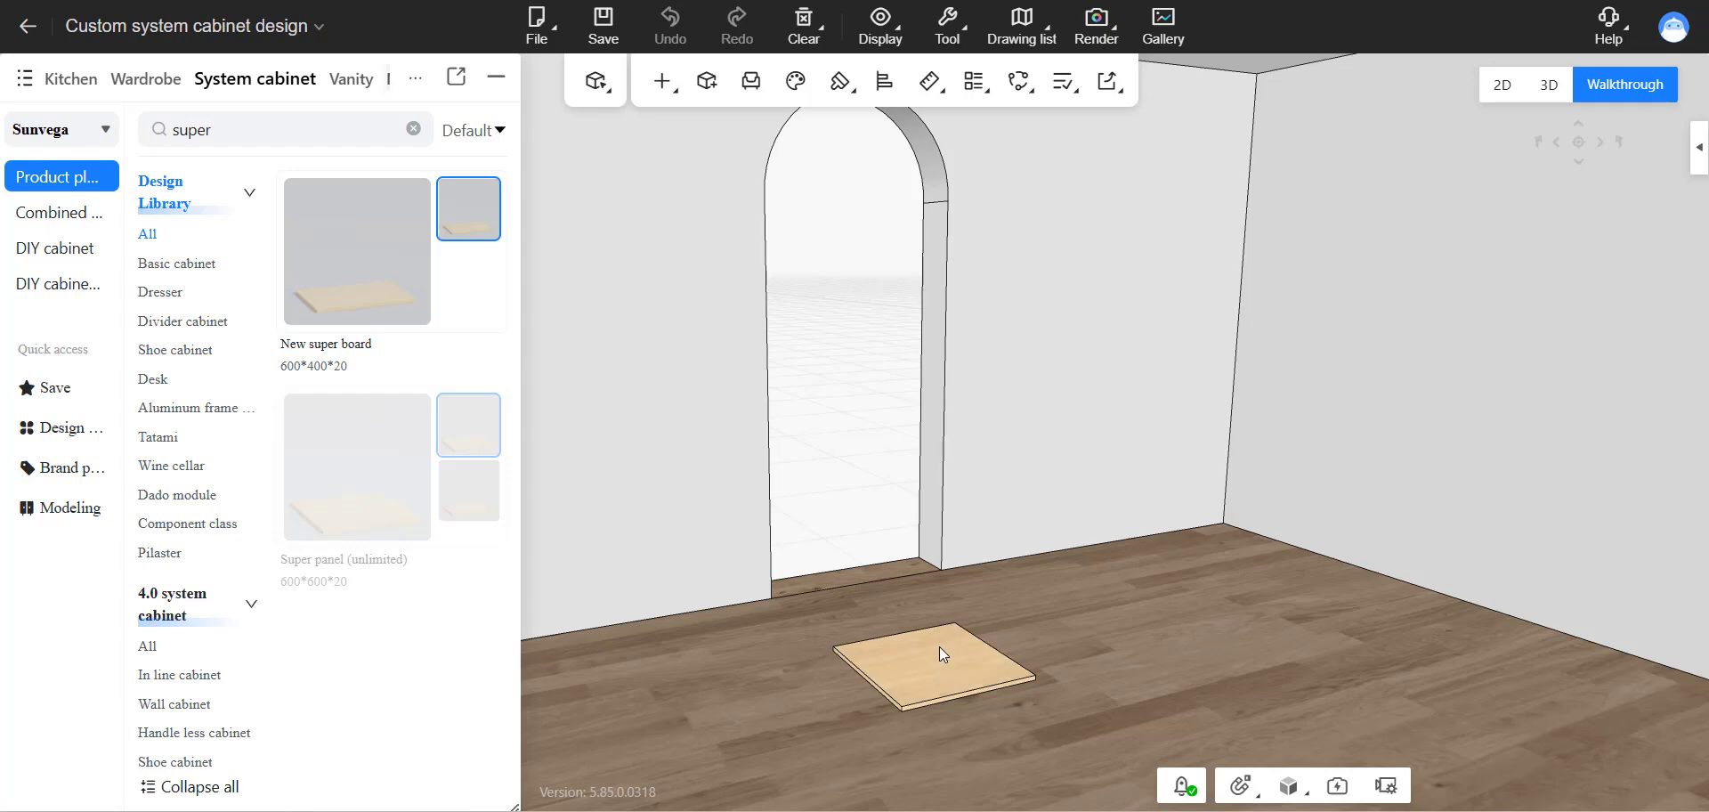
drag(1011, 582, 1012, 642)
scroll(1008, 591, down, 1)
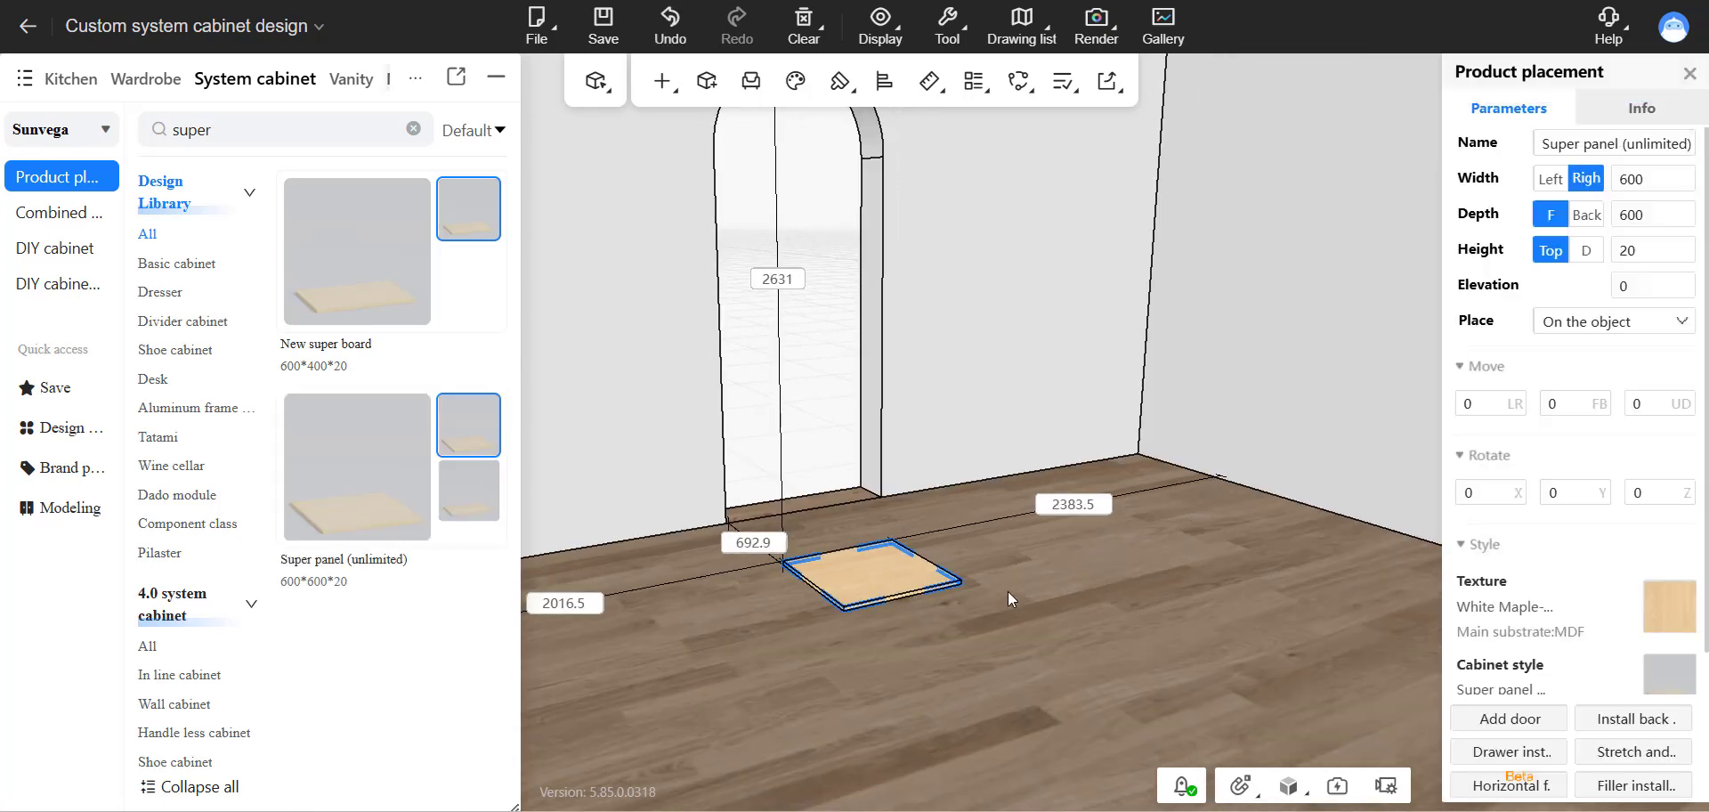
Set the placed super panel's width to 960 mm.
drag(778, 334, 829, 442)
click(829, 448)
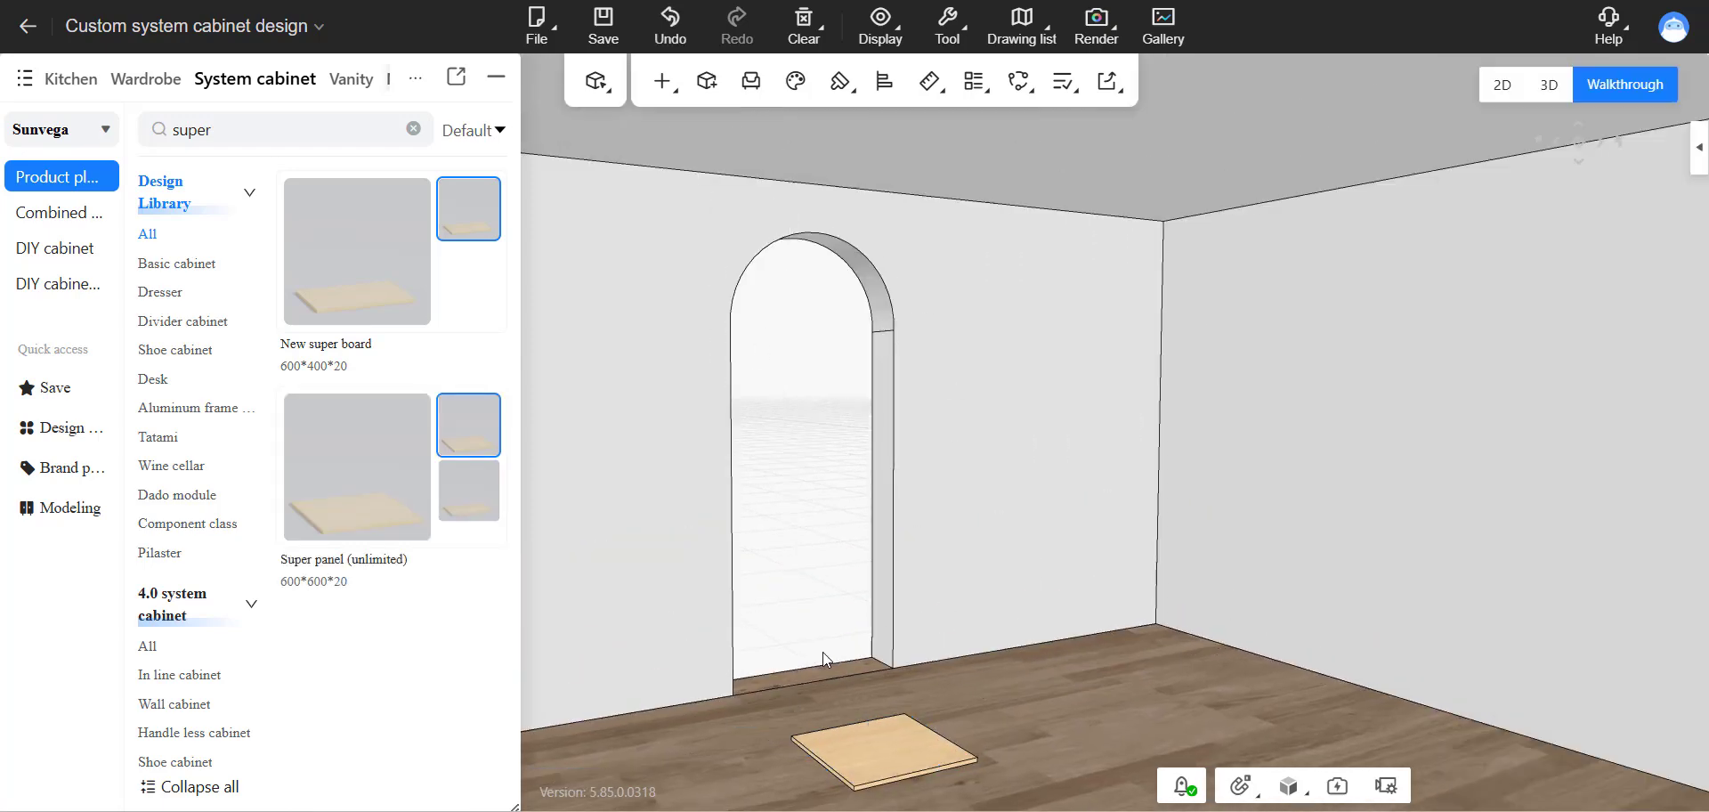
drag(934, 506, 954, 563)
click(876, 590)
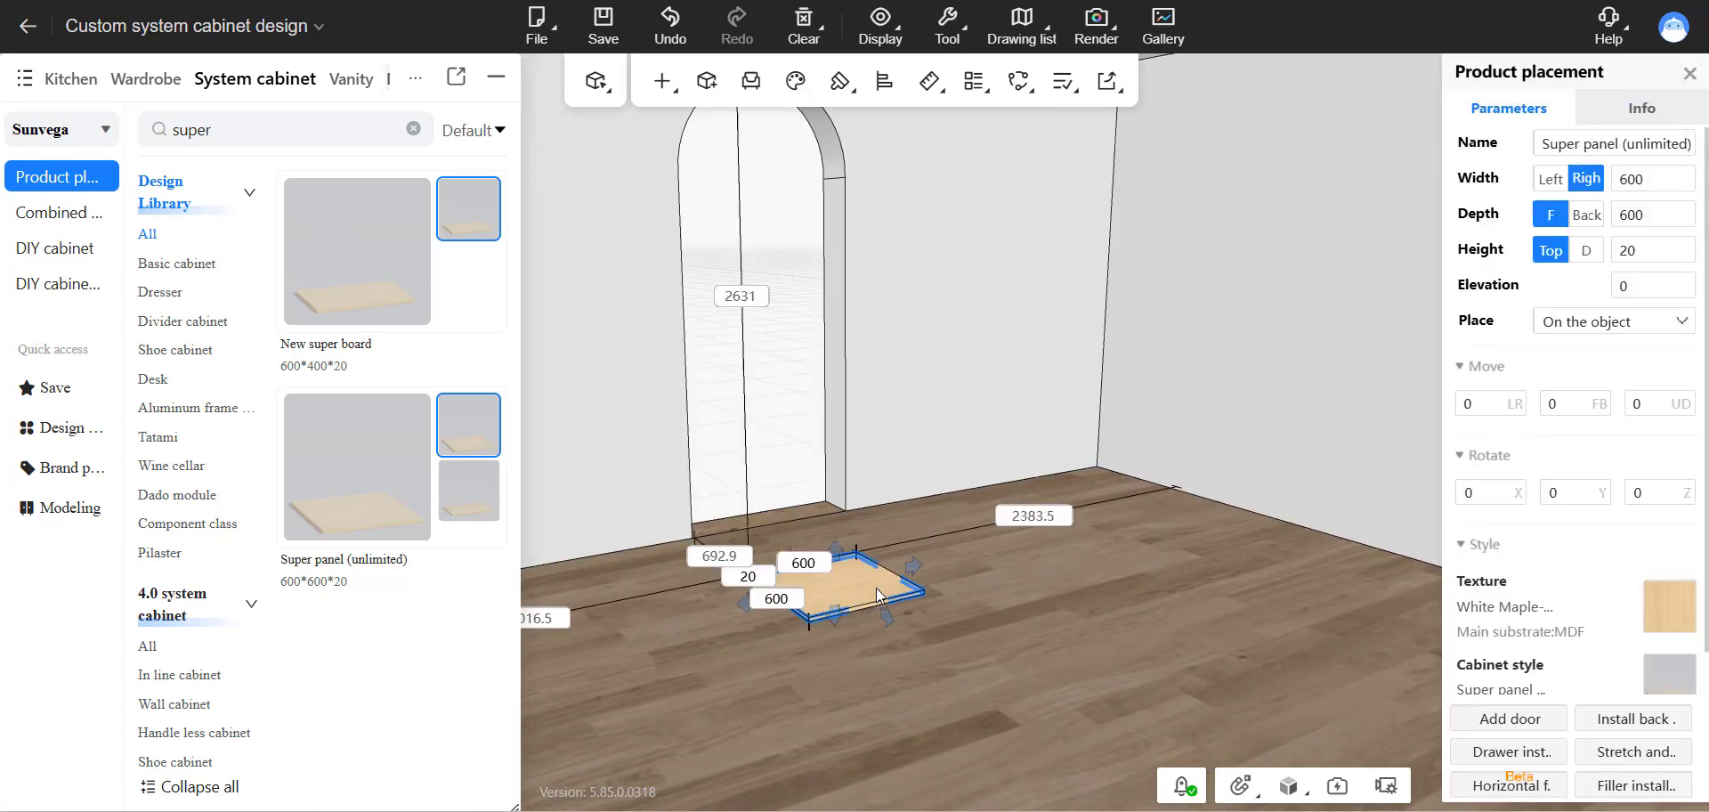
scroll(944, 636, down, 1)
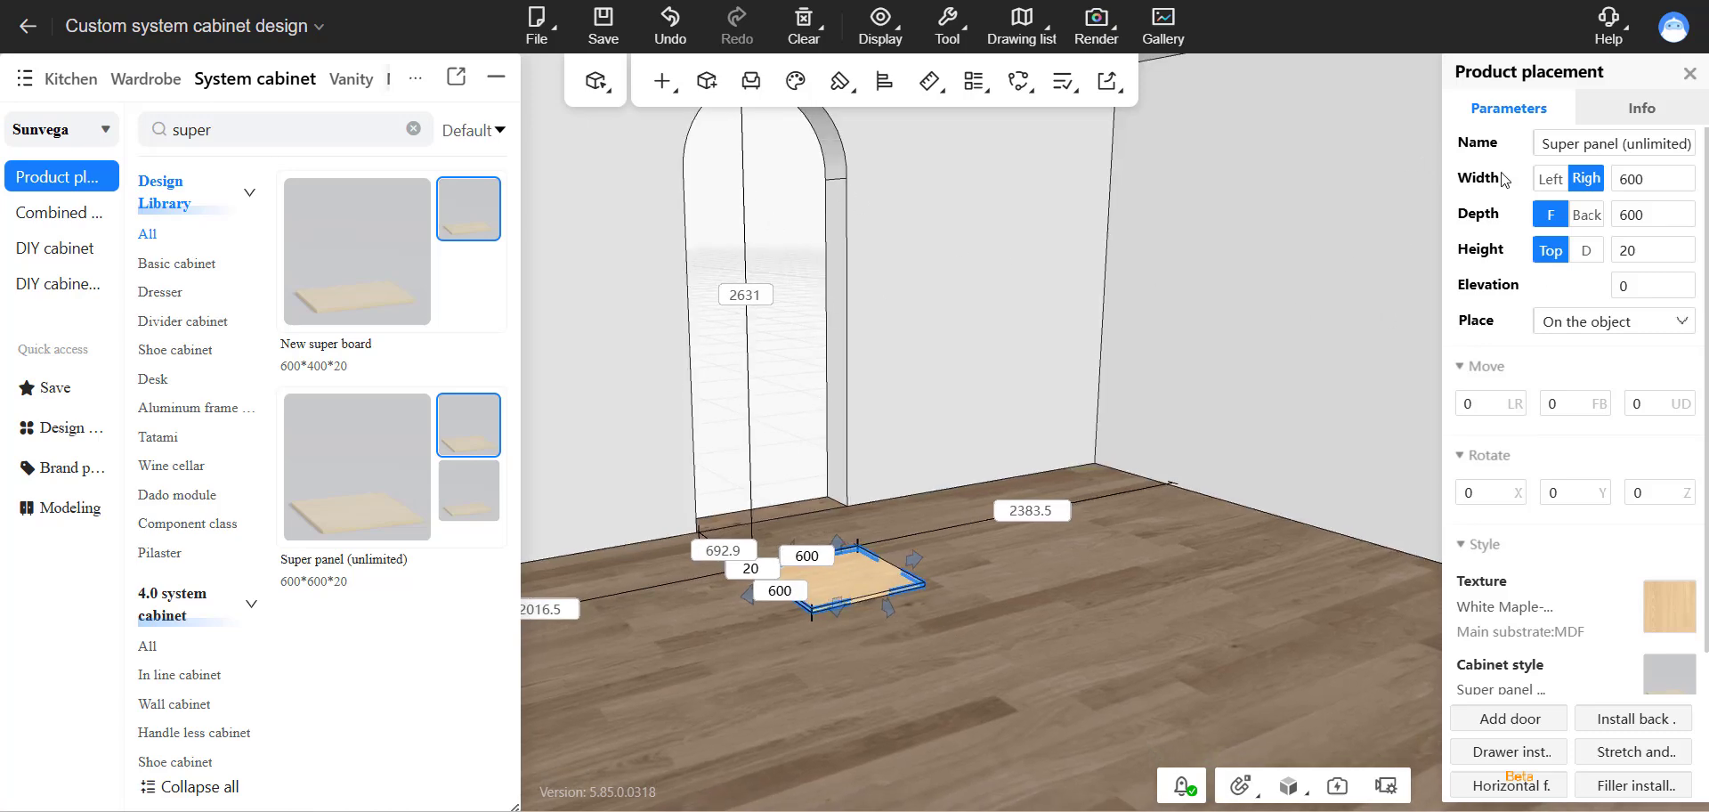
key(ctrl)
key(ctrl)
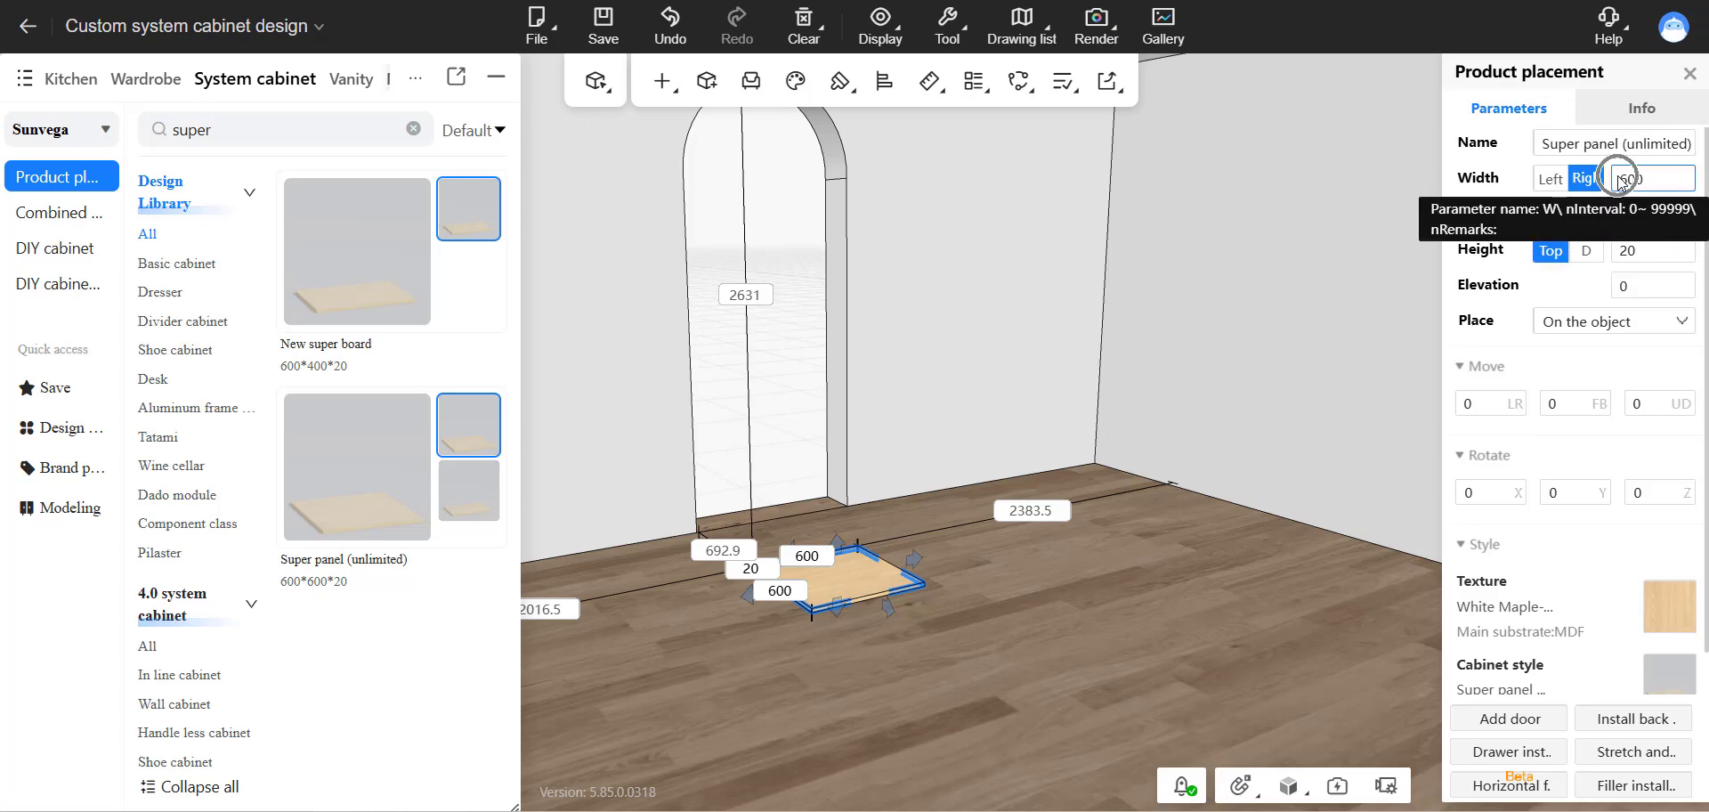
drag(1653, 177, 1607, 178)
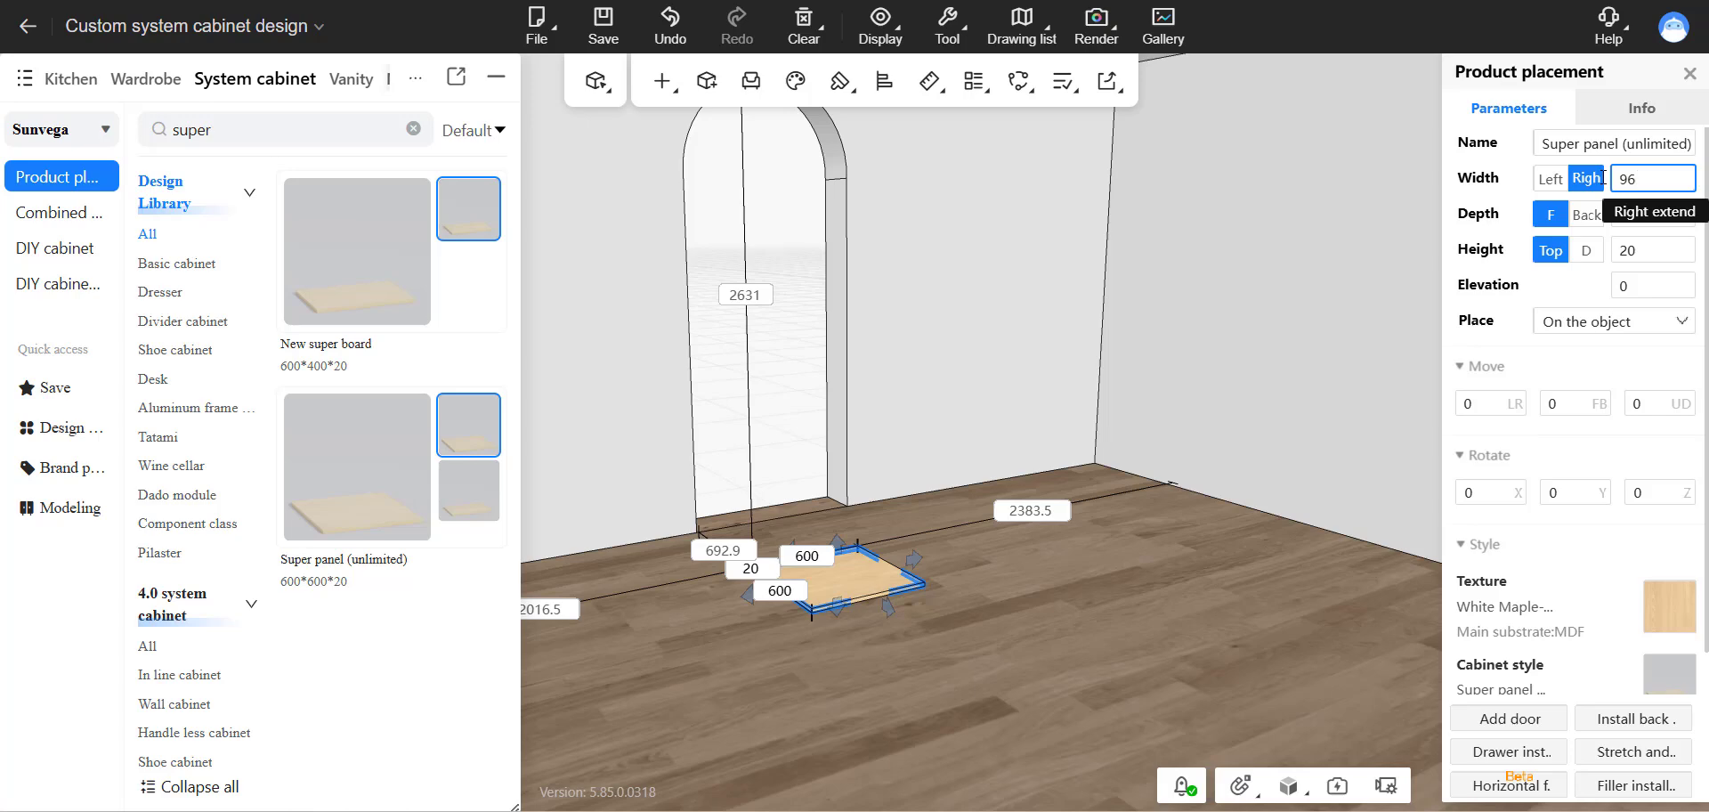
key(Return)
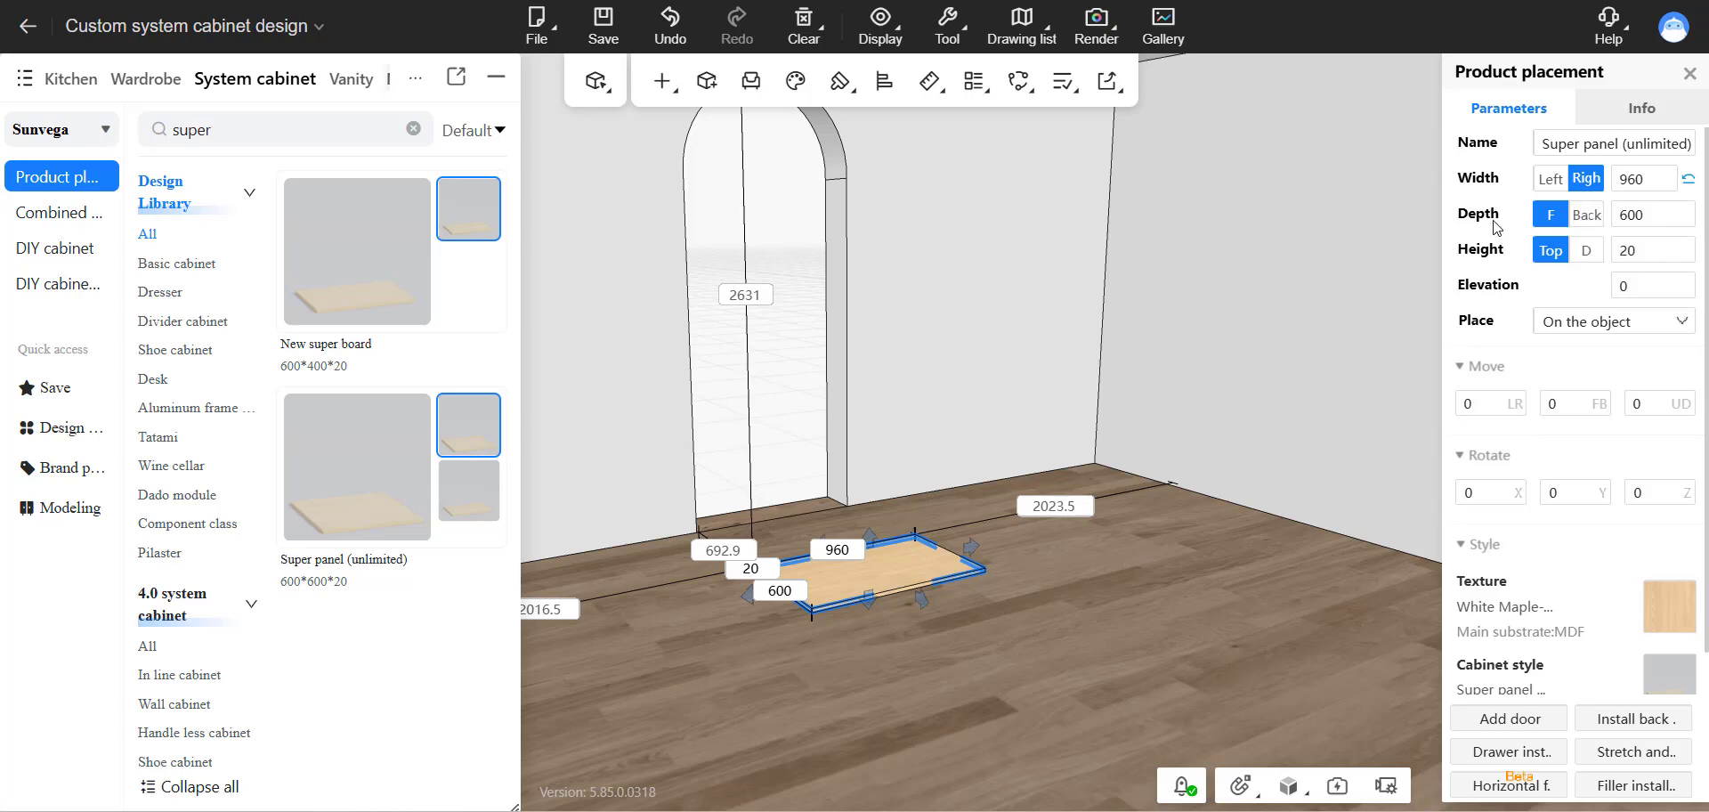
Set the super panel's depth to 2400 mm.
double_click(1637, 214)
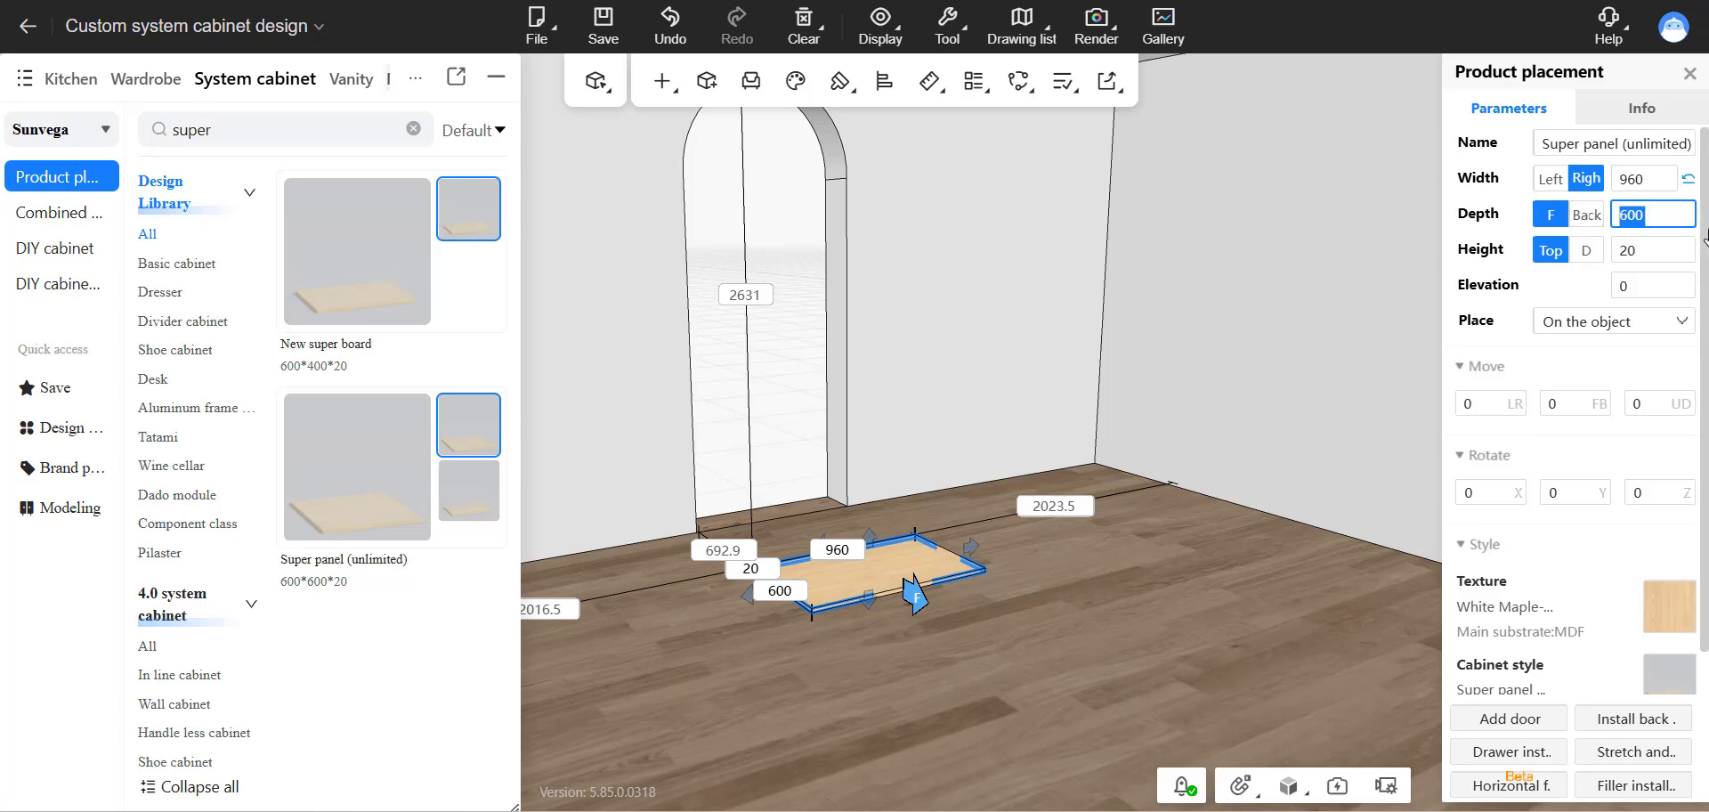
text(2400)
key(Return)
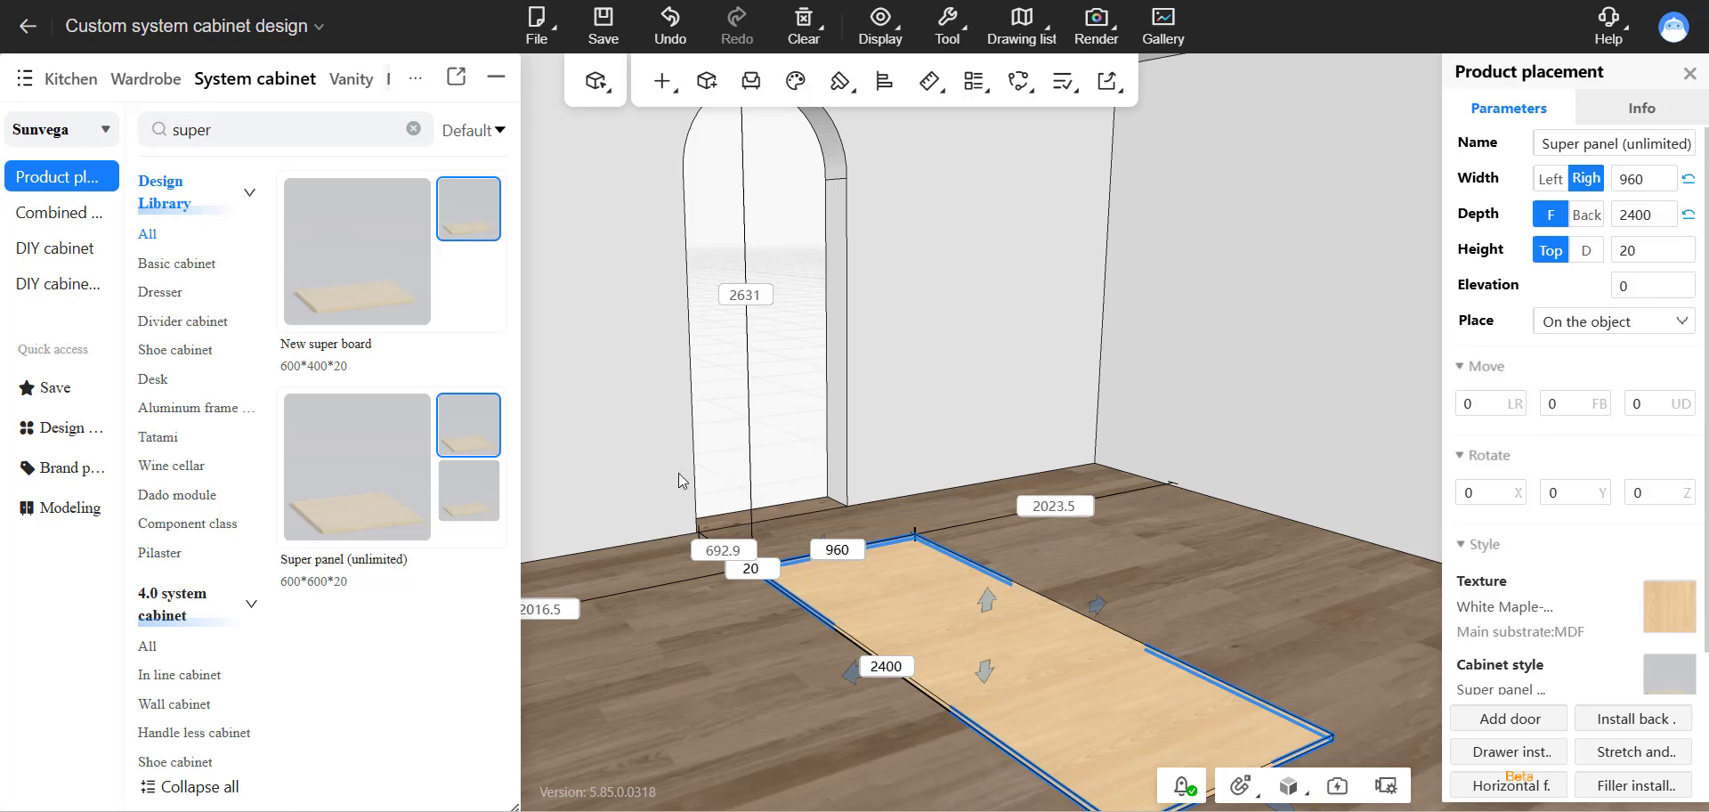
drag(678, 473, 896, 423)
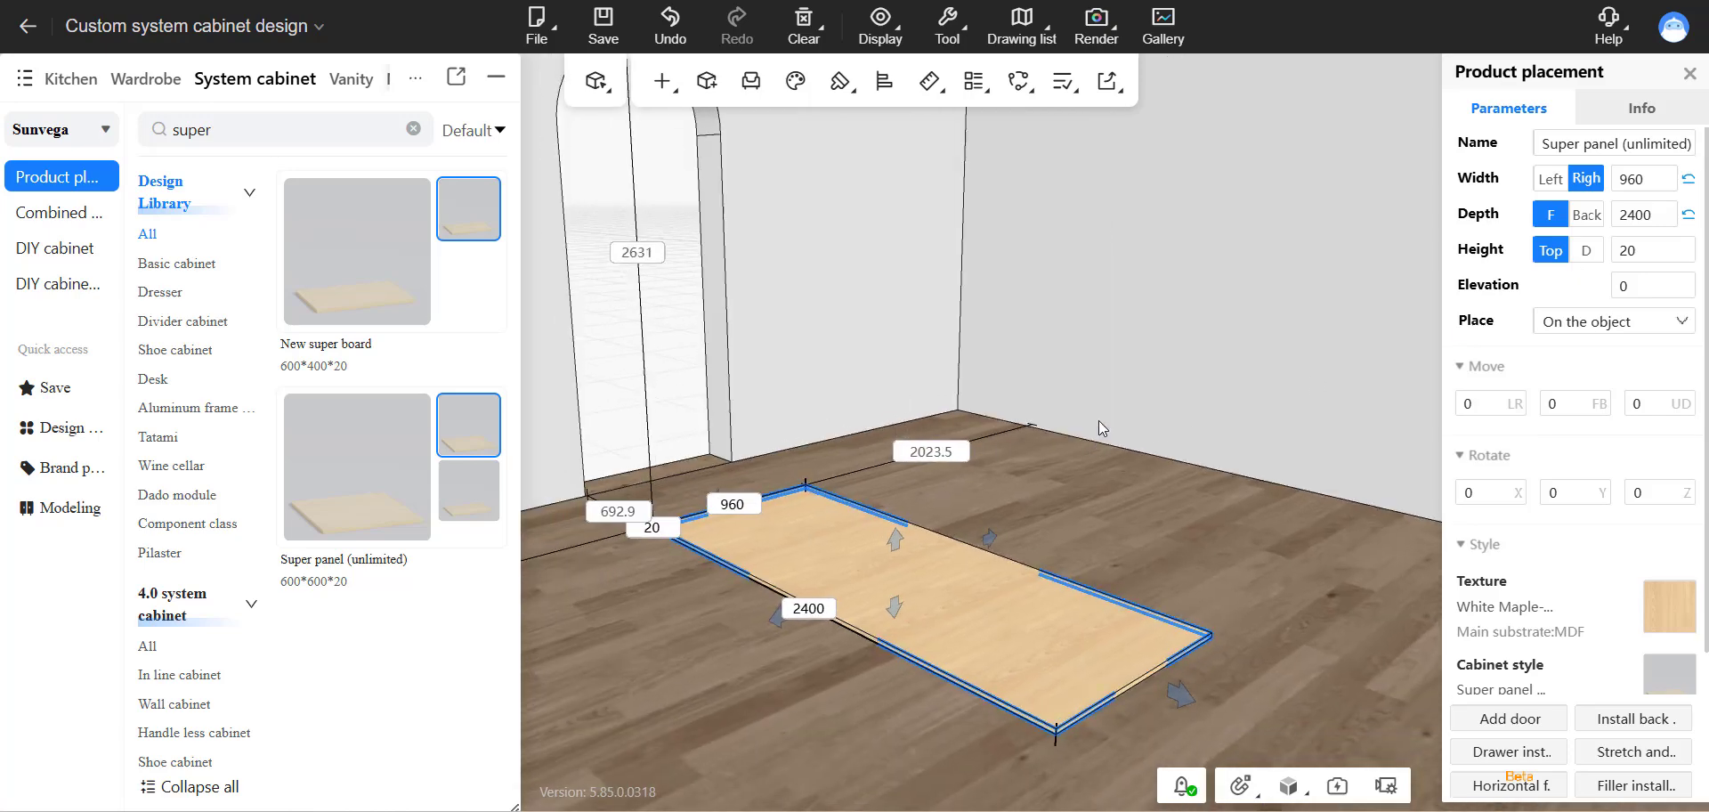
scroll(1098, 418, down, 1)
scroll(1094, 444, up, 1)
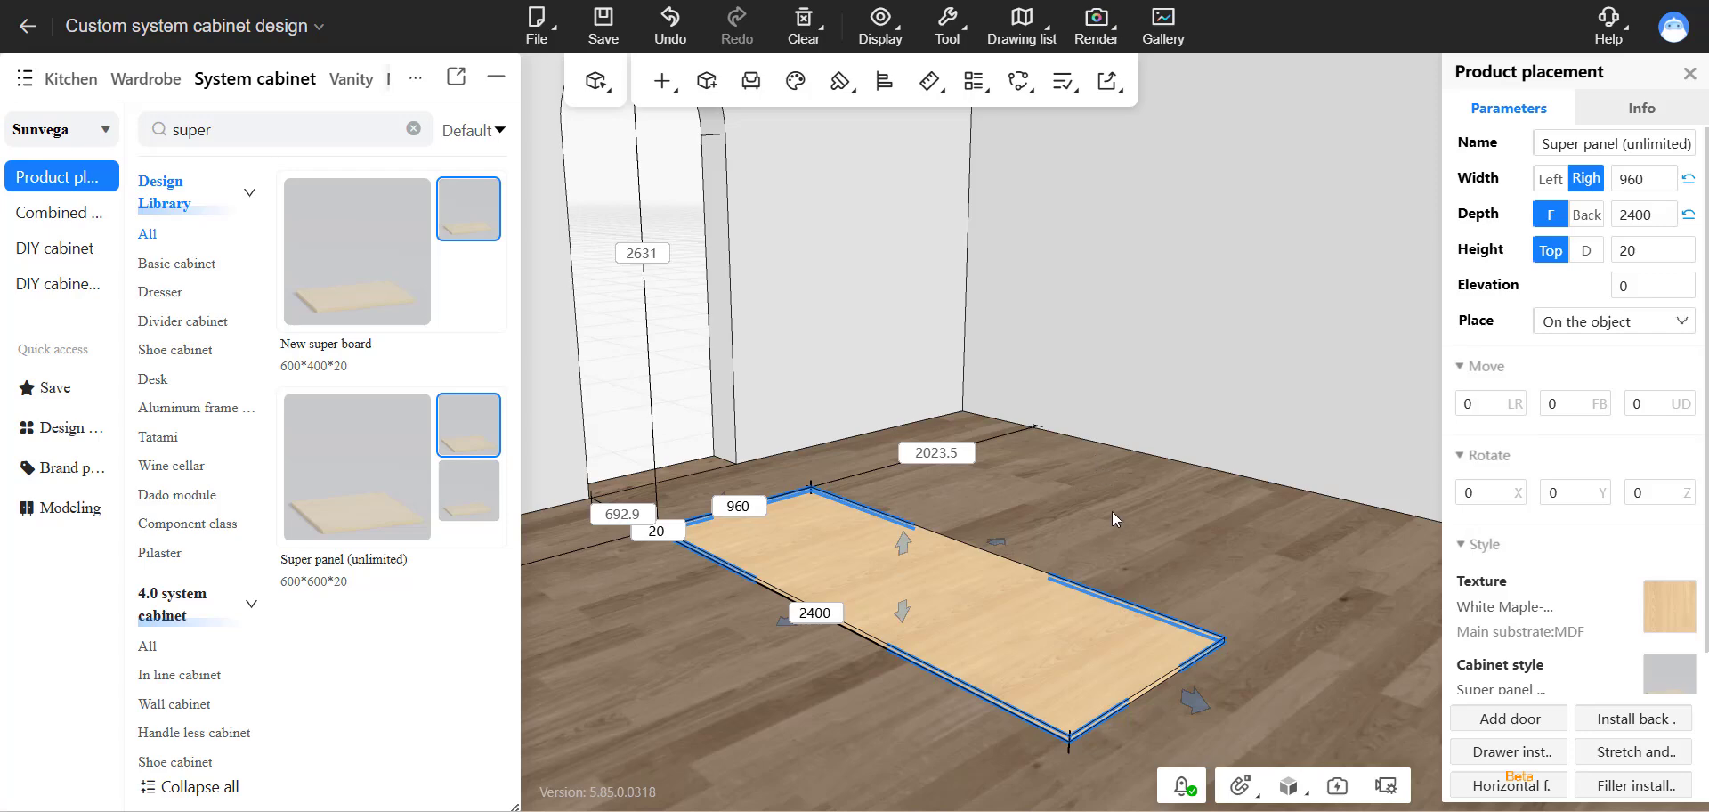
click(1052, 533)
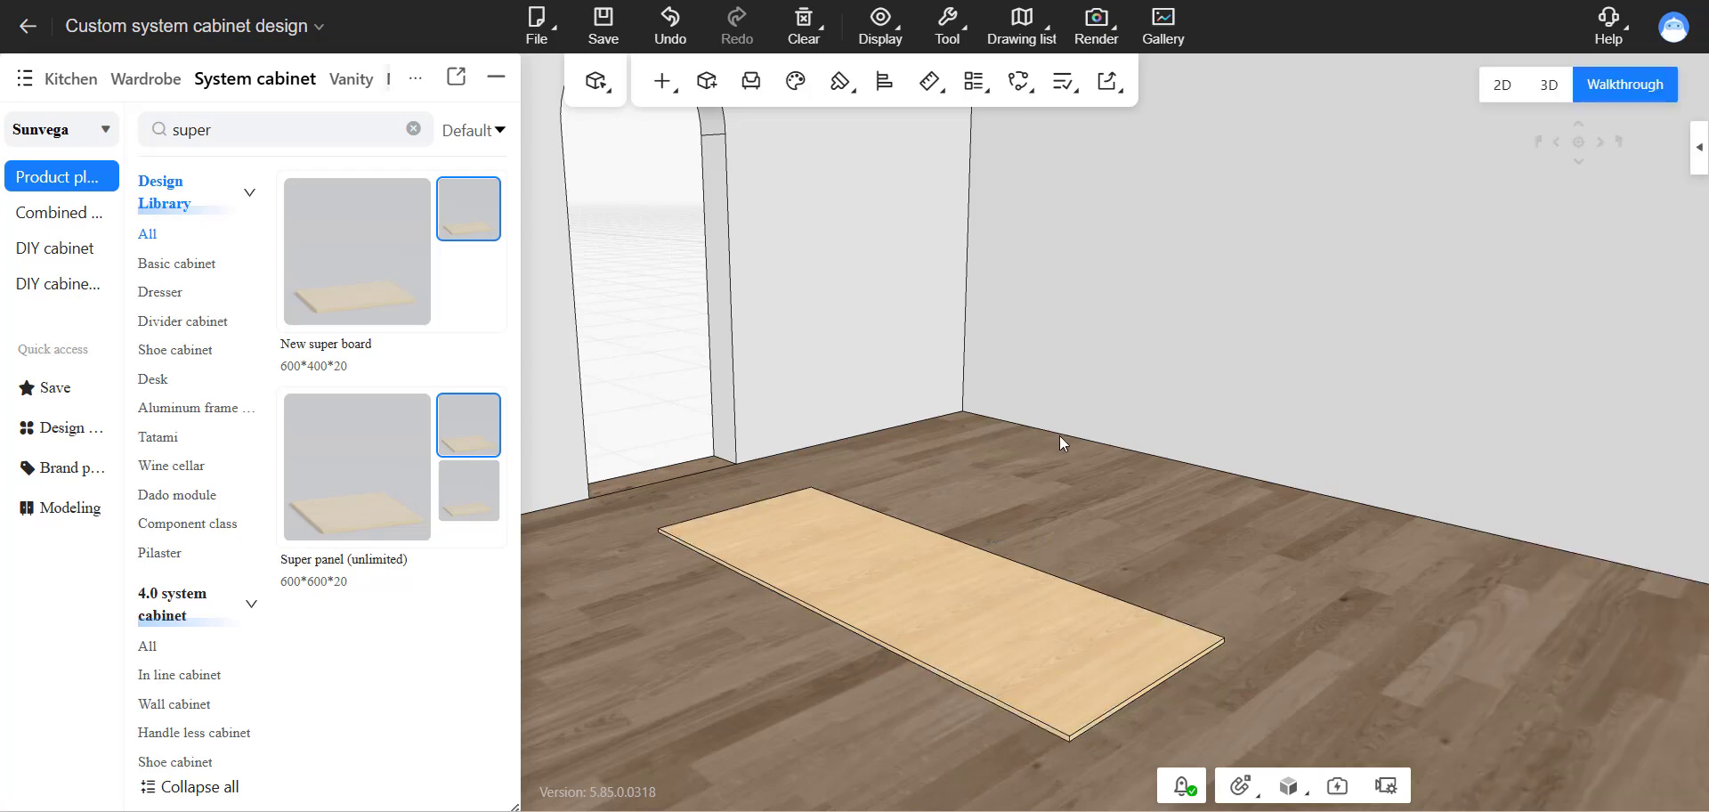
Switch to part-level selection and open the super panel's base panel for panel shape editing.
right_drag(1059, 436, 1050, 445)
right_drag(1056, 526, 1002, 528)
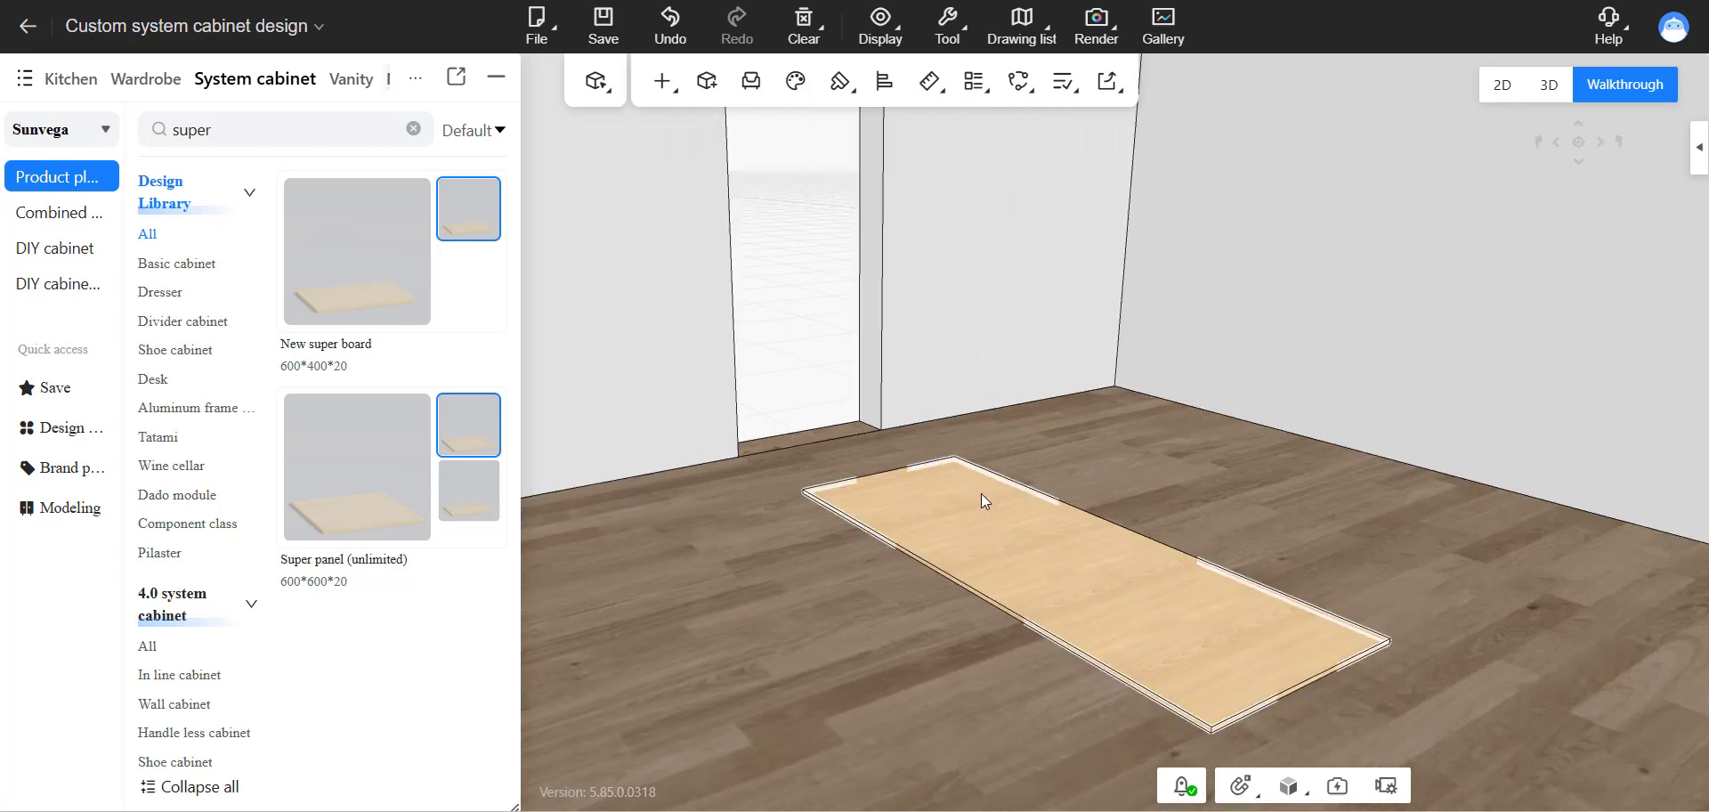
drag(1143, 423, 1120, 407)
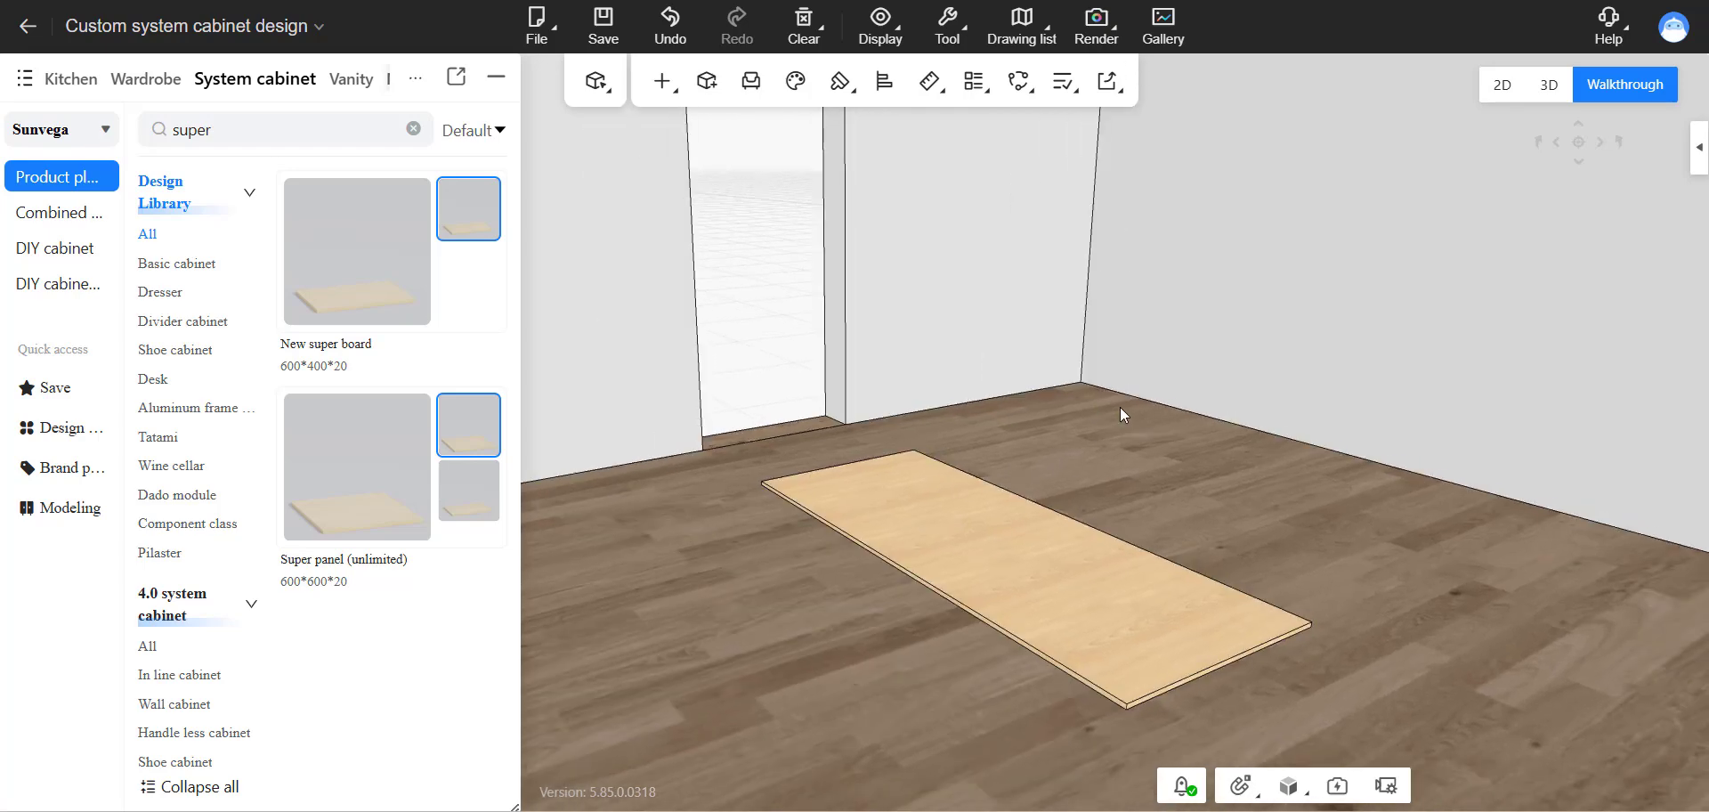
click(1120, 408)
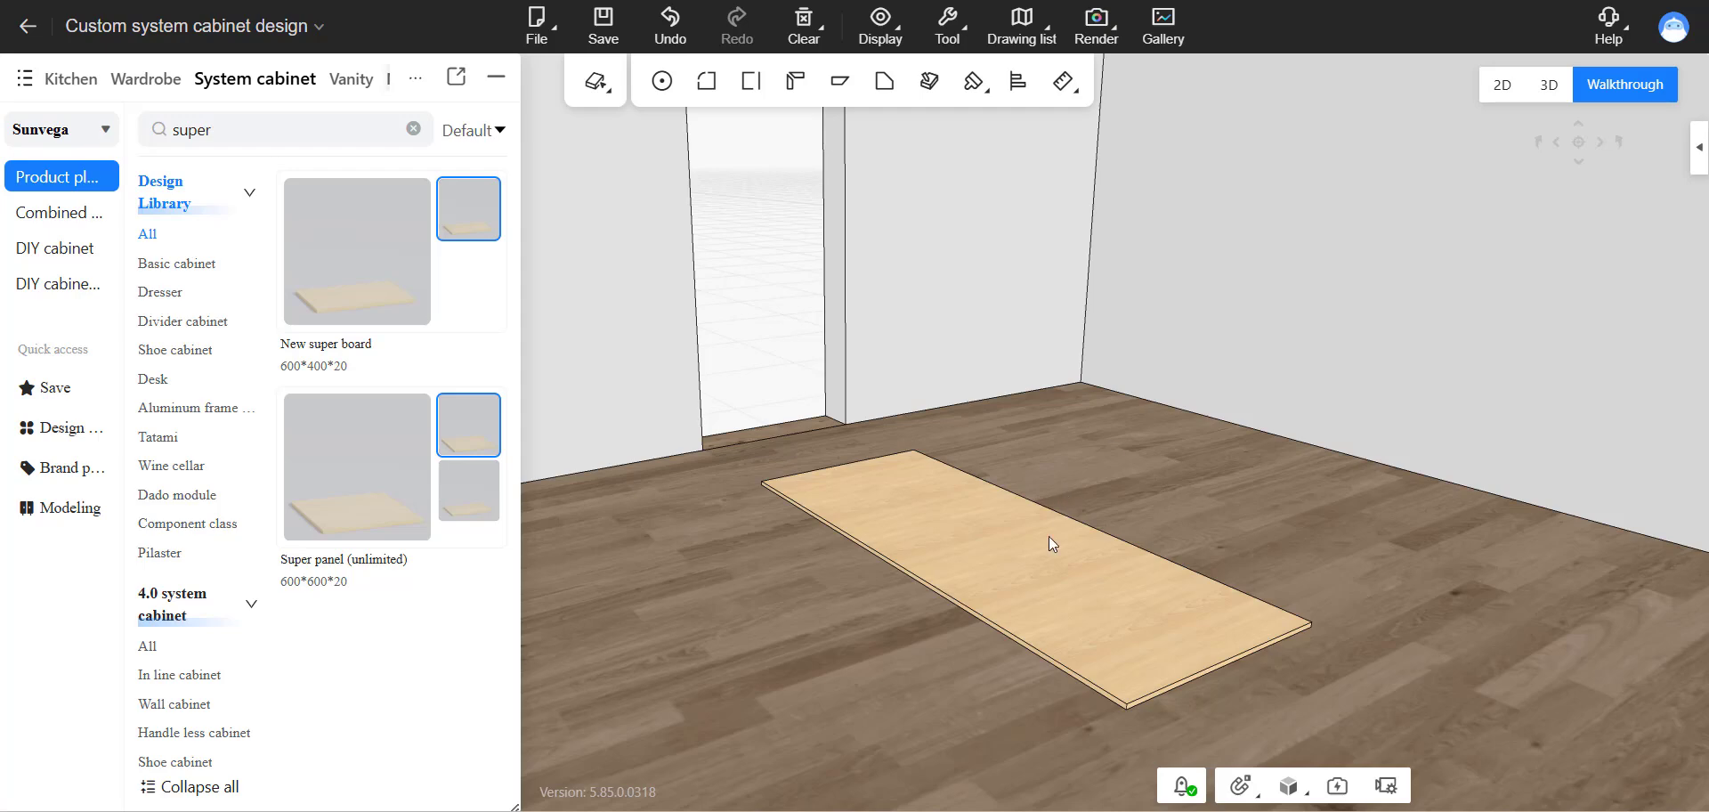
key(ctrl)
key(ctrl)
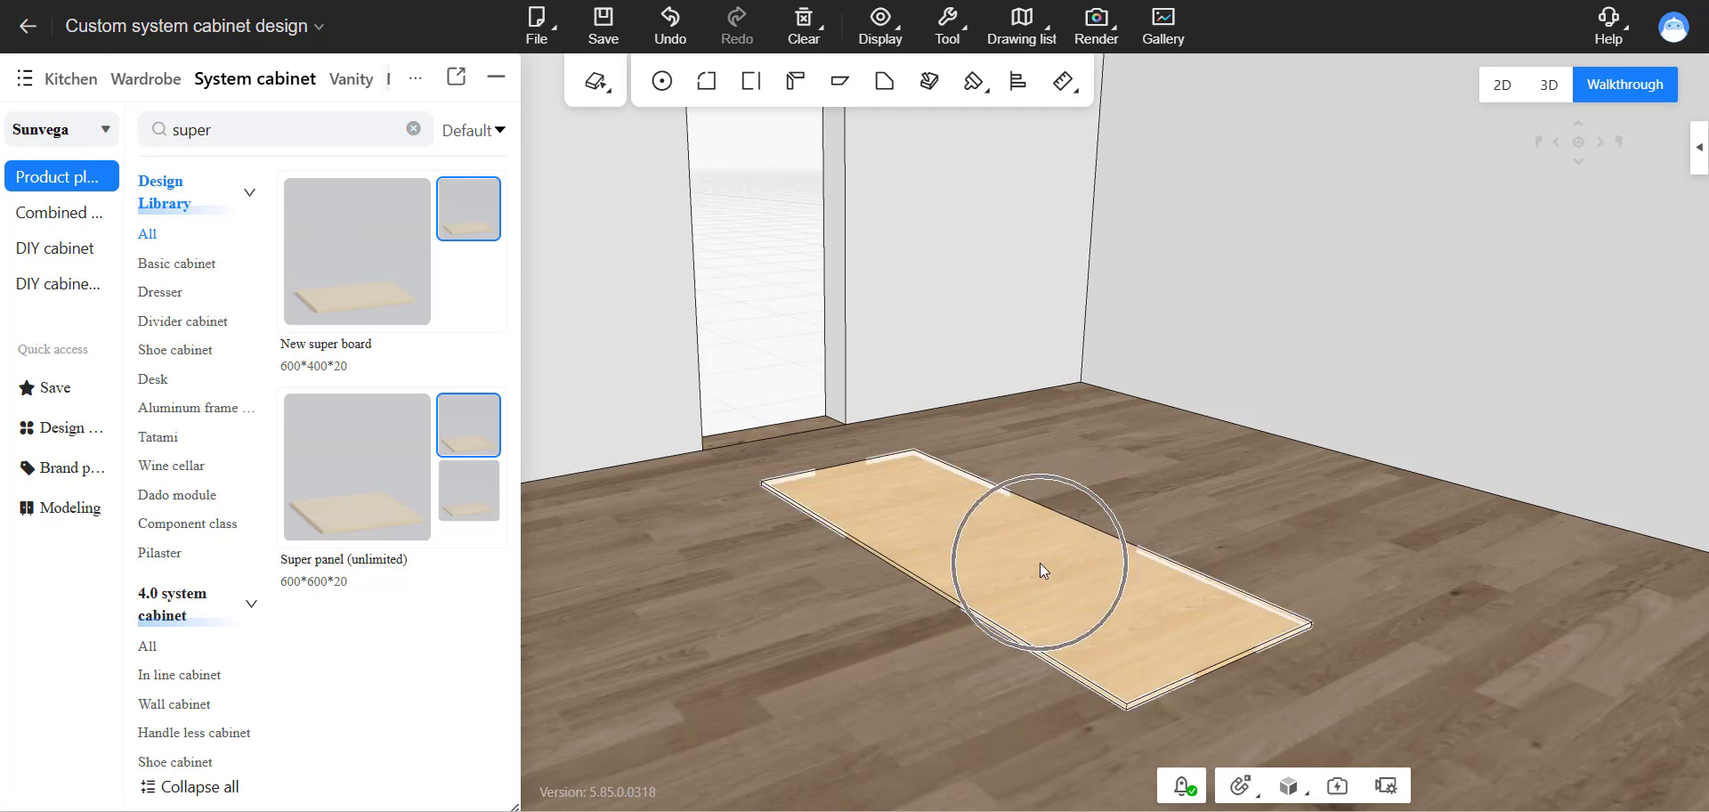
click(1041, 566)
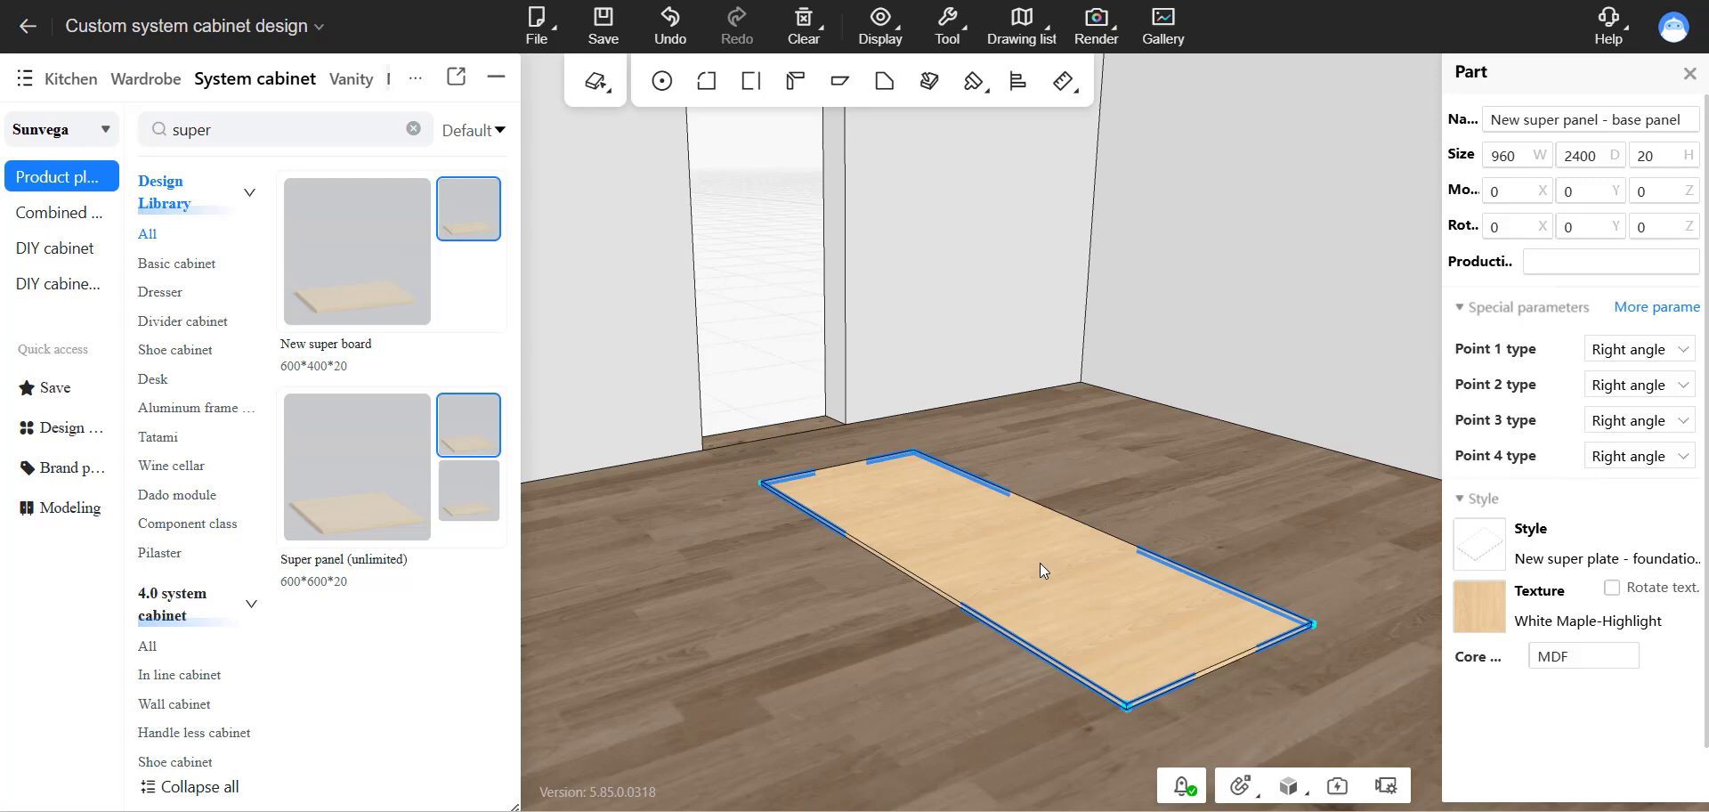
right_click(1039, 563)
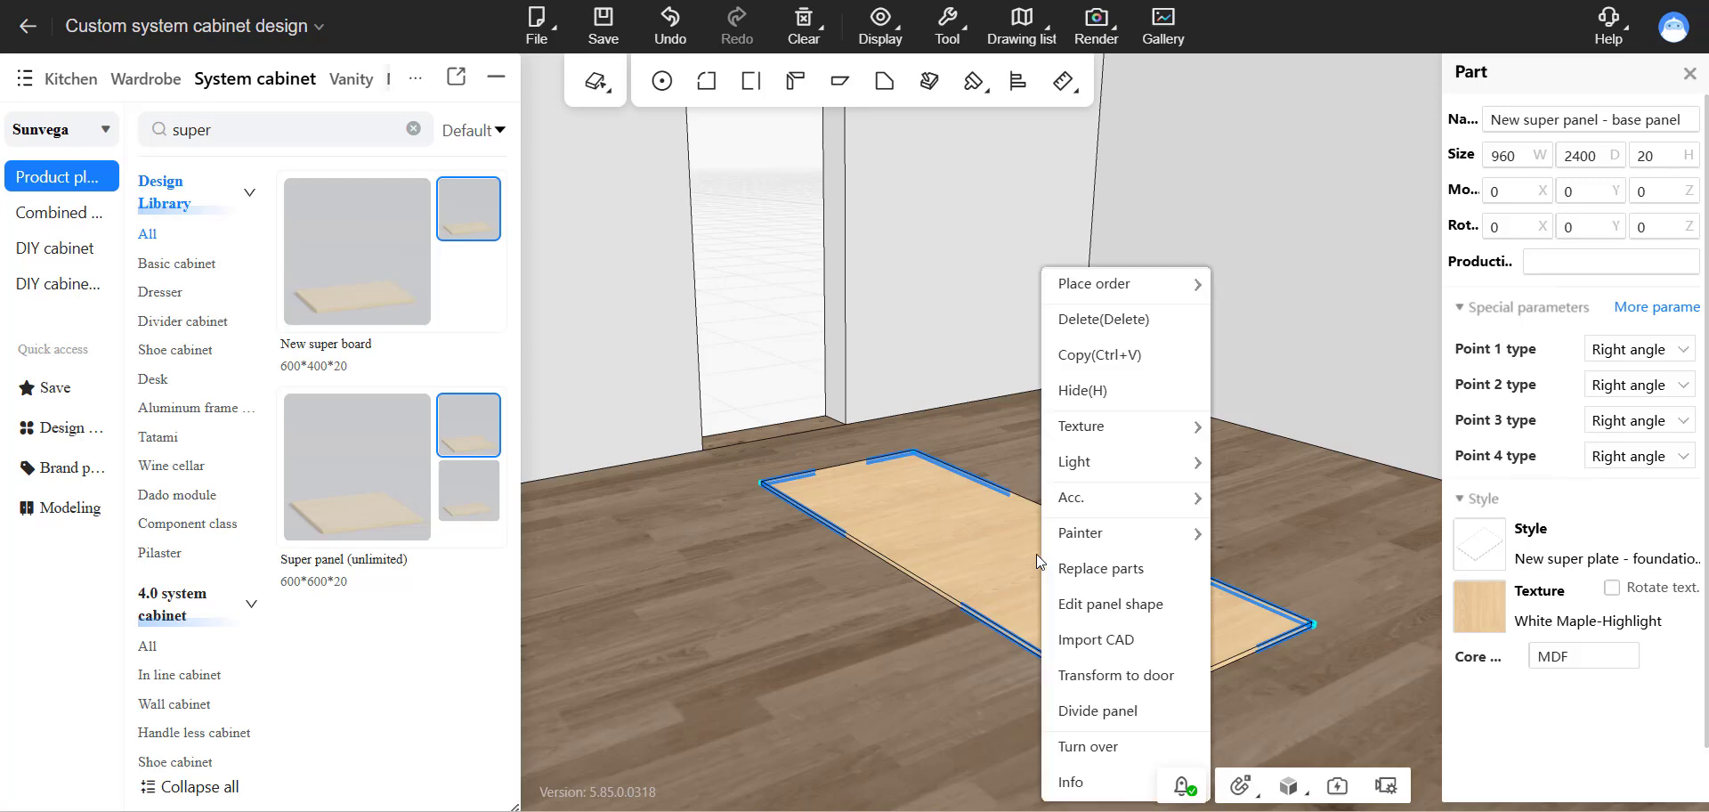
click(1144, 612)
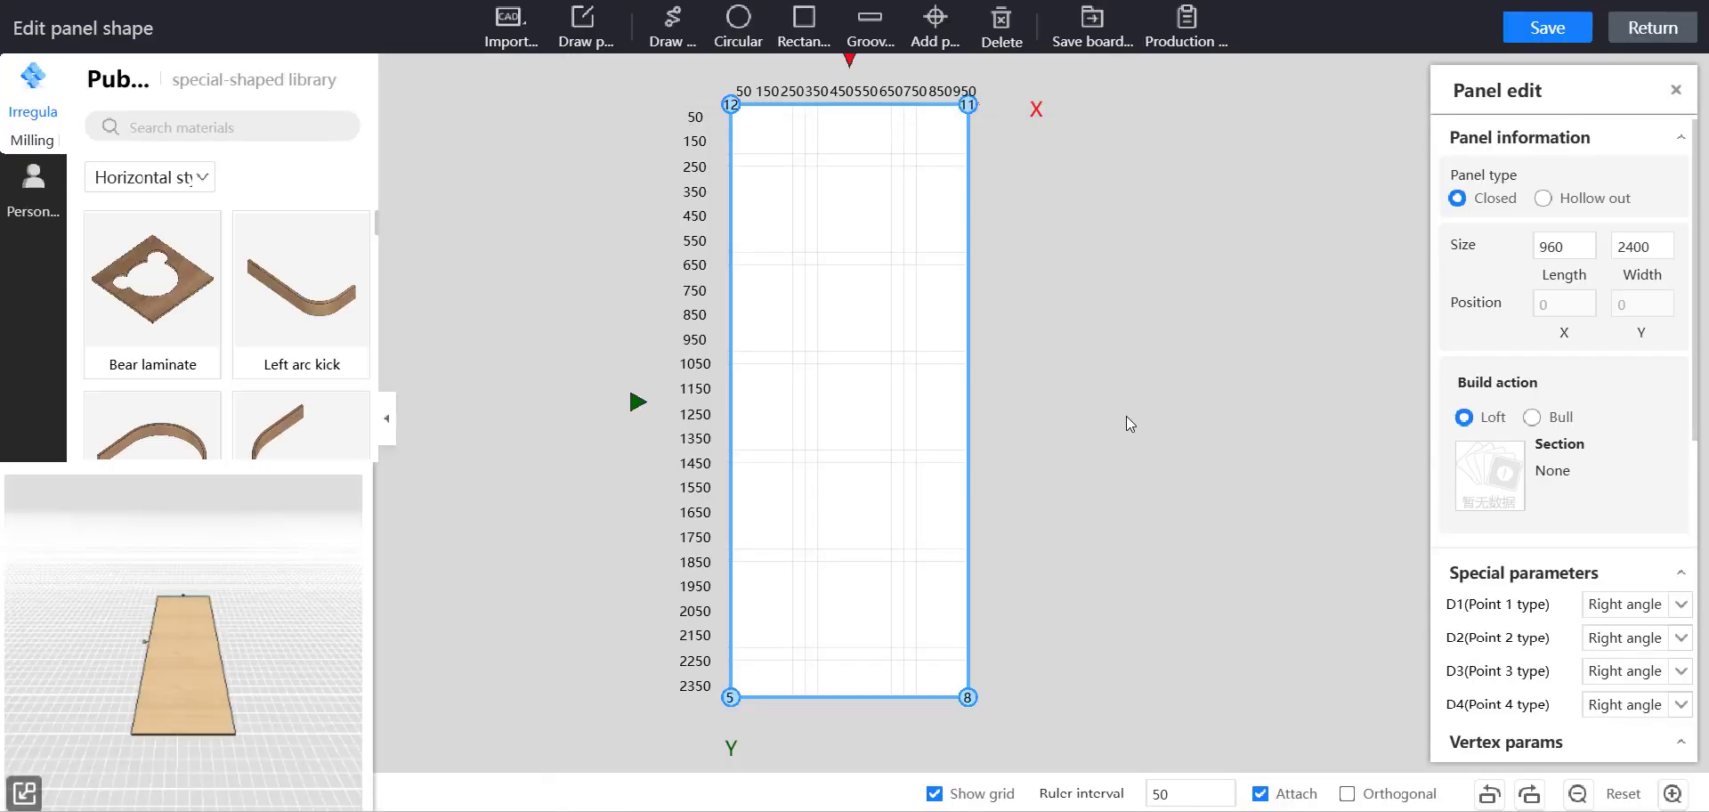
Delete the existing rectangular outline of the 960 × 2400 mm panel.
scroll(933, 276, up, 3)
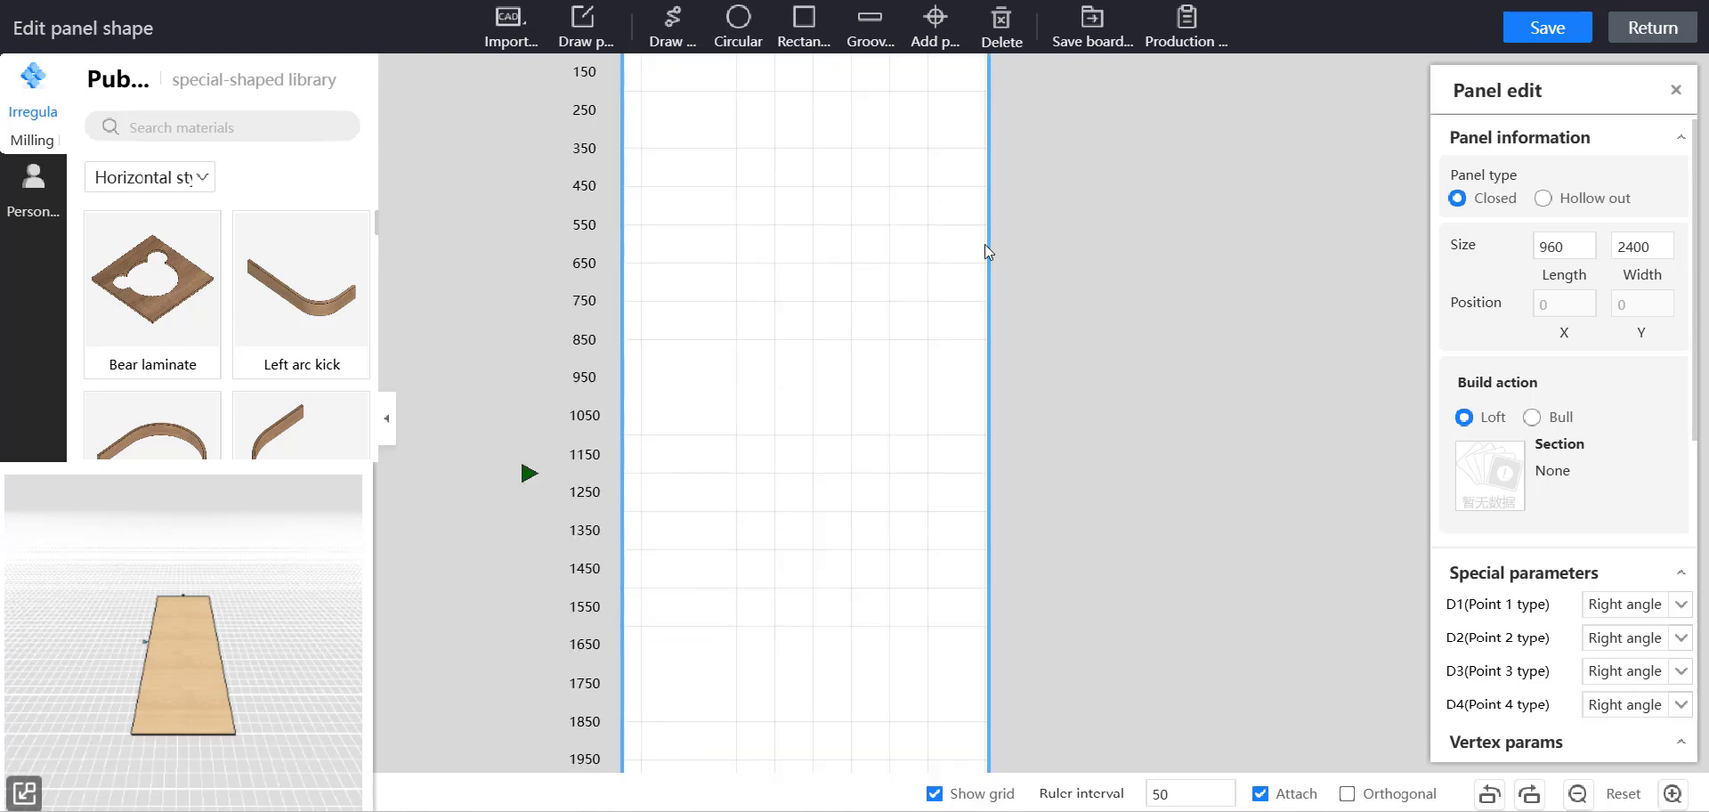
scroll(1075, 382, down, 2)
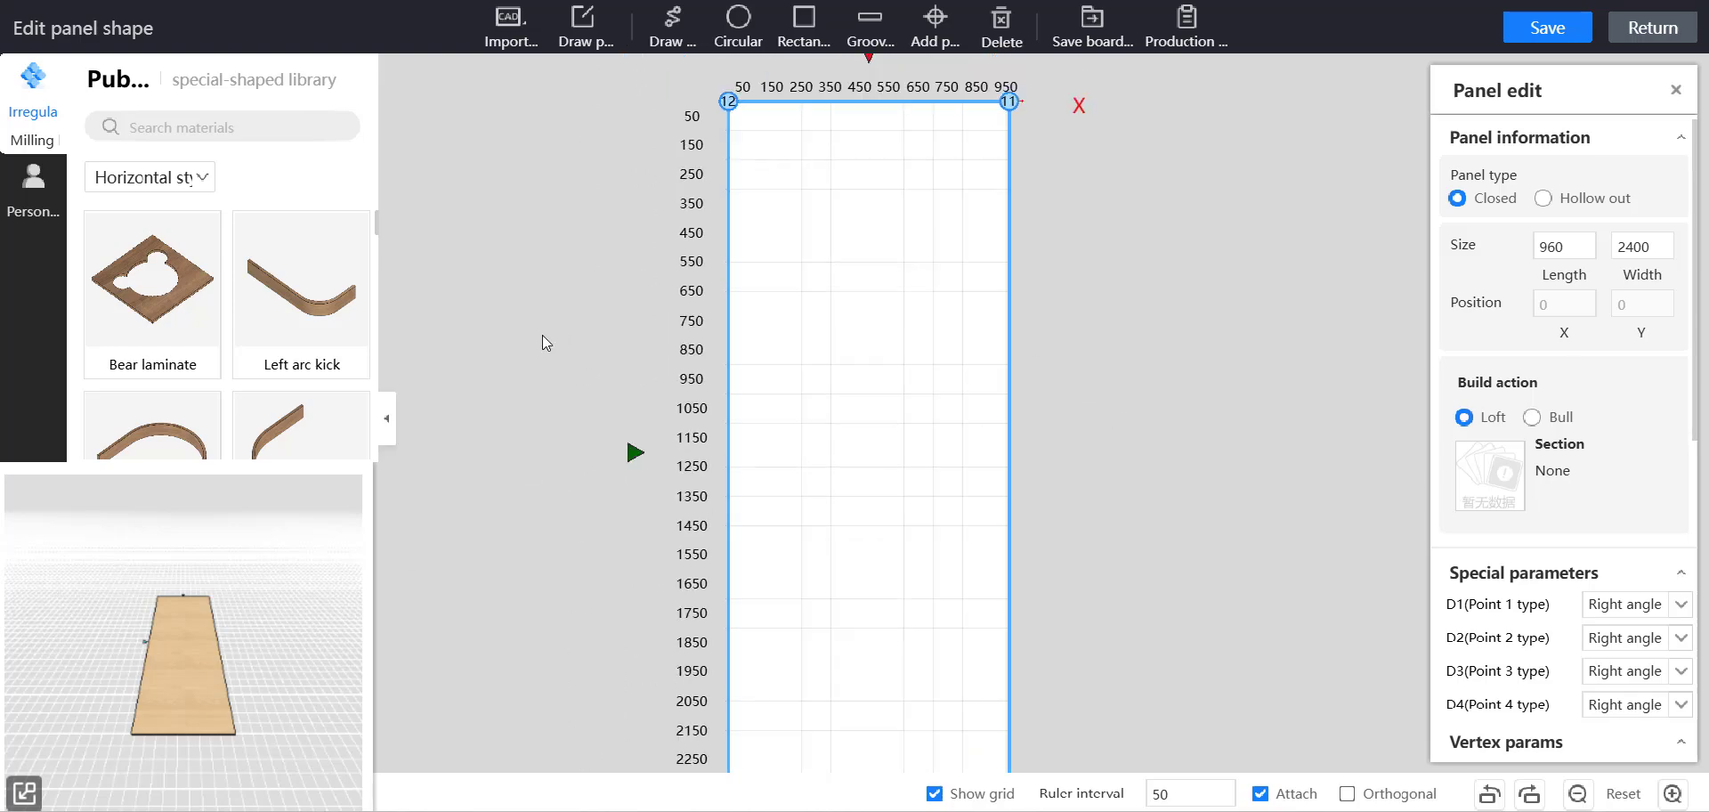
drag(1076, 283, 1070, 267)
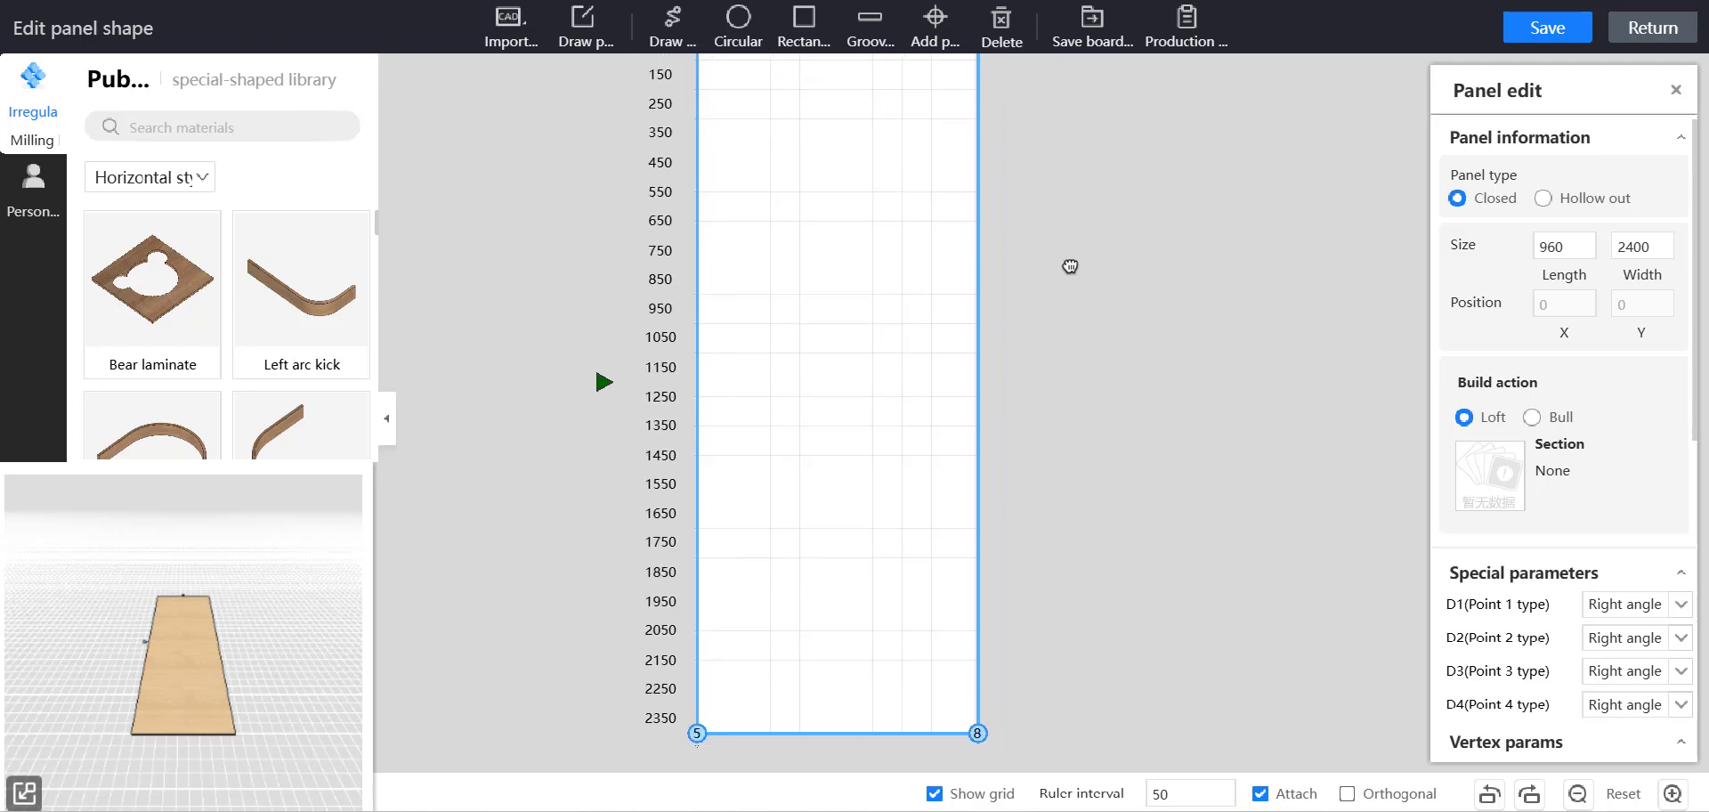
scroll(876, 429, down, 1)
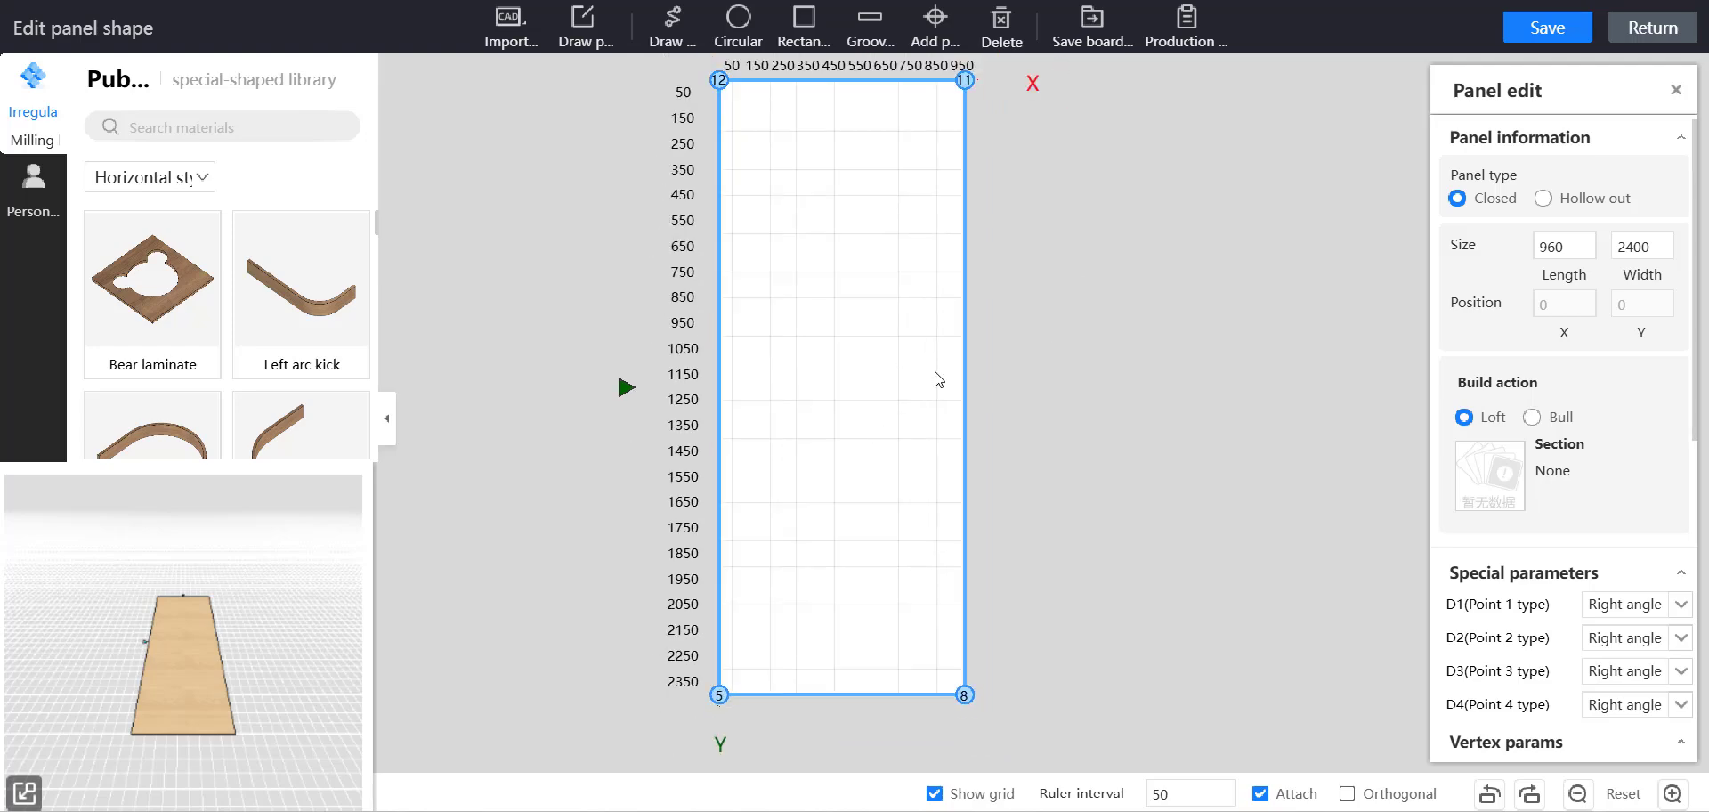
click(911, 293)
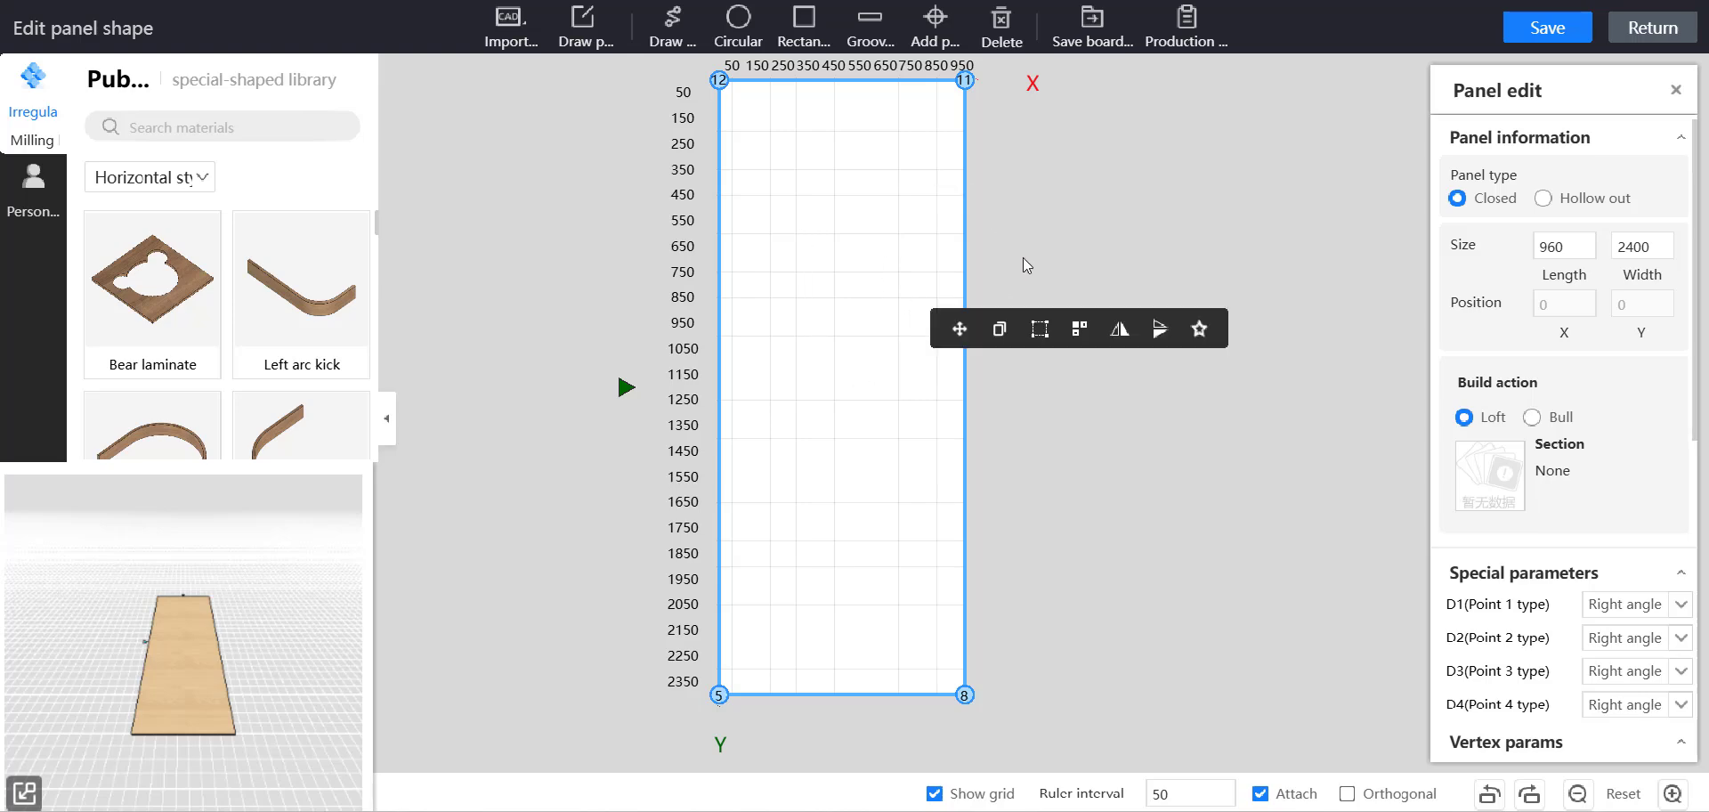
key(Delete)
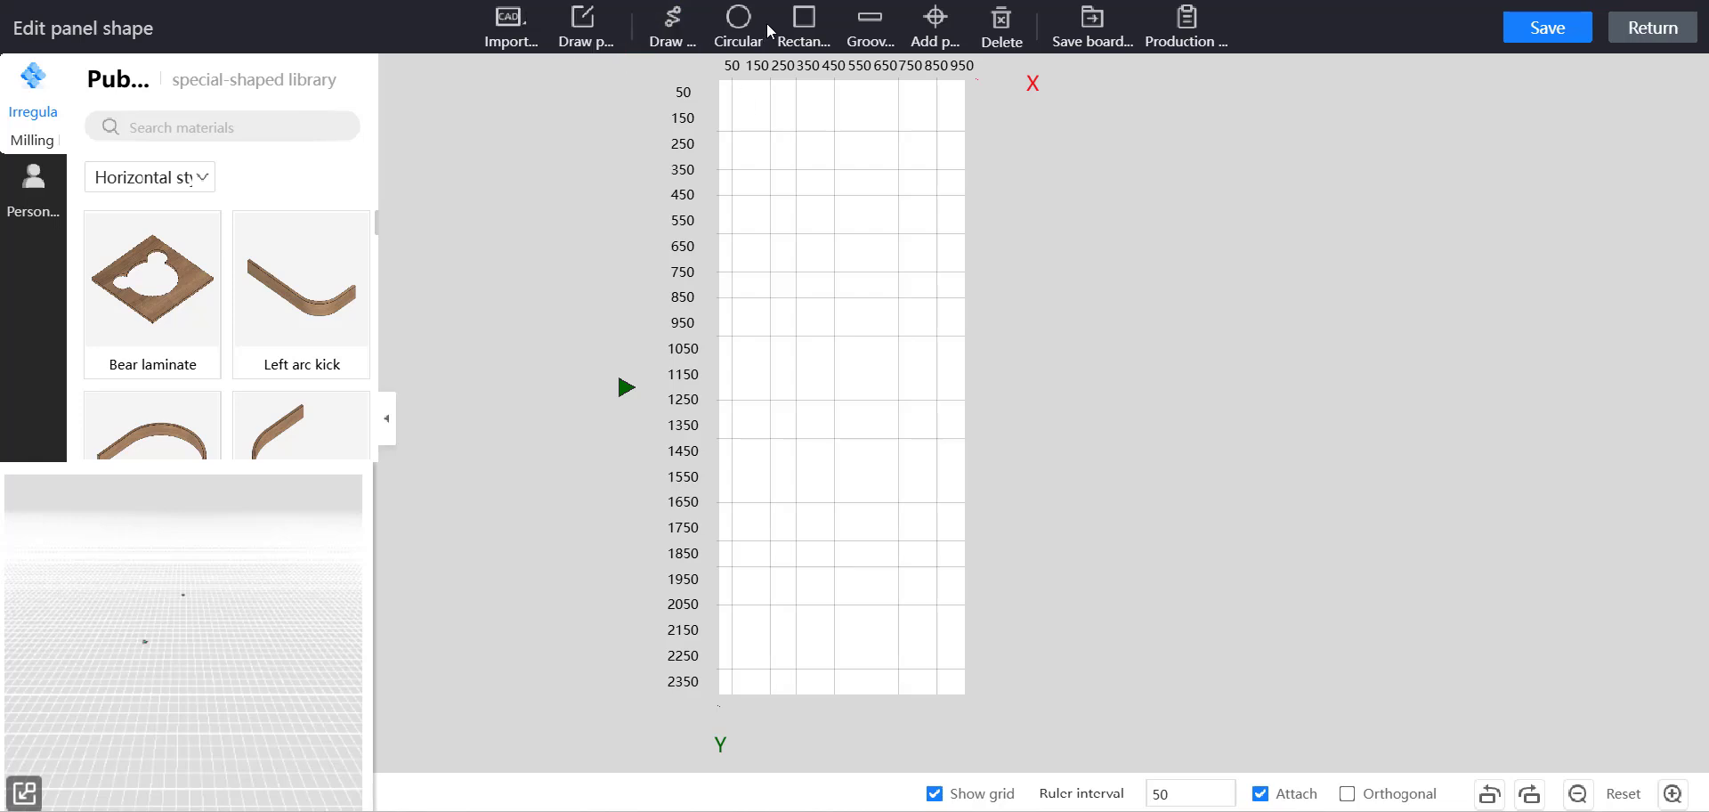
Start drawing a new panel outline, placing its first point on the panel's left edge at X 0, Y 450 mm.
click(580, 41)
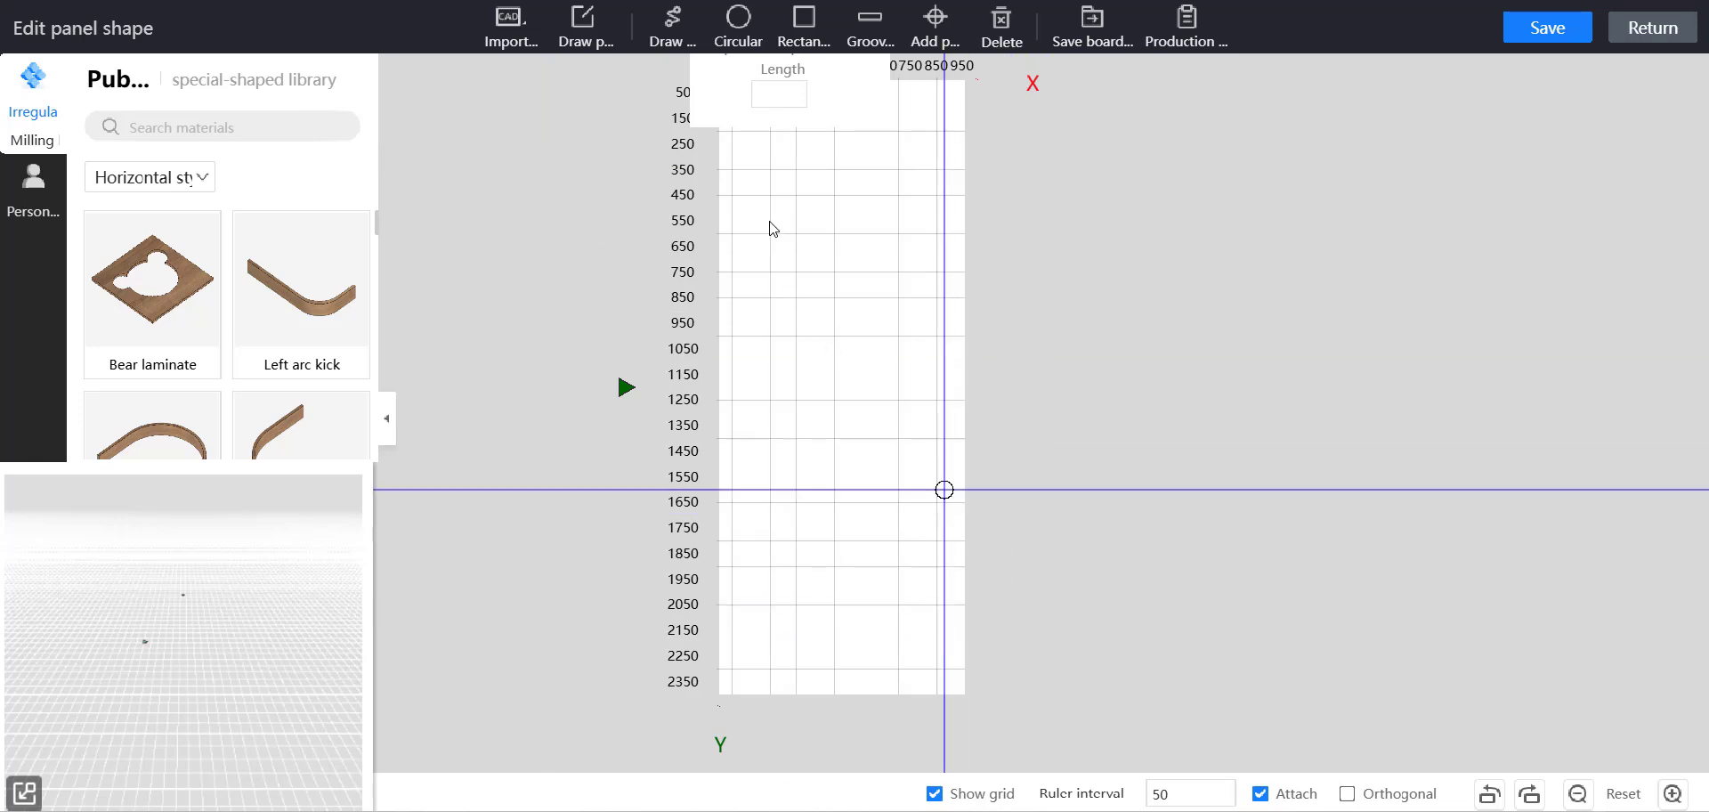
scroll(735, 190, up, 3)
middle_drag(615, 144, 634, 411)
scroll(762, 336, up, 5)
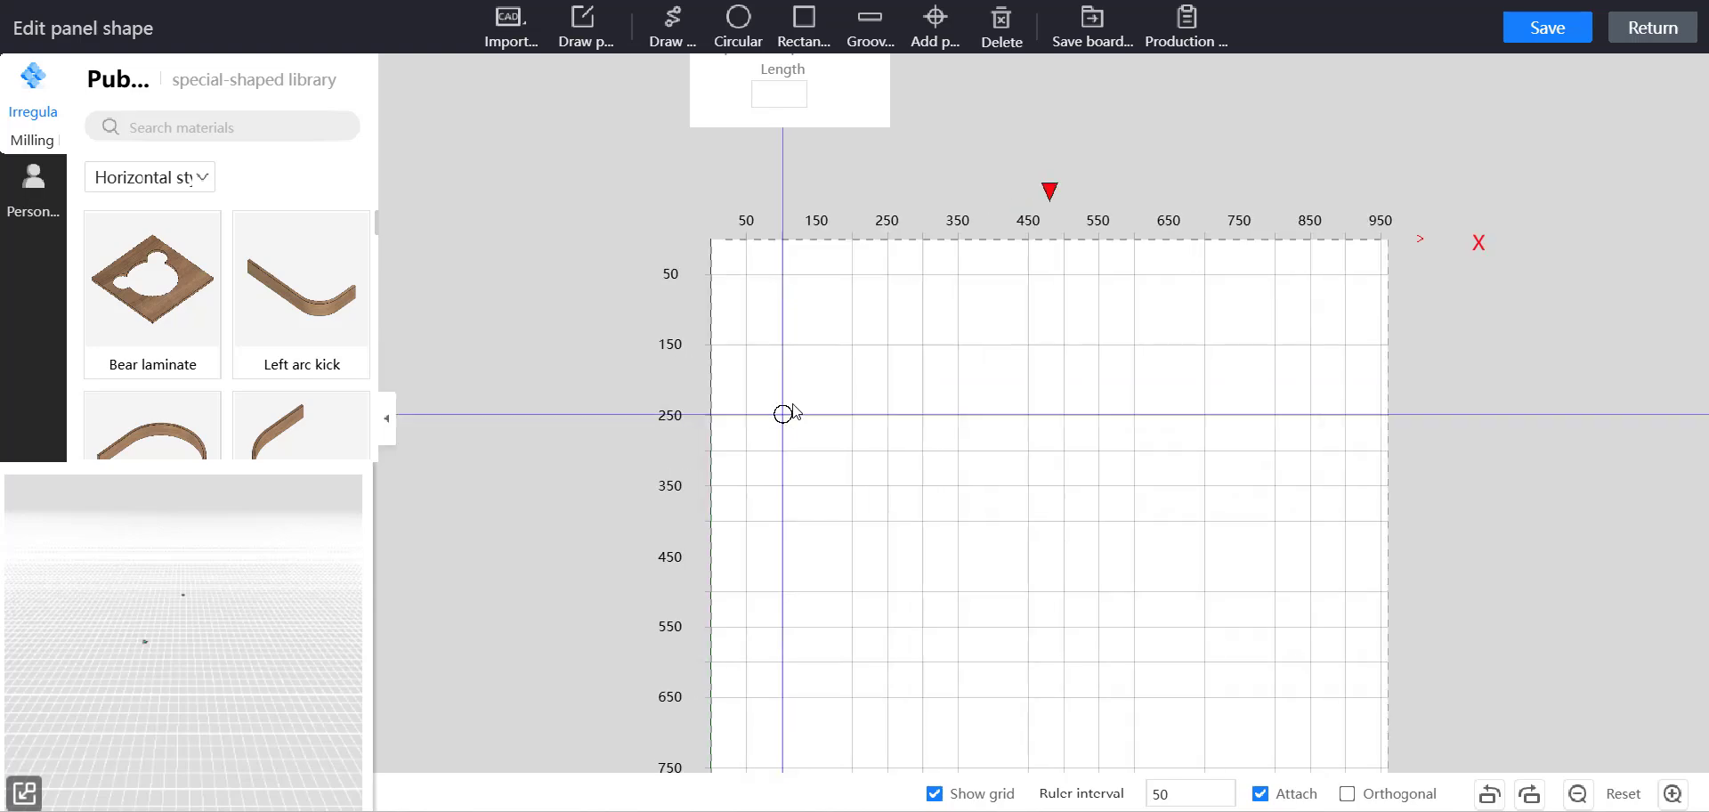
scroll(782, 413, up, 1)
scroll(782, 414, up, 1)
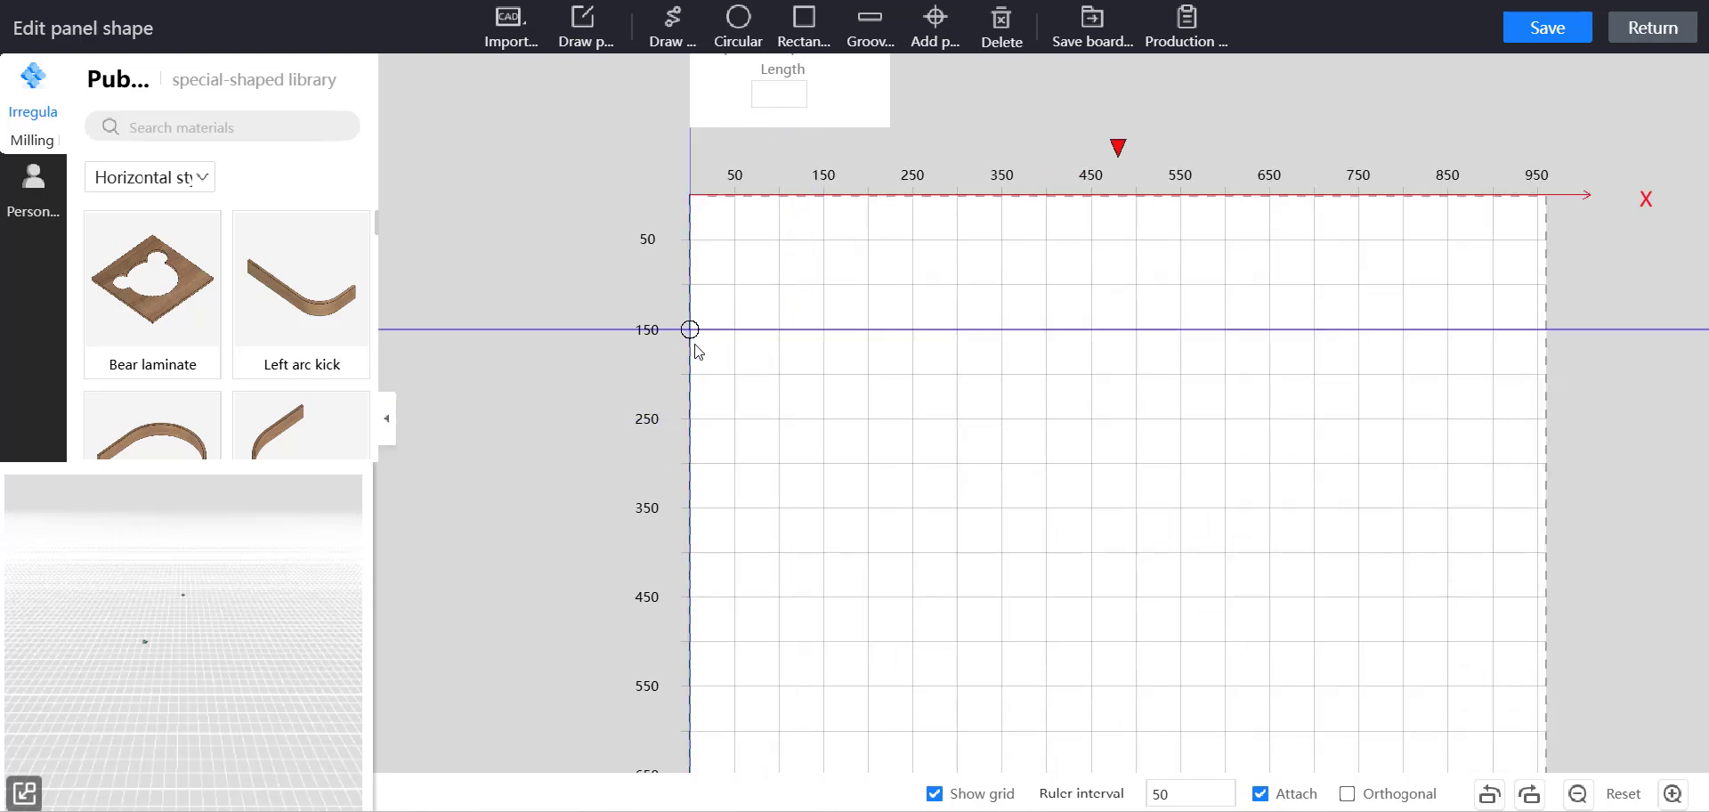
click(691, 419)
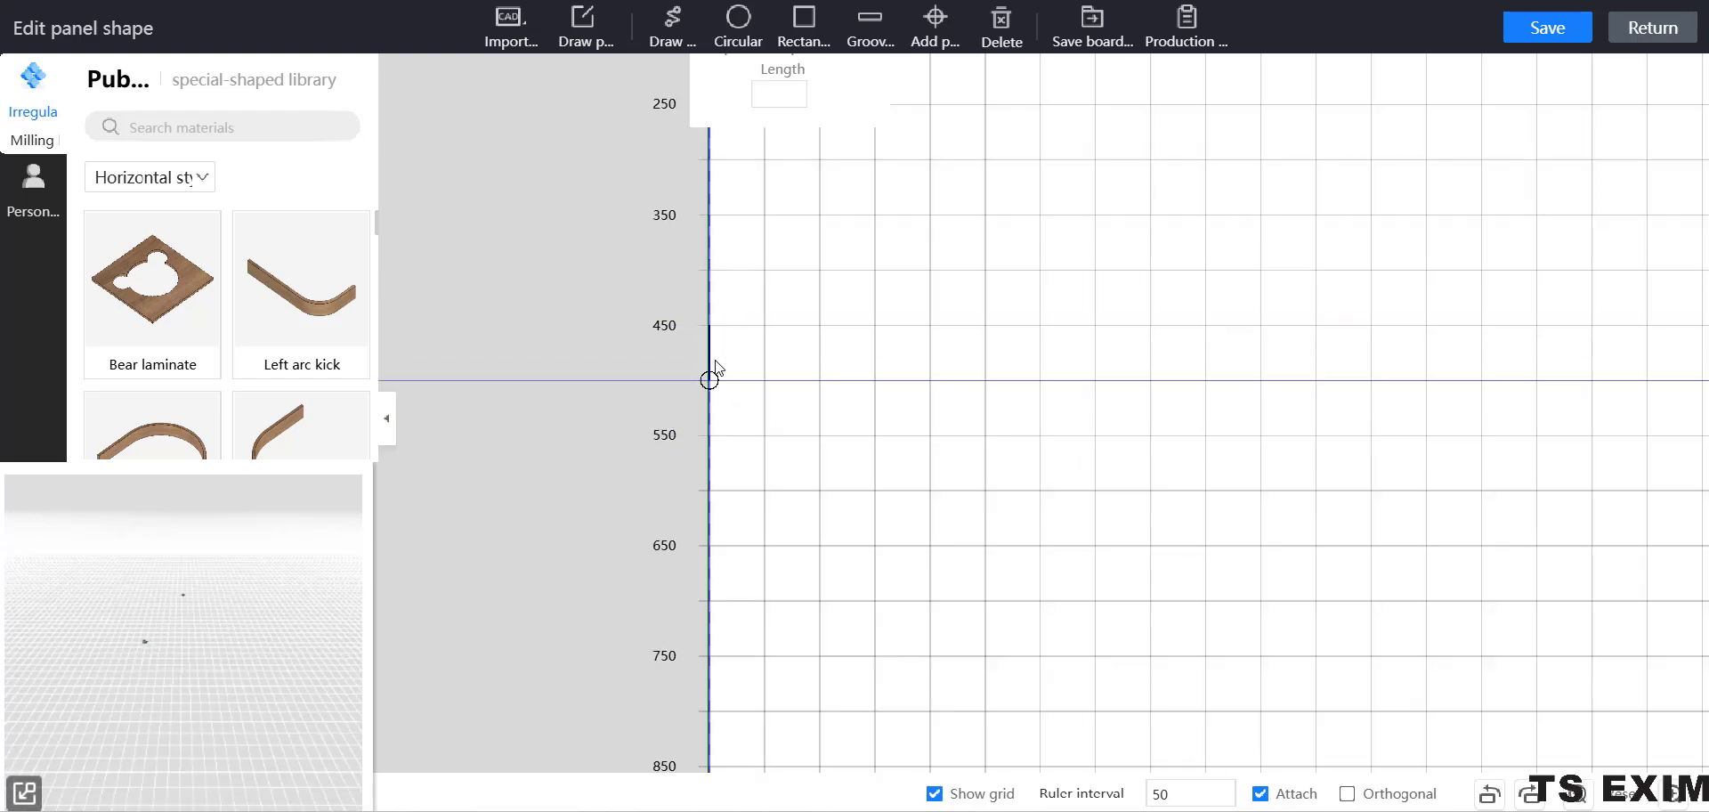
Draw the left leg's outer side down to the panel's lower corner at Y 2400 mm and its foot 50 mm inward.
scroll(709, 542, down, 3)
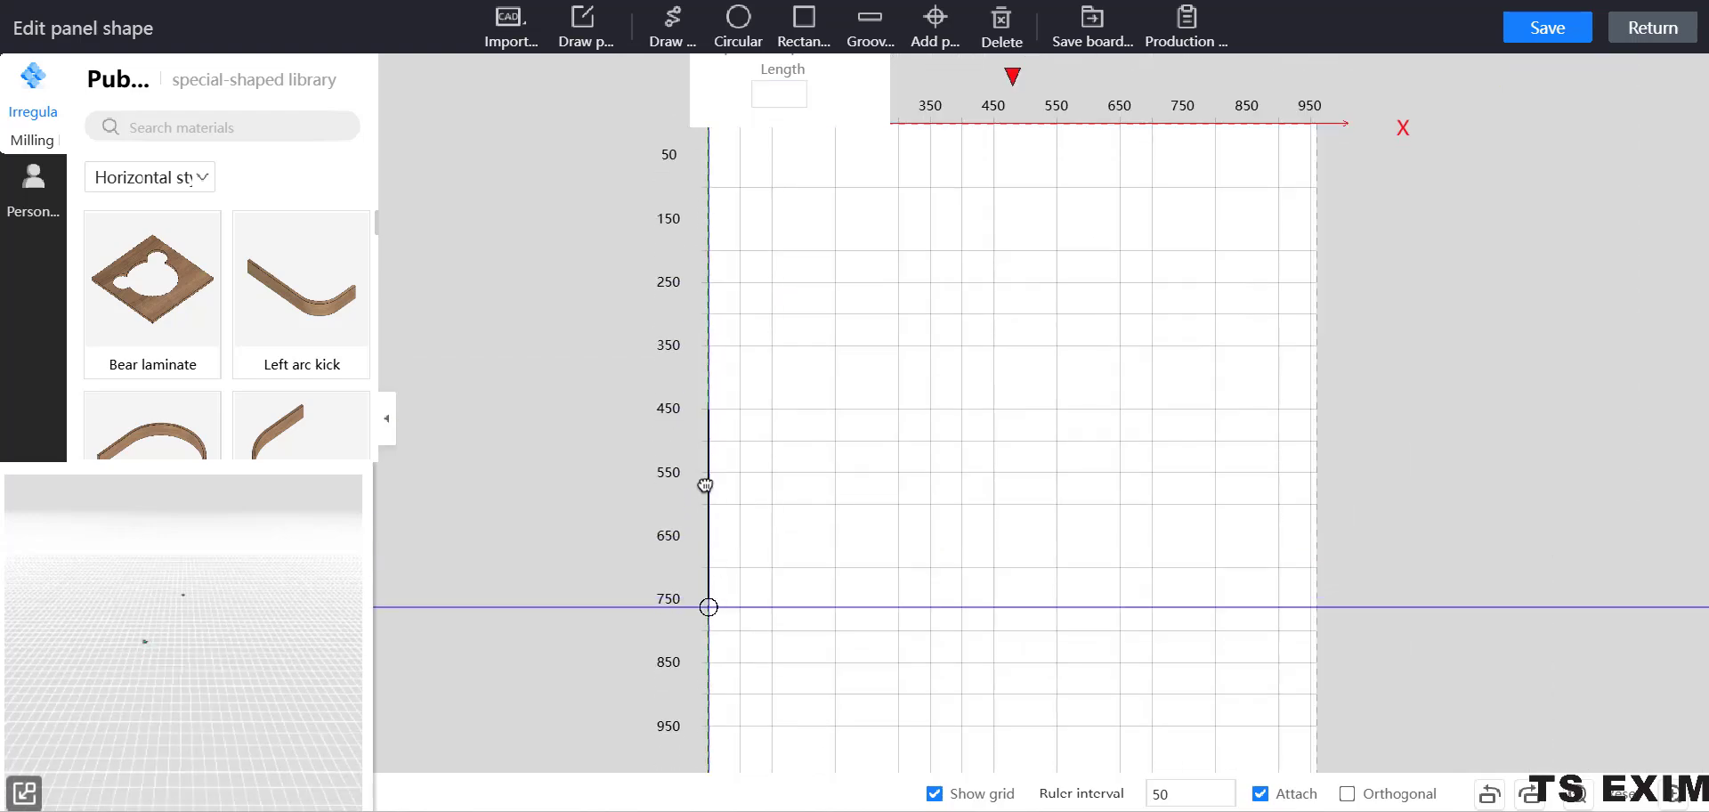
middle_drag(705, 485, 666, 122)
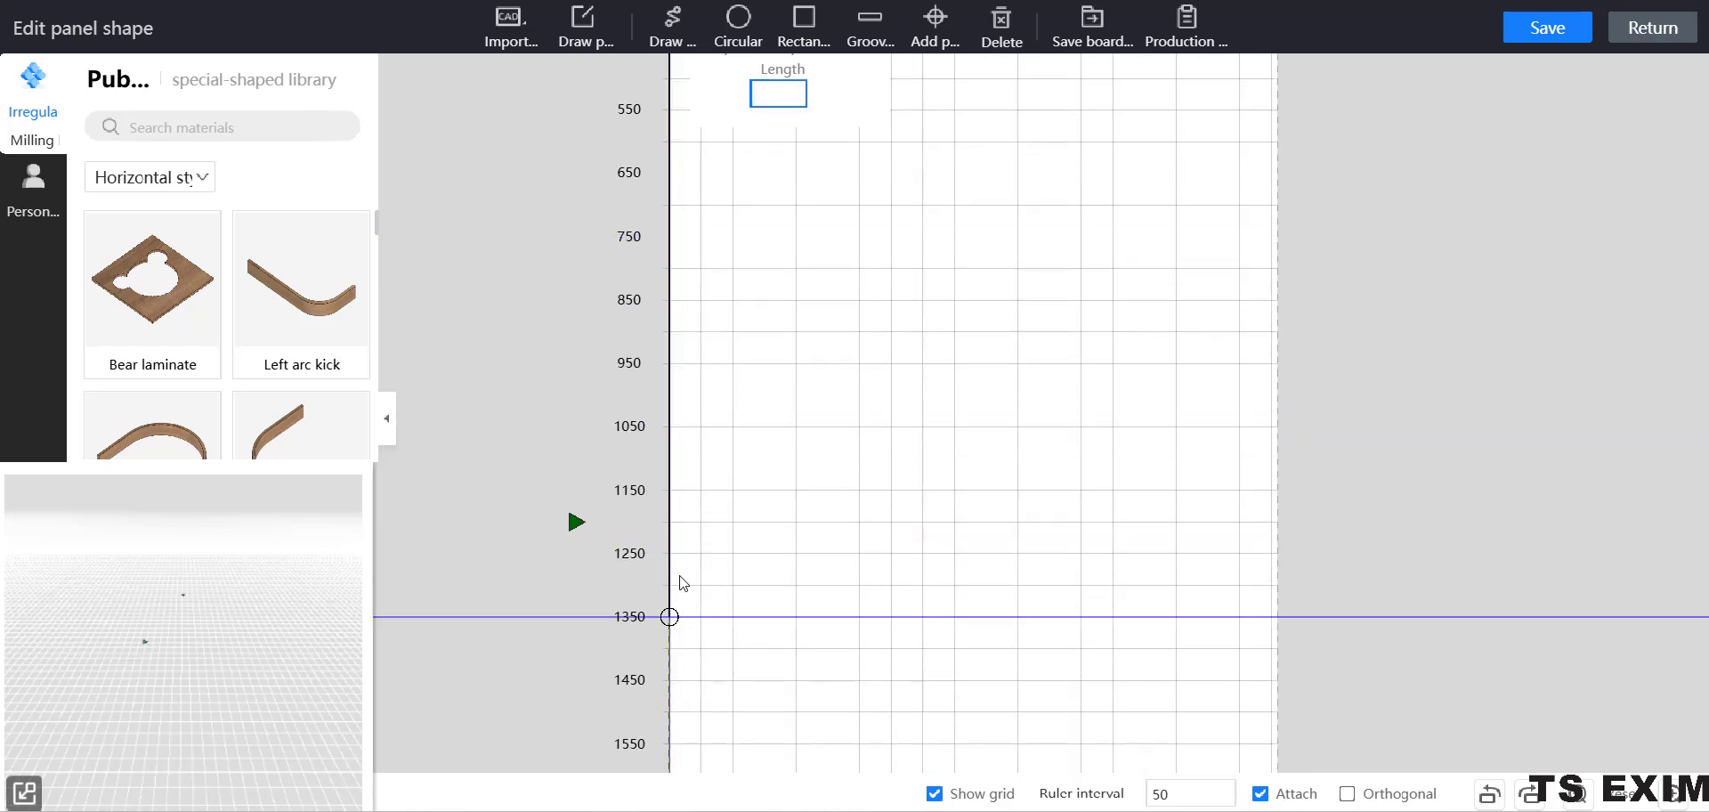
middle_drag(680, 495, 696, 115)
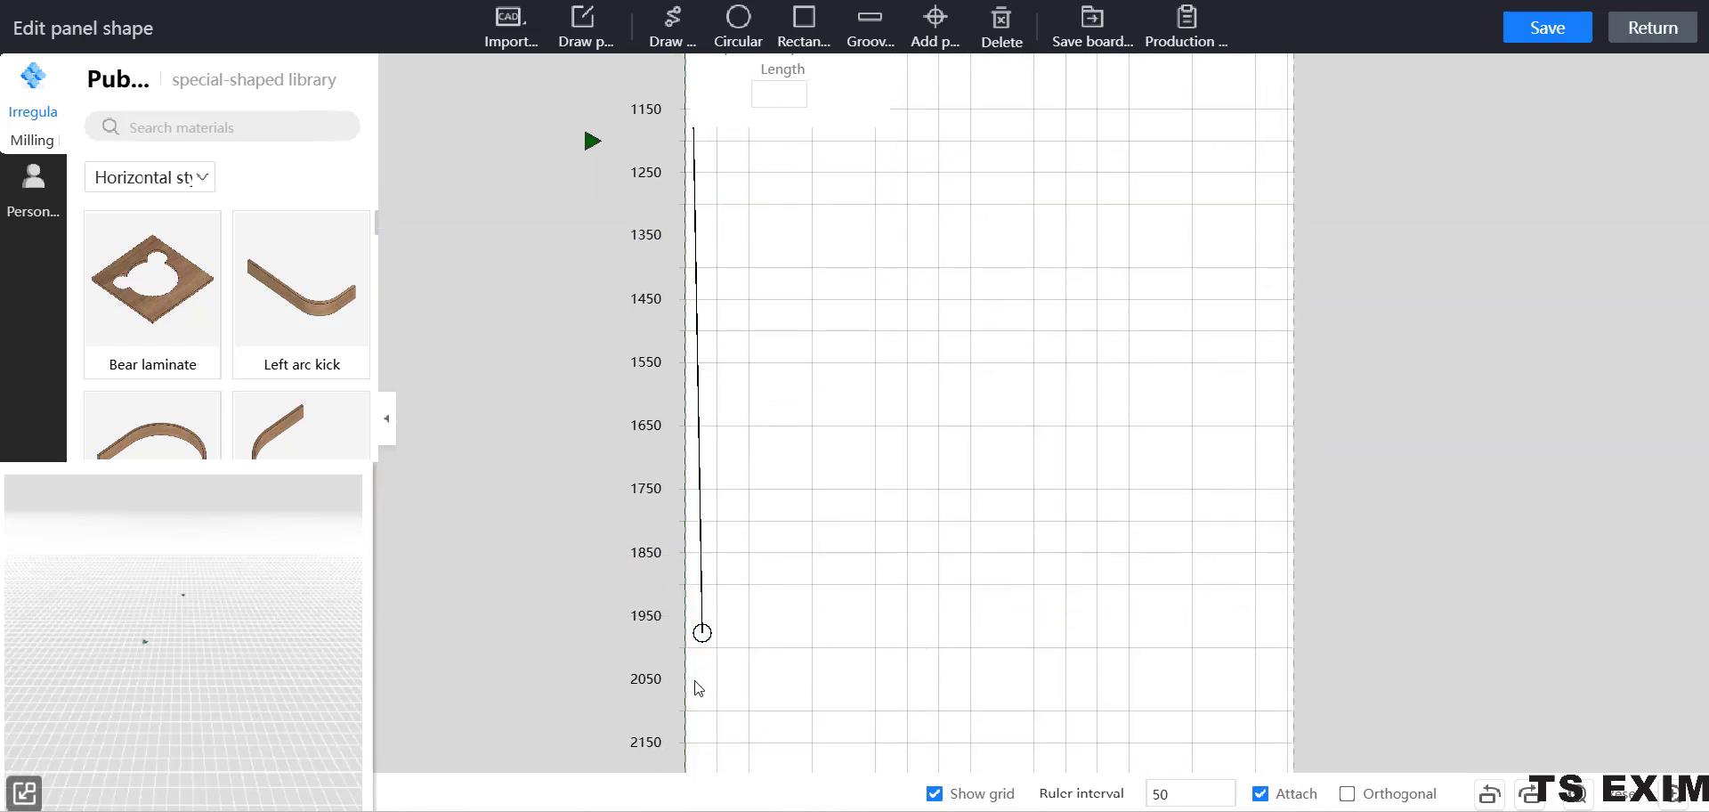
middle_drag(695, 682, 706, 350)
scroll(710, 419, up, 1)
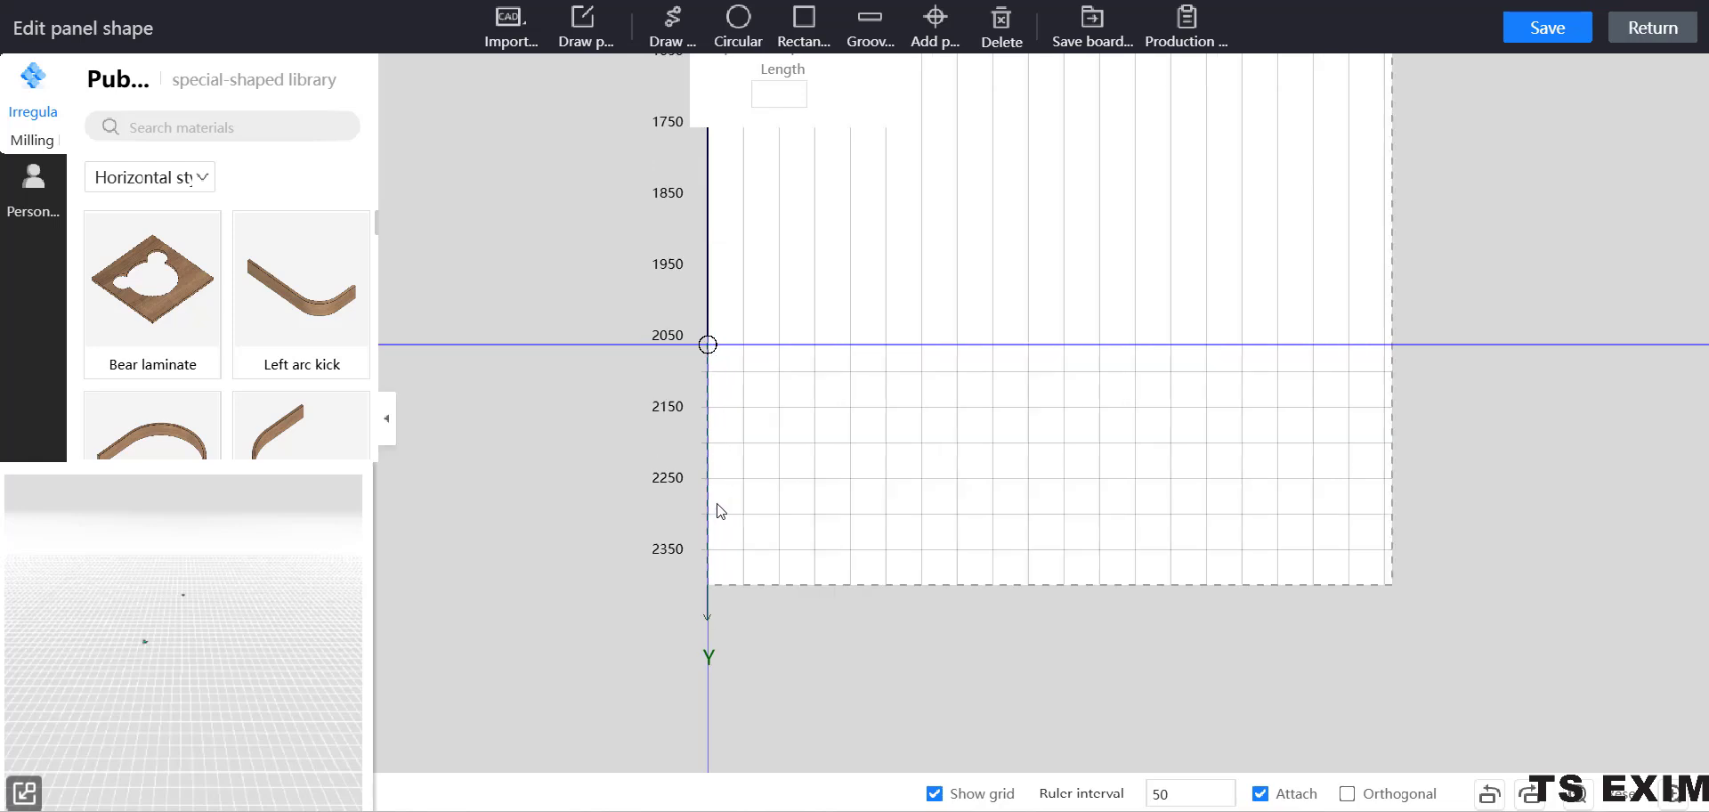
click(707, 585)
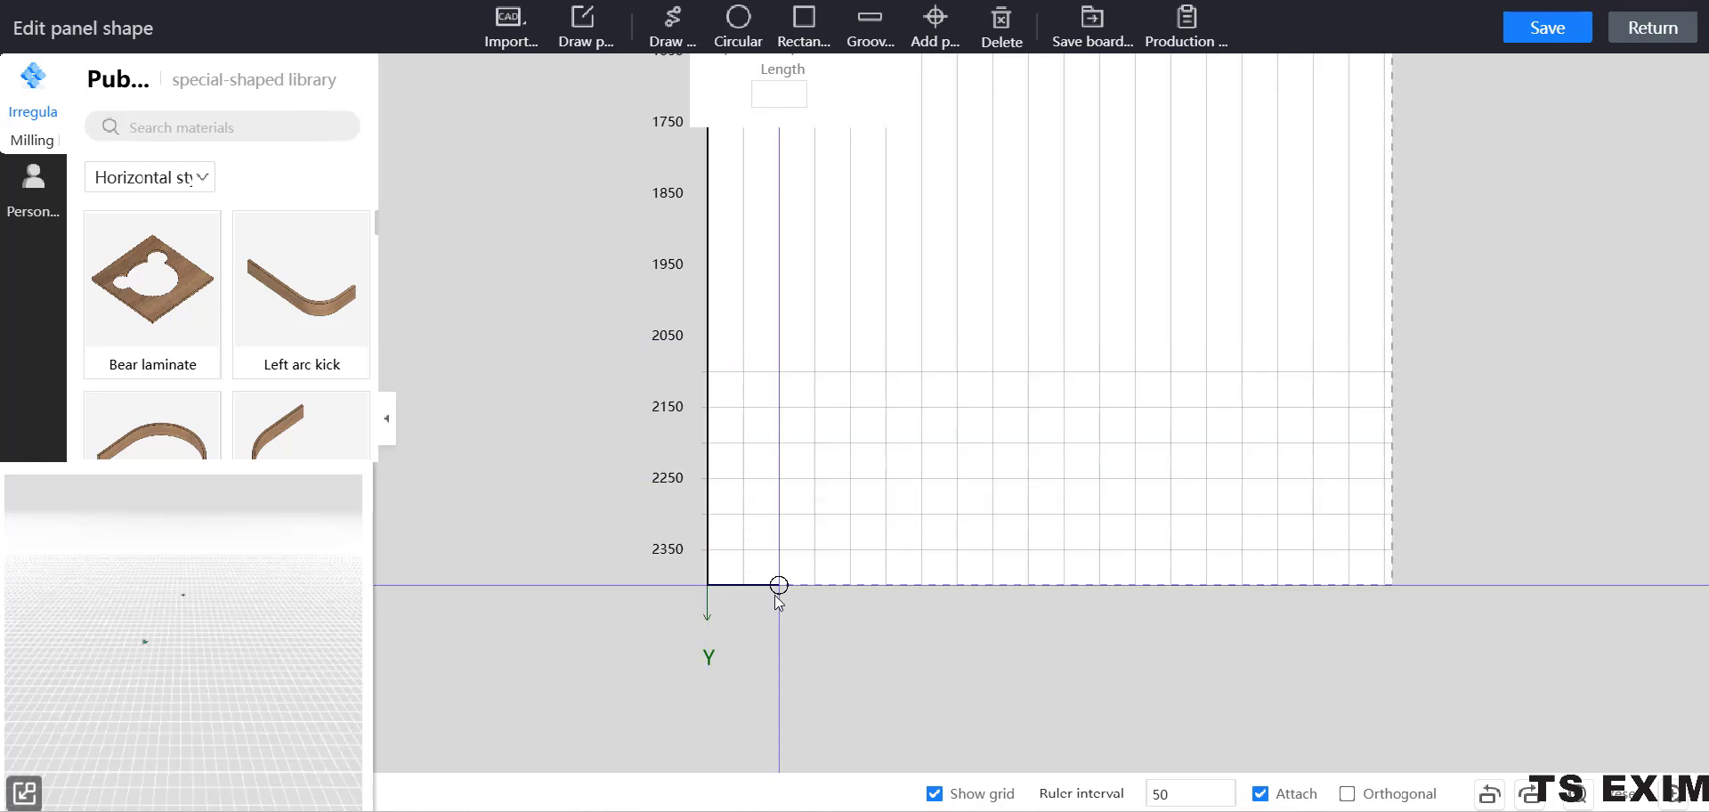
click(743, 585)
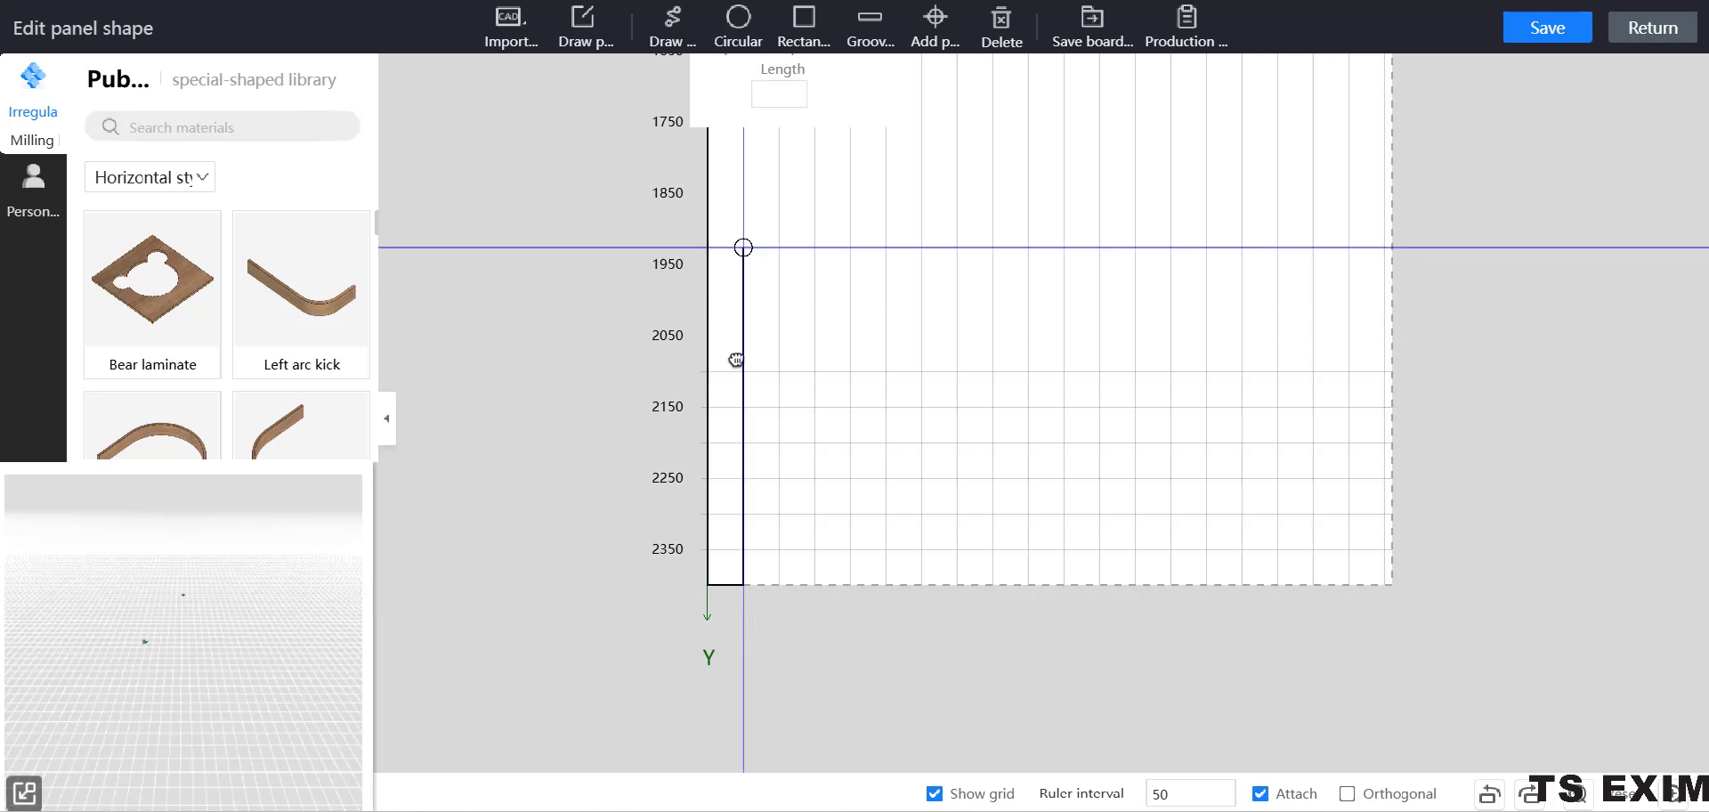
Draw the left leg's inner side up to Y 500 mm and the inner top edge across to X 900 mm.
scroll(734, 356, up, 7)
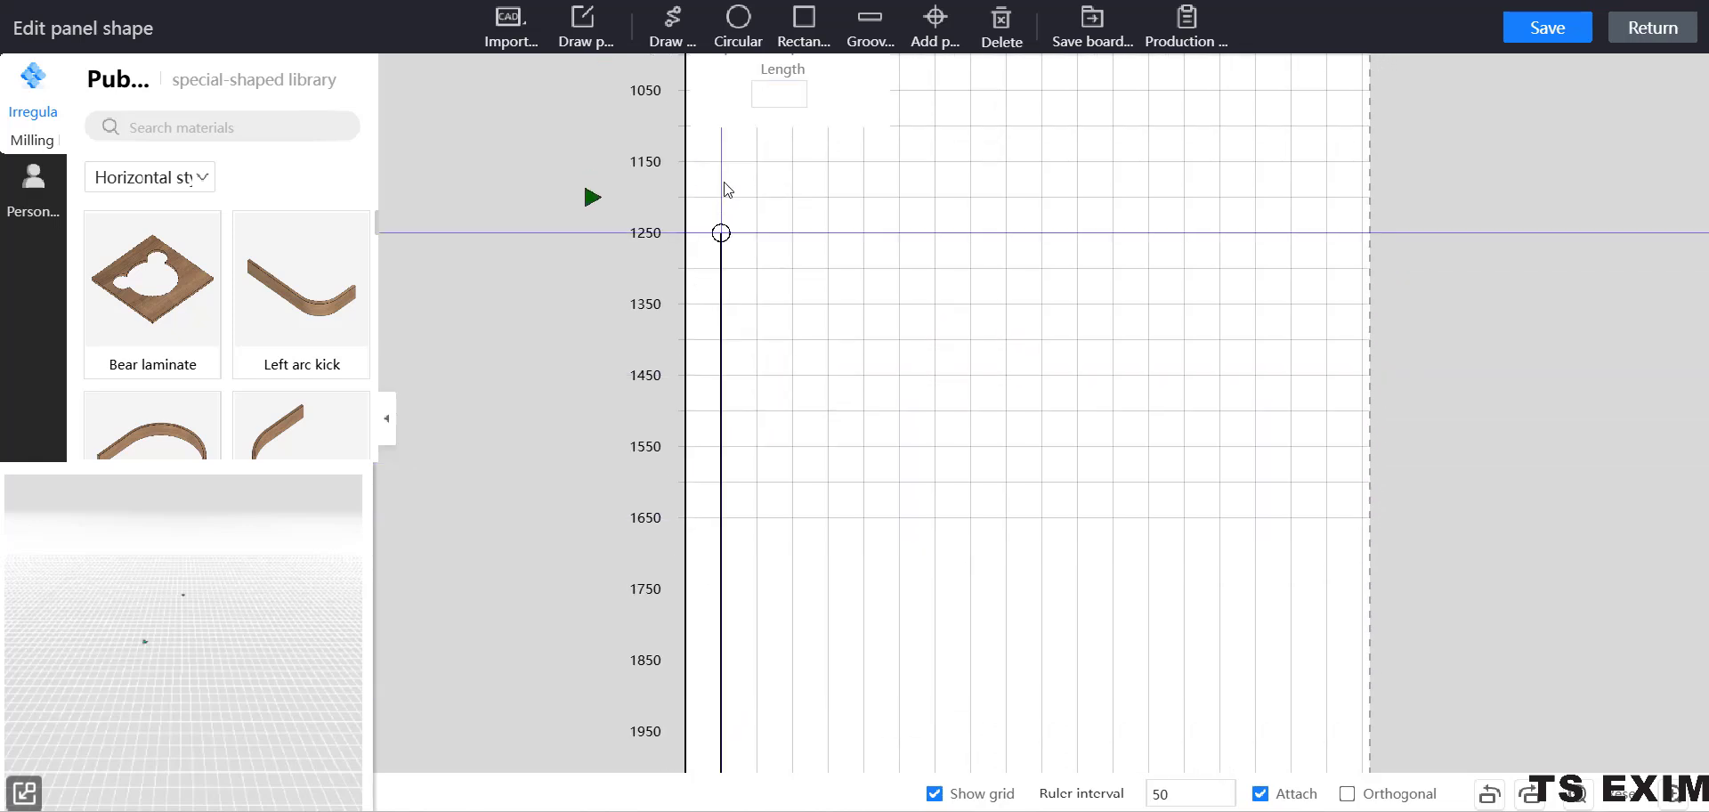
middle_drag(726, 185, 712, 594)
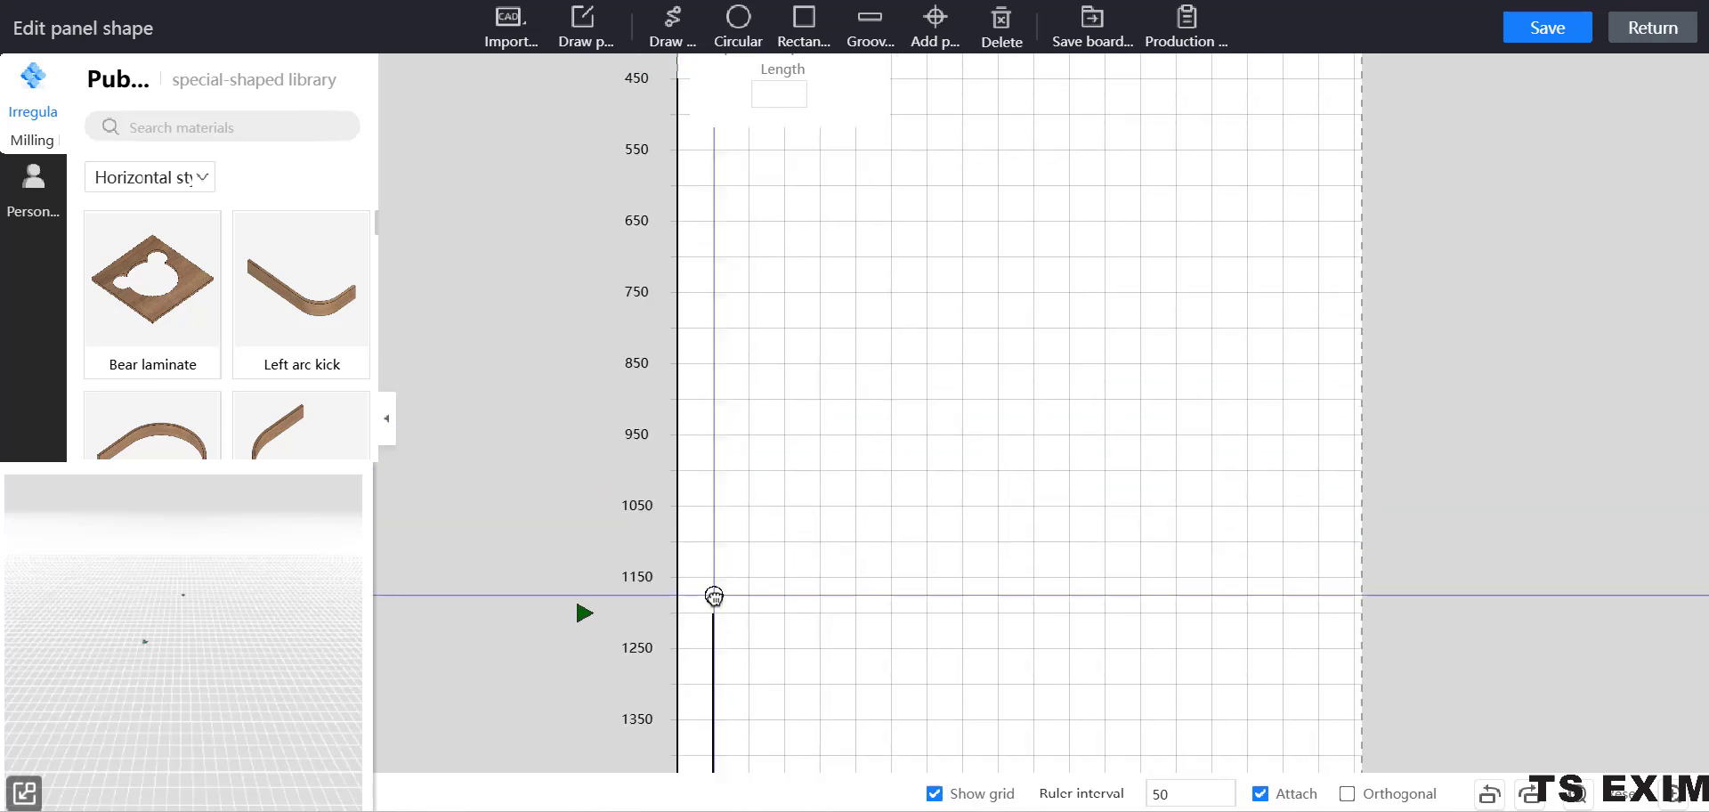
middle_drag(690, 155, 709, 338)
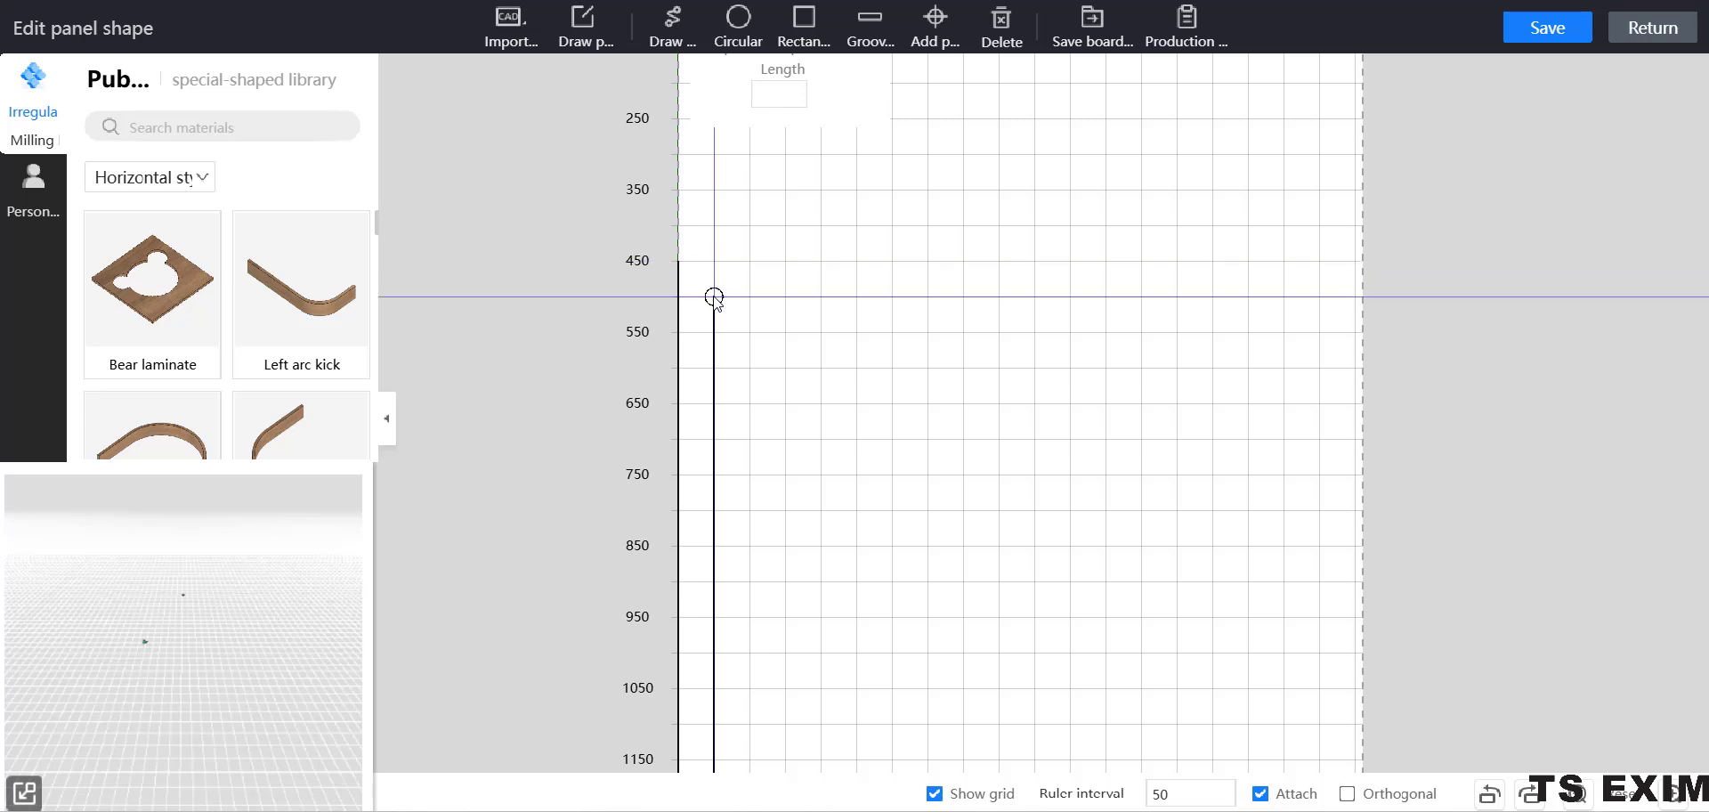
click(714, 297)
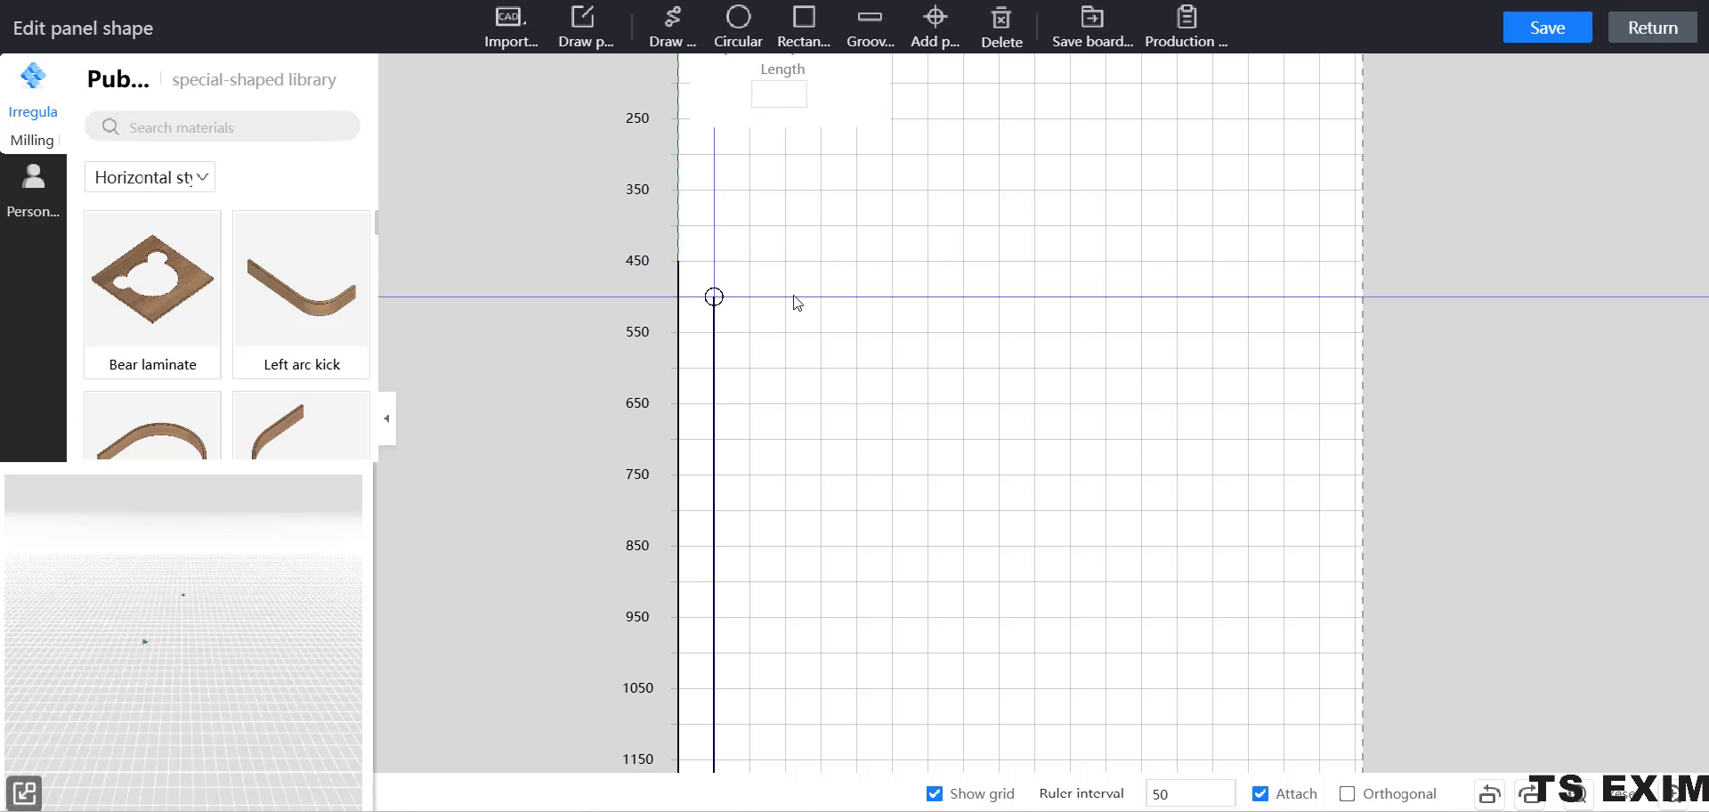
click(1319, 296)
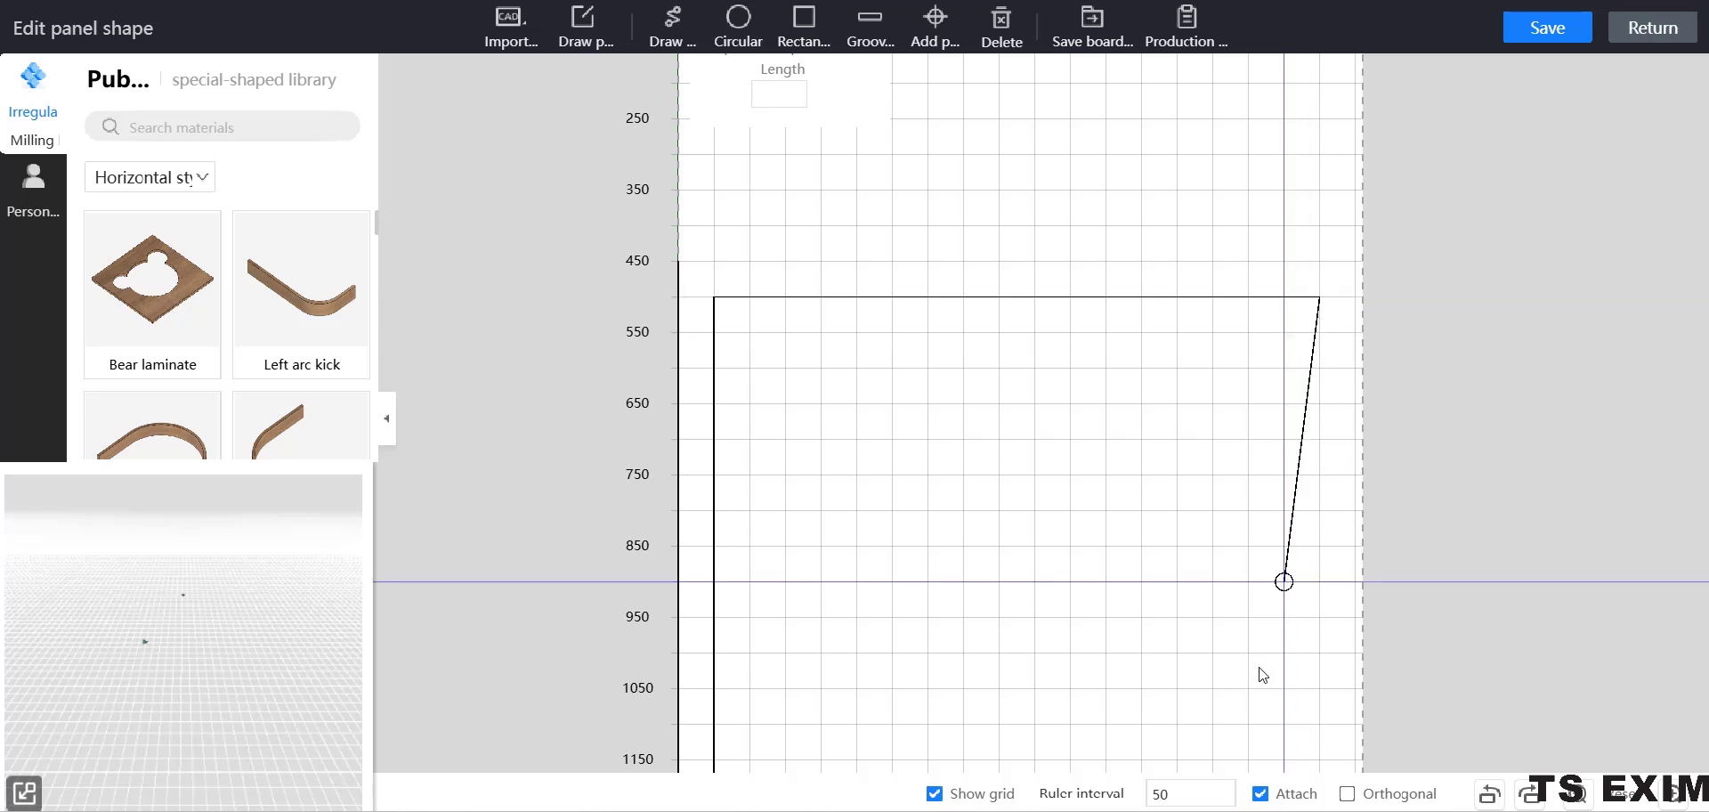
Draw the right leg's inner side down to Y 2400 mm and its foot 50 mm outward to X 950 mm.
middle_drag(1249, 574, 1232, 147)
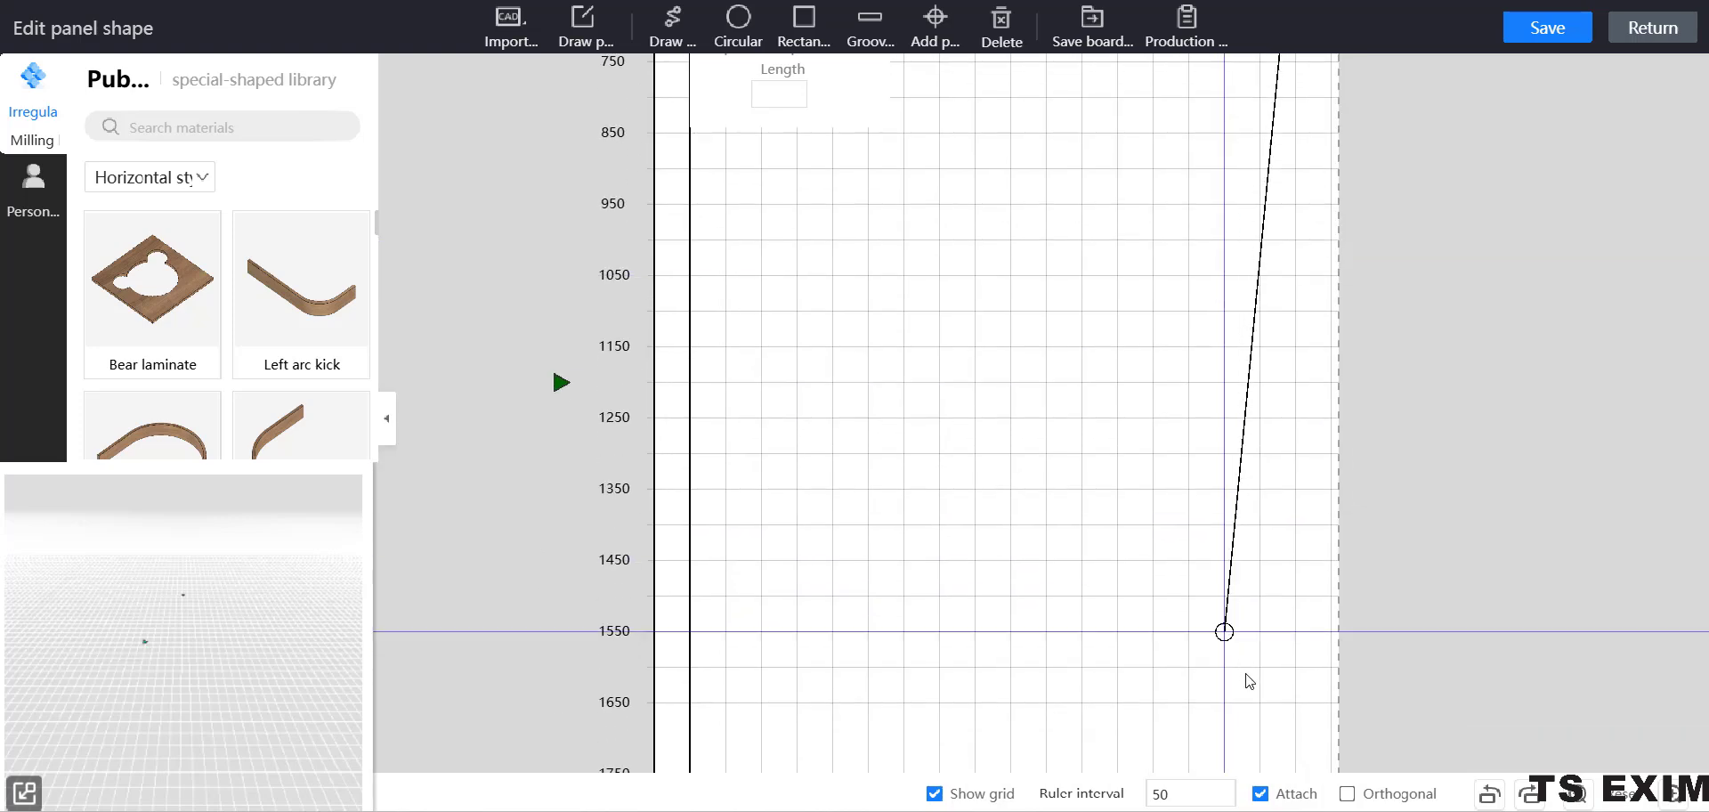
middle_drag(1211, 566, 1190, 263)
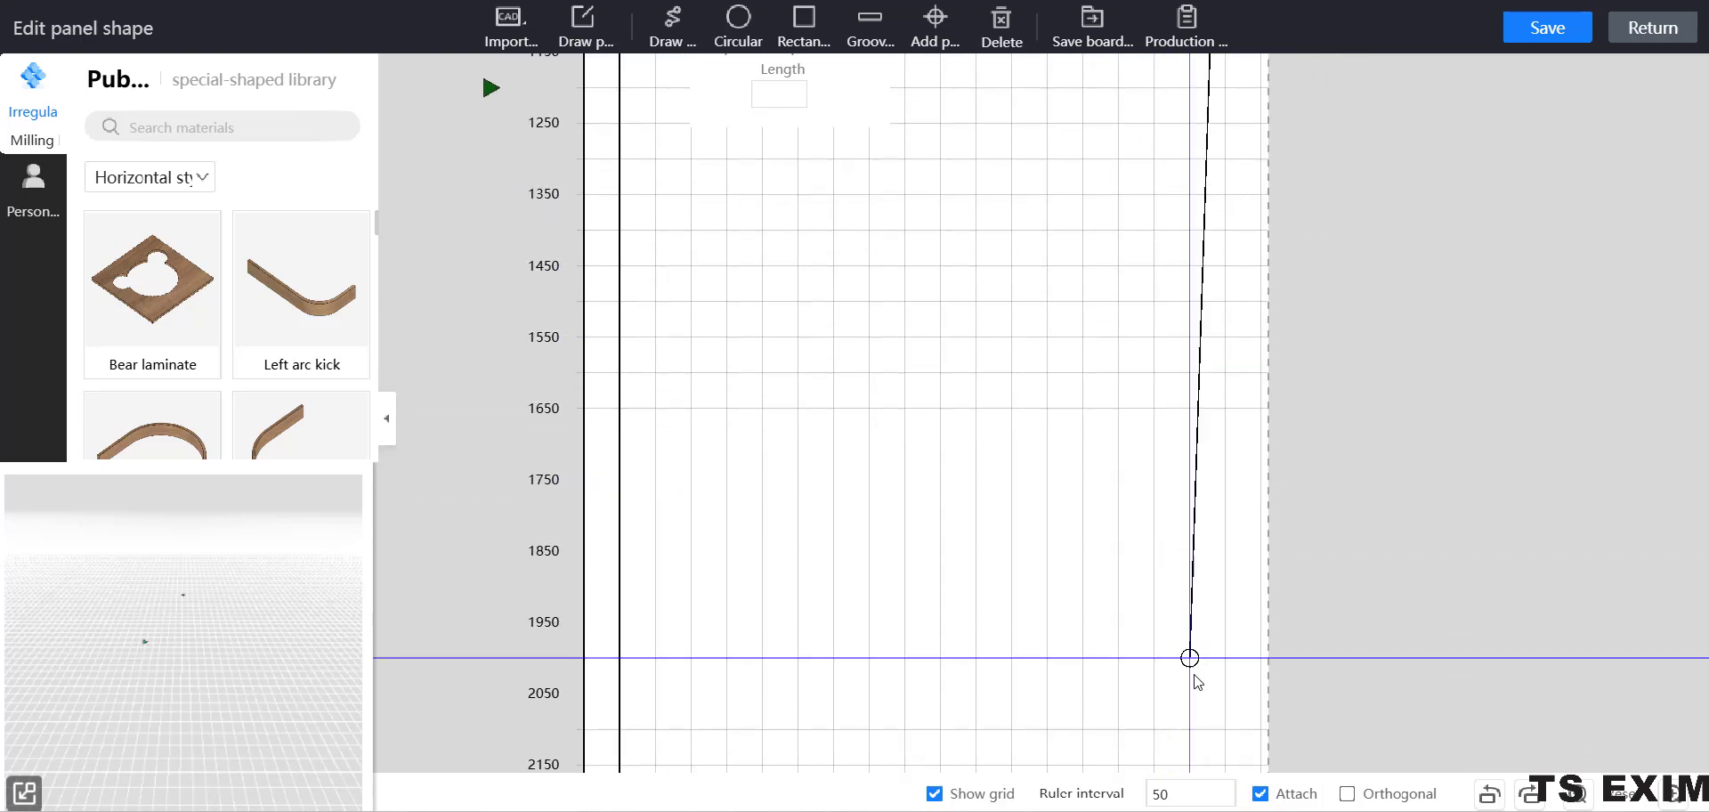
middle_drag(1189, 637, 1181, 295)
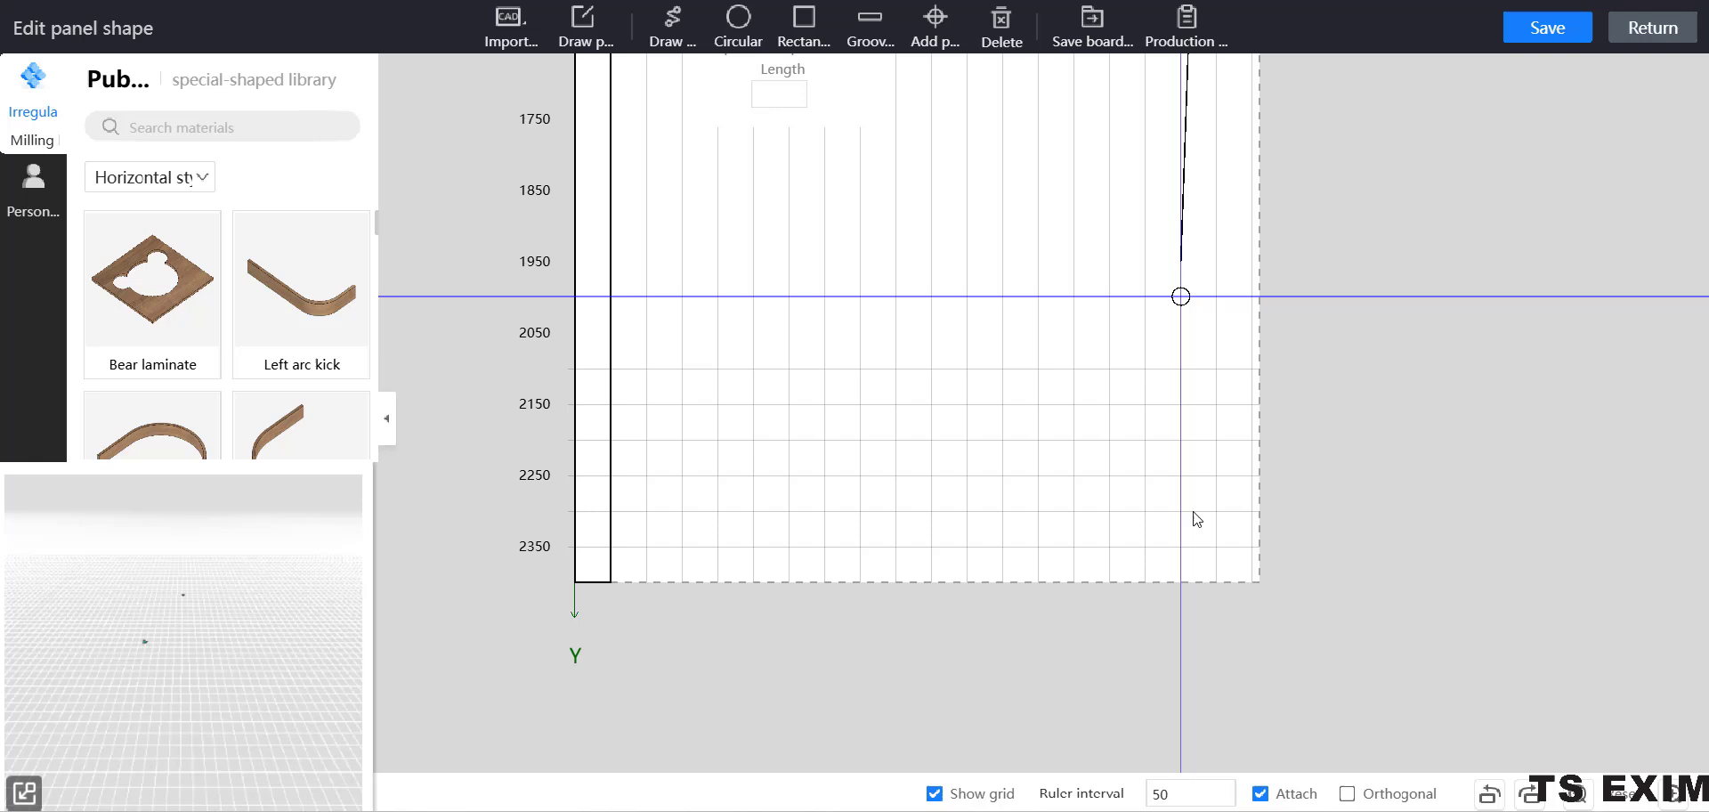
click(1216, 582)
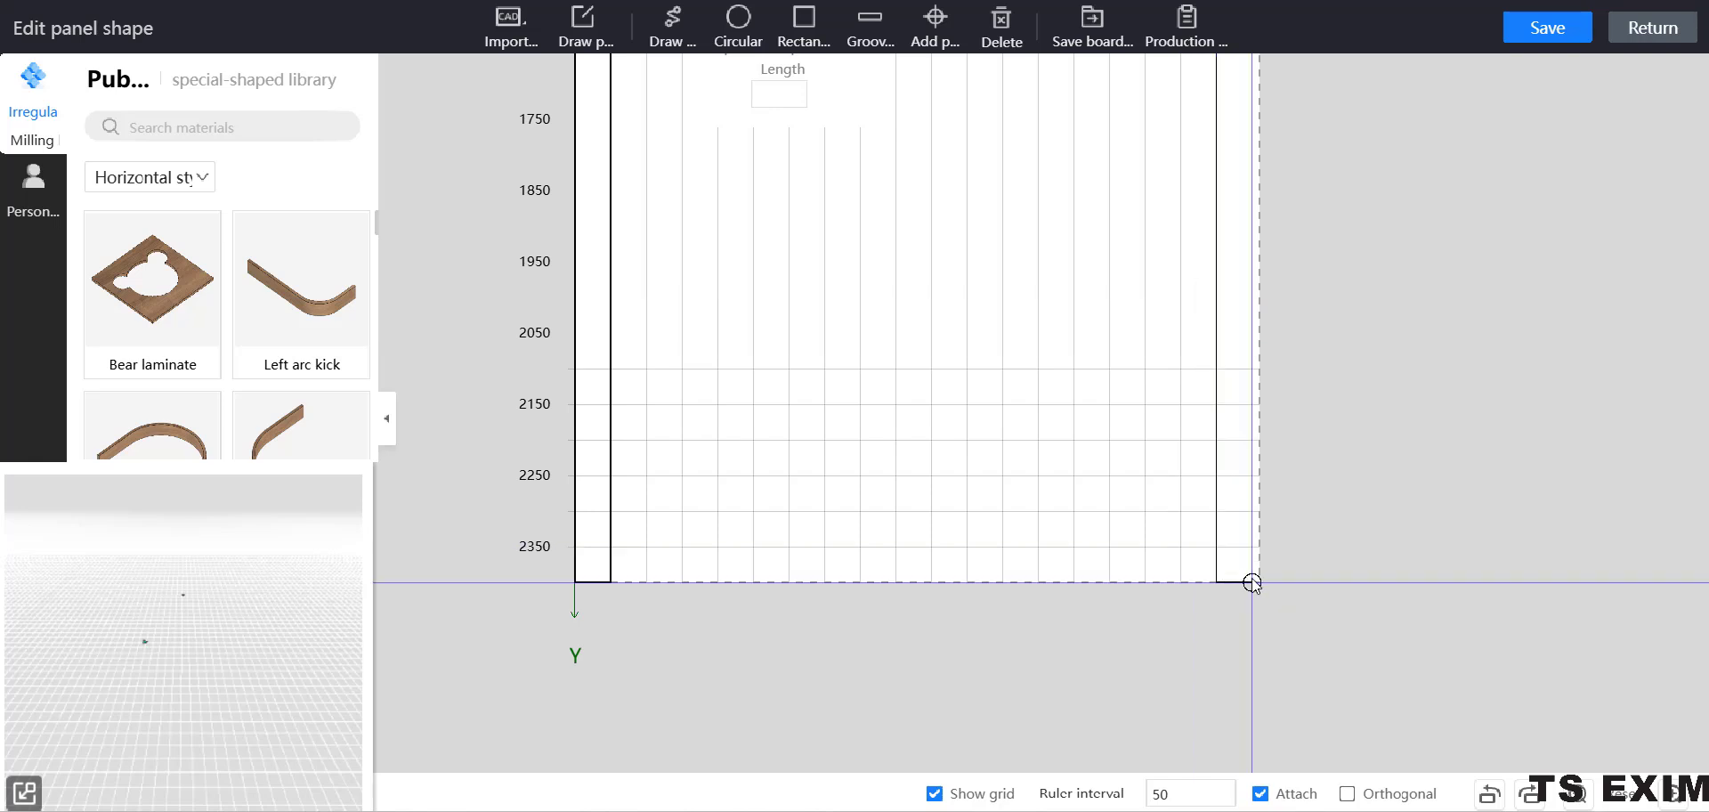
click(1251, 582)
Draw the right leg's outer side up to Y 450 mm and close the outline across at its starting point.
middle_drag(1235, 259, 1233, 769)
middle_drag(1241, 207, 1243, 585)
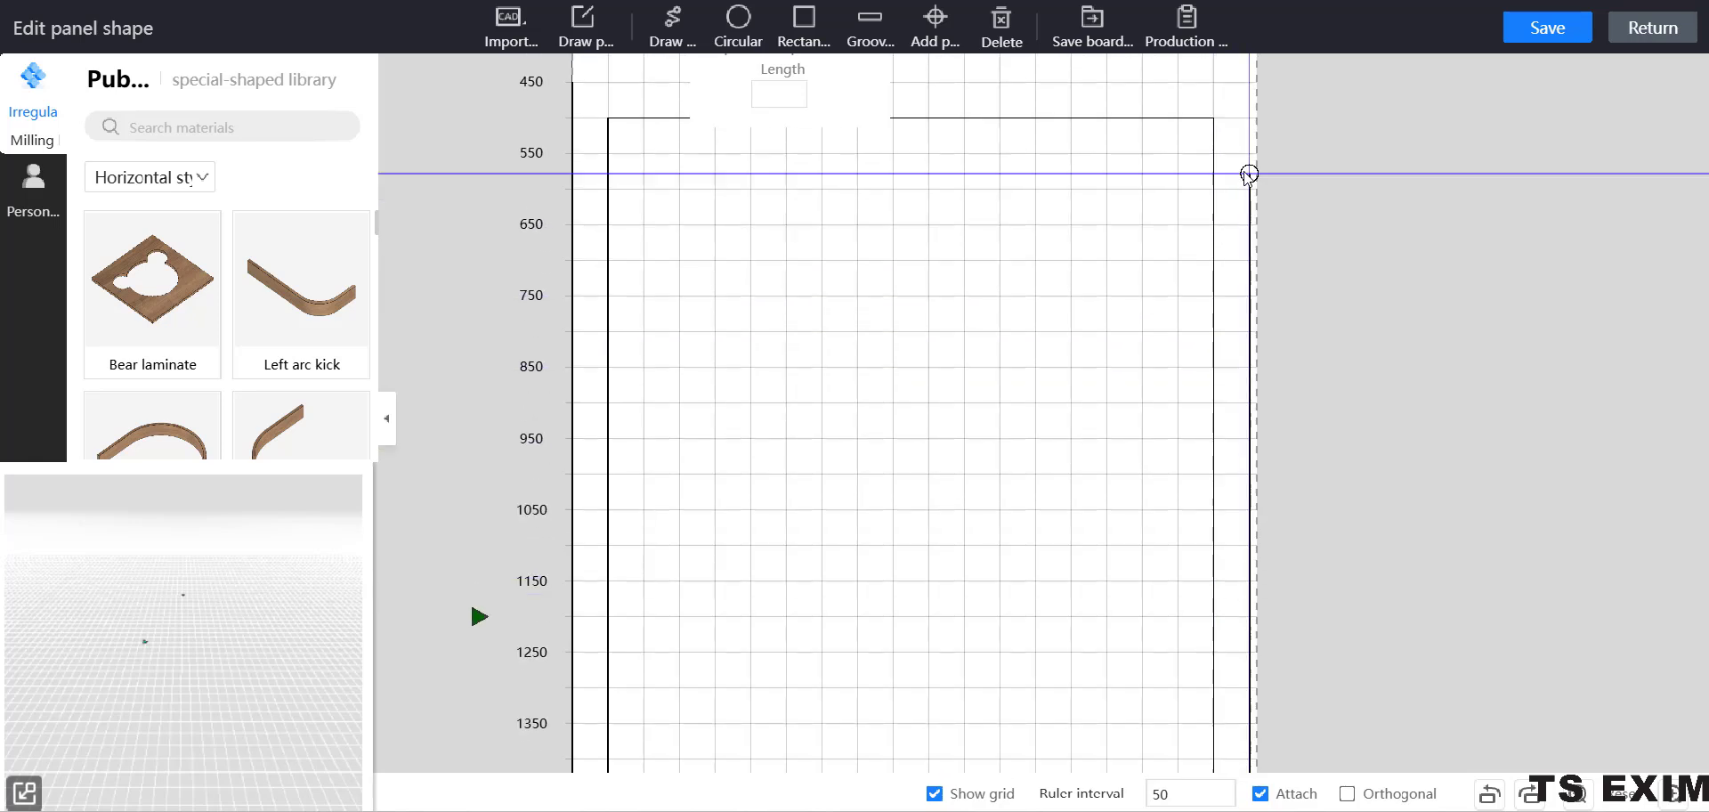
middle_drag(1246, 168, 1246, 617)
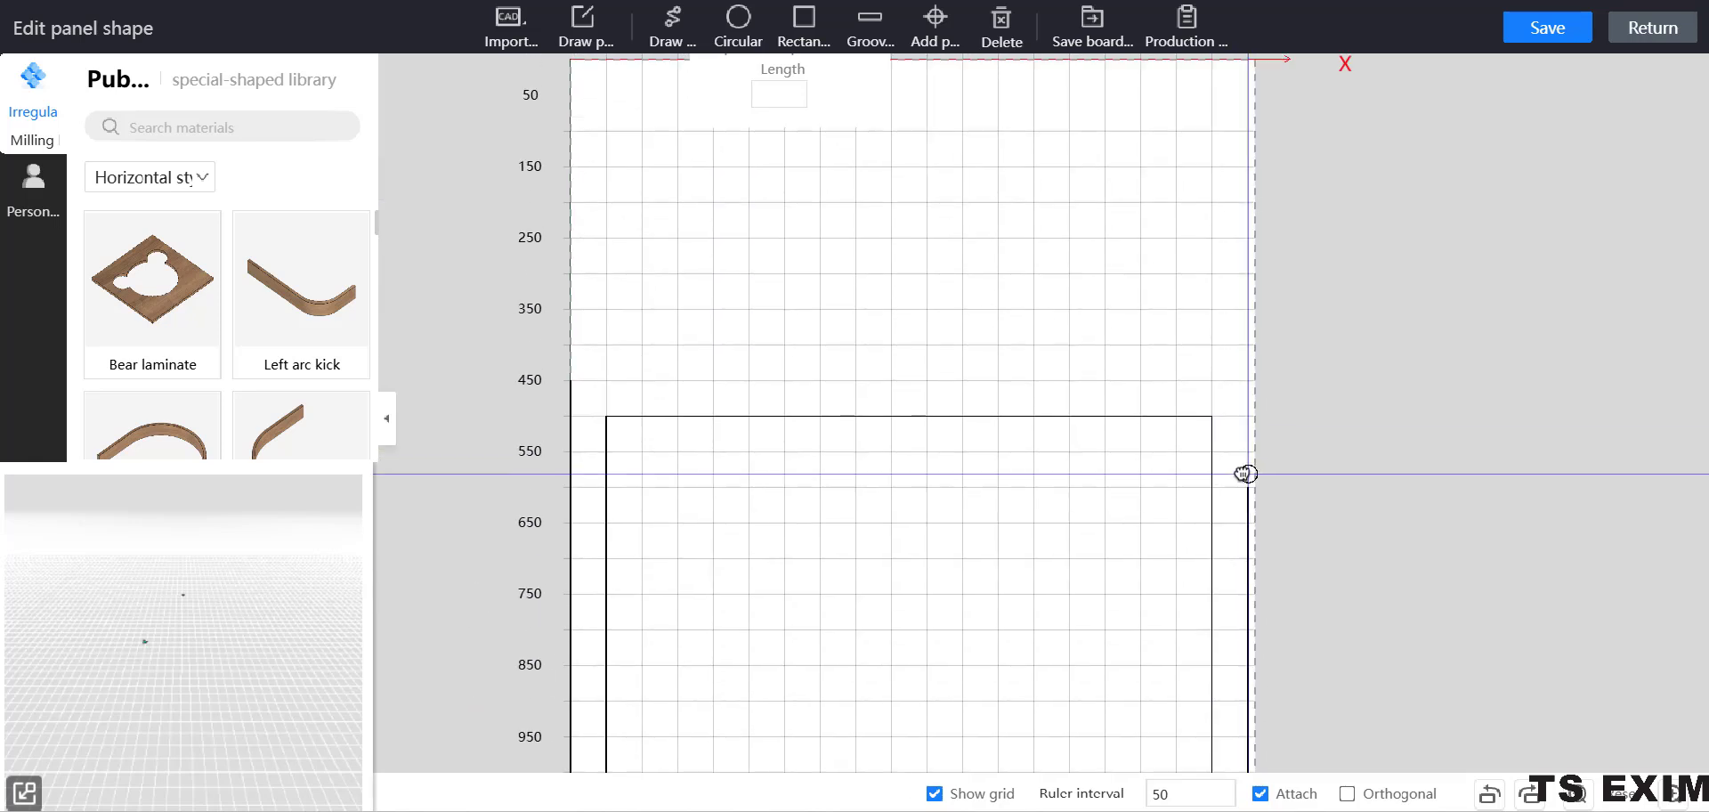
click(1247, 383)
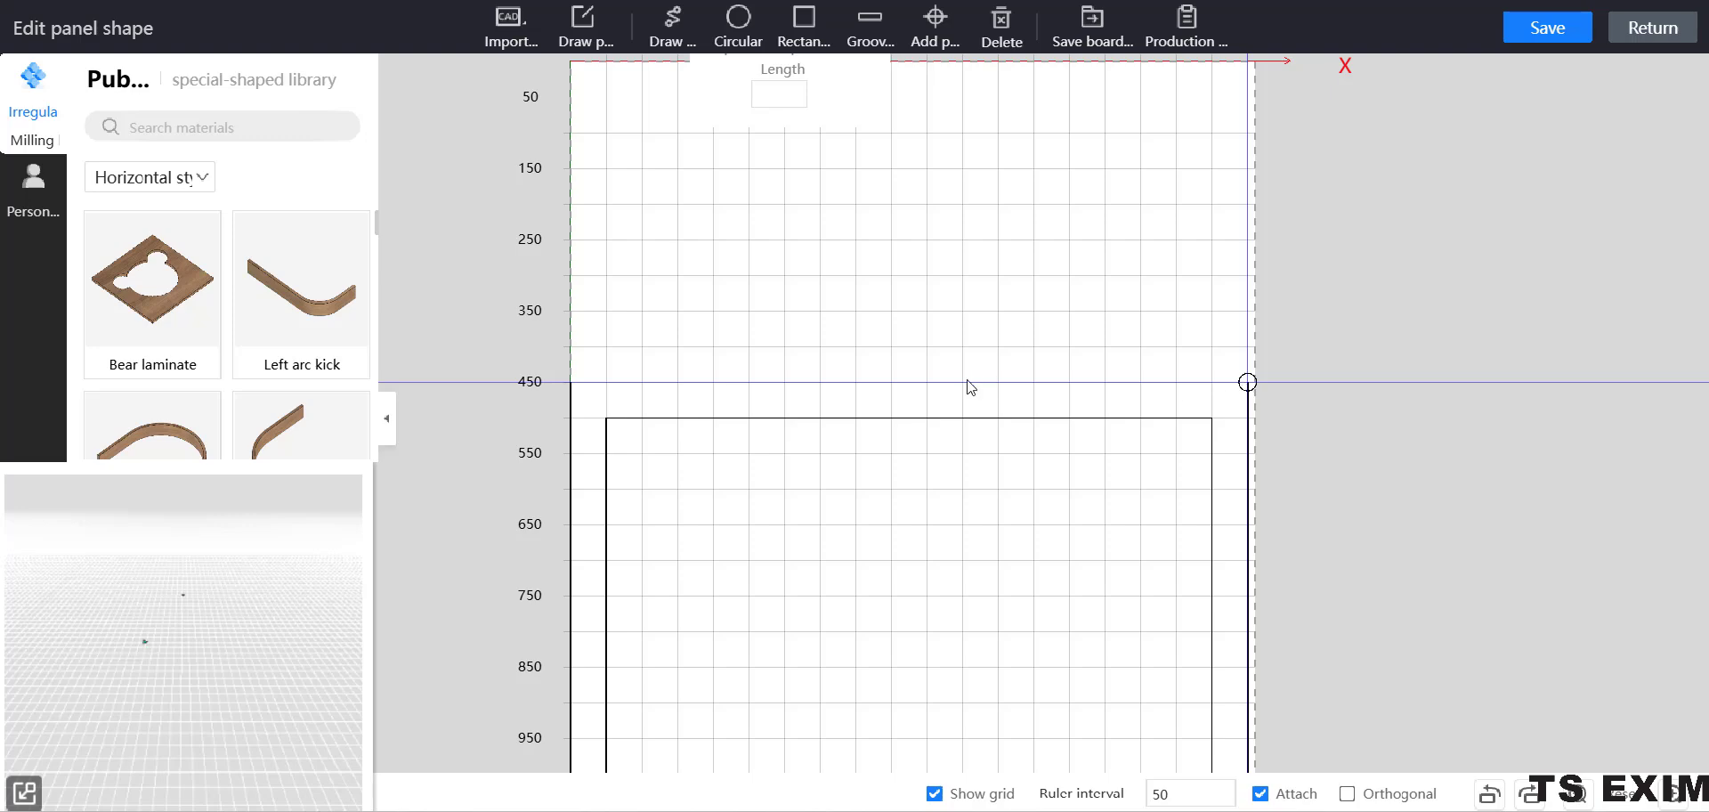
click(571, 382)
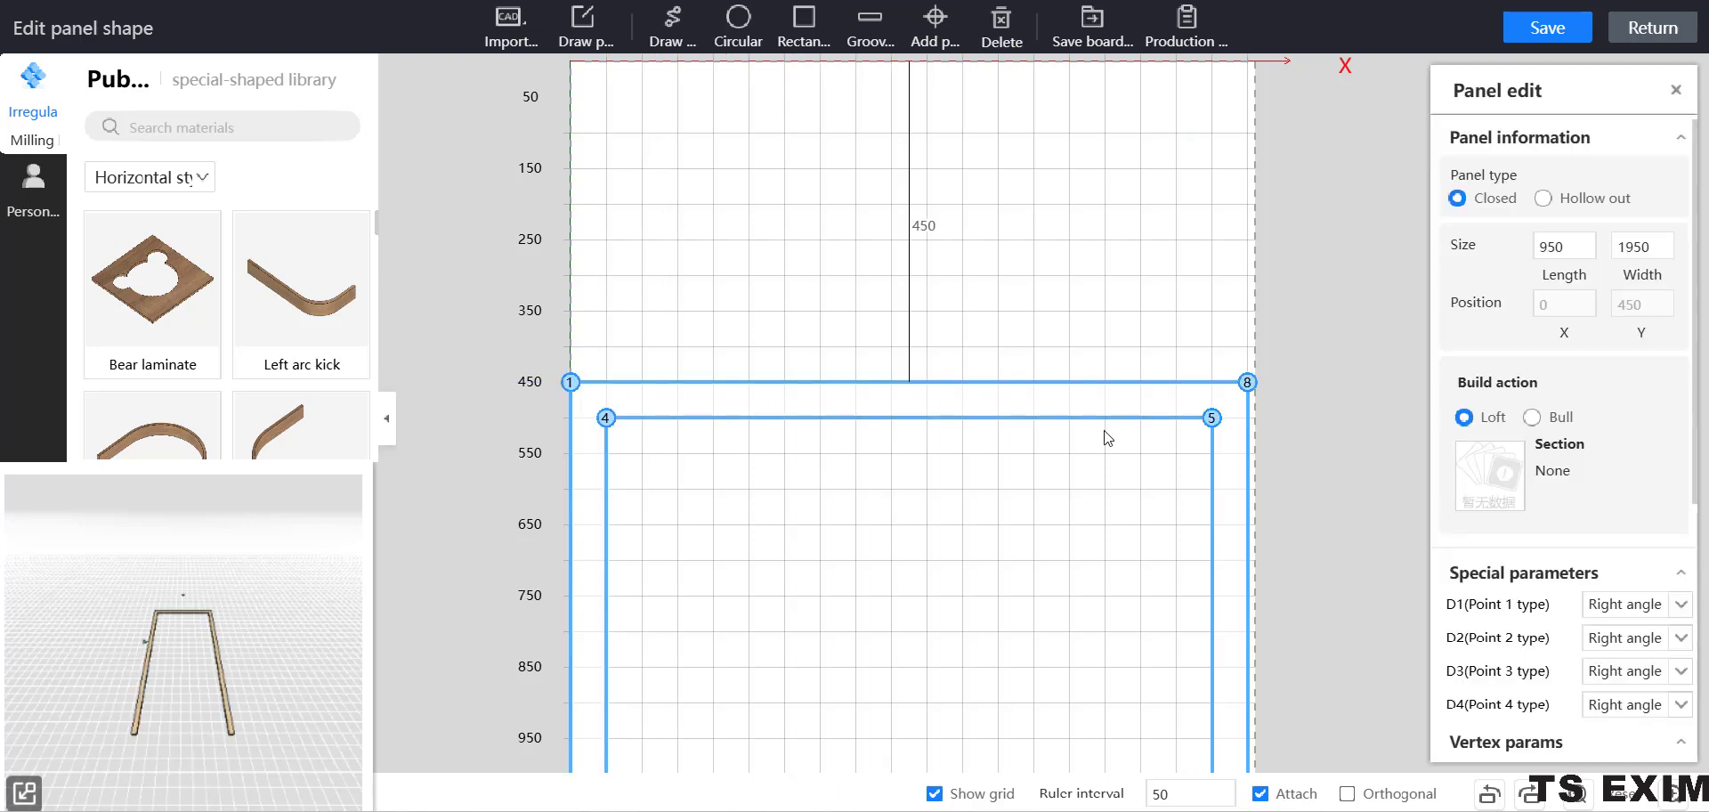
Change the frame's outer top edge between points 1 and 8 into an arc bulging upward with a string height of 475.
scroll(1146, 558, down, 5)
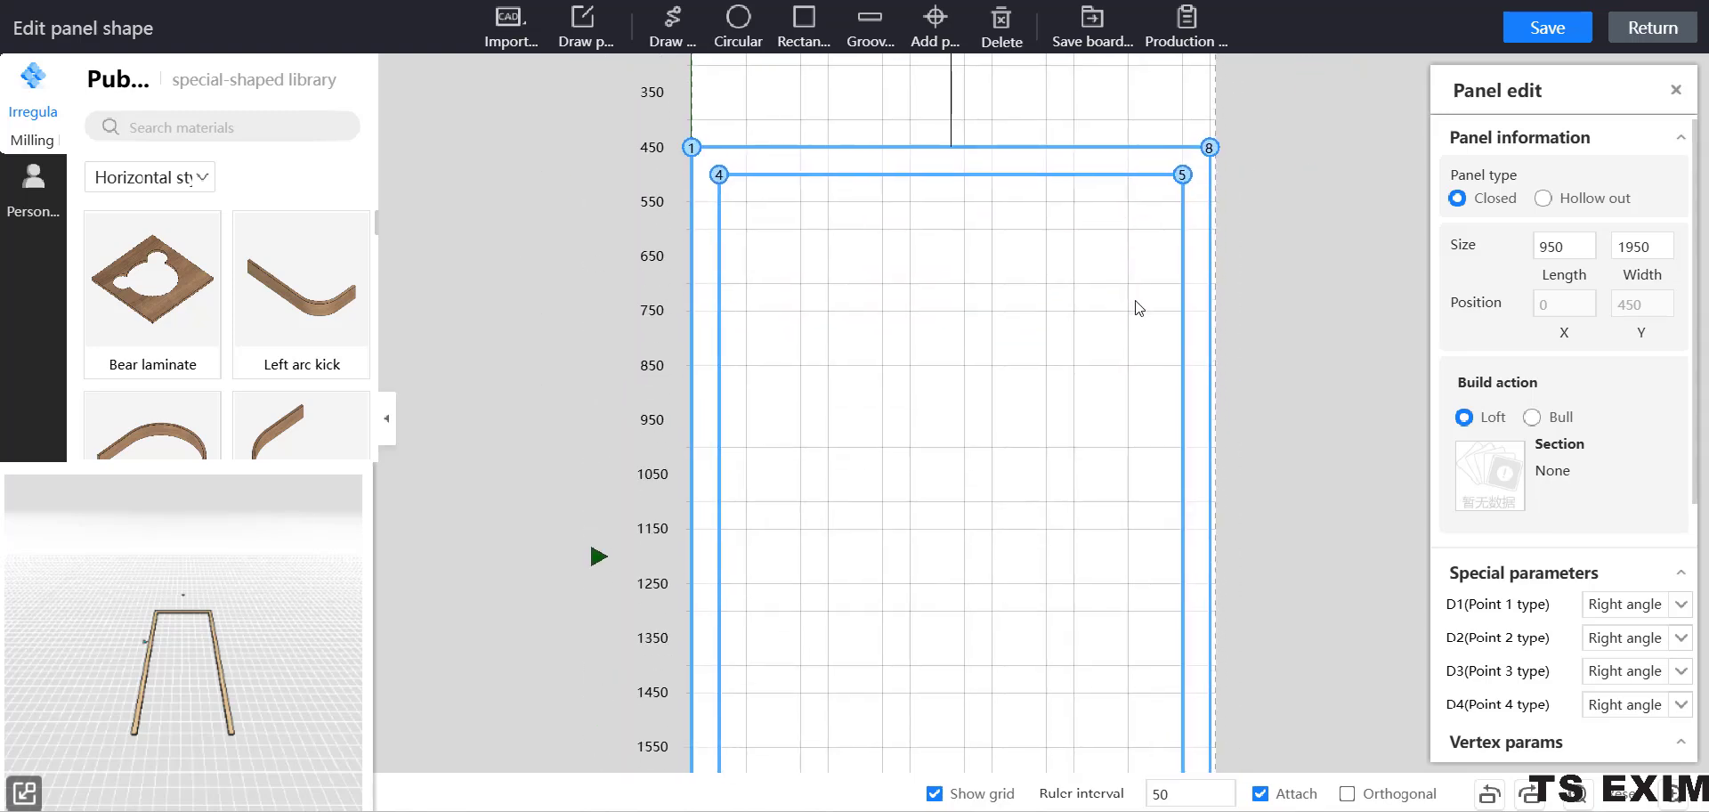
scroll(1237, 405, down, 1)
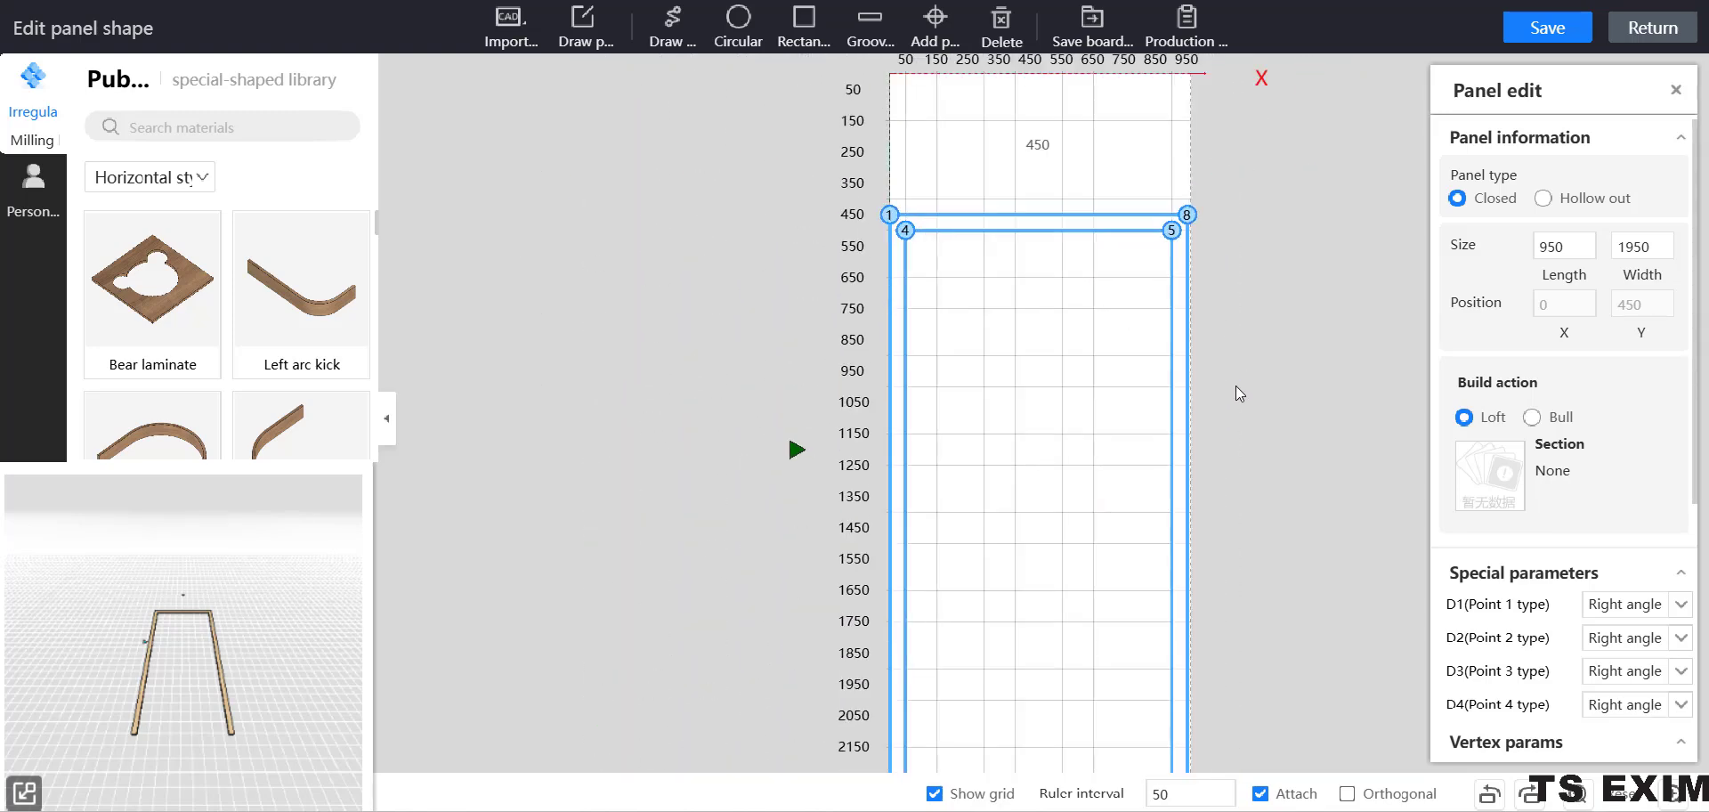
key(ctrl)
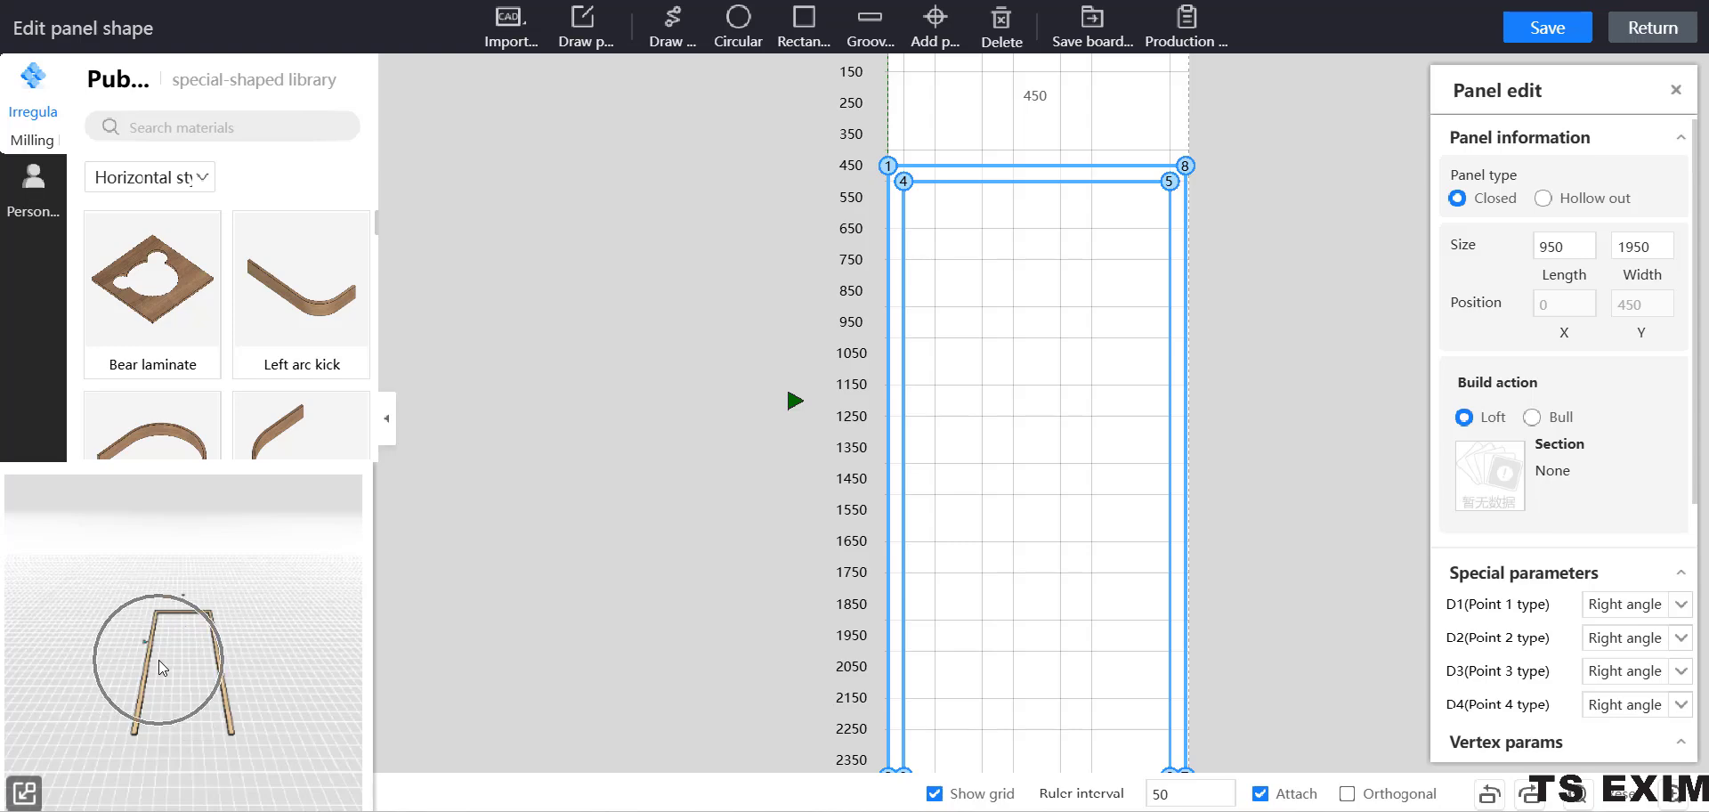
drag(1229, 255, 1184, 327)
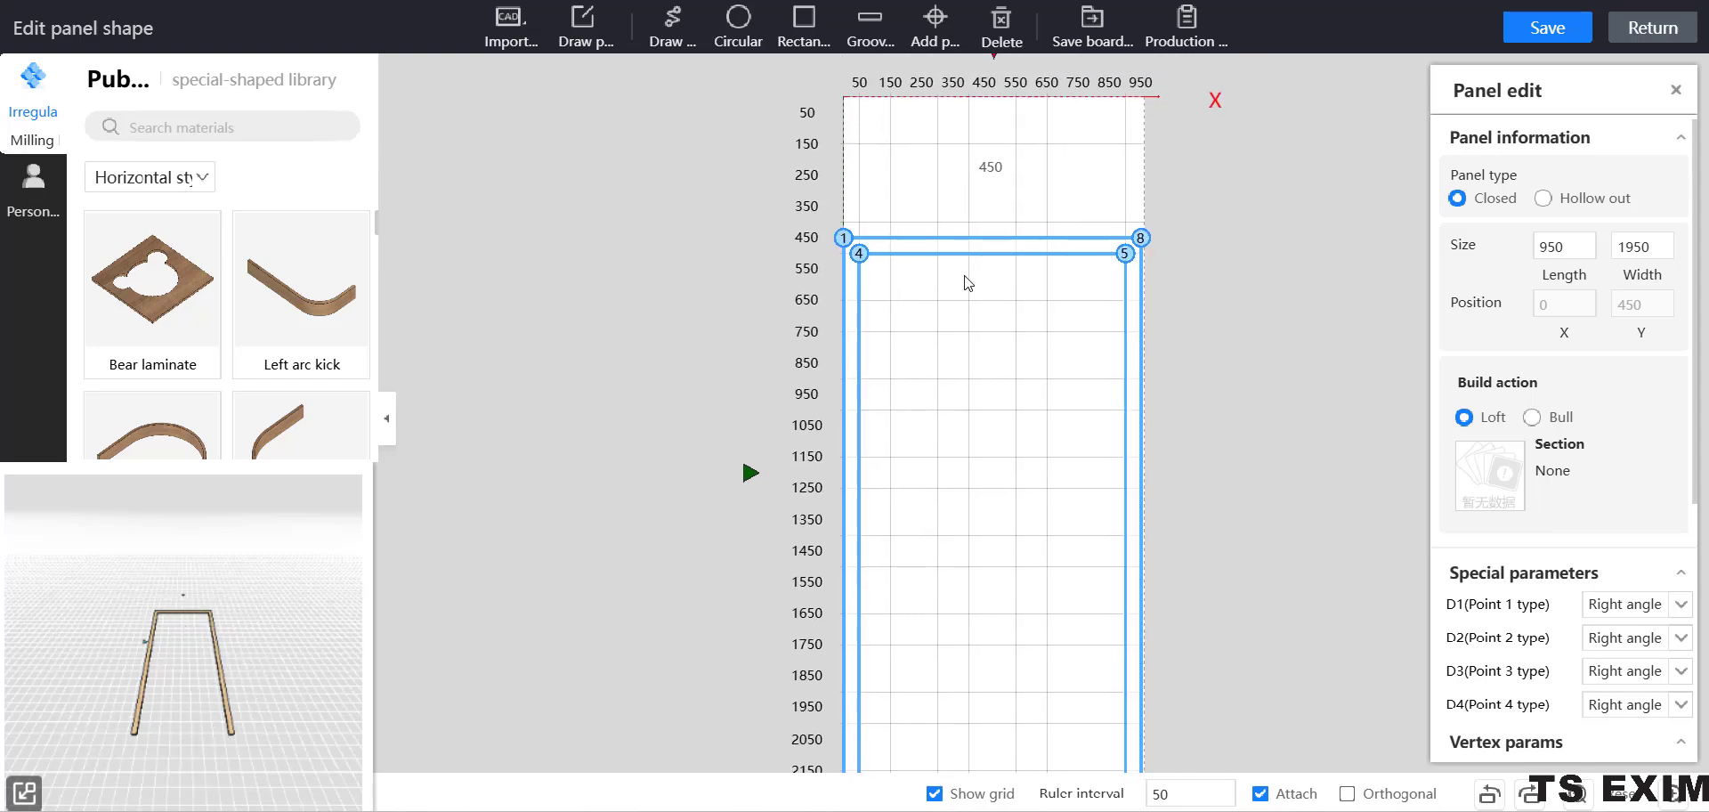
key(ctrl)
click(1055, 239)
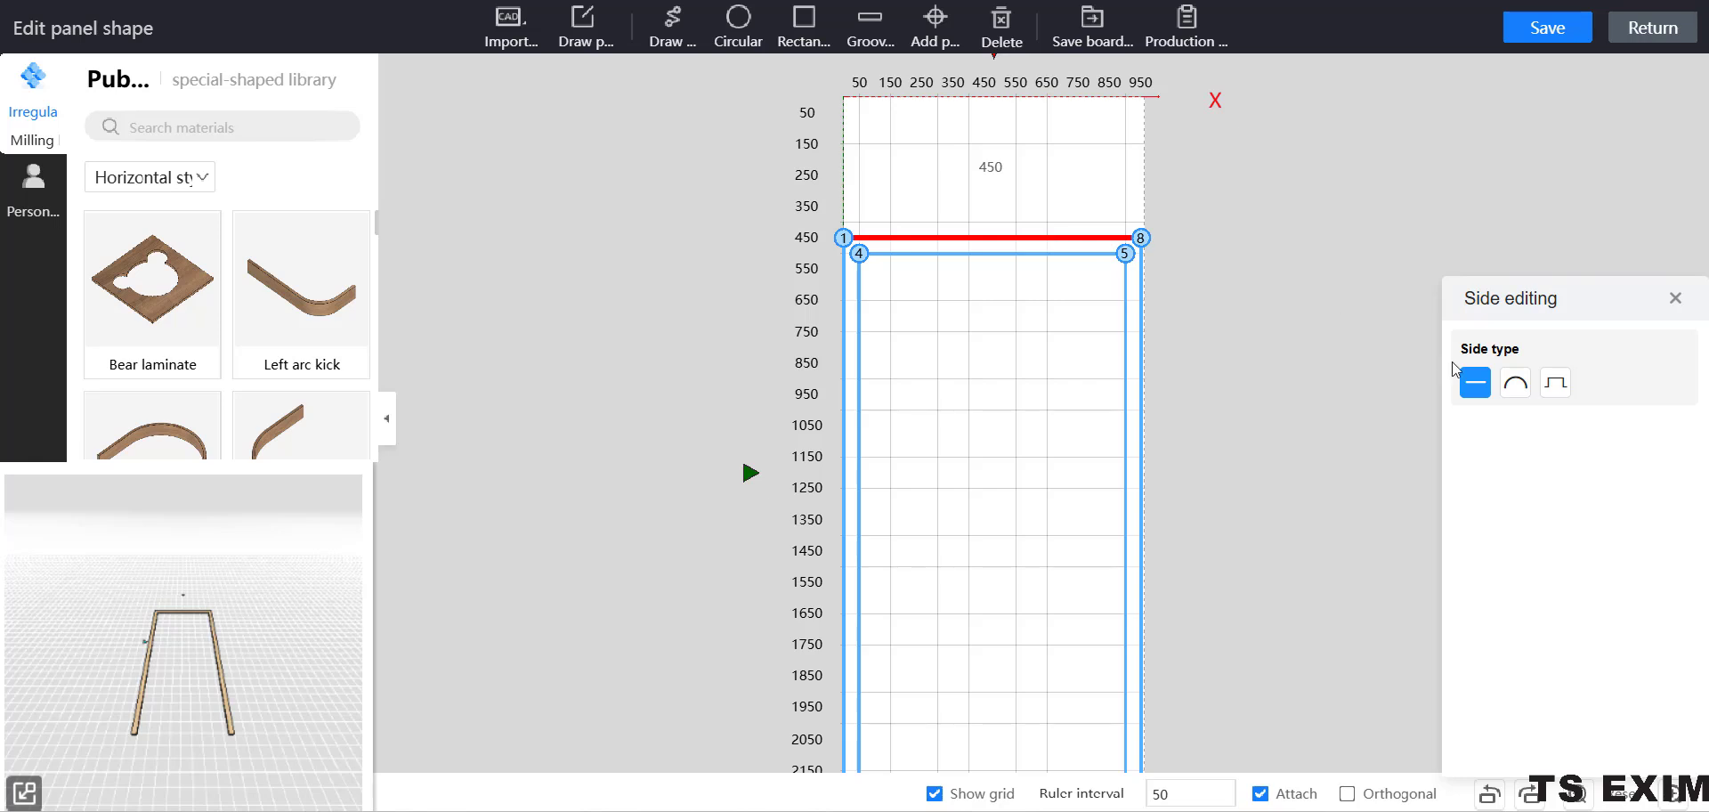
drag(1570, 307, 1455, 237)
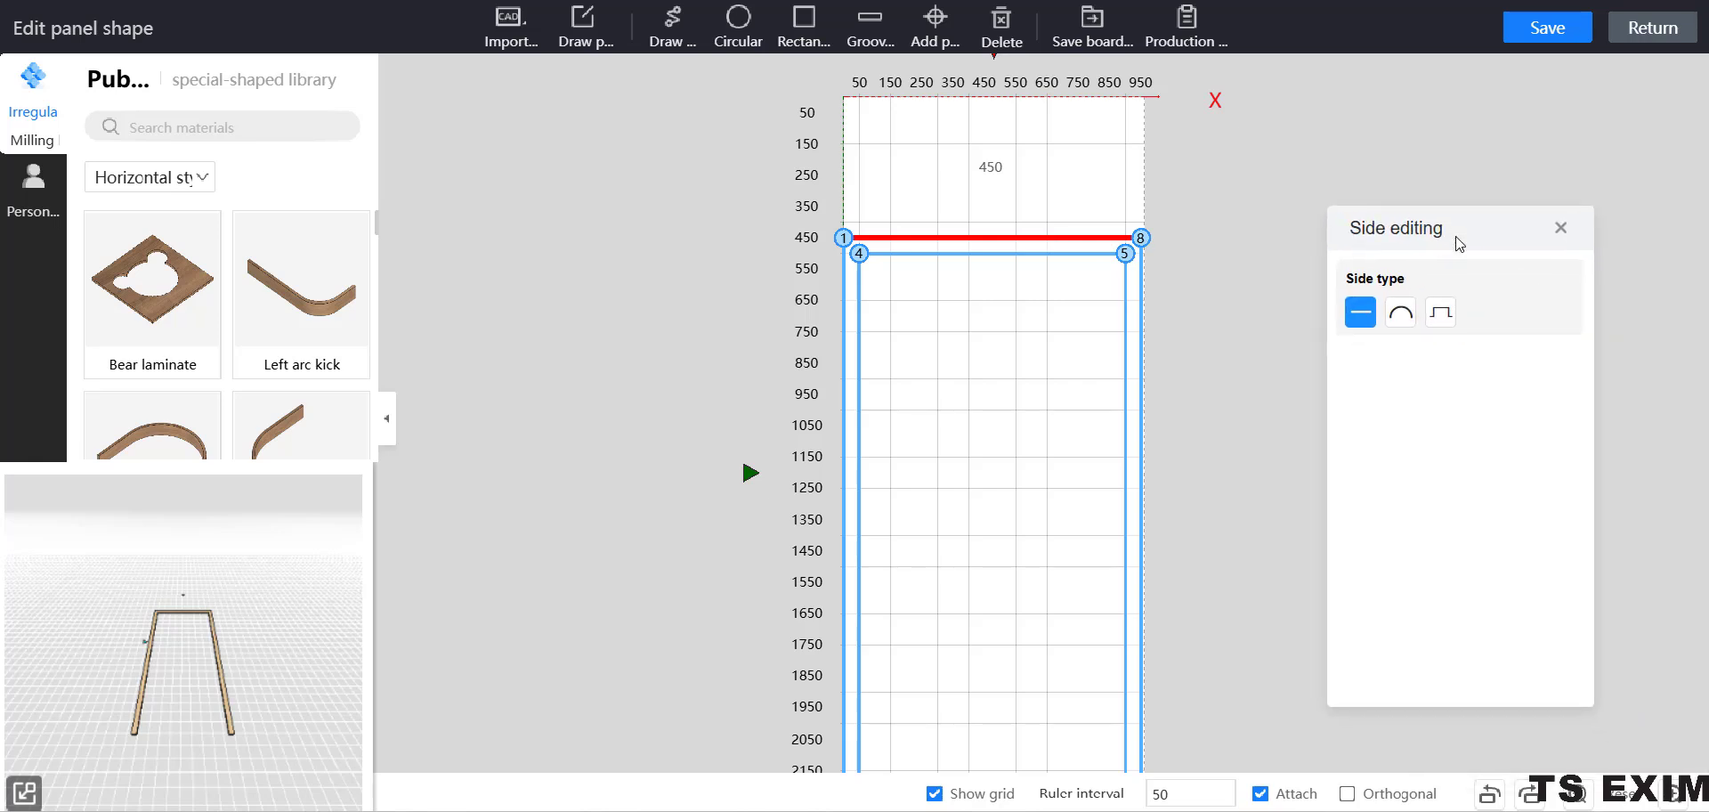
click(1398, 316)
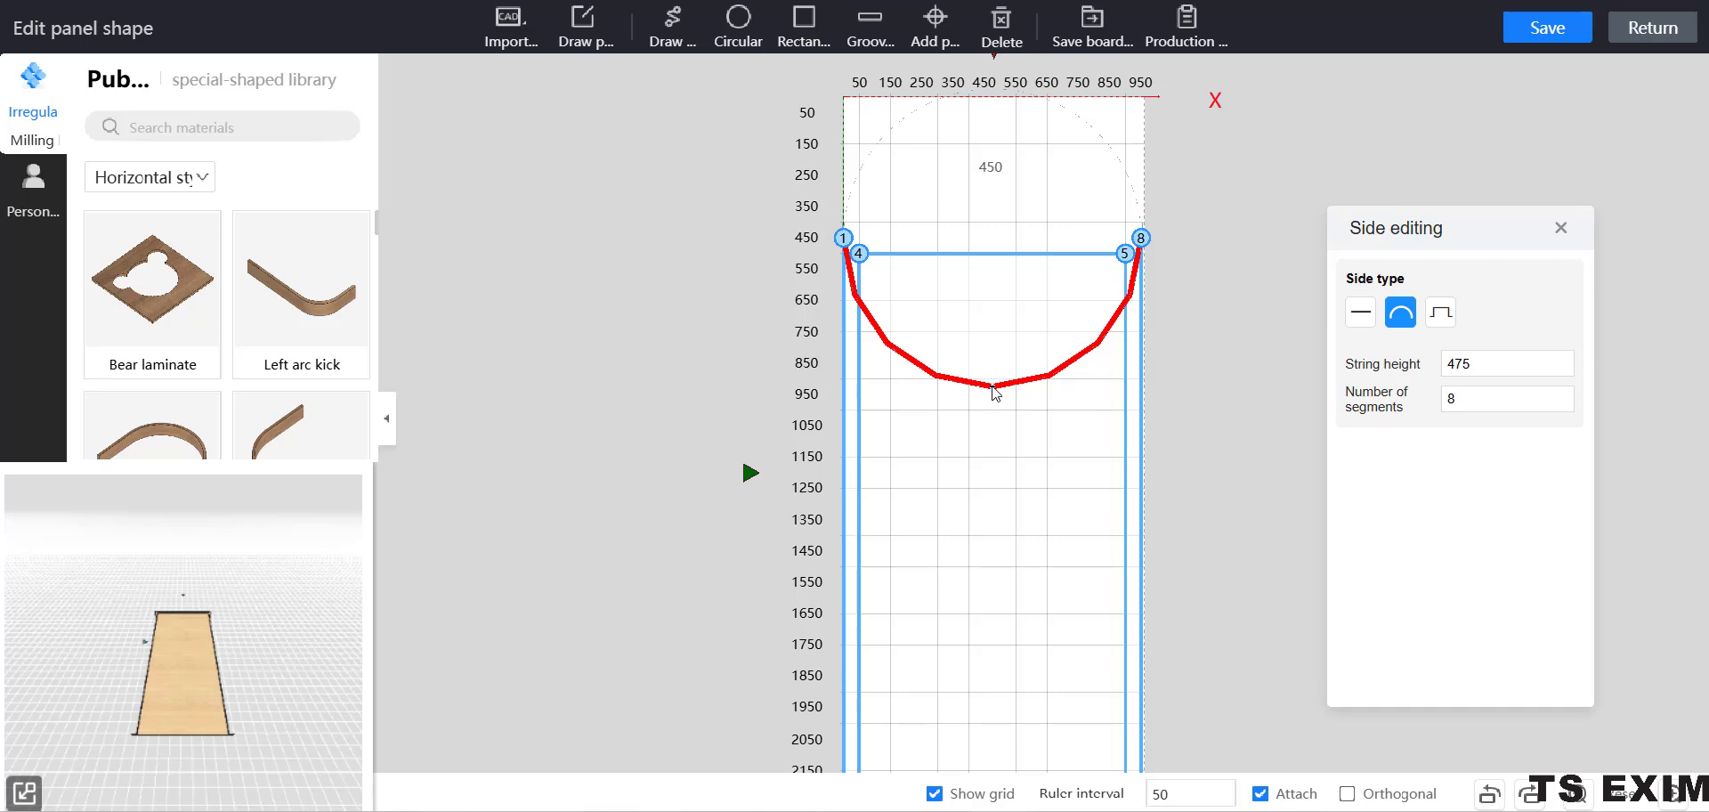
drag(994, 387, 994, 88)
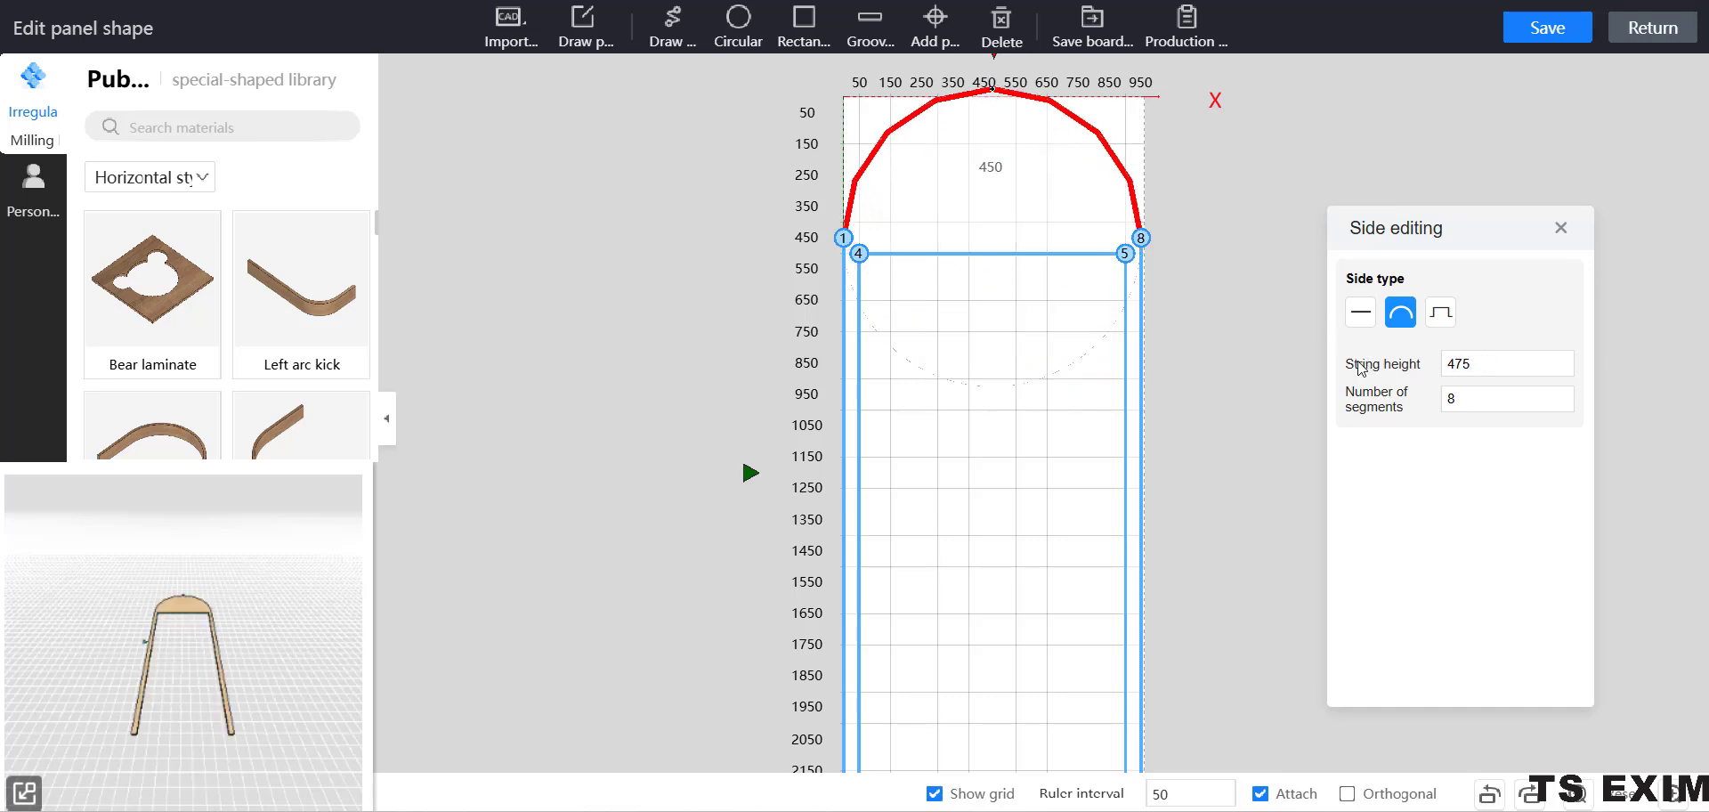
Set the outer arc's number of segments to 20 and deselect the outline.
drag(1245, 183, 1220, 235)
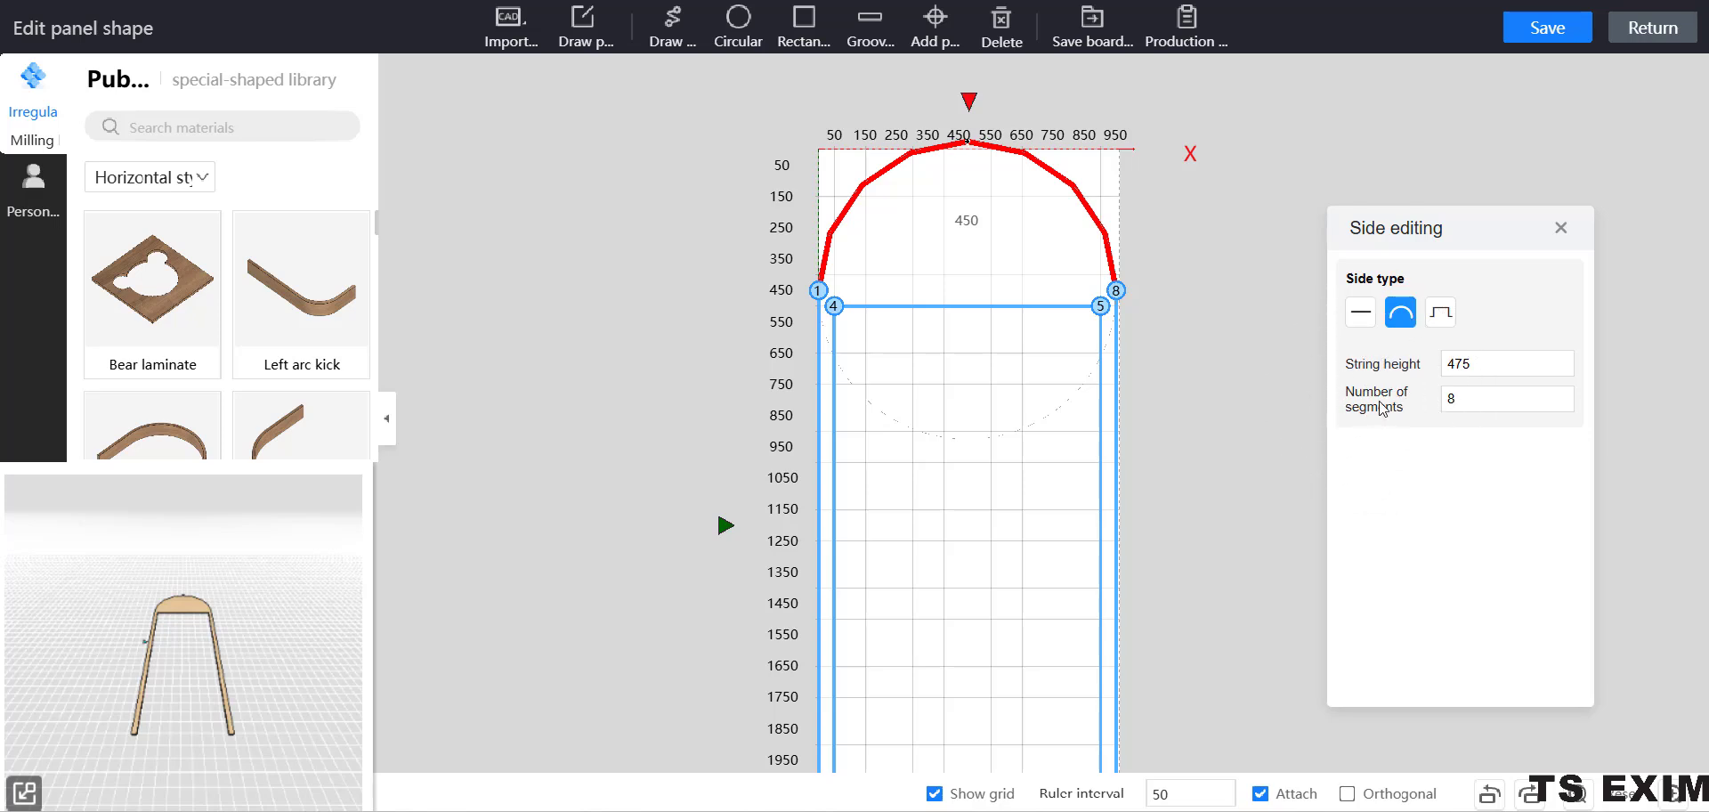
click(1442, 398)
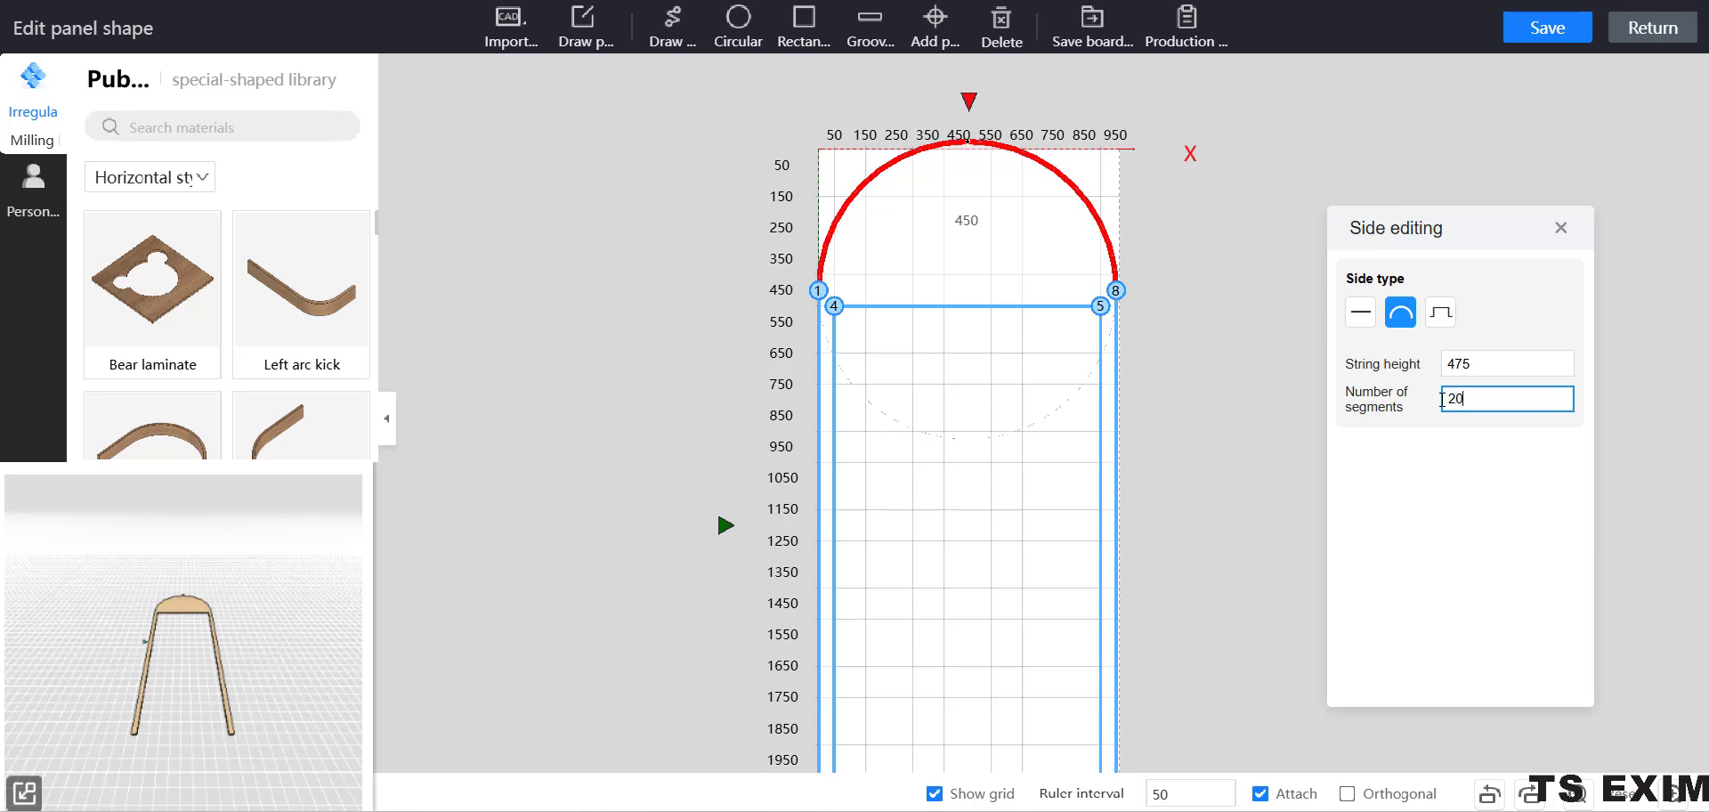
click(1222, 420)
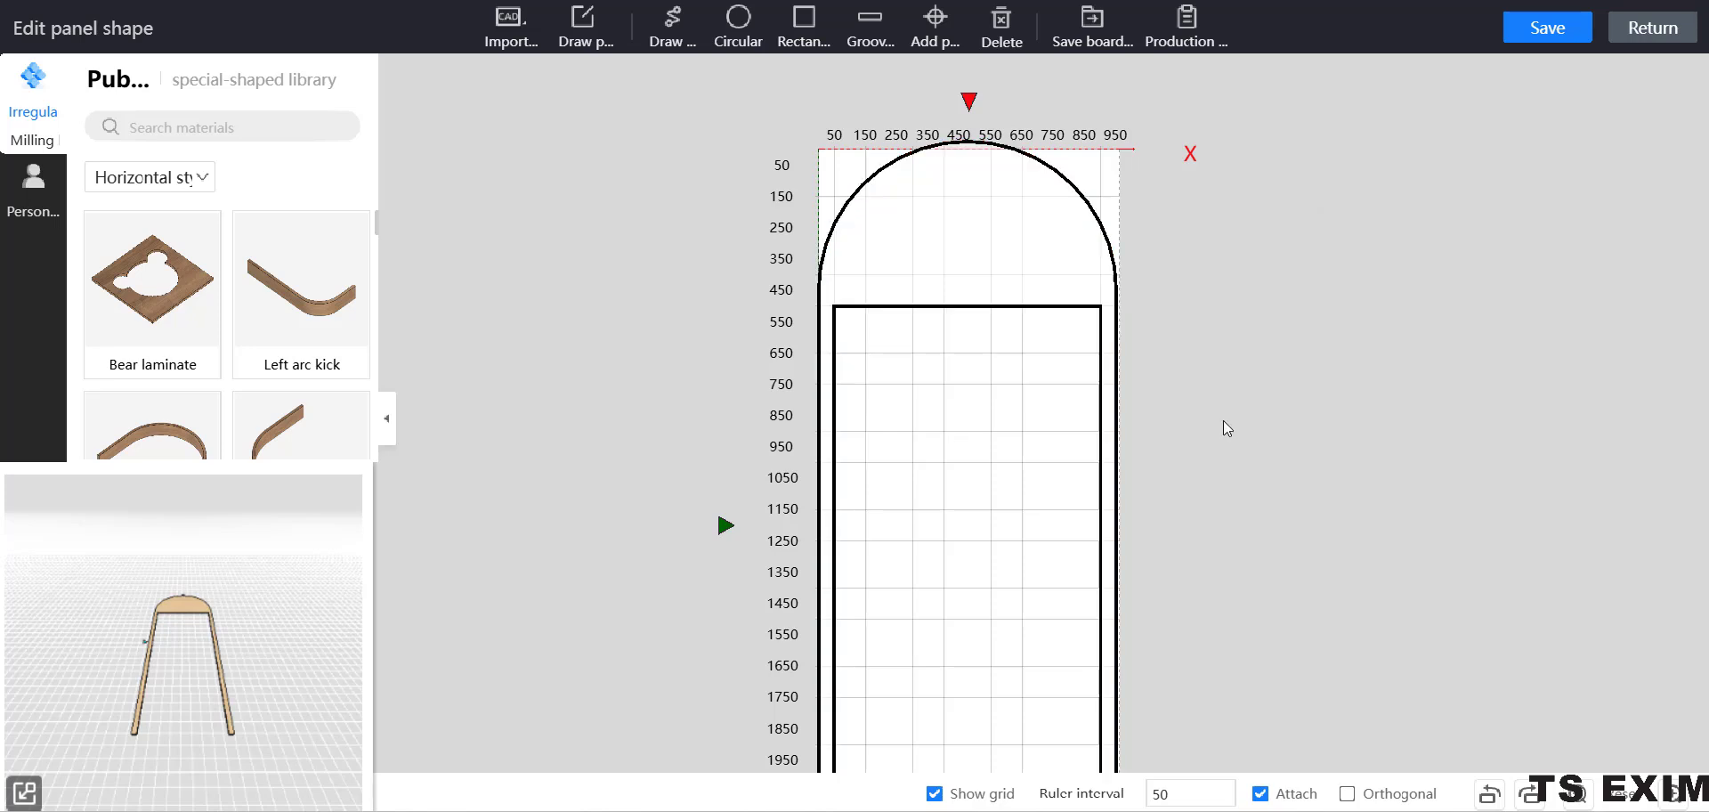
Change the frame's inner top edge between points 4 and 5 into an arc with string height 425 and 20 segments.
click(986, 309)
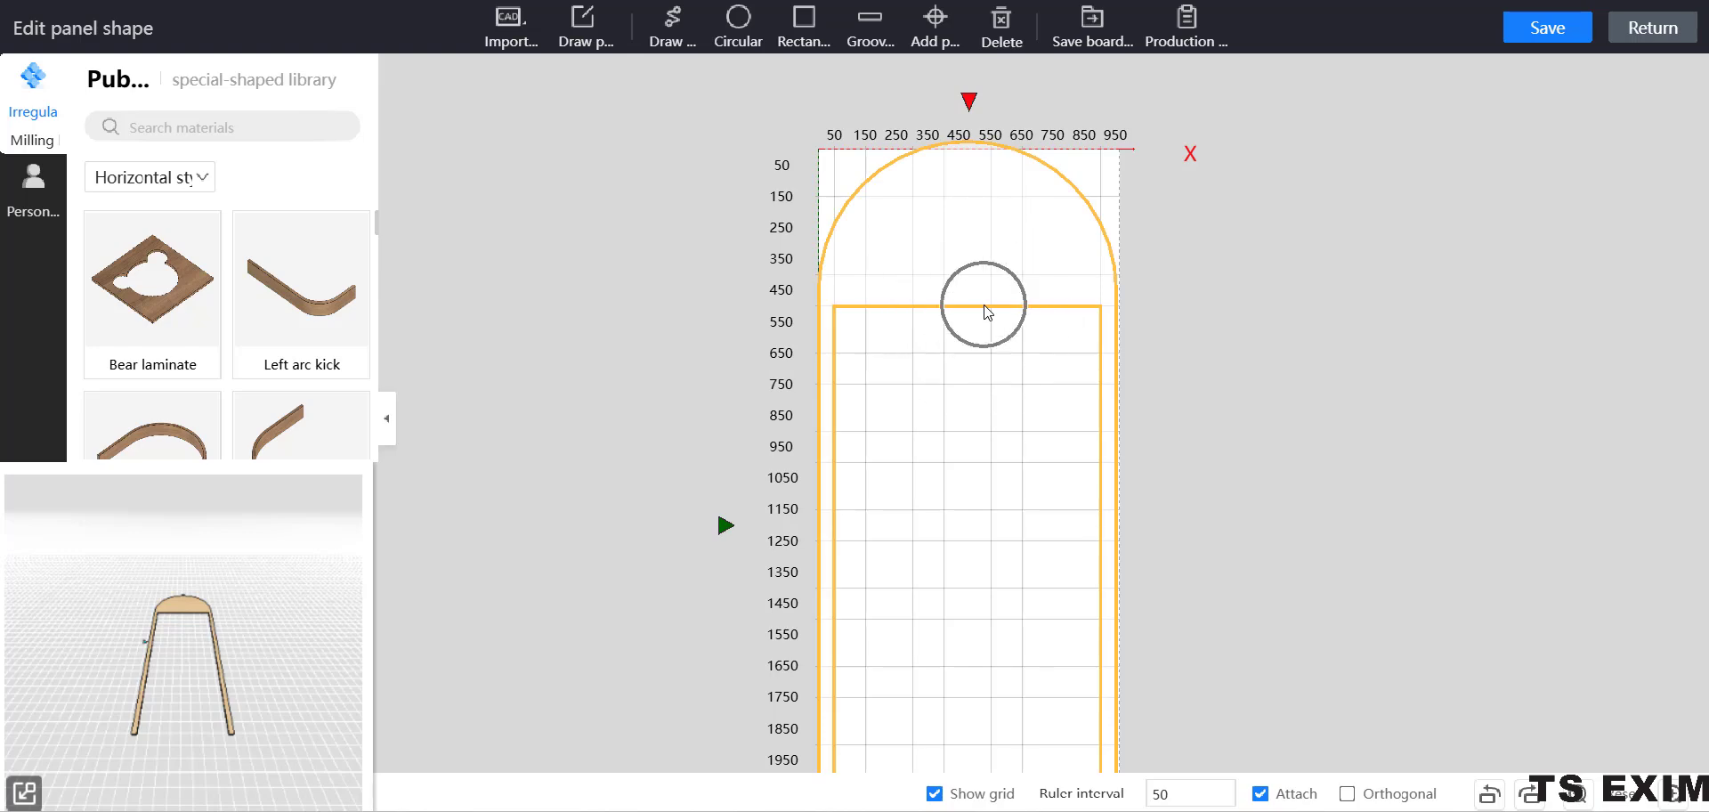
click(986, 309)
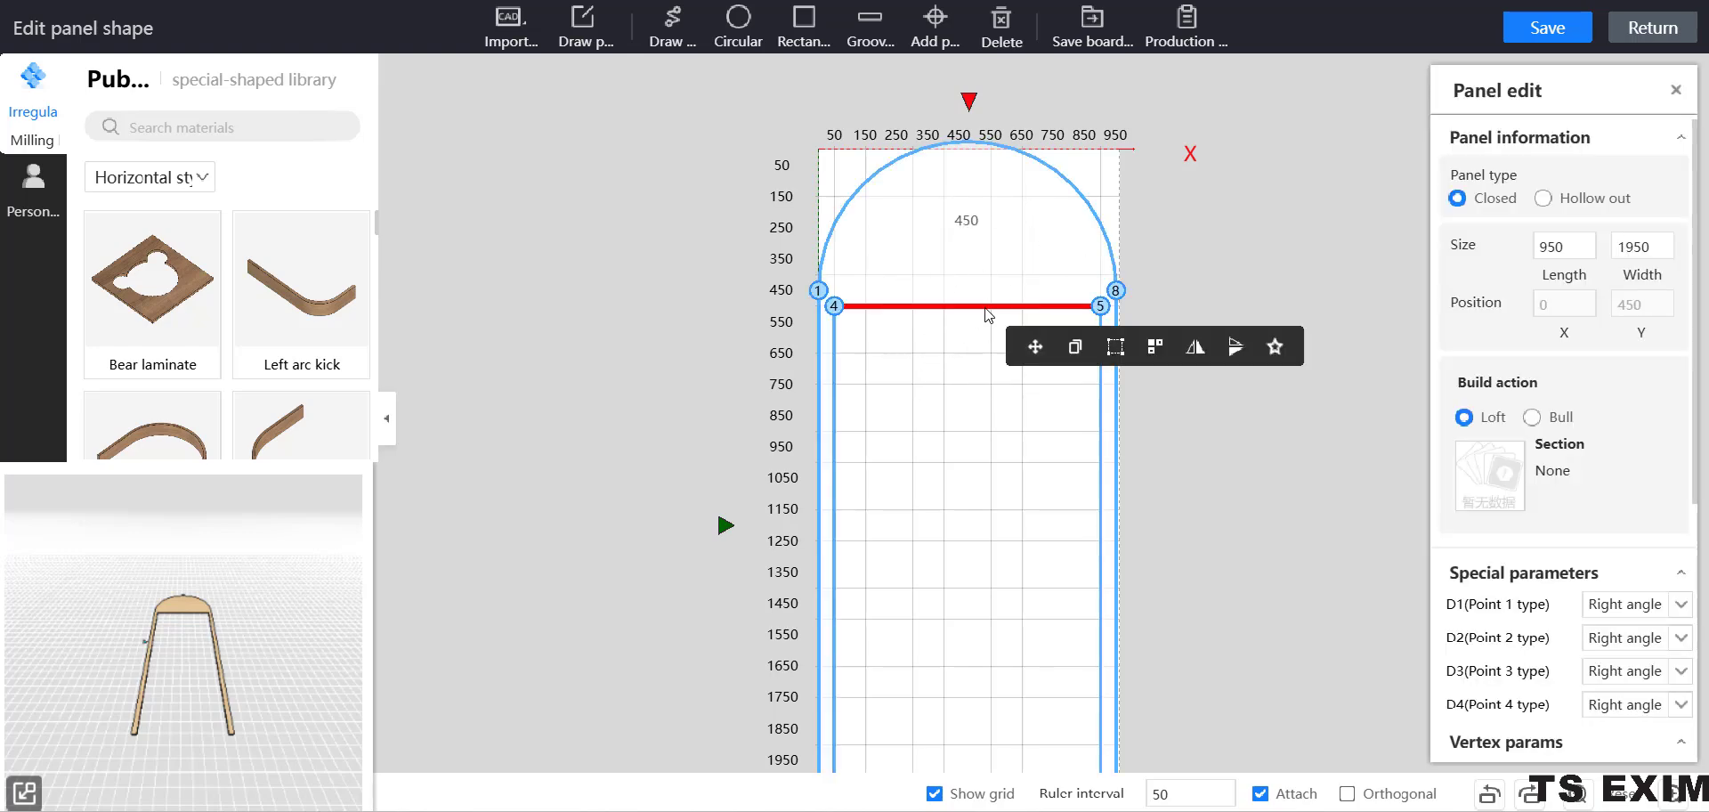
click(986, 309)
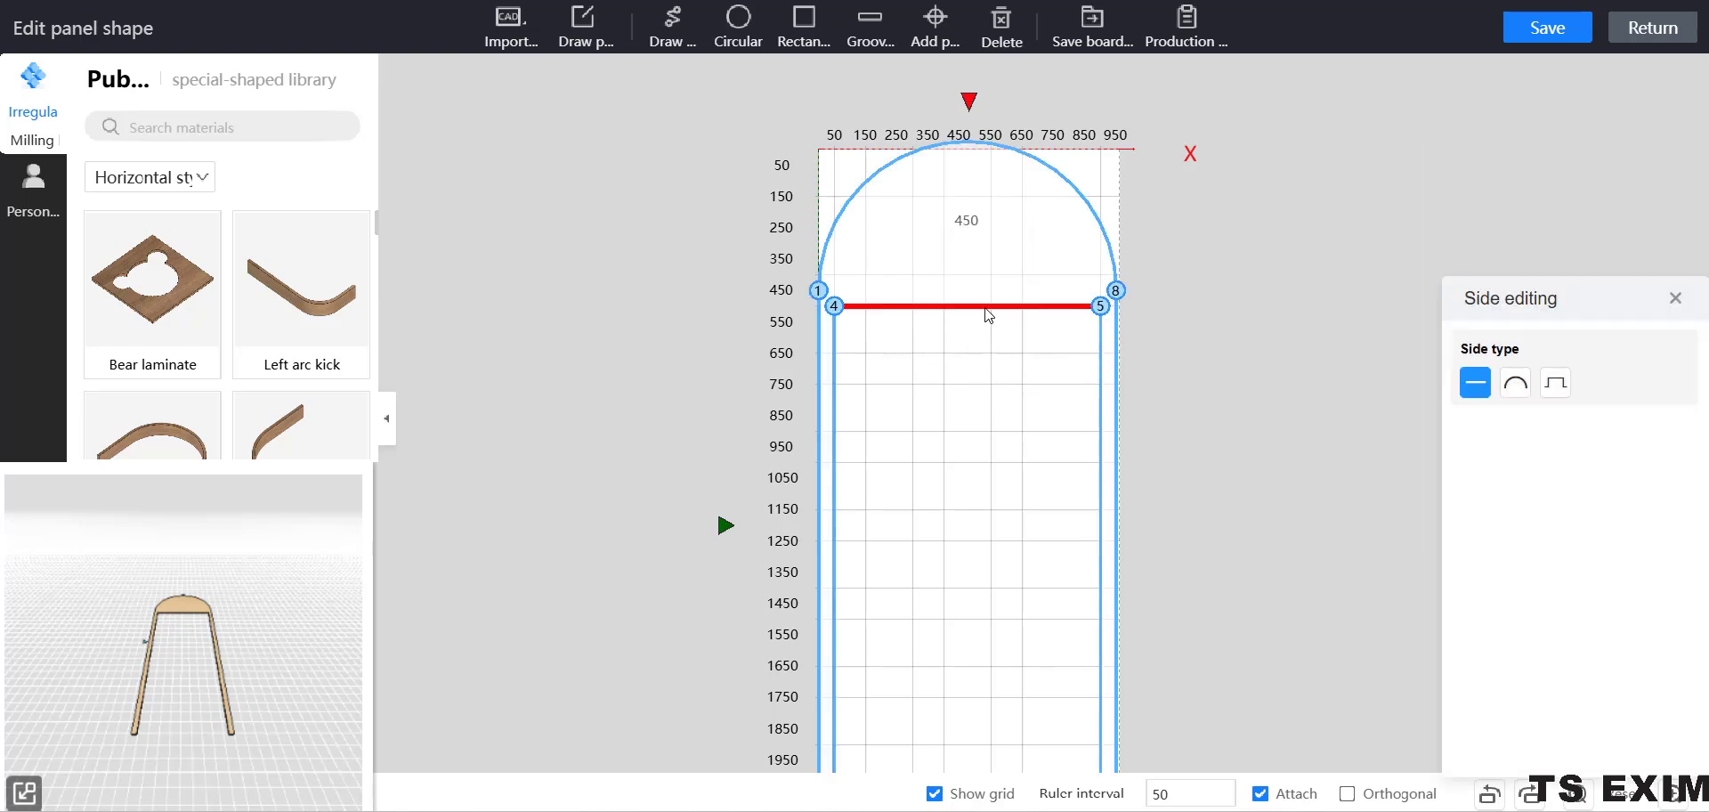
click(1515, 385)
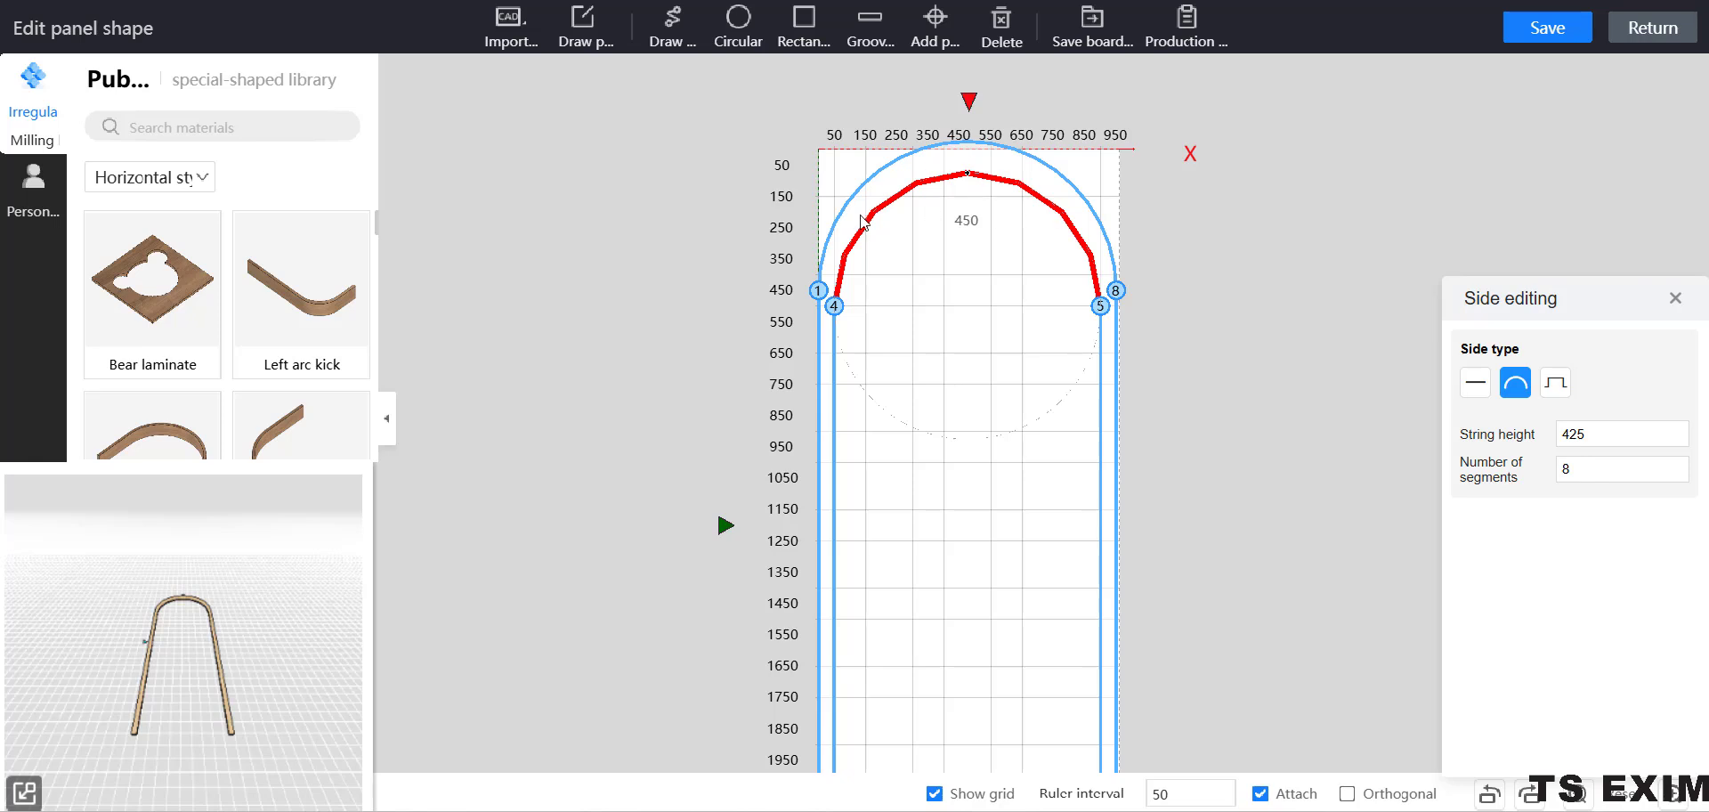
click(1548, 482)
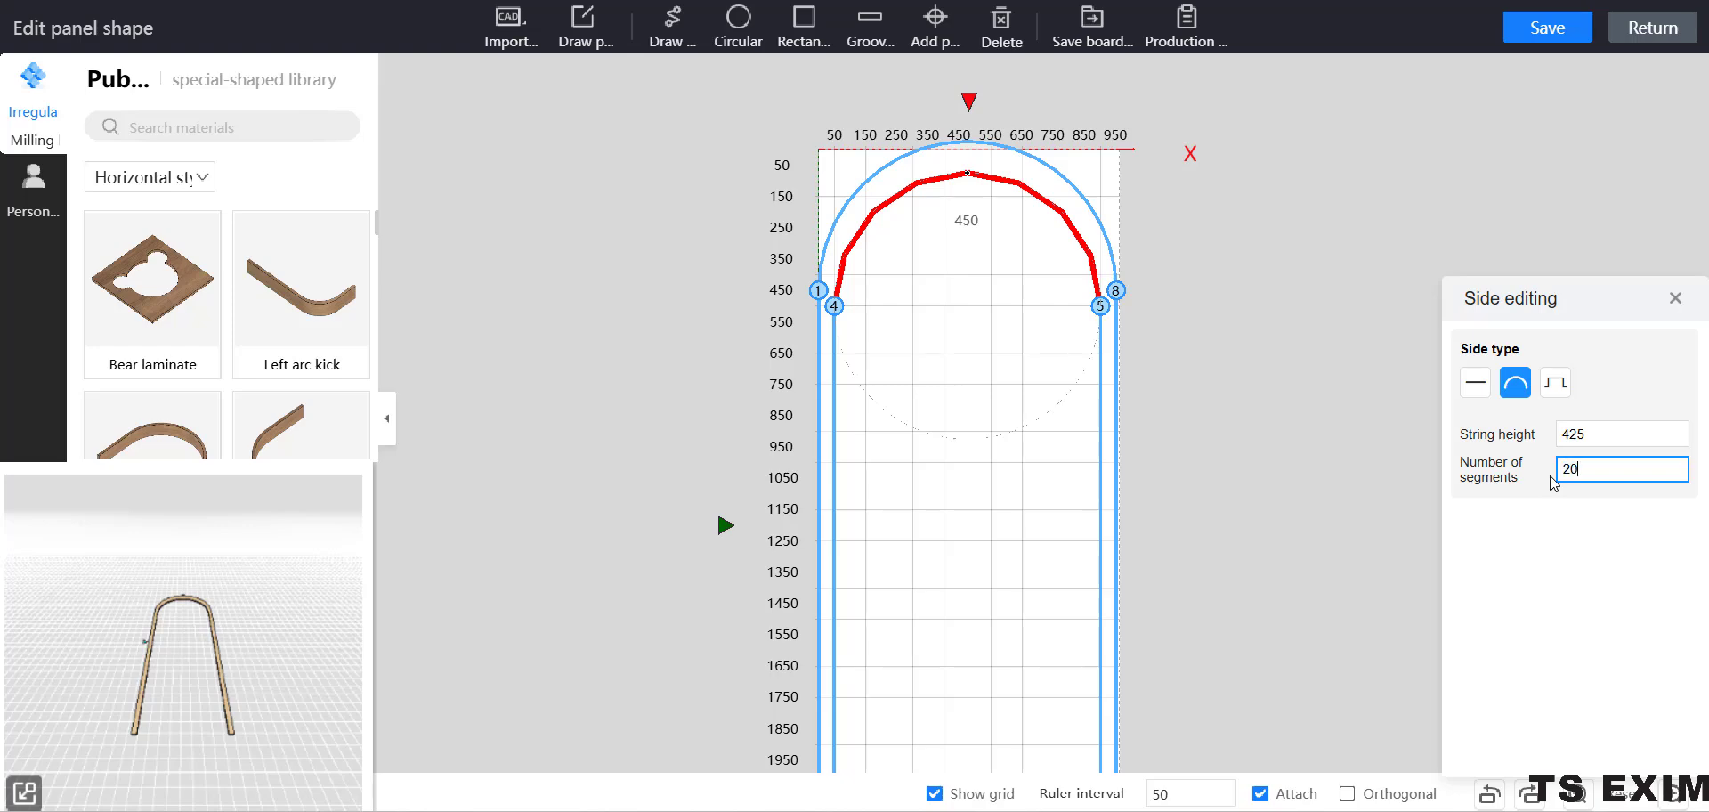
text(20)
click(1278, 395)
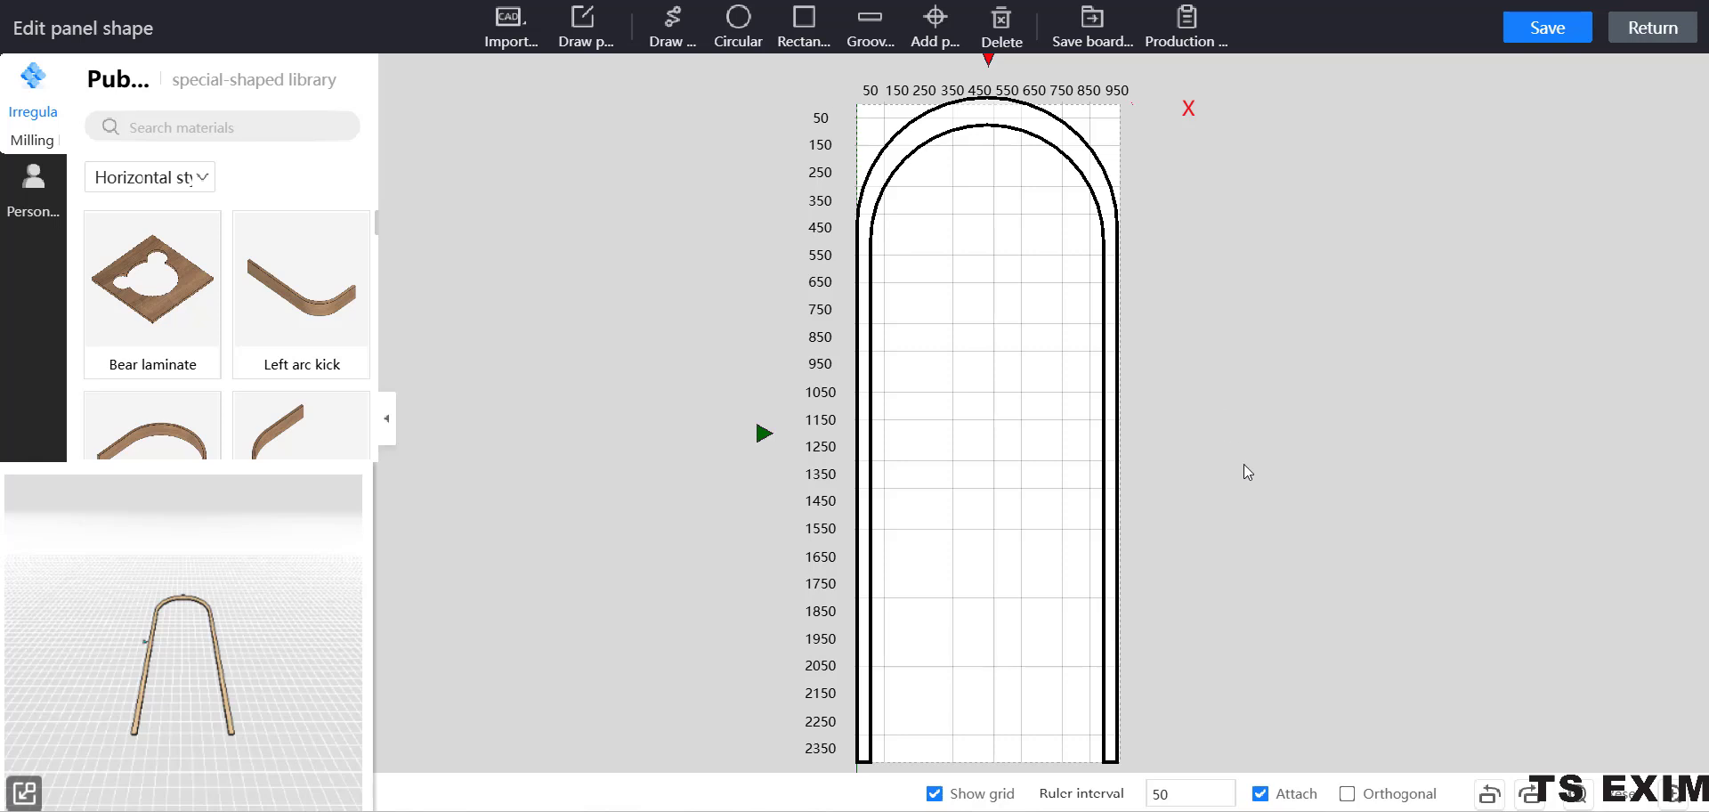
Save the edited arched panel shape and return to the room design.
click(1562, 33)
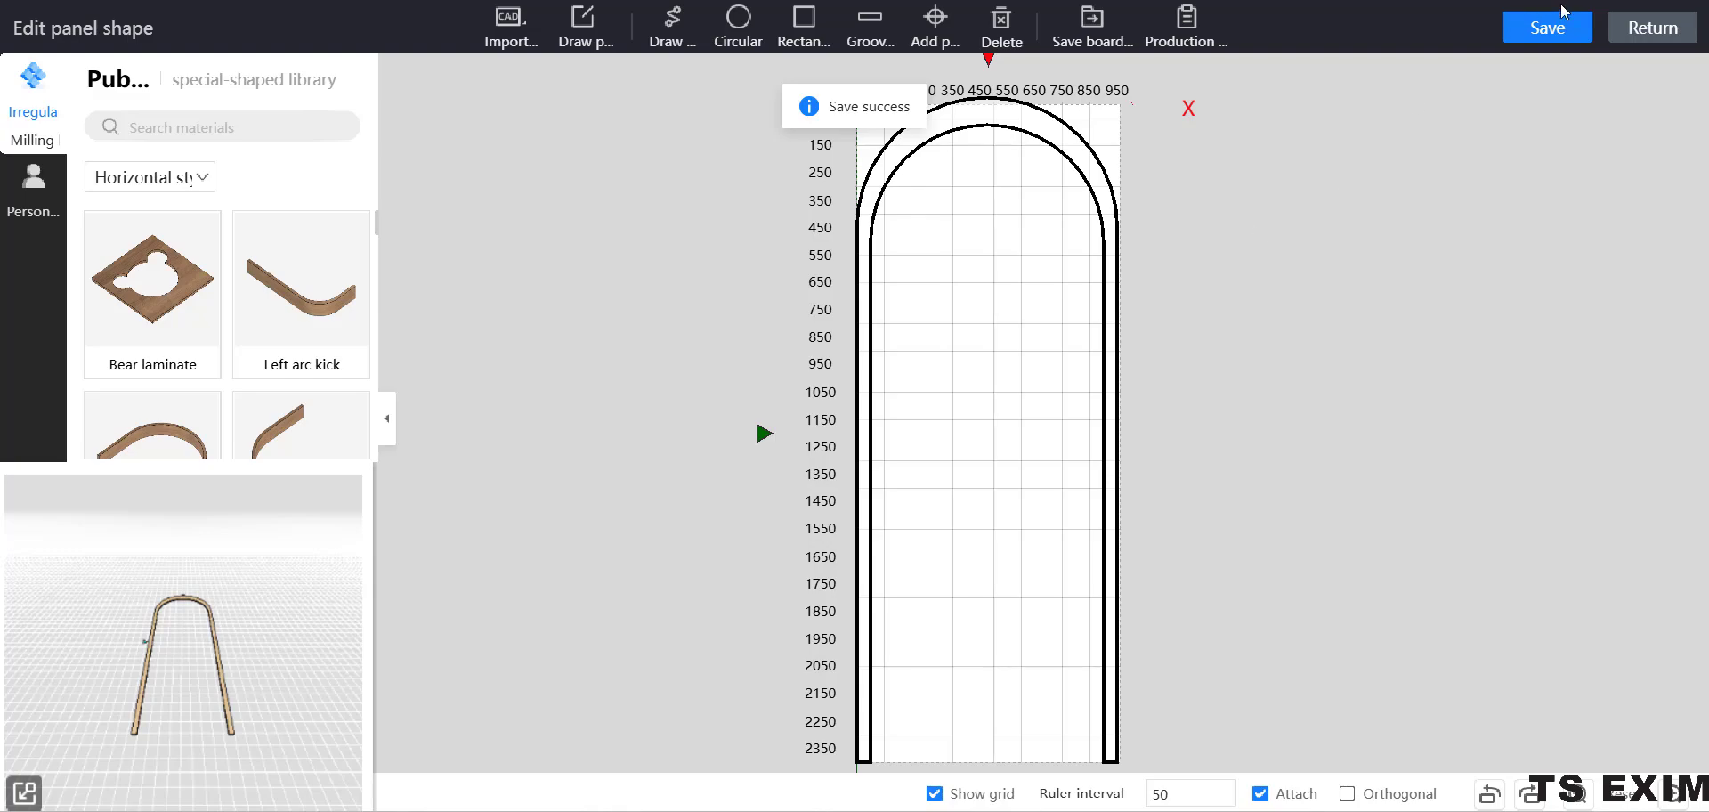
click(1665, 30)
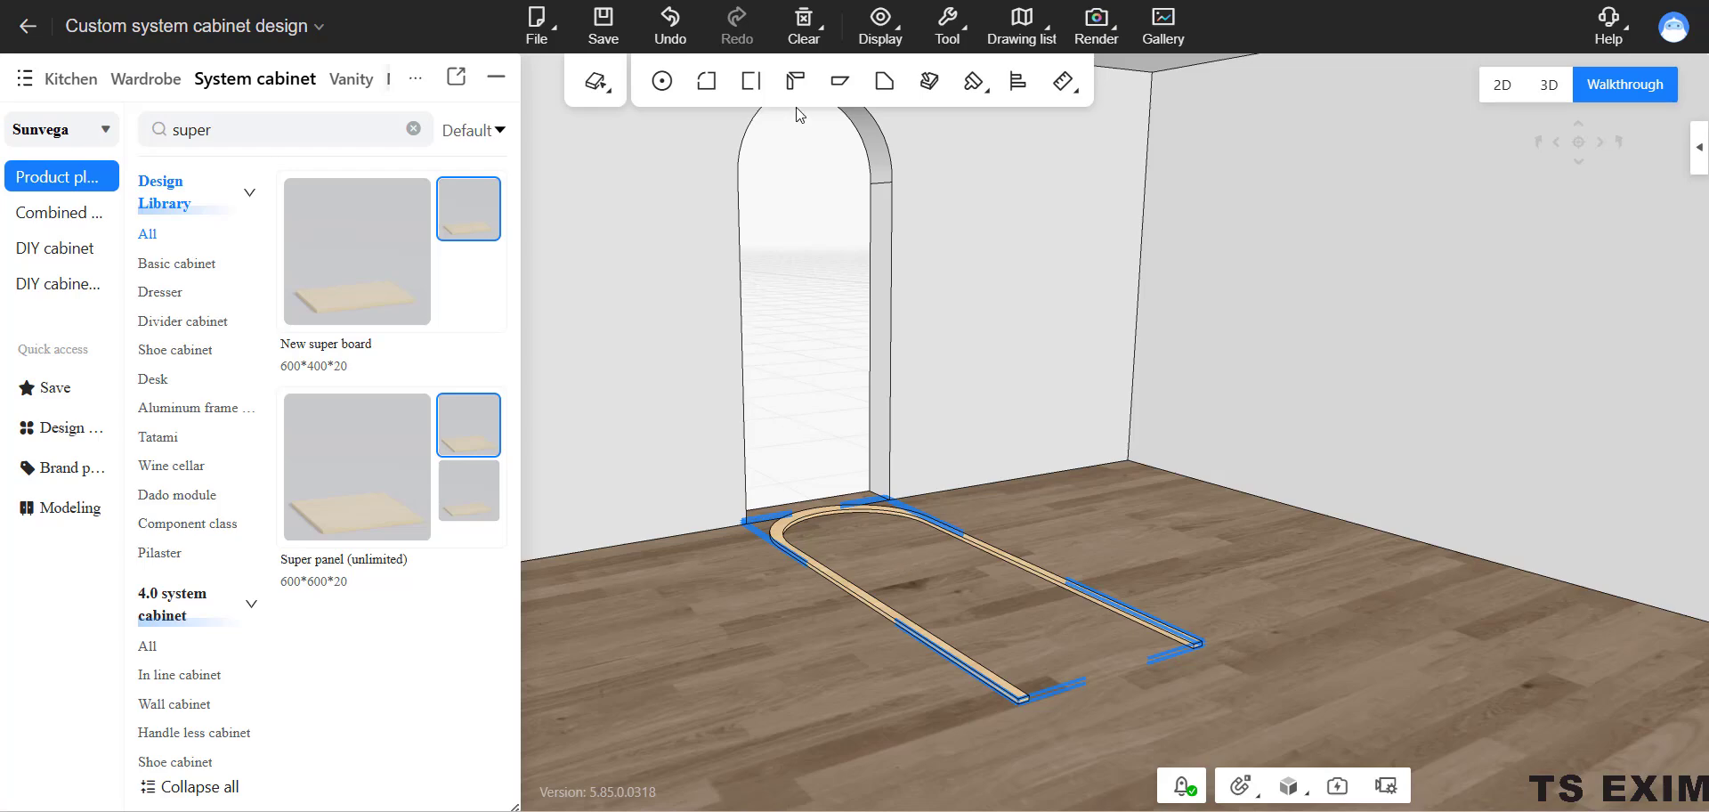
click(874, 239)
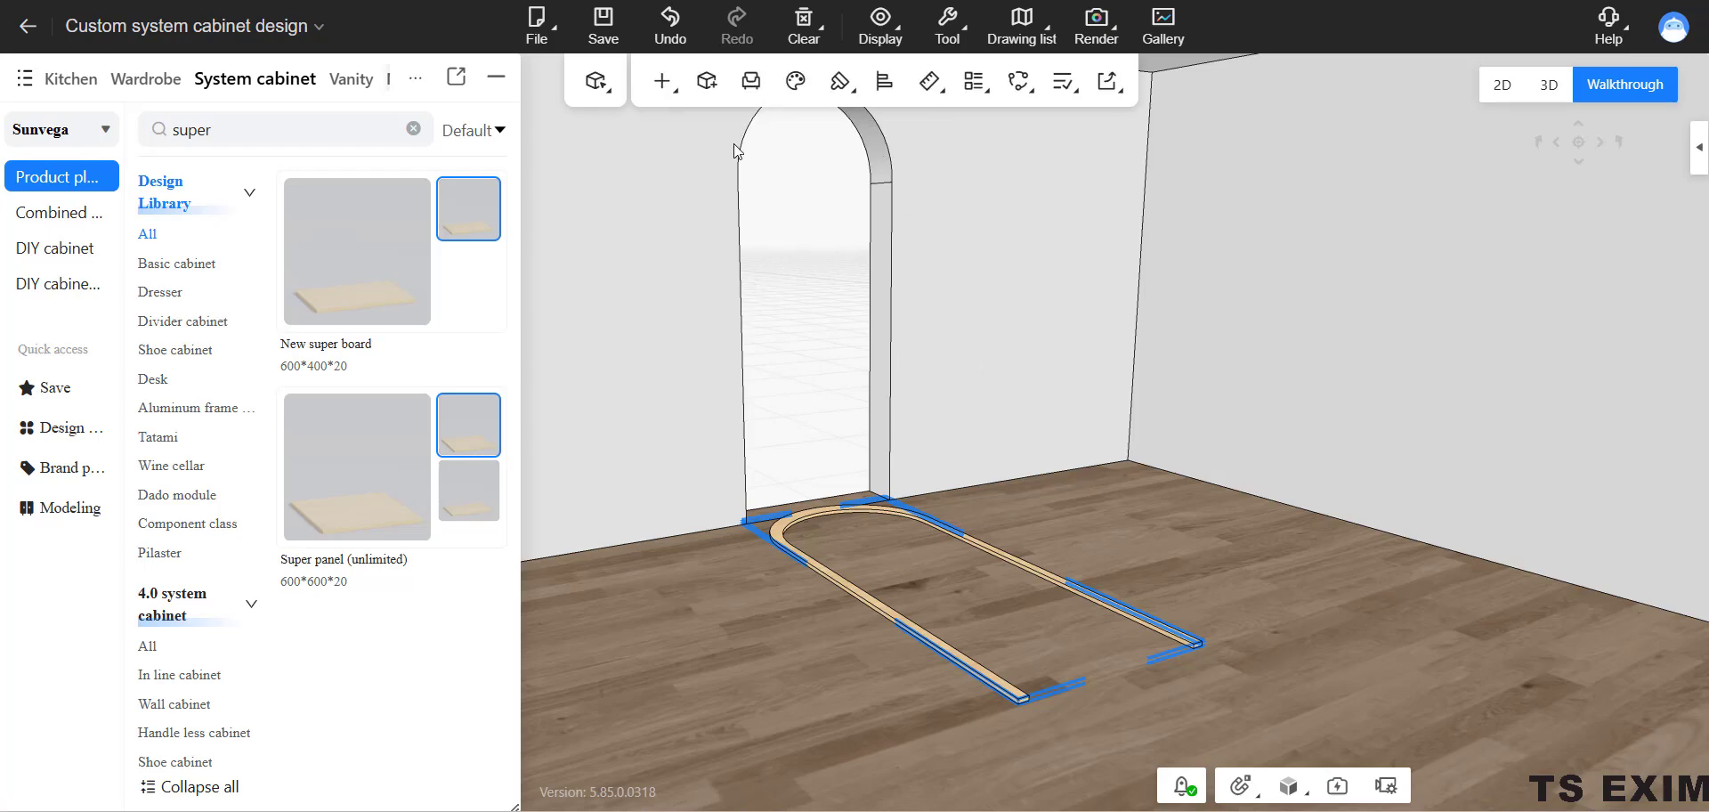
Select the arched frame lying on the floor and rotate it 90° about the X axis to stand upright.
click(817, 520)
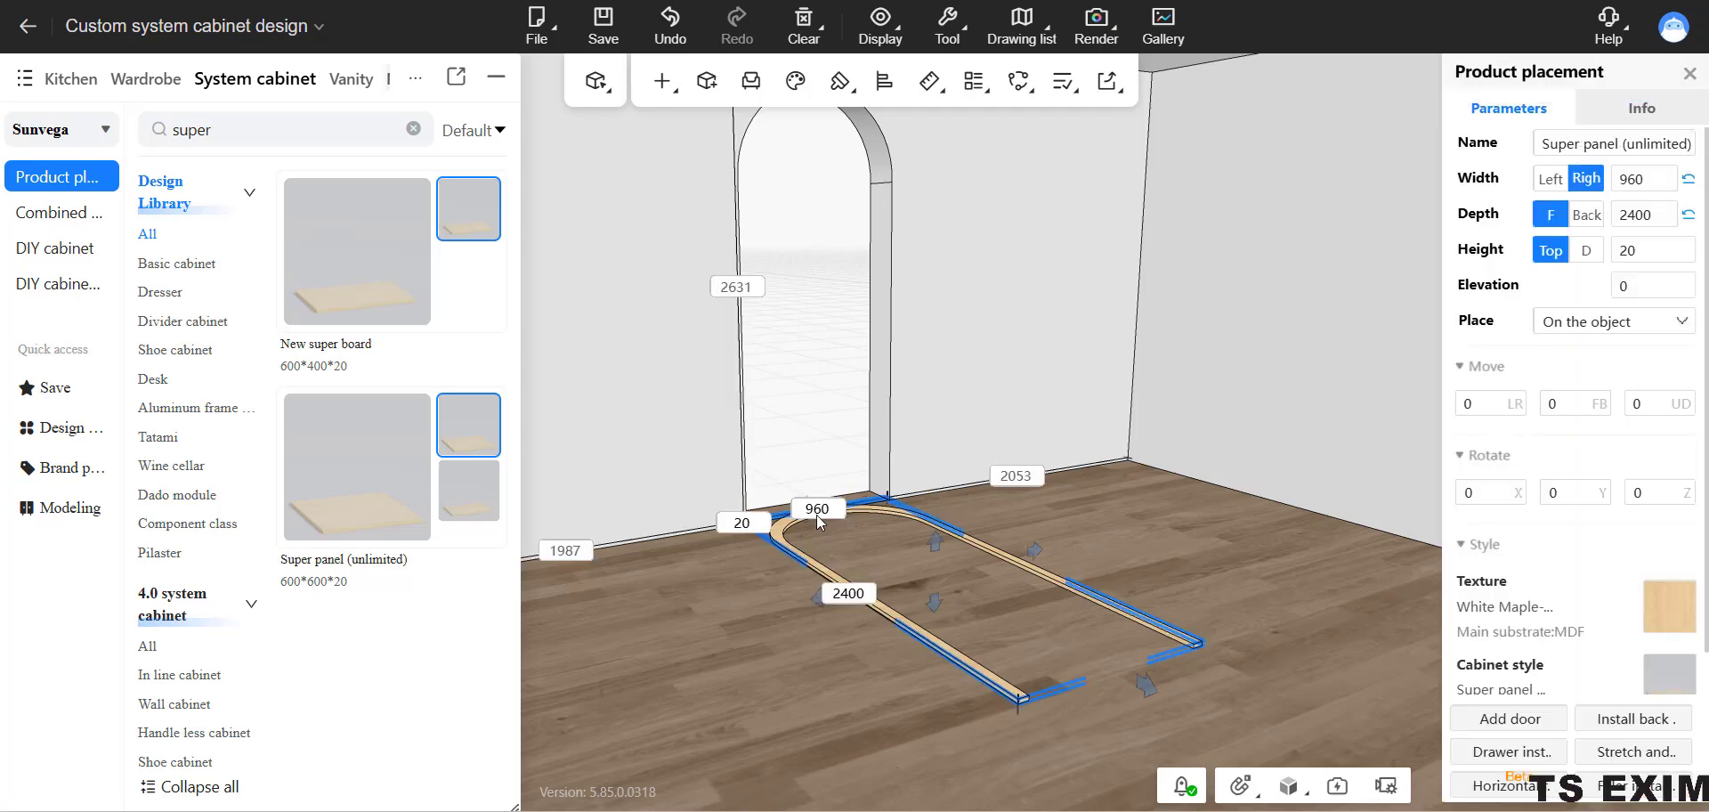
click(819, 522)
drag(990, 548, 997, 731)
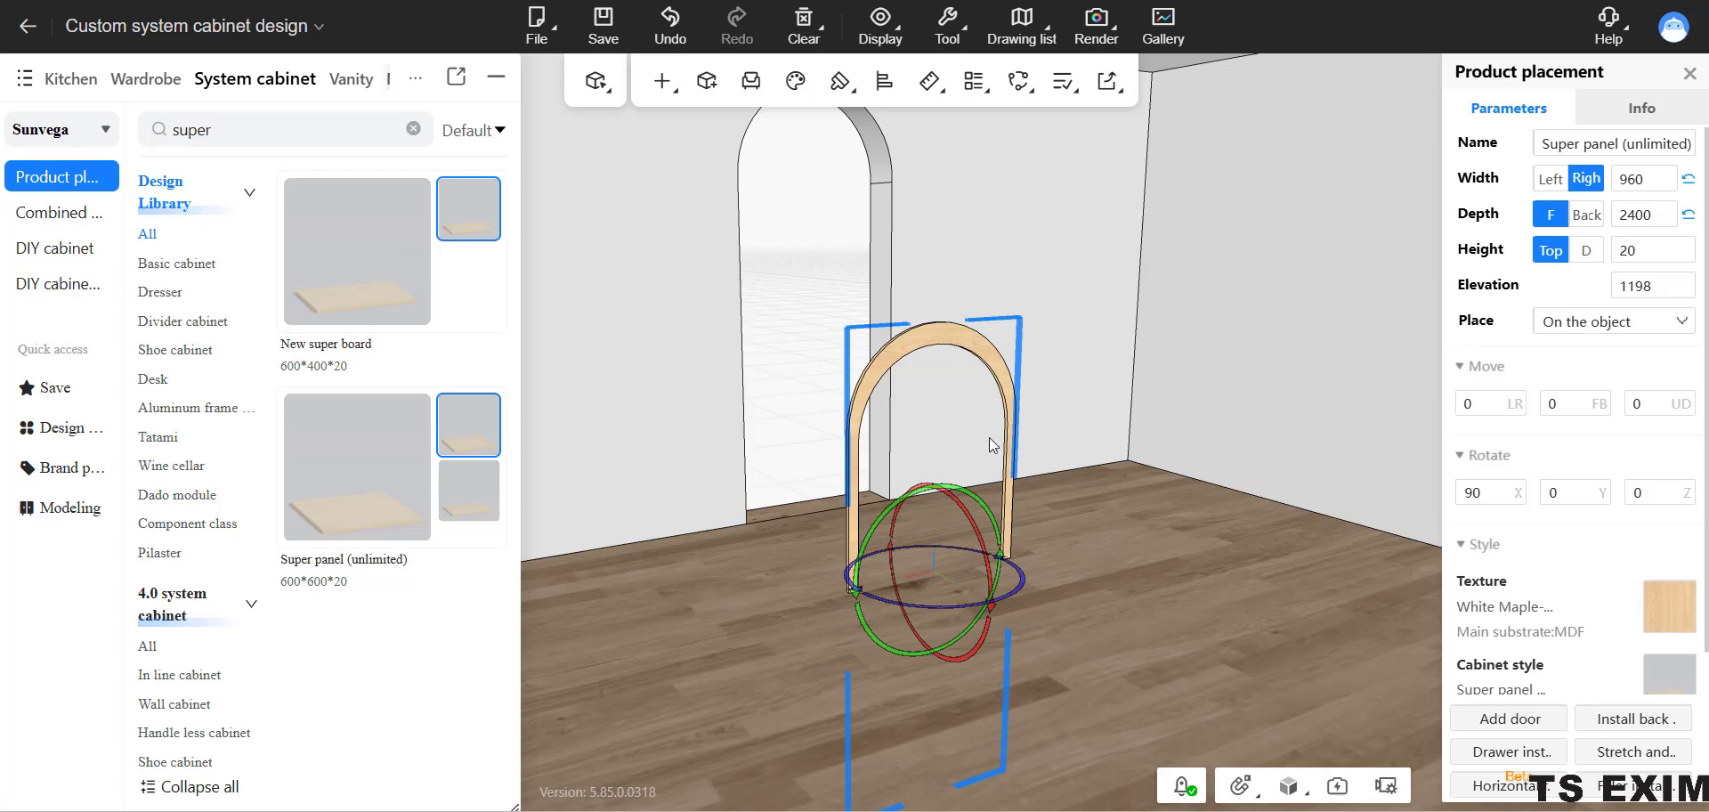
Raise the upright frame with three-axis movement to an elevation of 2400 at the arched doorway.
drag(1054, 429, 1028, 379)
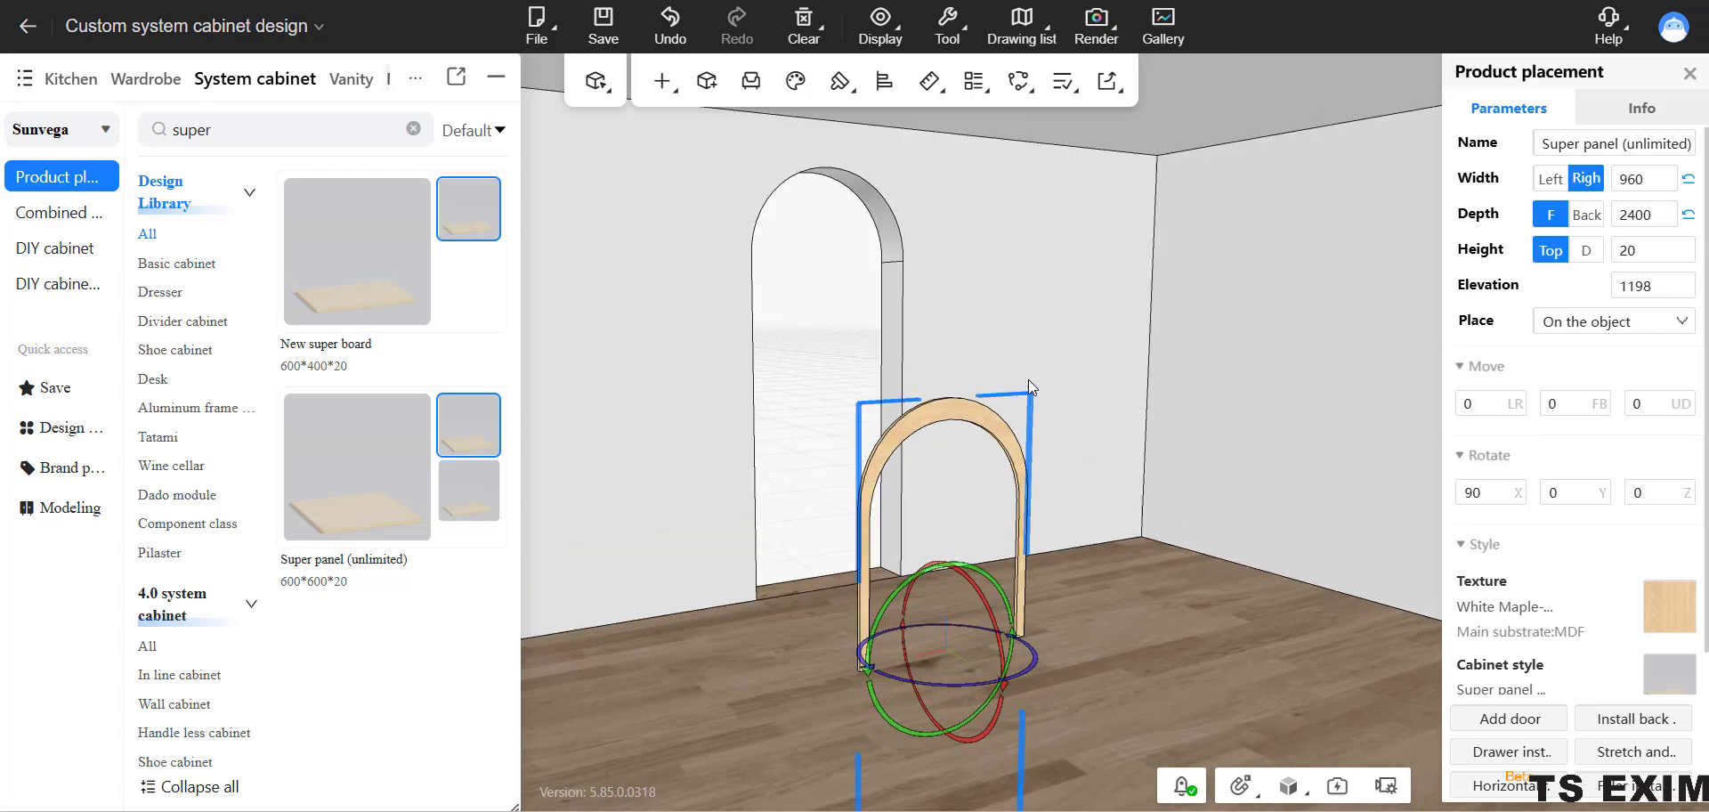
click(1028, 379)
scroll(952, 213, down, 1)
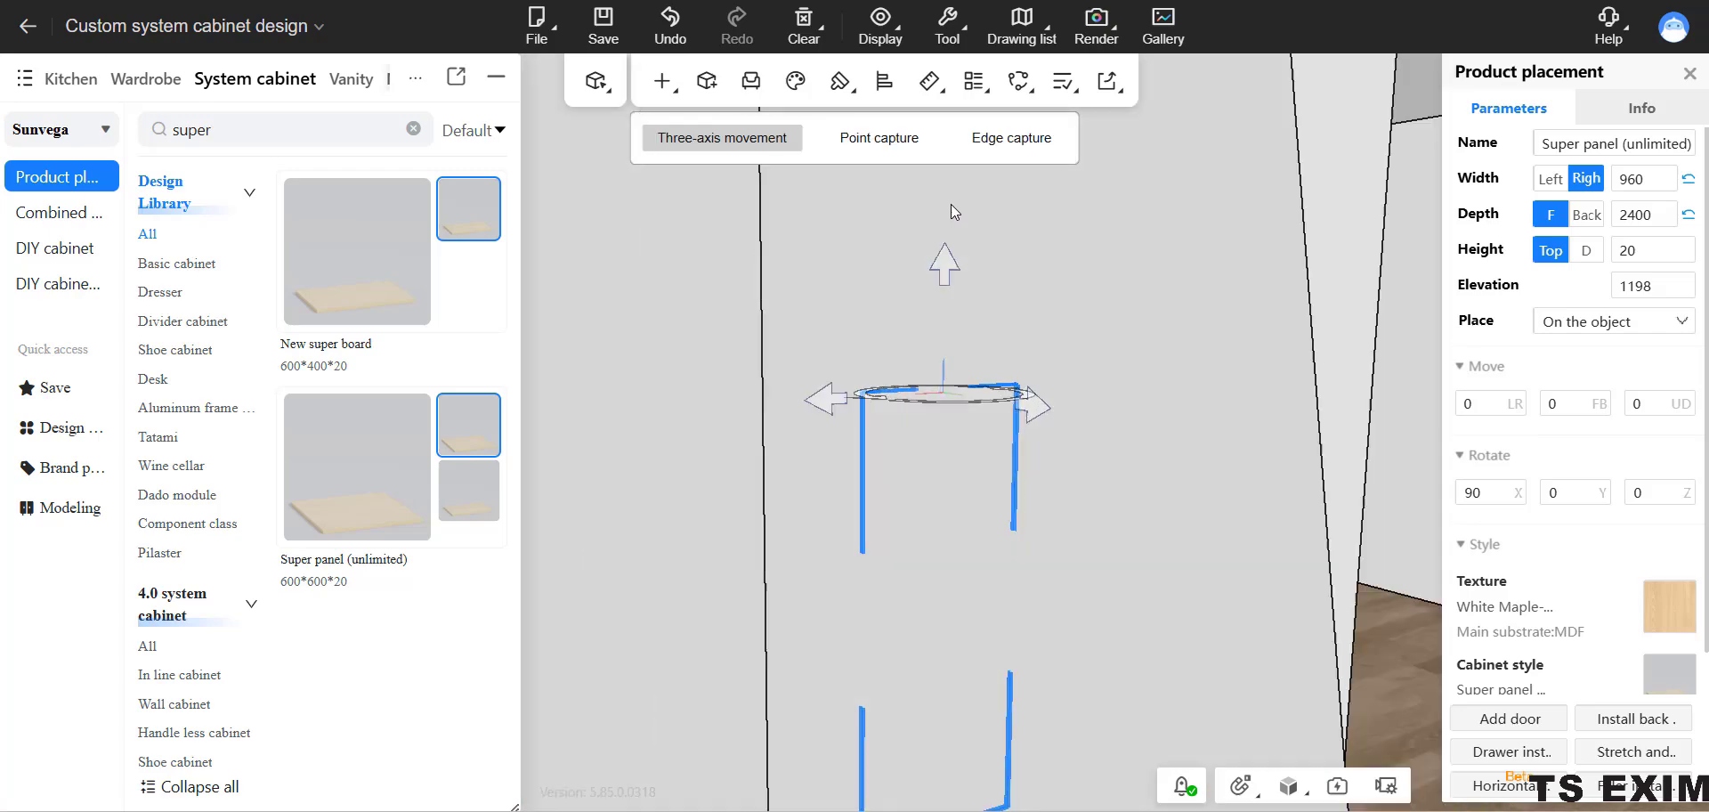
scroll(946, 285, up, 3)
drag(935, 313, 949, 182)
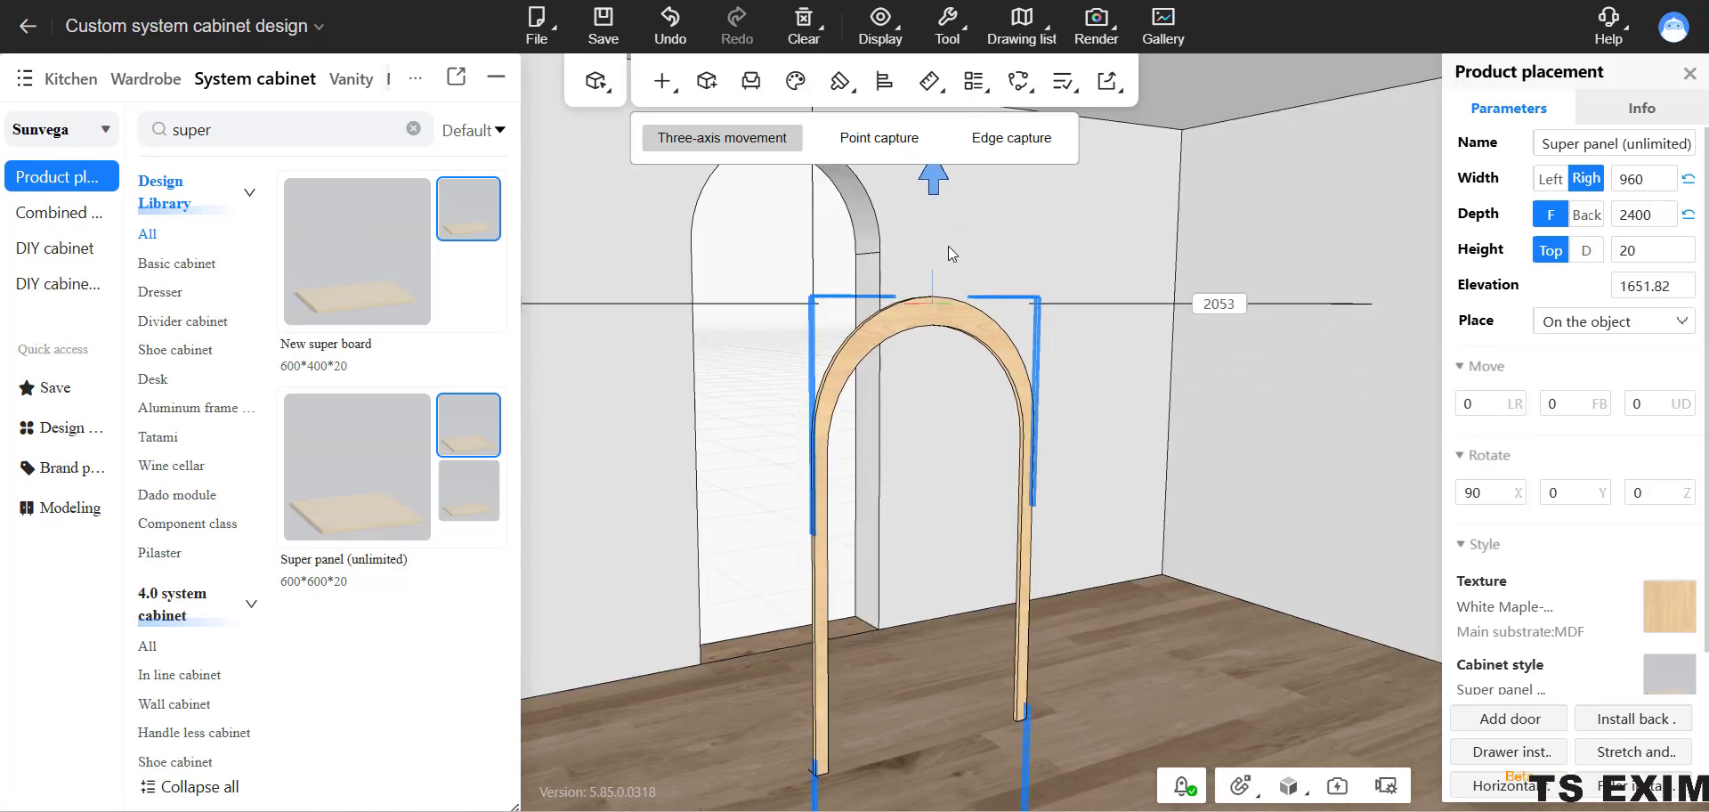
drag(976, 464, 1022, 461)
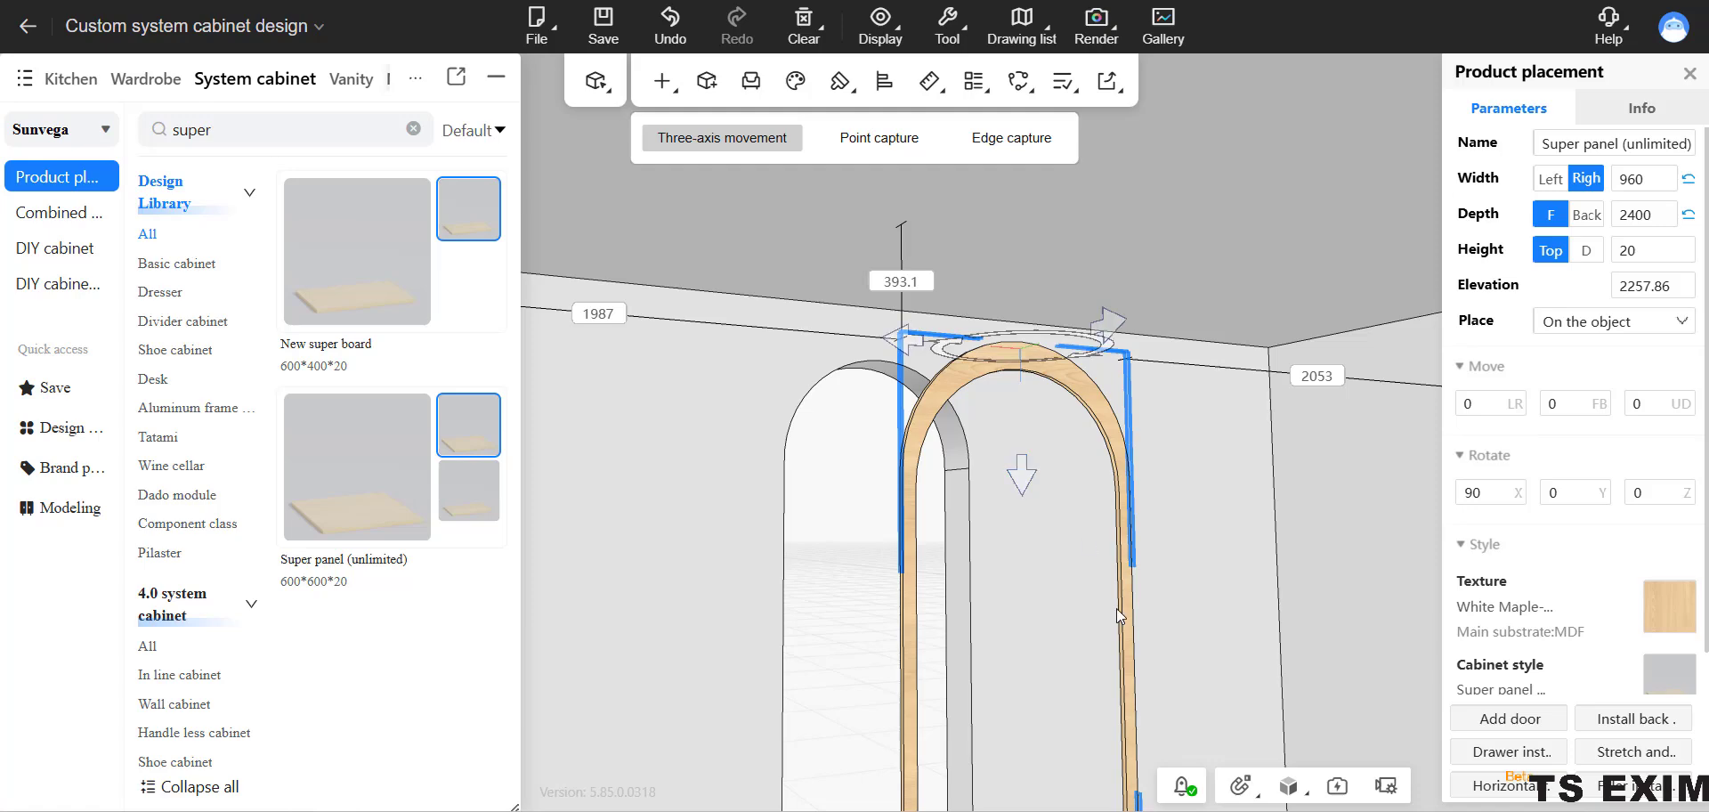
drag(1125, 743, 885, 249)
drag(851, 422, 852, 406)
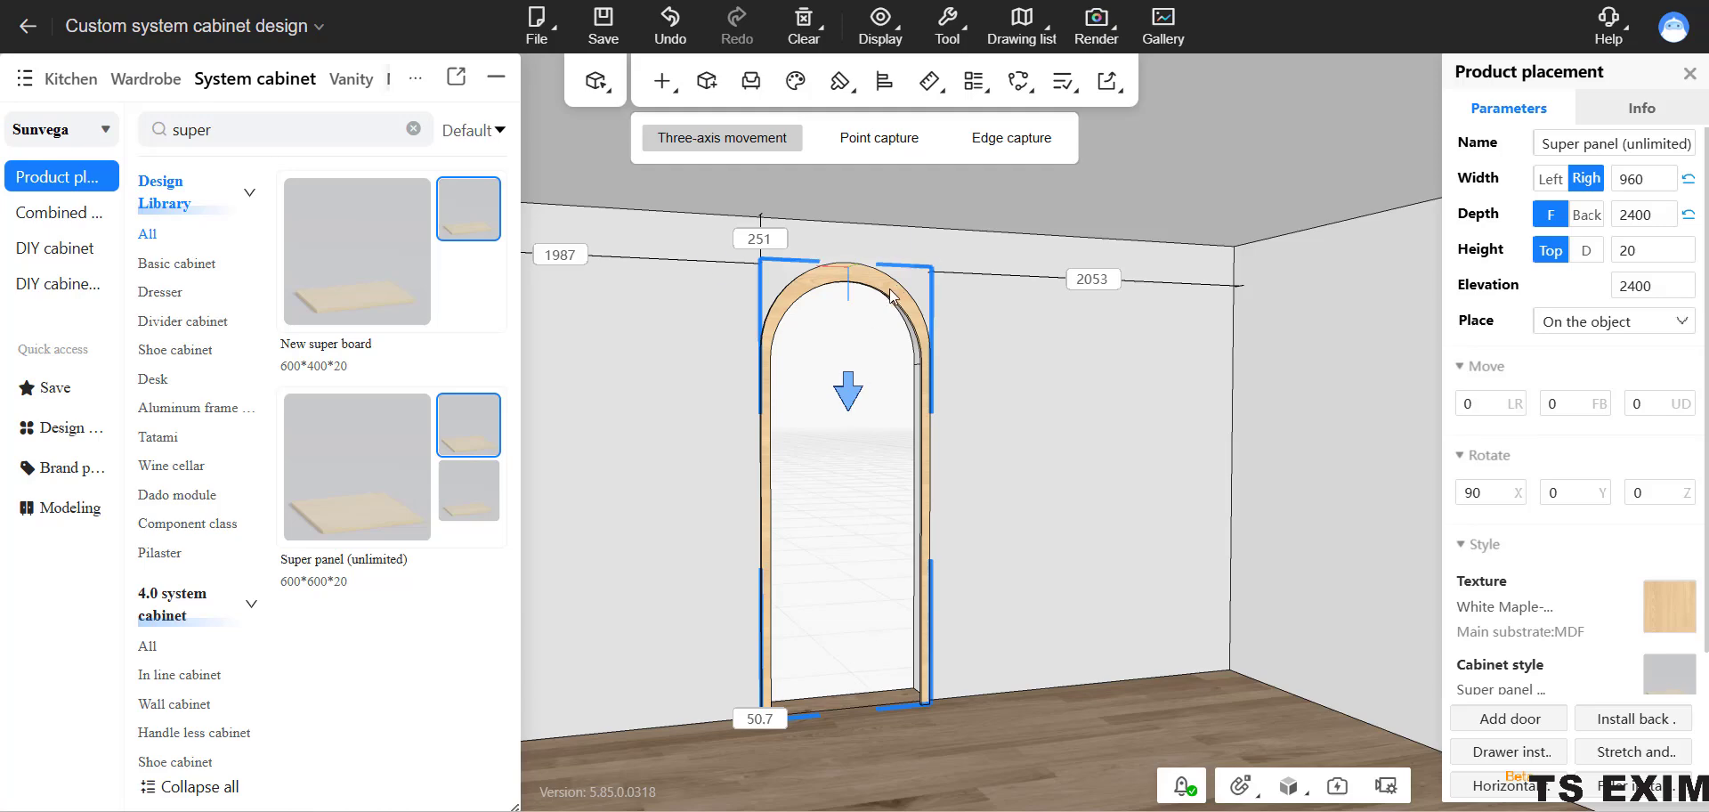
Fine-tune the frame's depth position in the arched doorway opening.
drag(901, 248, 903, 248)
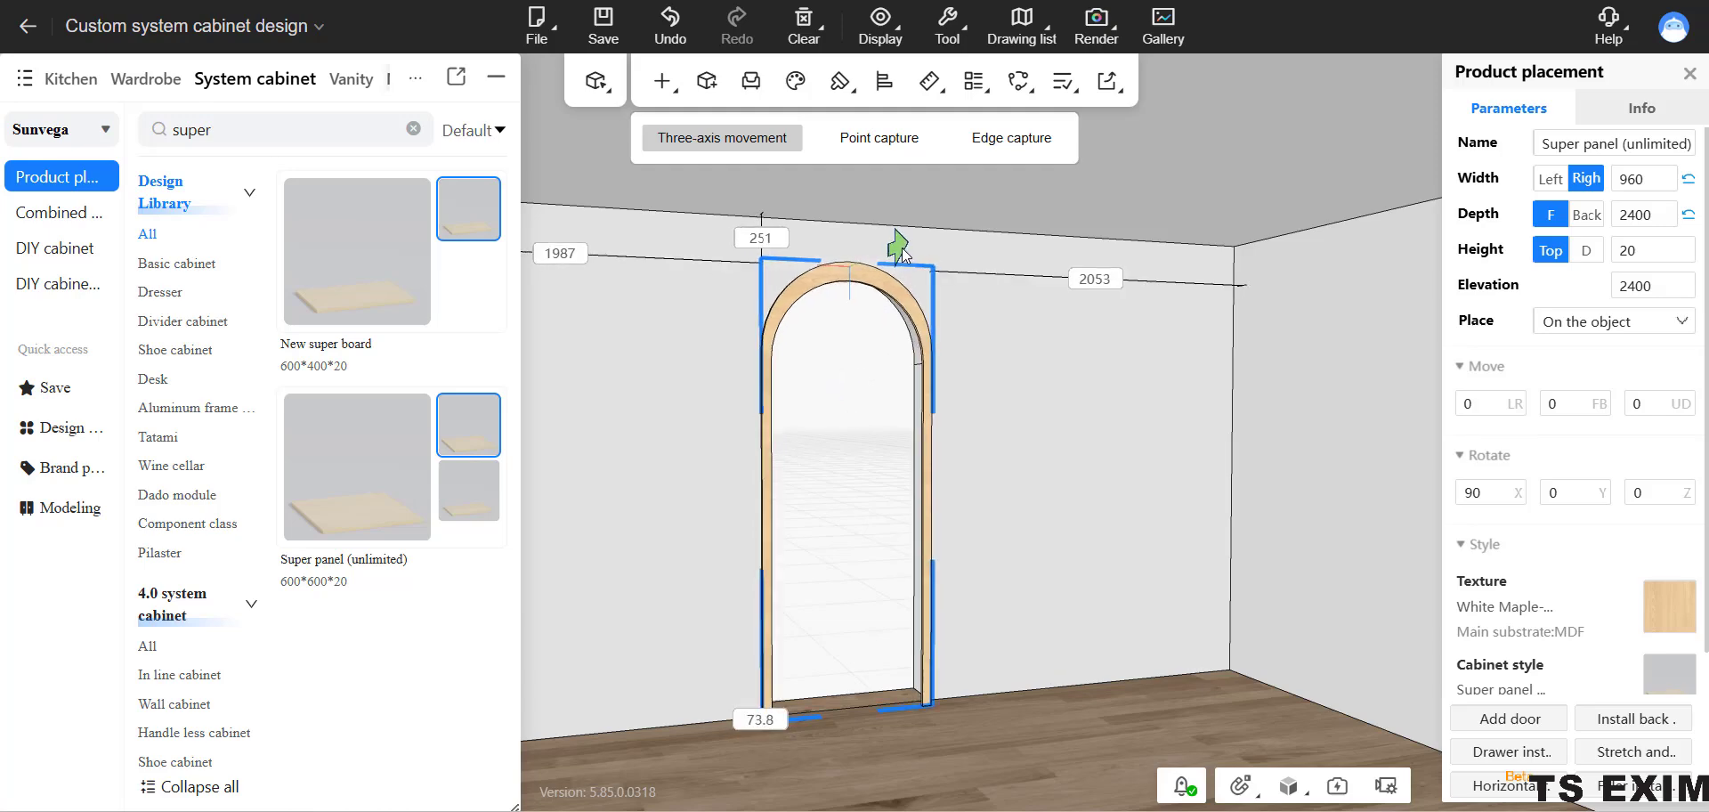
right_drag(1018, 453, 857, 546)
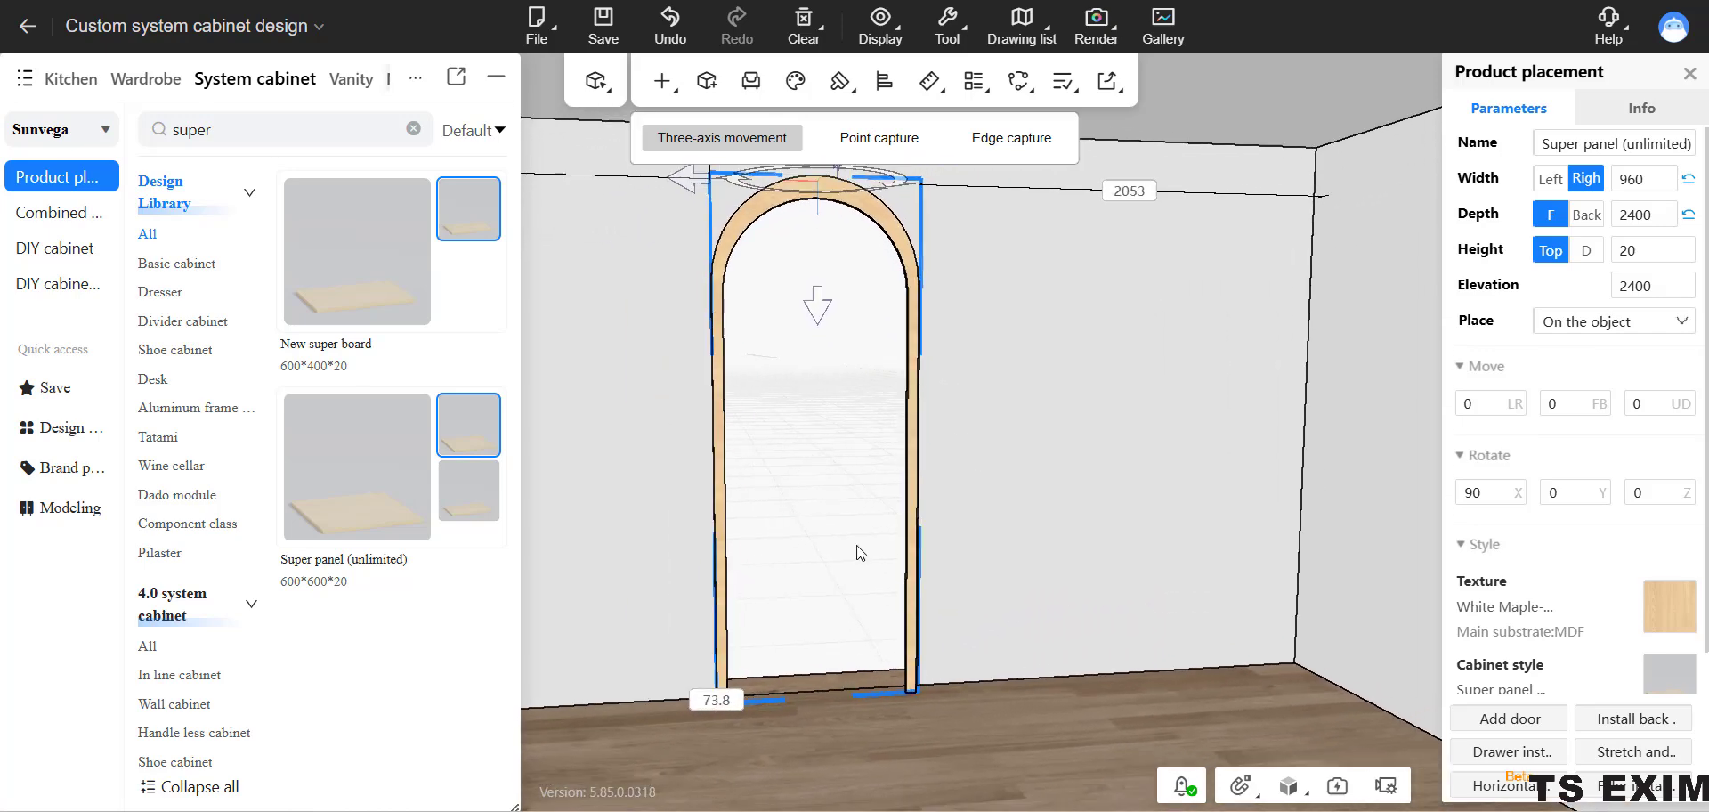
click(1017, 363)
click(887, 239)
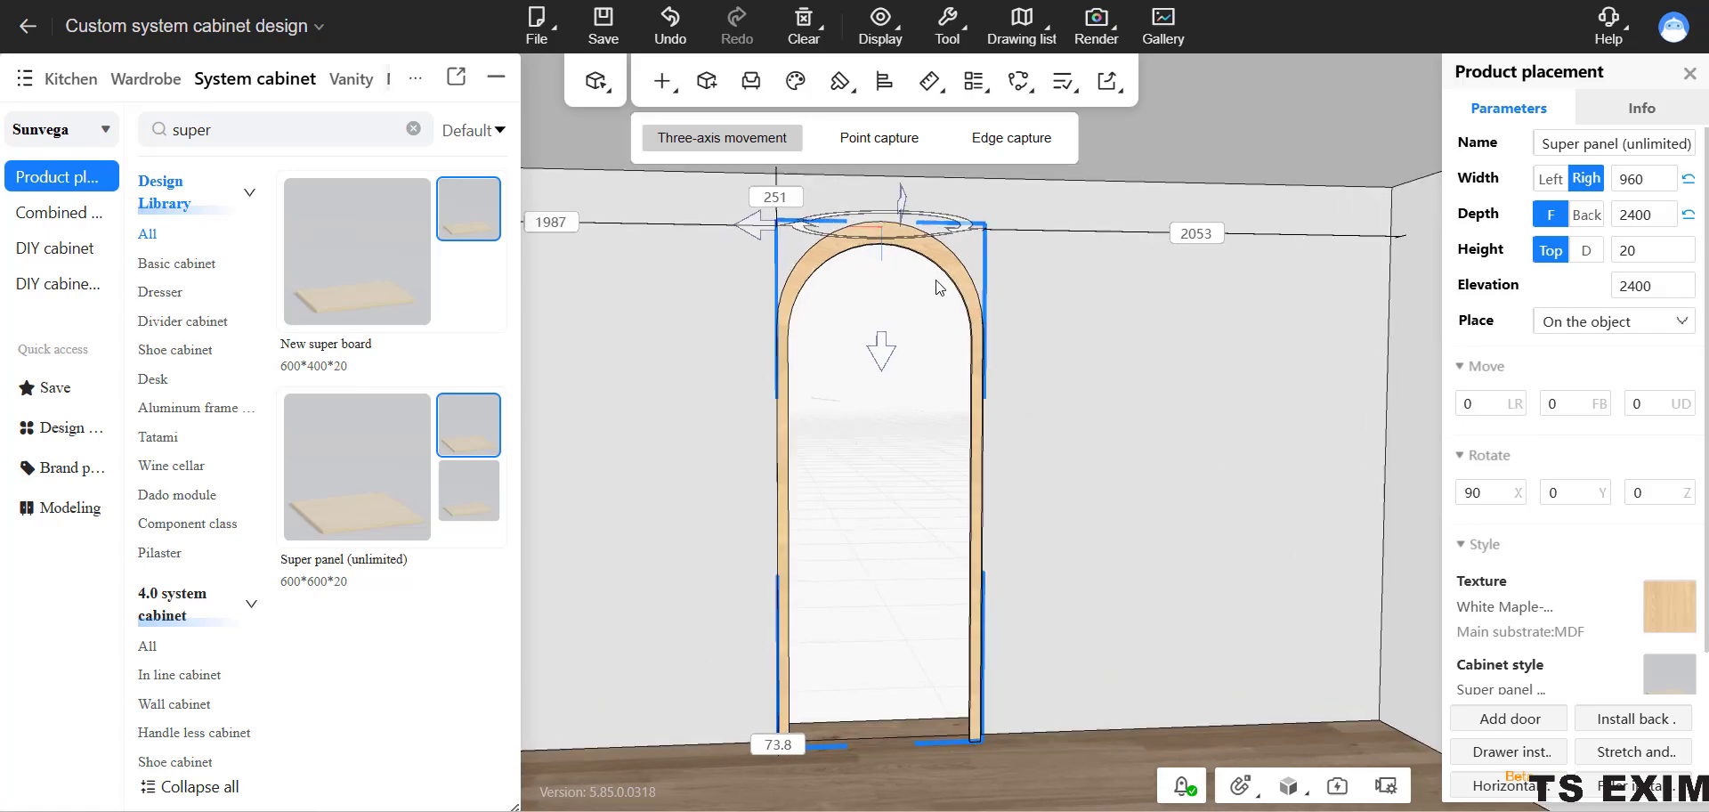
Examine the door frame's width, depth and height parameters and the direction each one controls.
click(1625, 248)
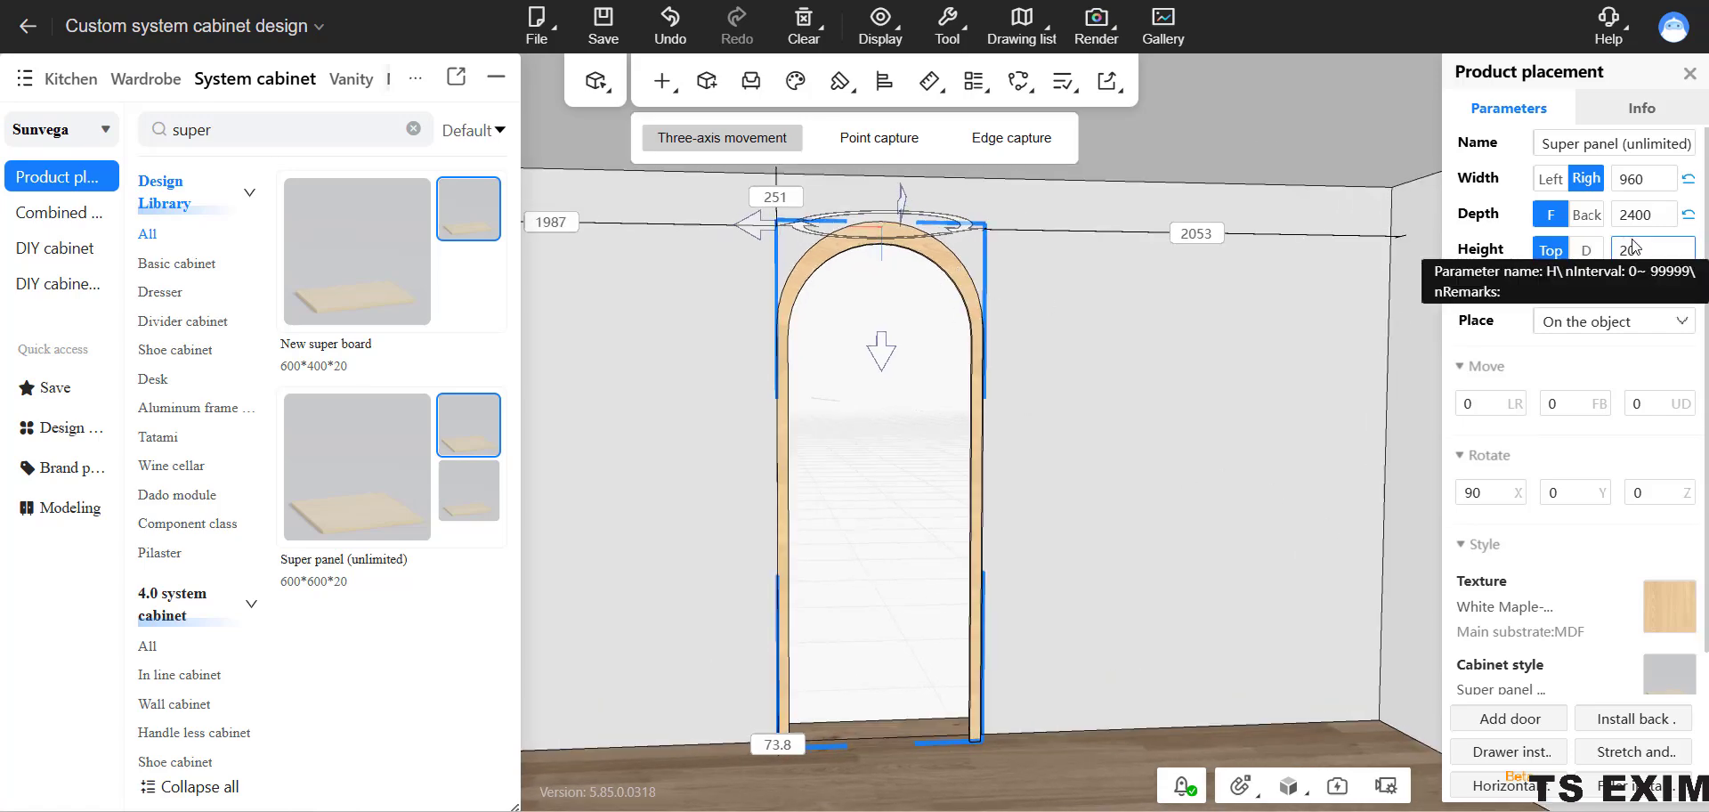
click(1633, 249)
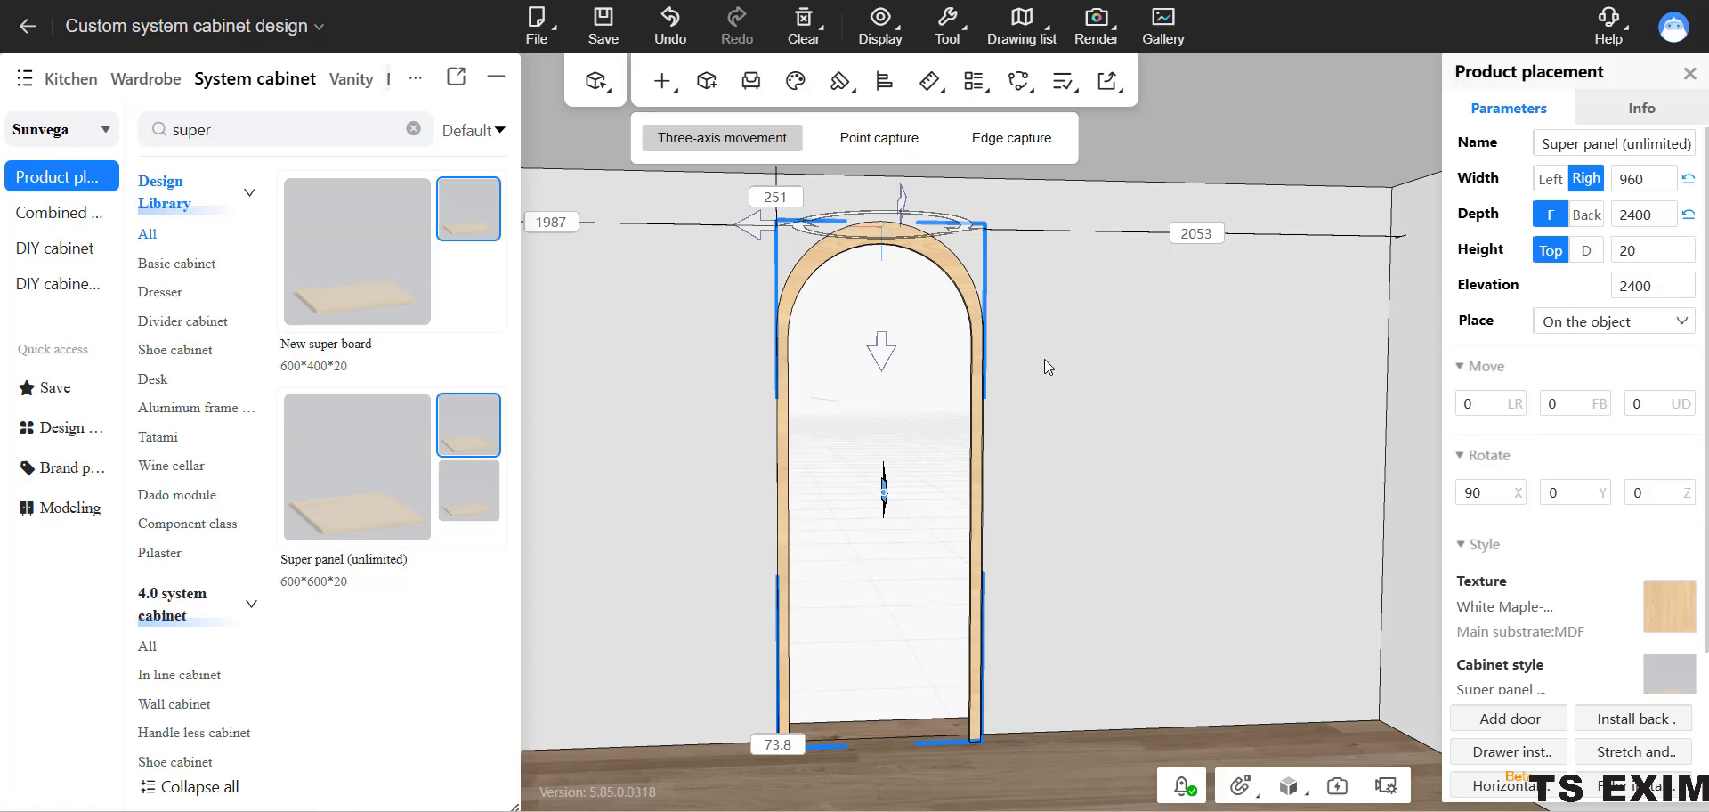
drag(1043, 360, 1046, 500)
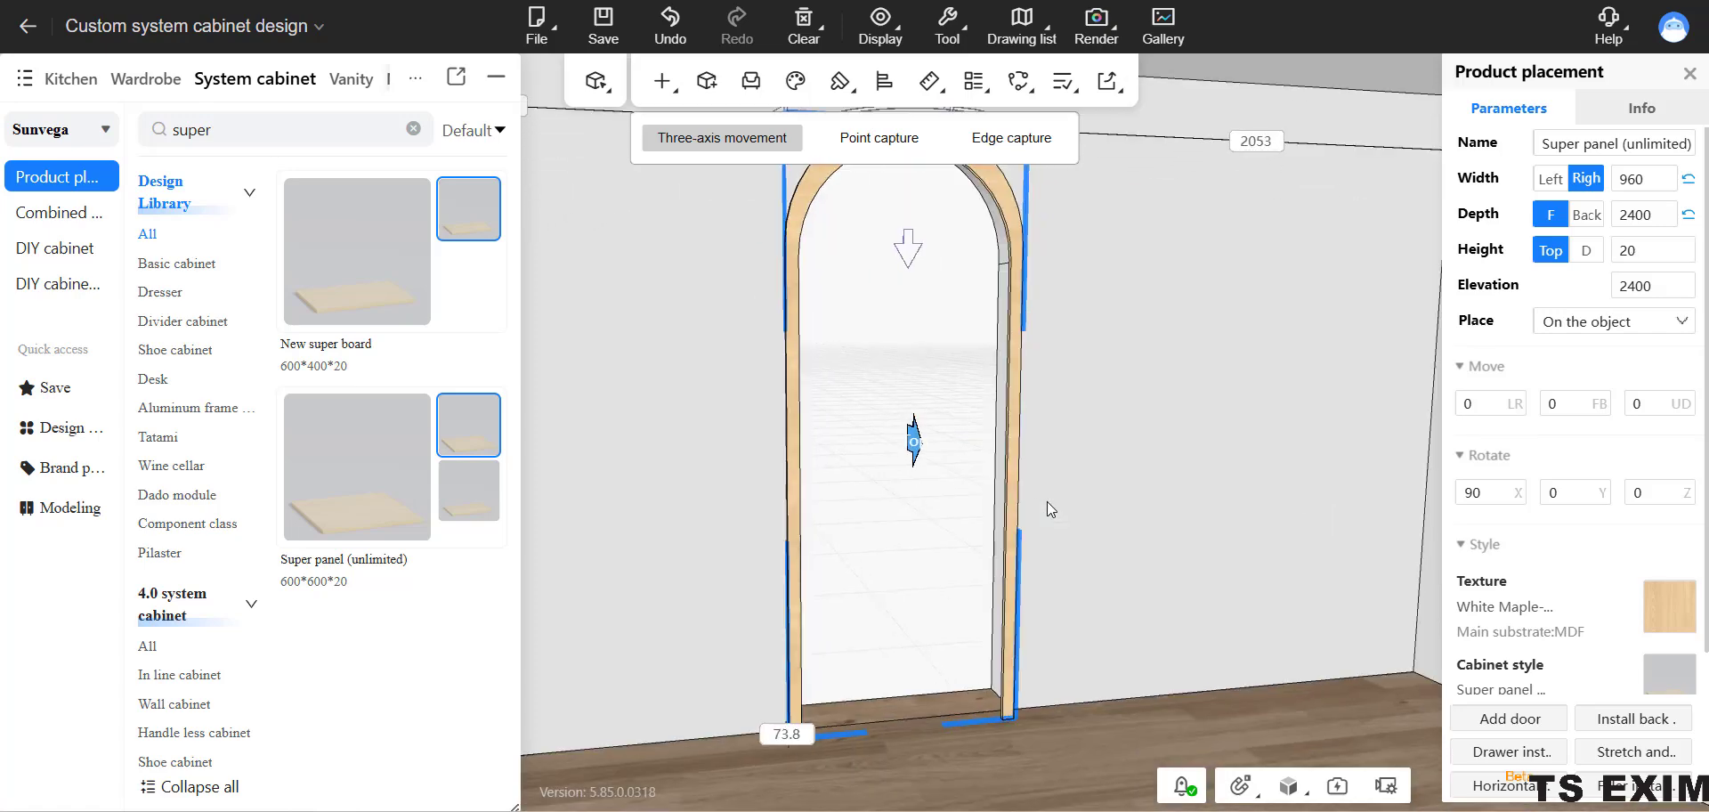
key(ctrl)
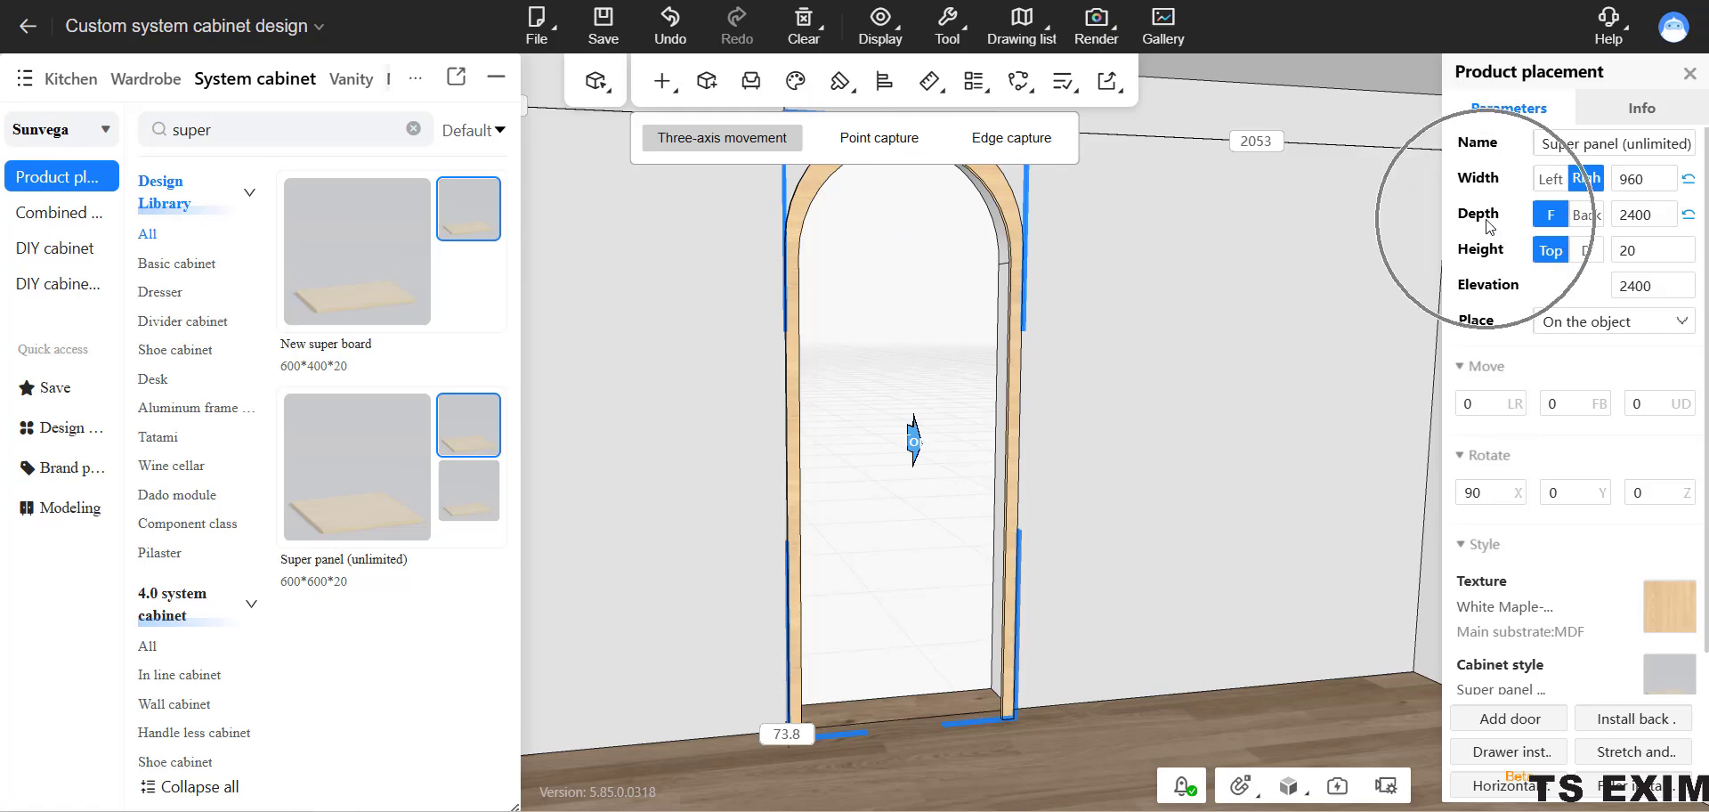
drag(1135, 432, 1129, 390)
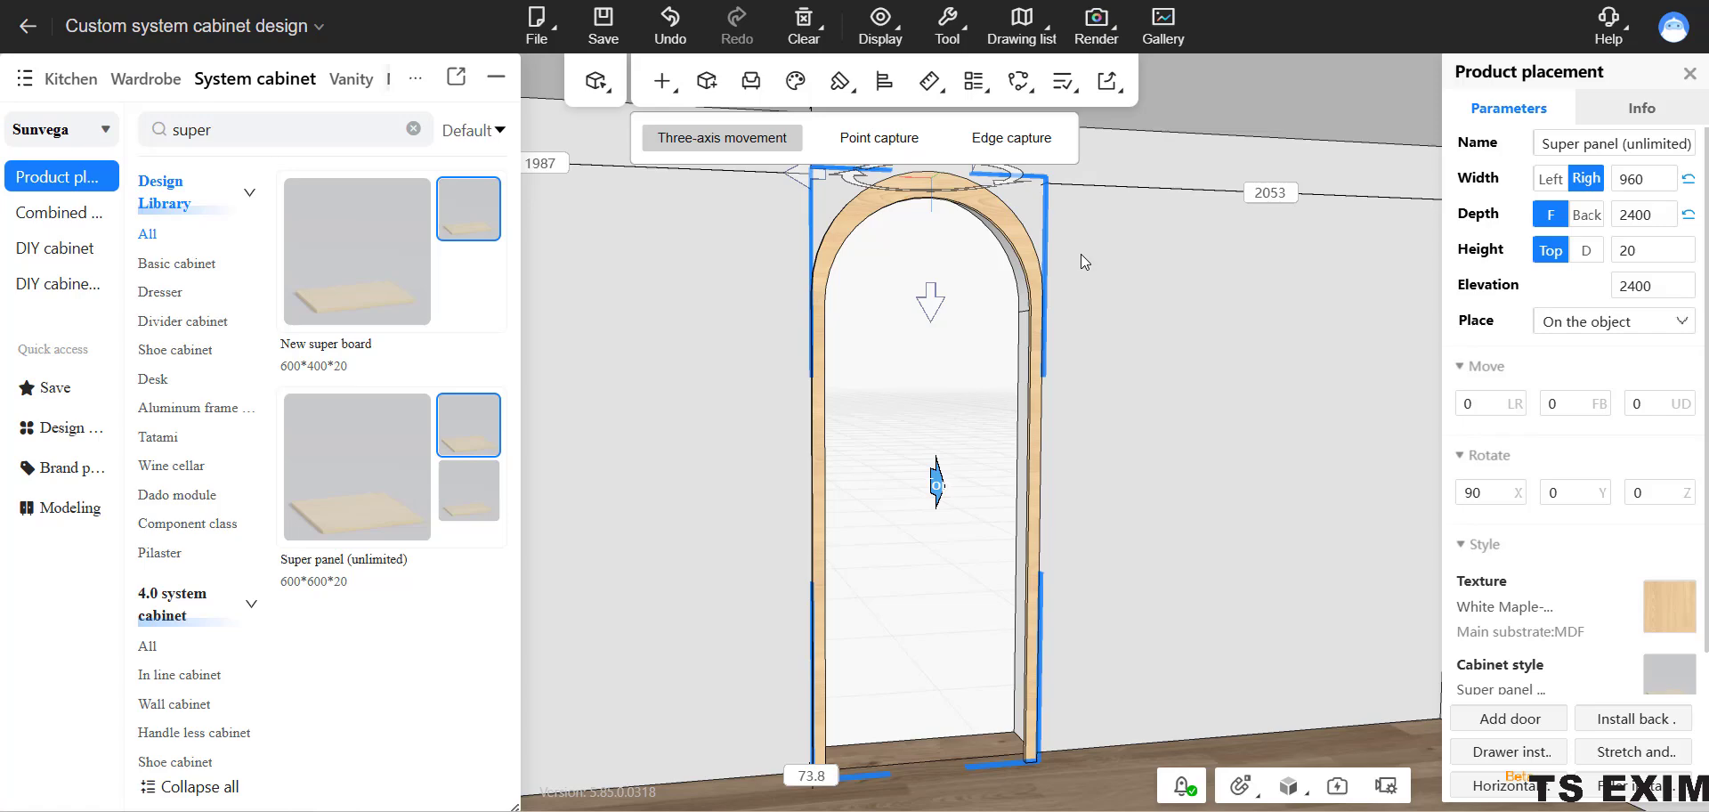
click(1631, 179)
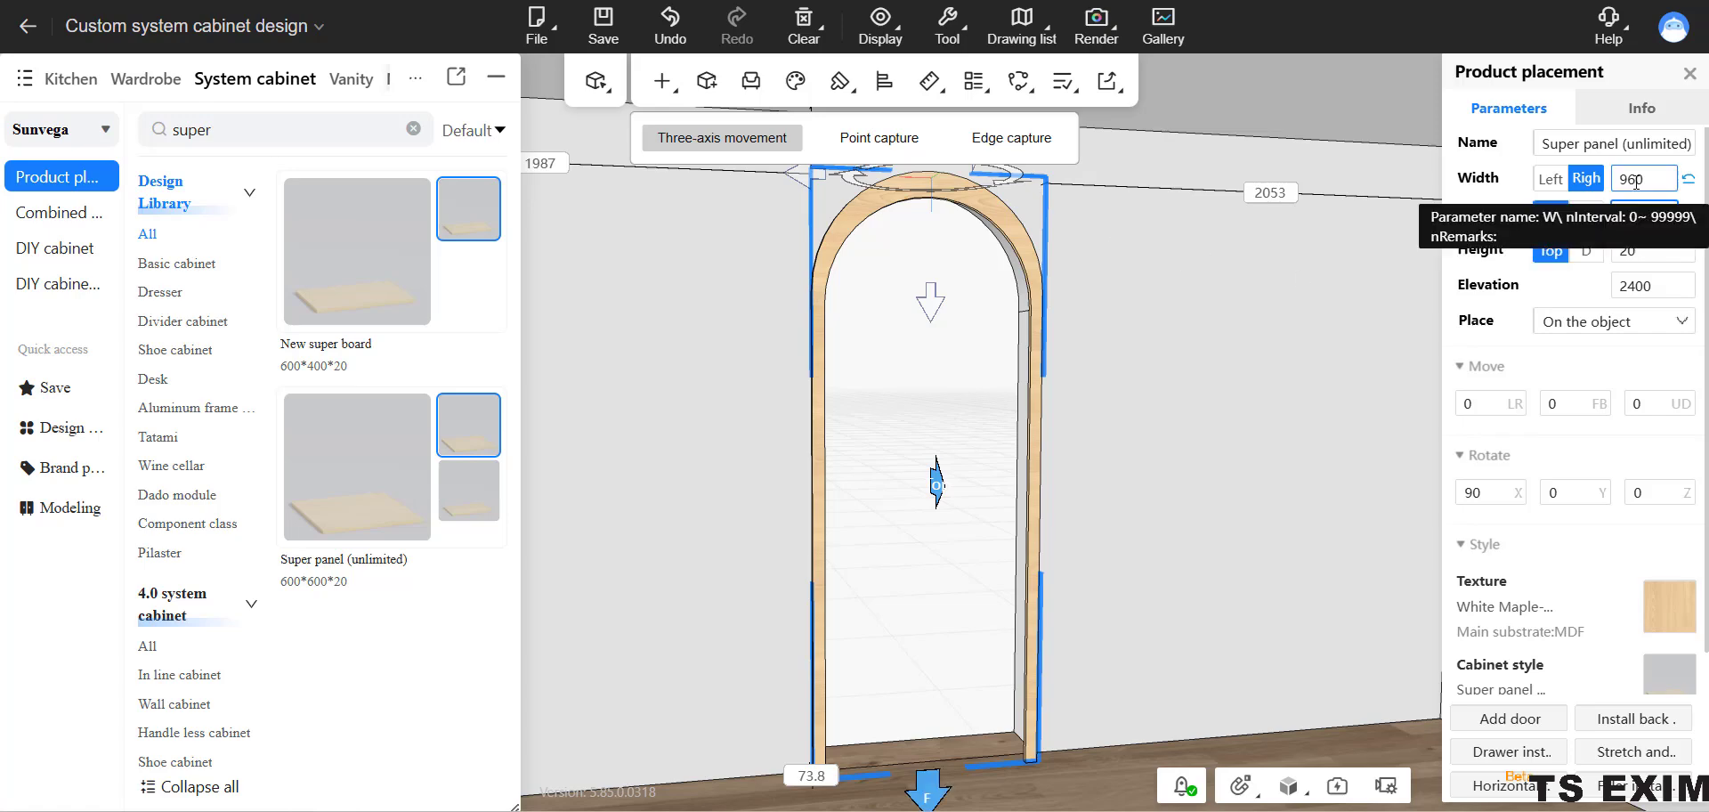
click(1648, 249)
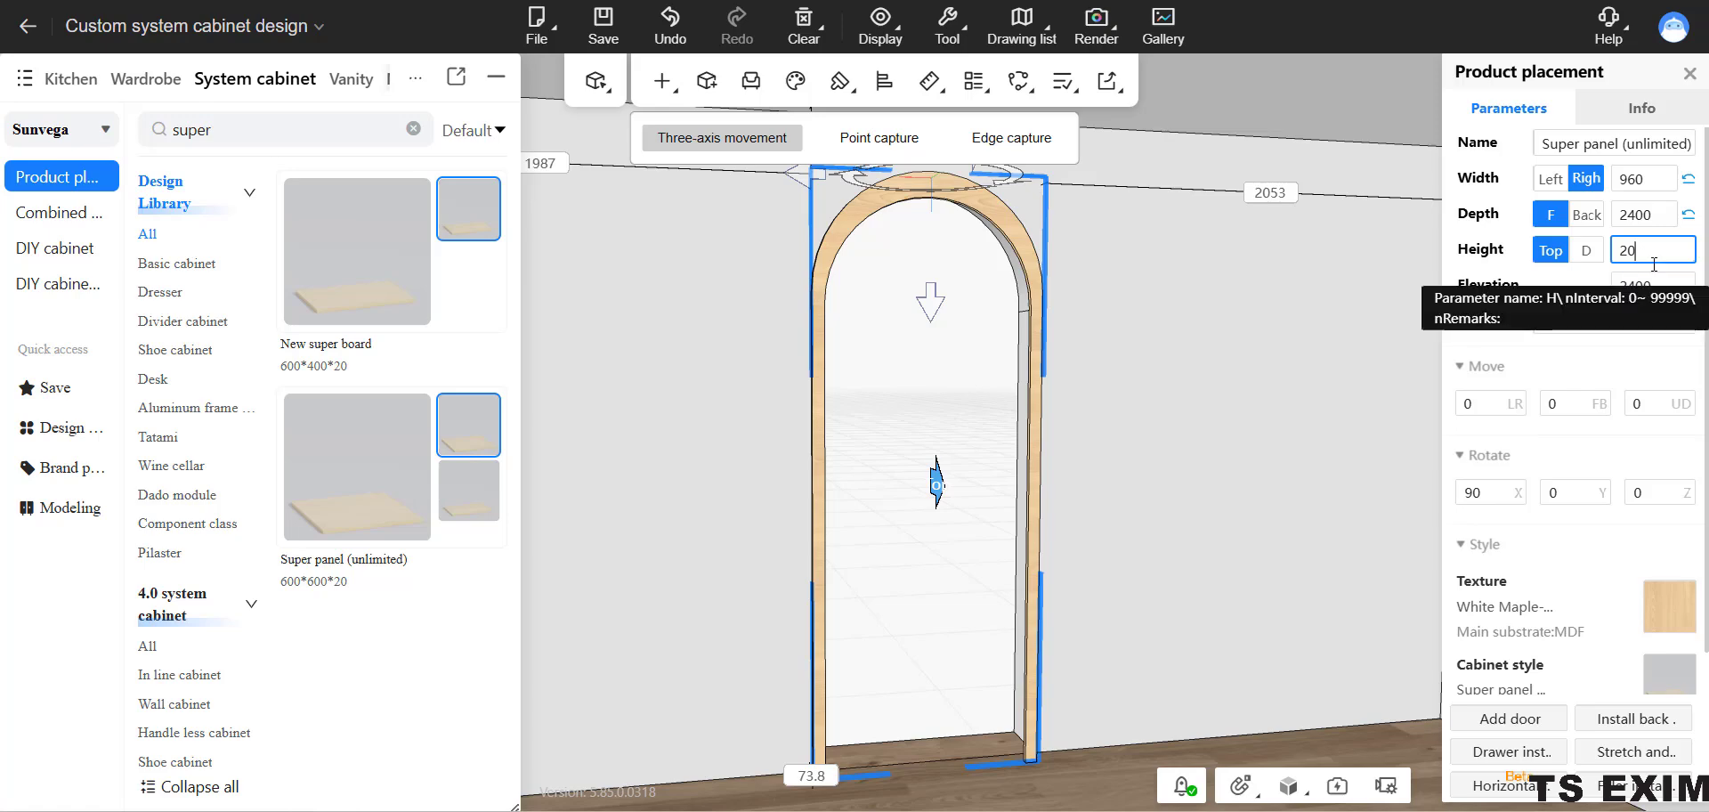
click(1551, 250)
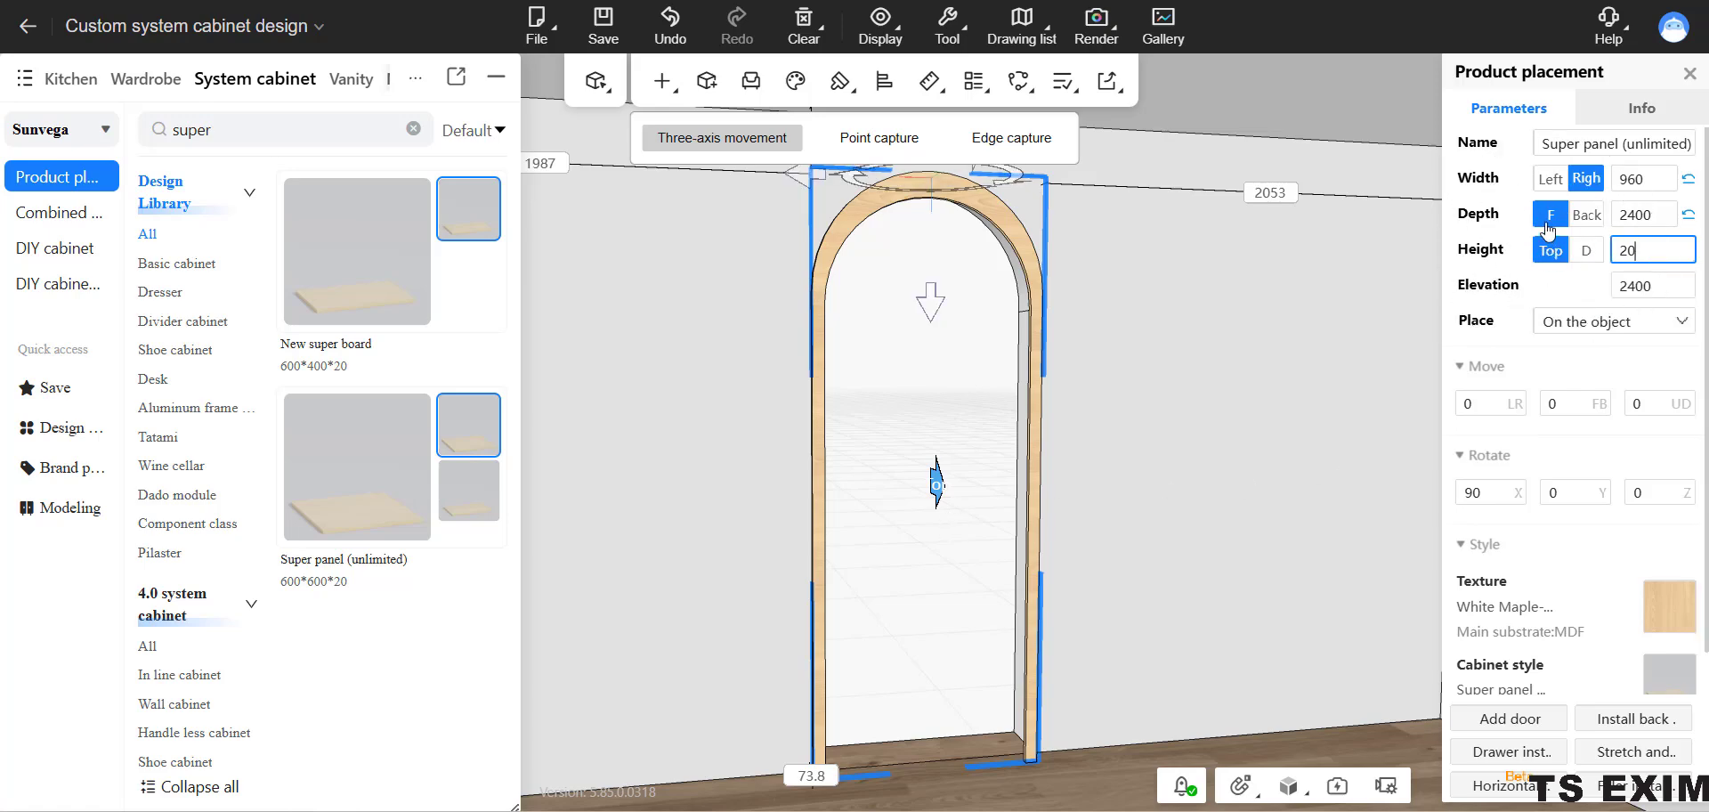
click(1547, 224)
click(1650, 250)
double_click(1619, 251)
click(1326, 375)
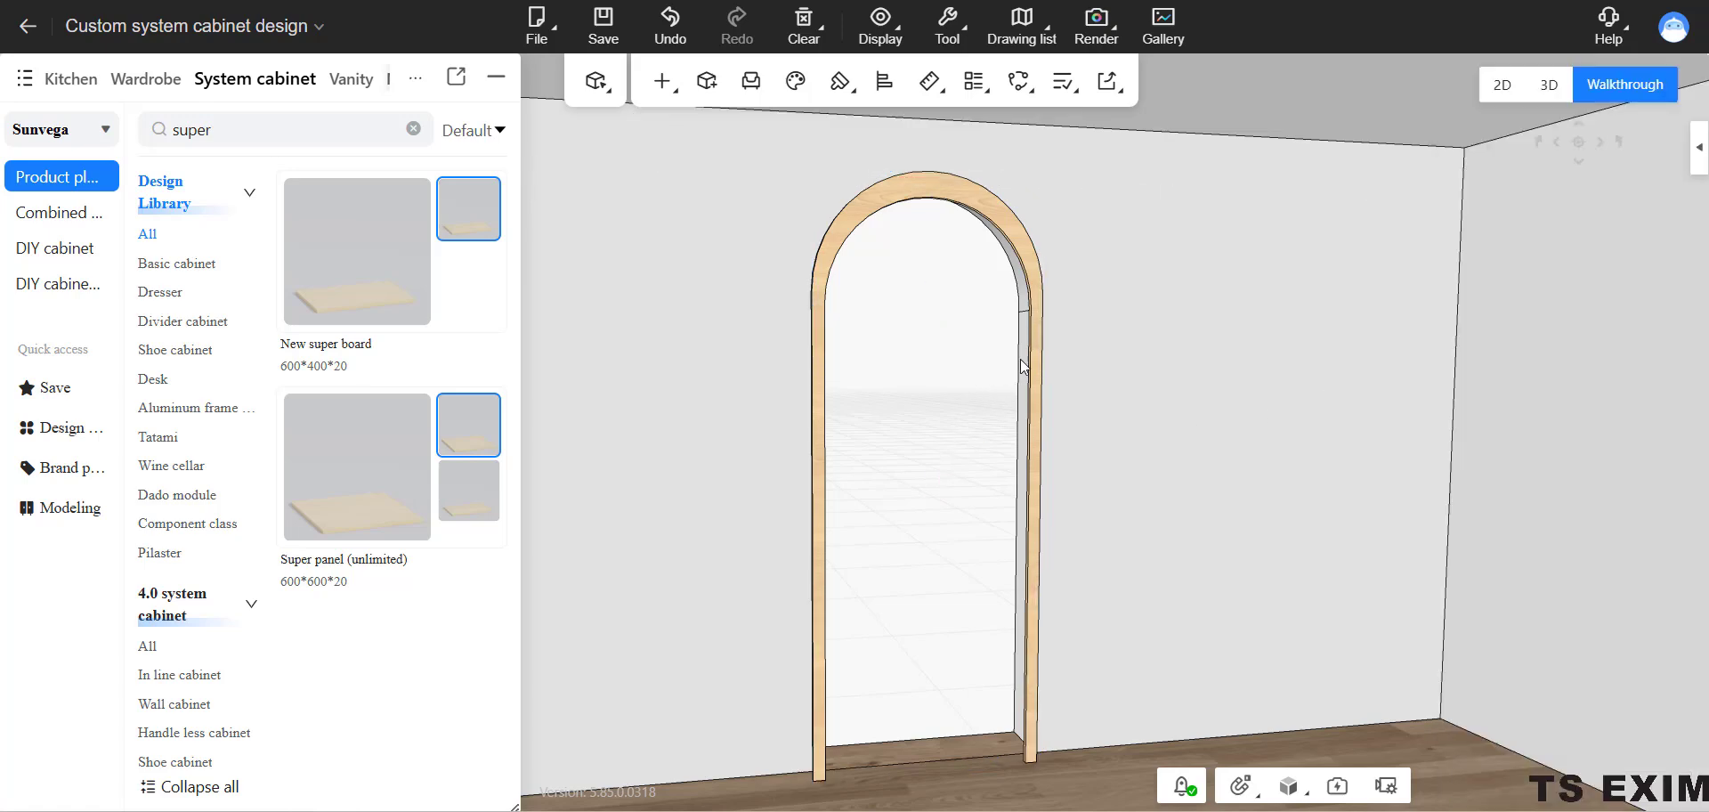
Set the arched door frame's height parameter to 30.
click(1031, 292)
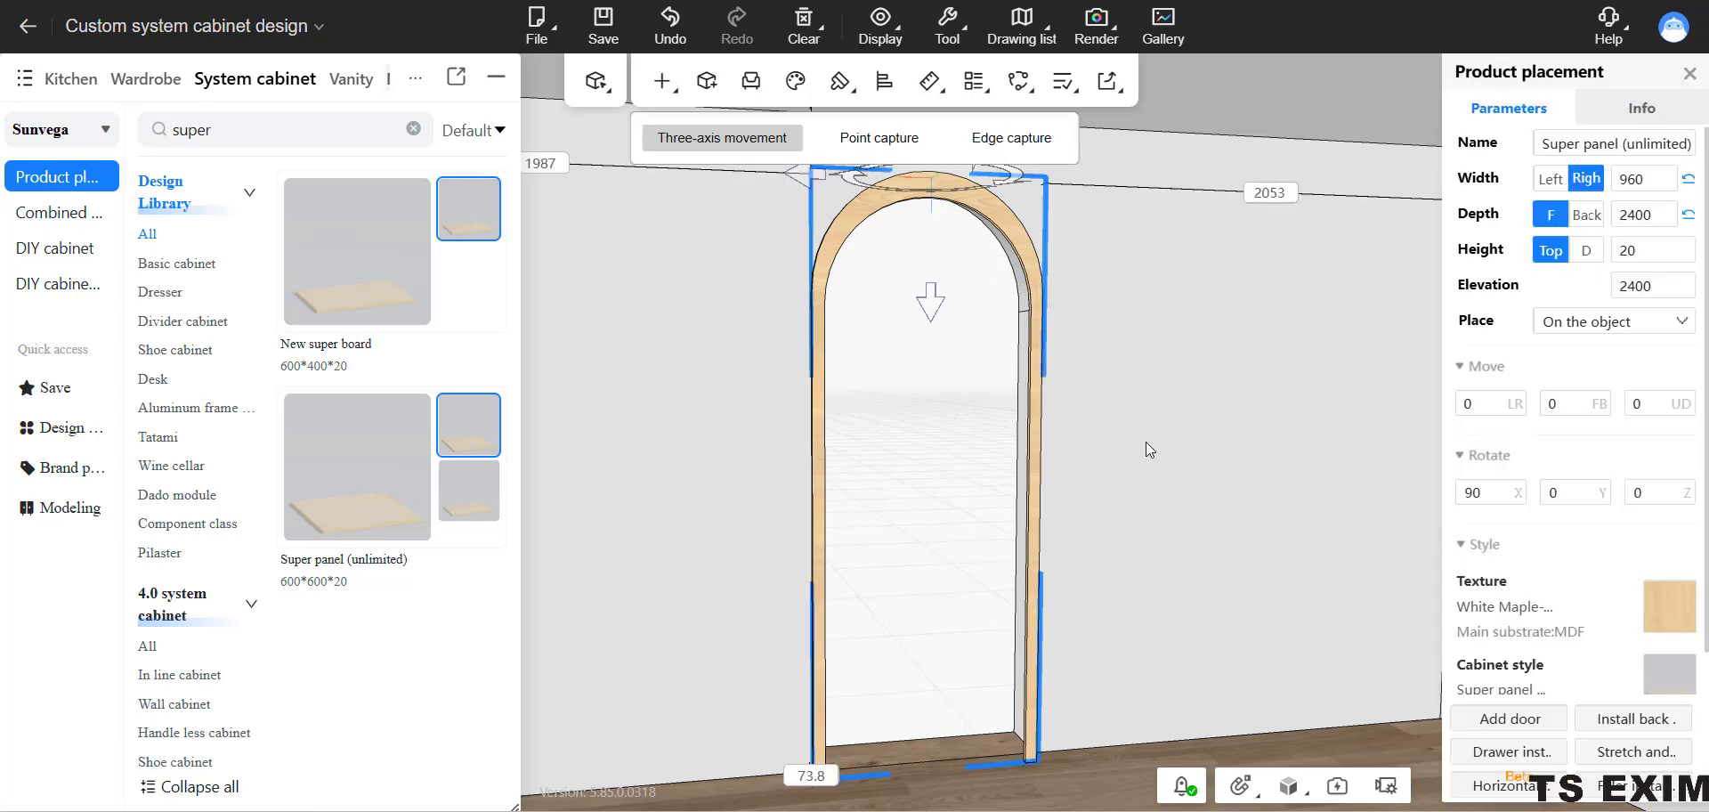
double_click(1627, 250)
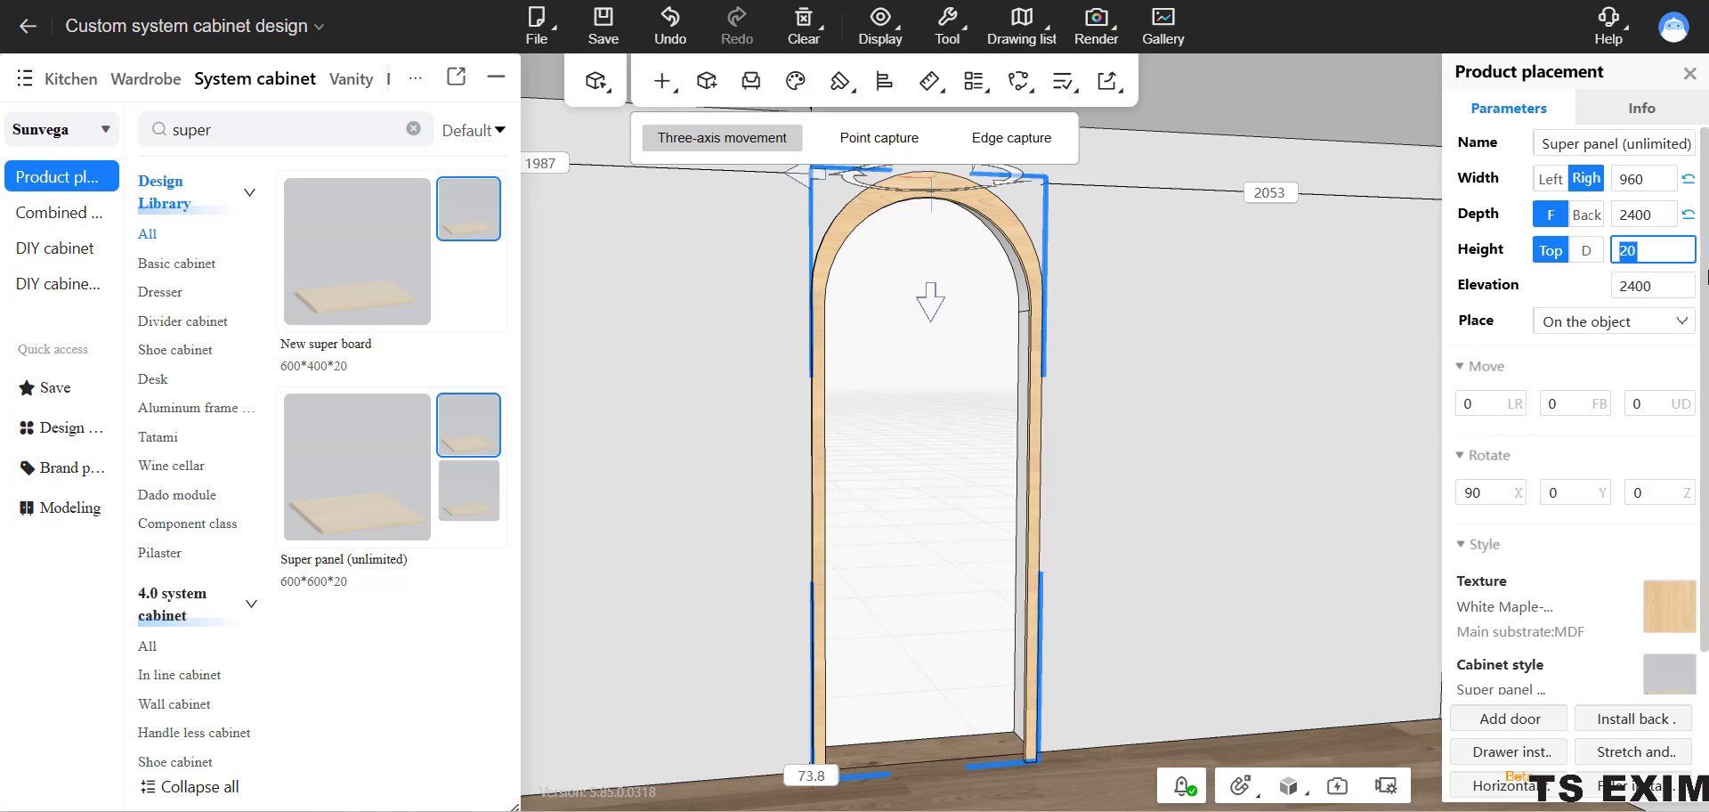
text(30)
key(Return)
click(1284, 568)
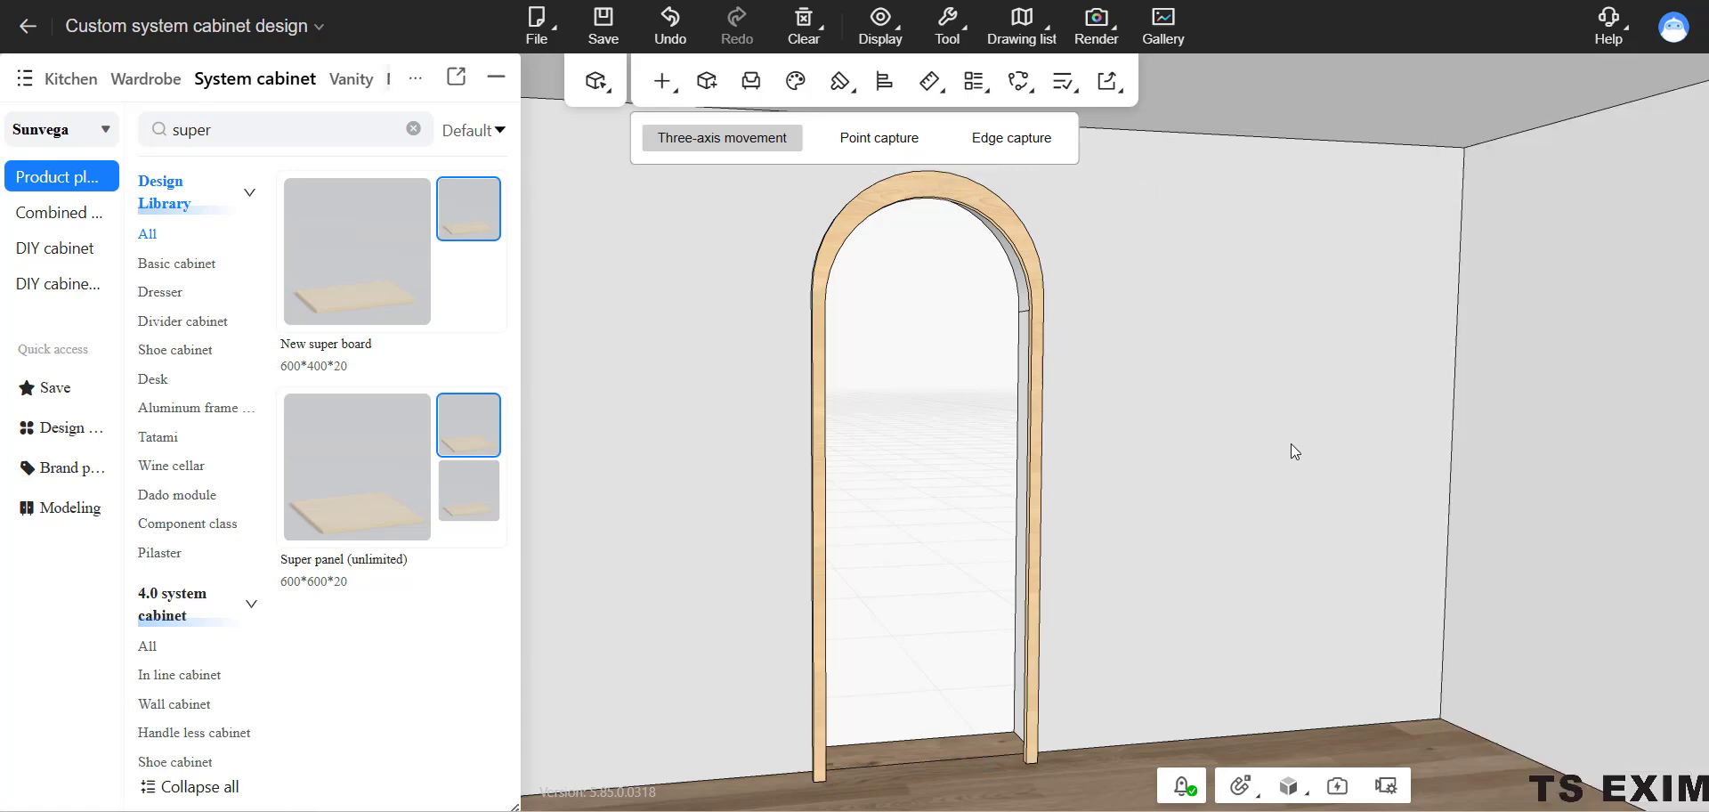
Set the arched door frame's height parameter to 100 and push the frame back into the wall opening.
click(1042, 275)
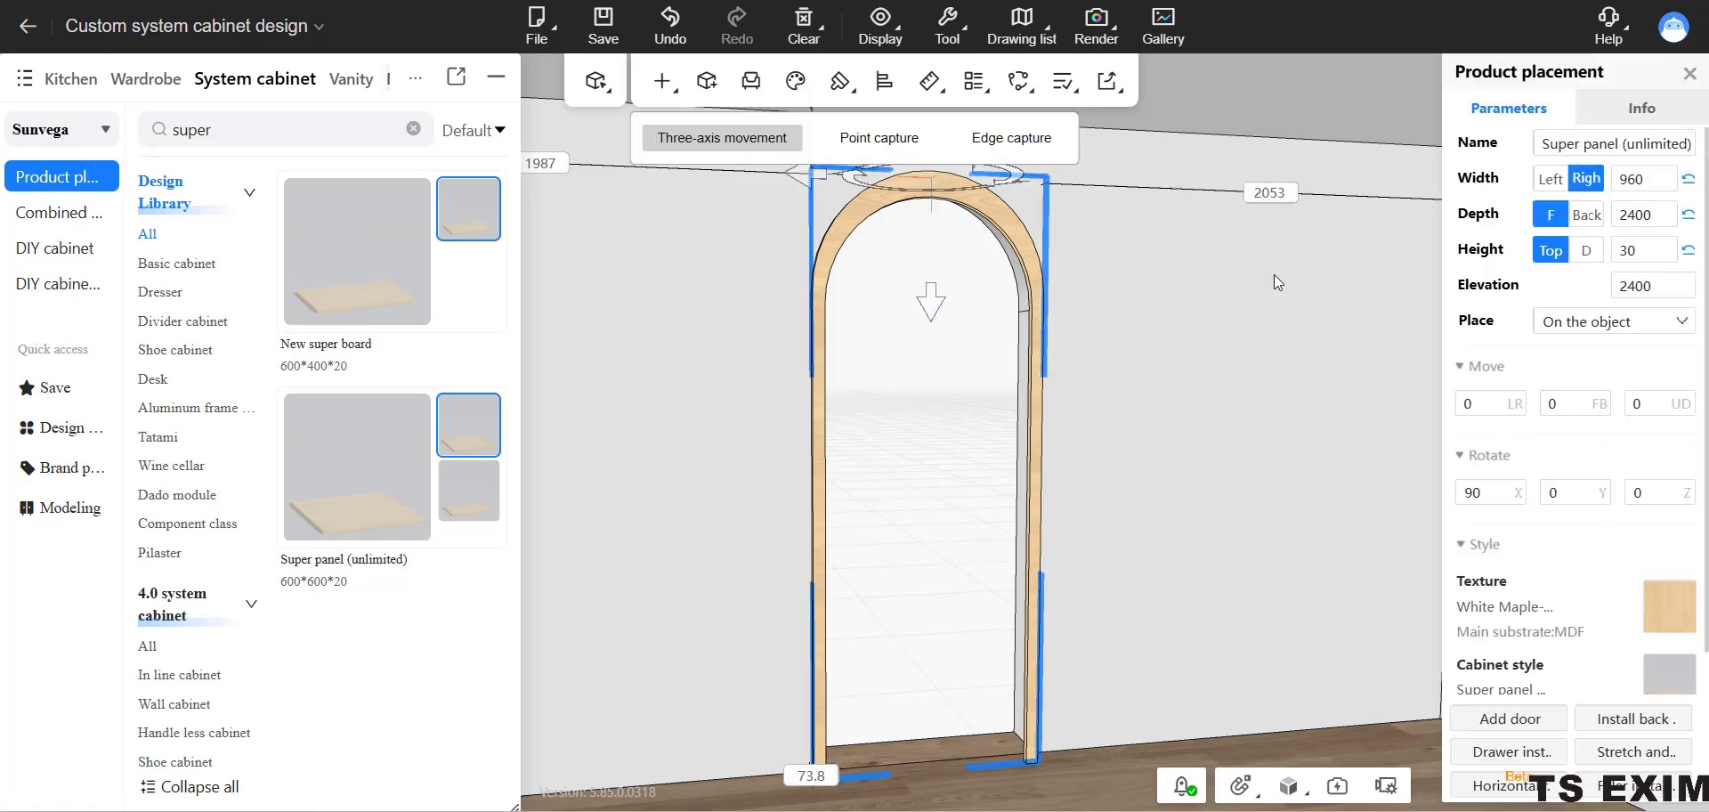
drag(1628, 250, 1606, 251)
double_click(1612, 251)
text(100)
key(Return)
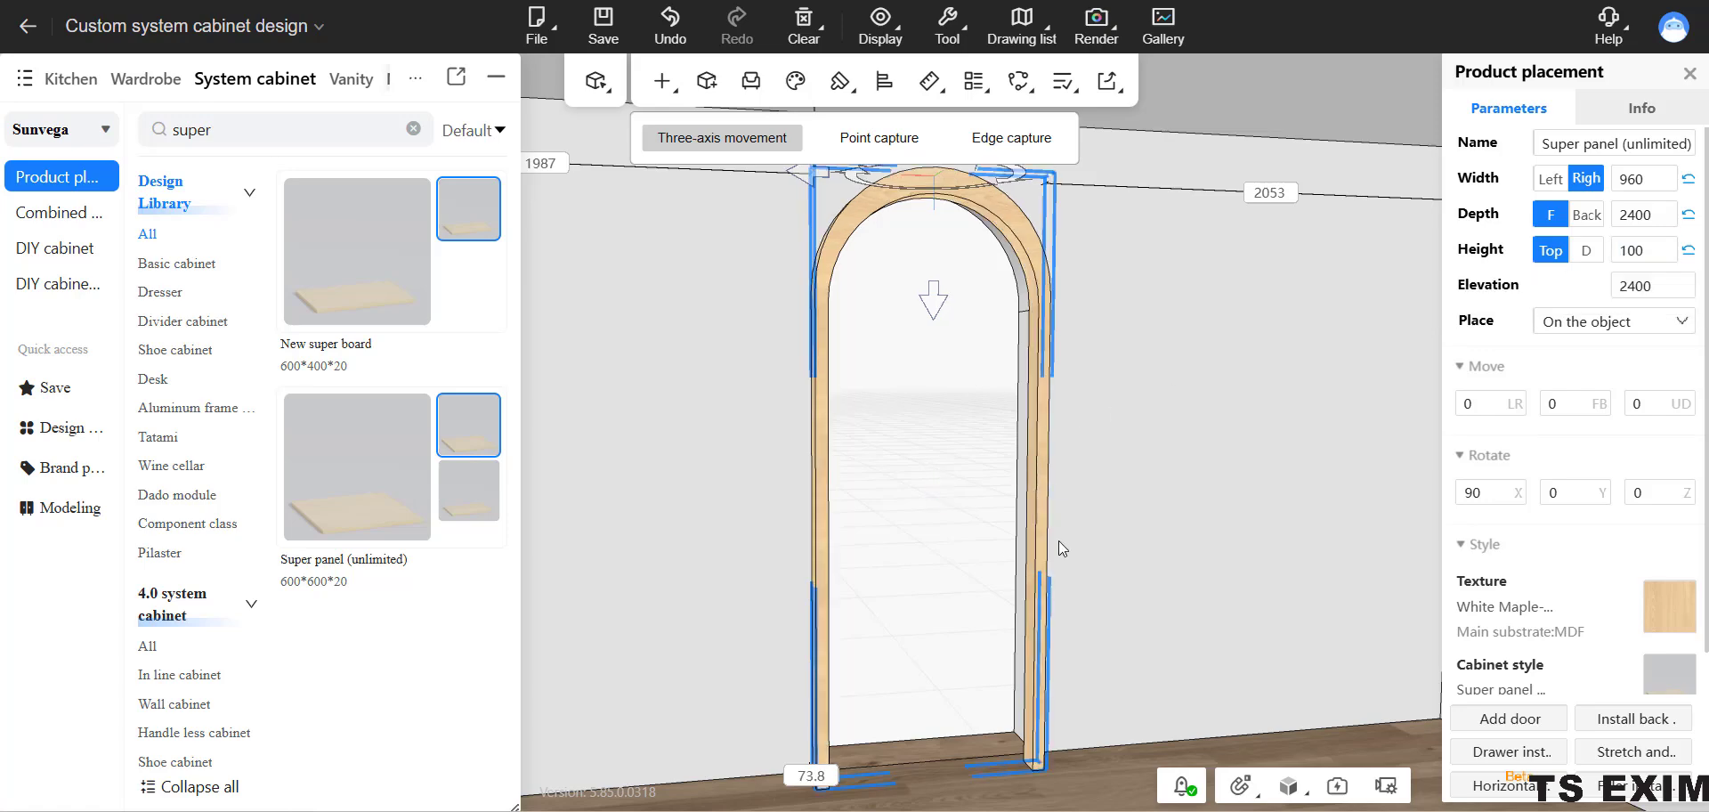
drag(1093, 324, 1128, 416)
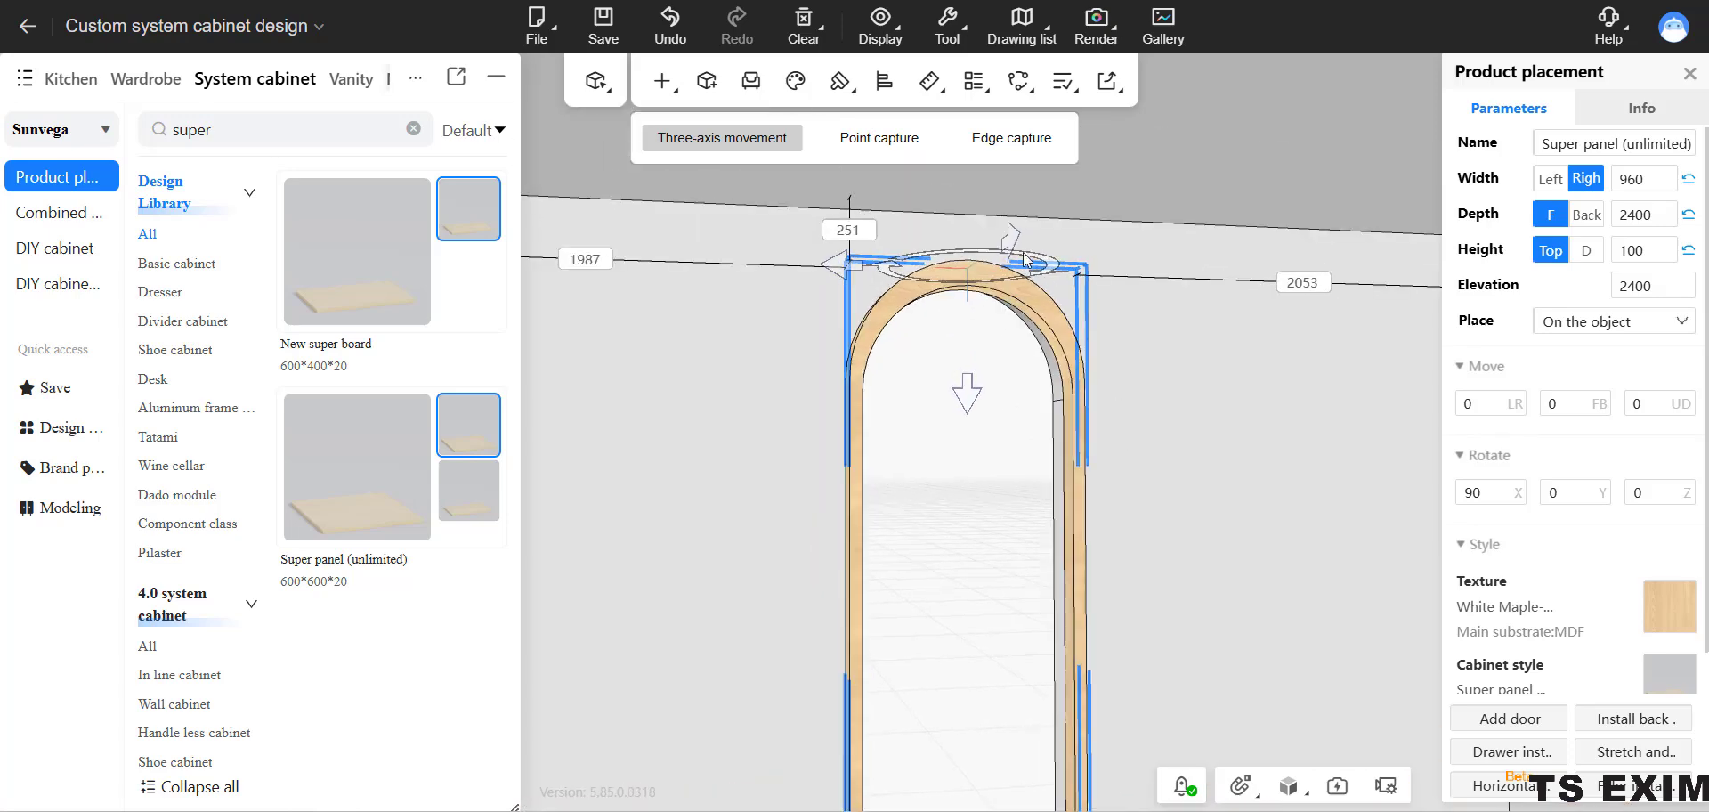
drag(1012, 241, 1000, 241)
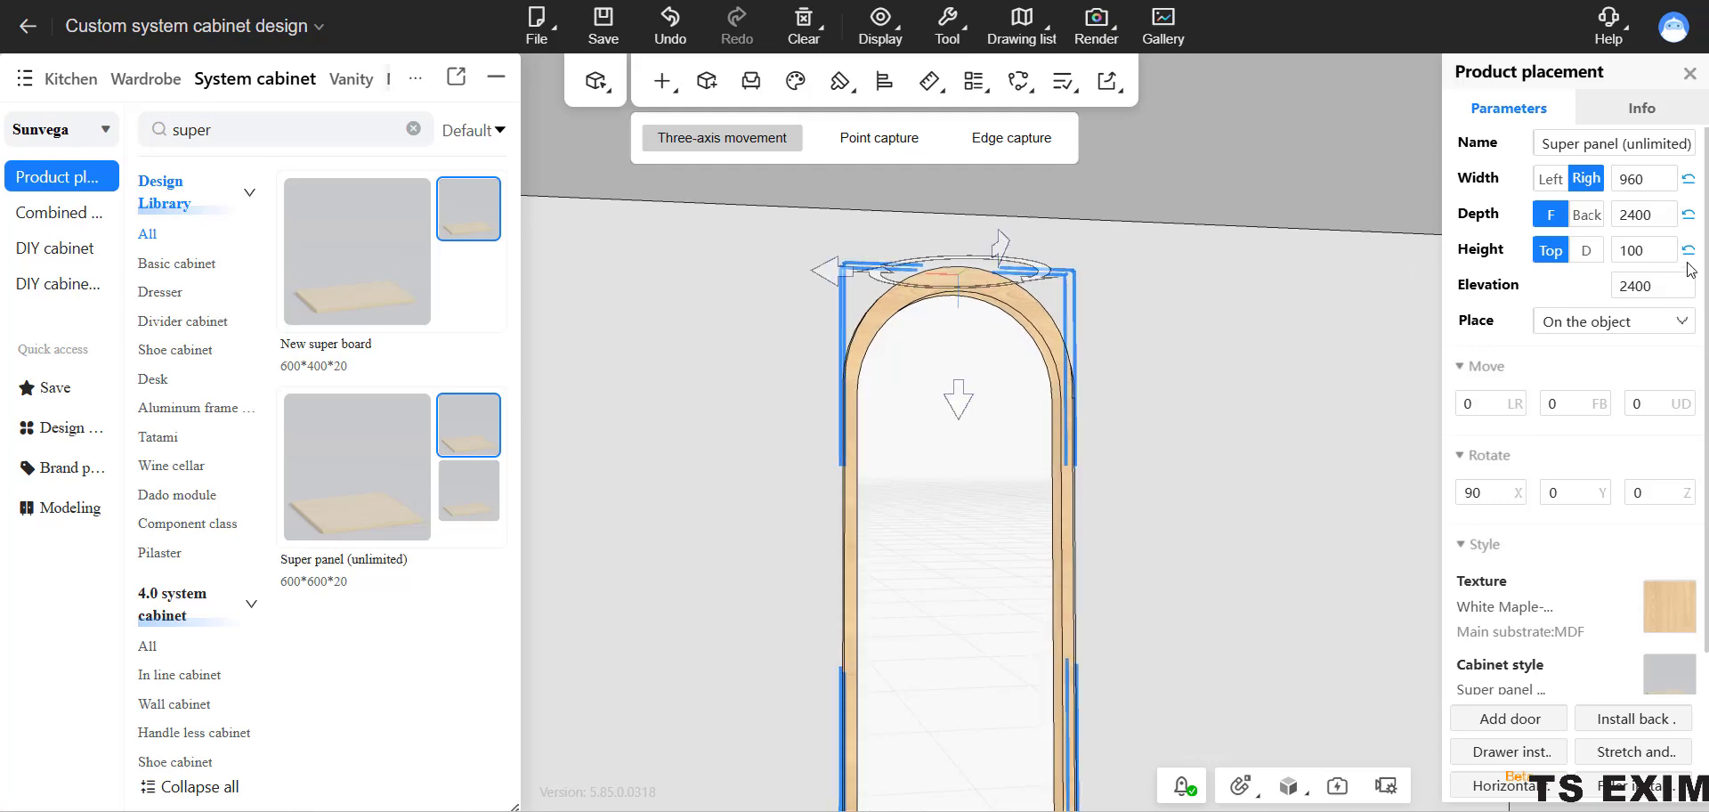
Set the arched door frame's height parameter to 110 and nudge the frame along its depth in the wall opening.
click(1653, 251)
key(Return)
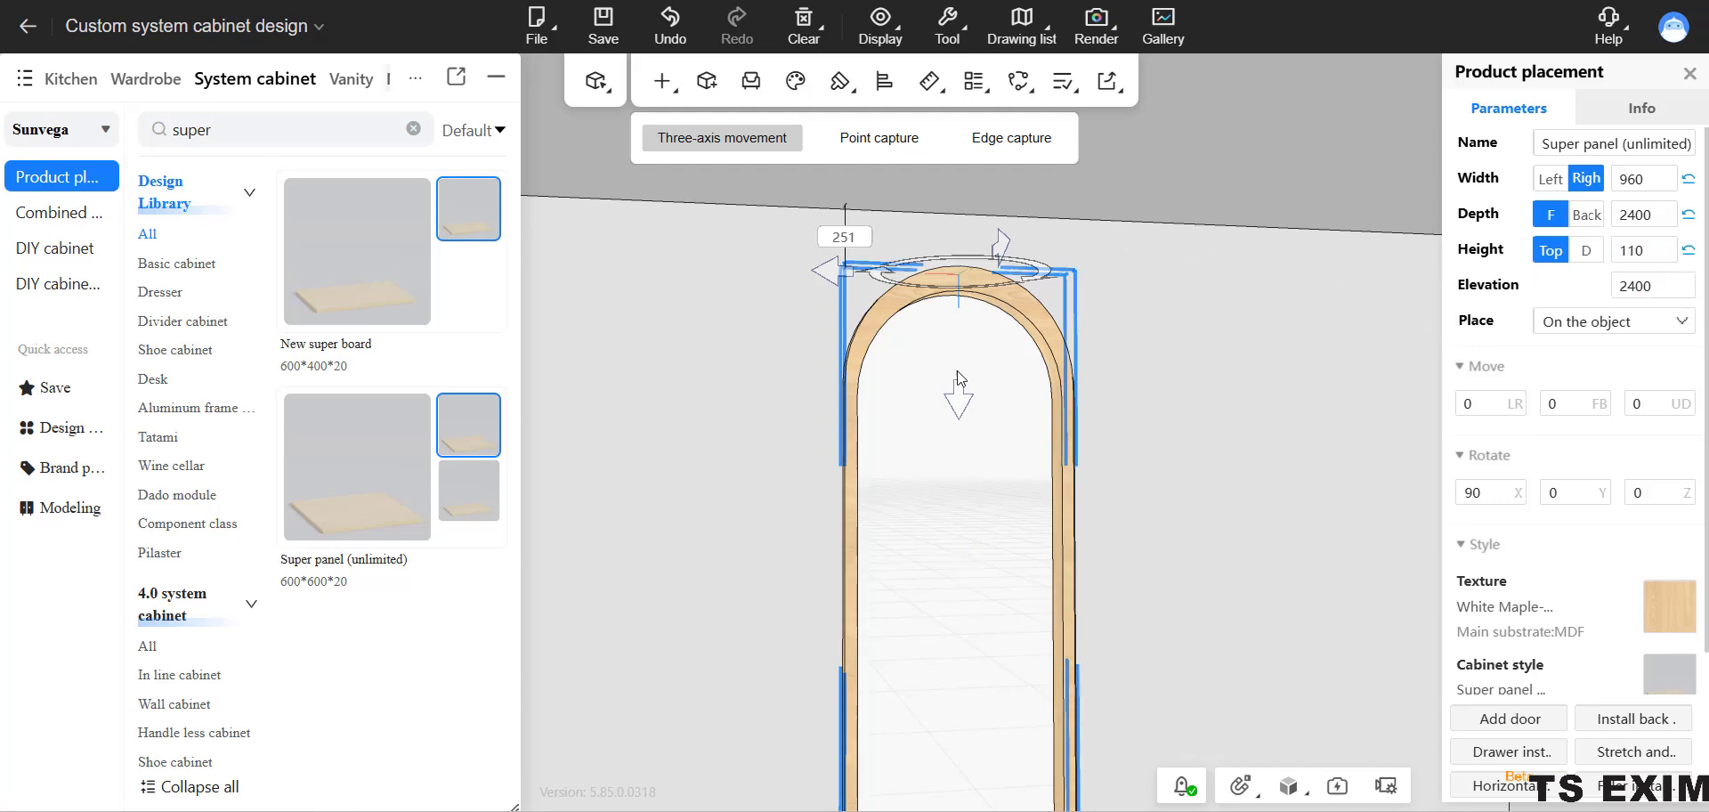
drag(1003, 237, 998, 252)
click(1151, 318)
drag(1151, 318, 1038, 510)
scroll(1040, 534, up, 4)
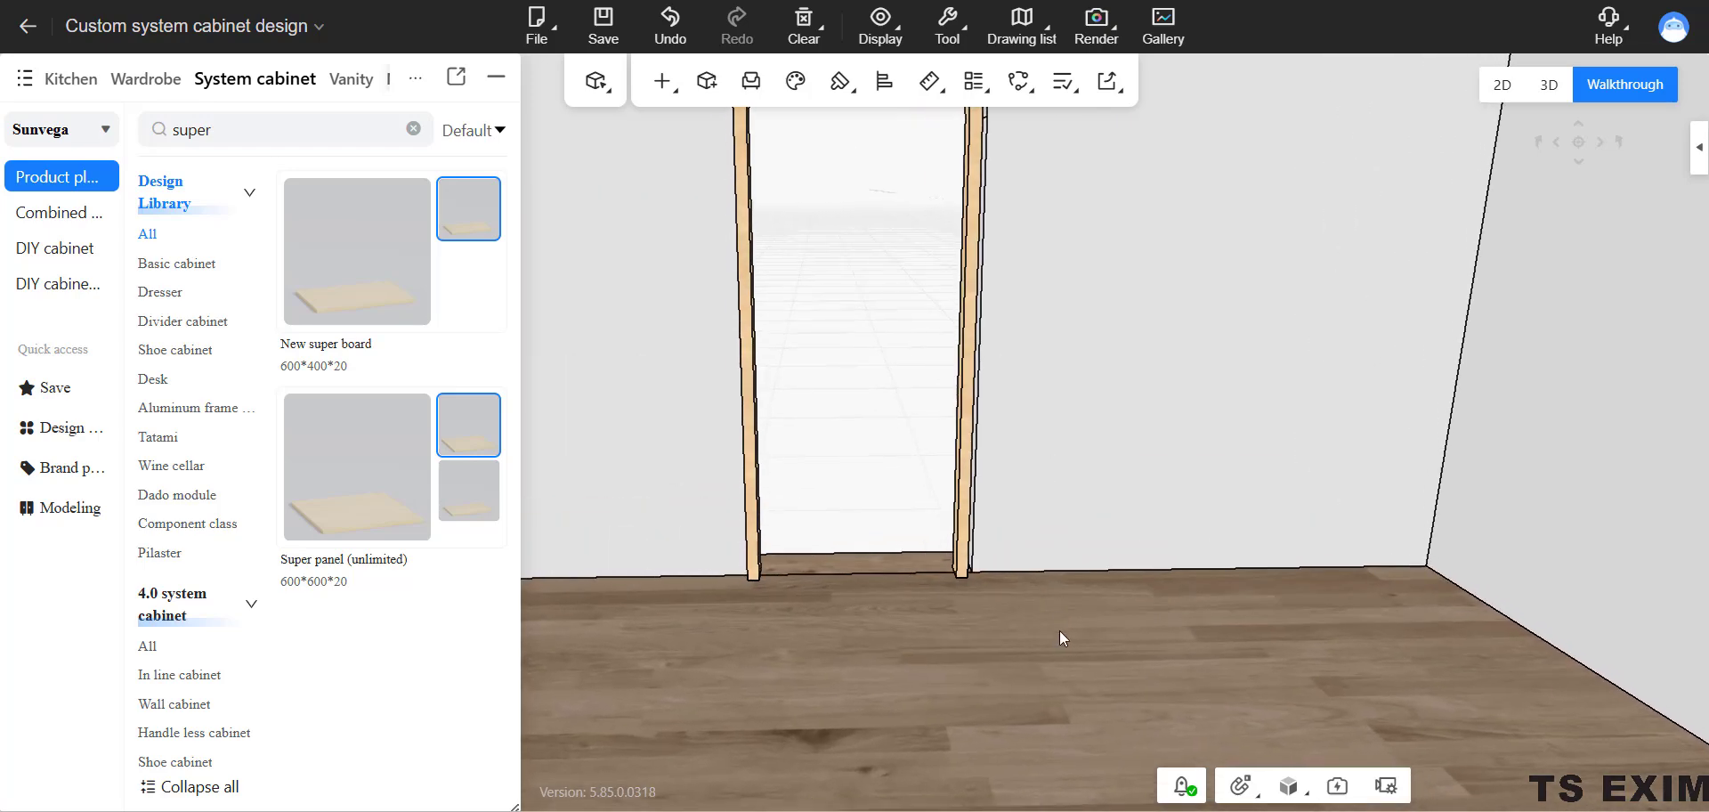
Shift the arched door frame slightly sideways to line it up with the side edge of the wall opening.
drag(1059, 630, 968, 648)
right_drag(979, 619, 1017, 649)
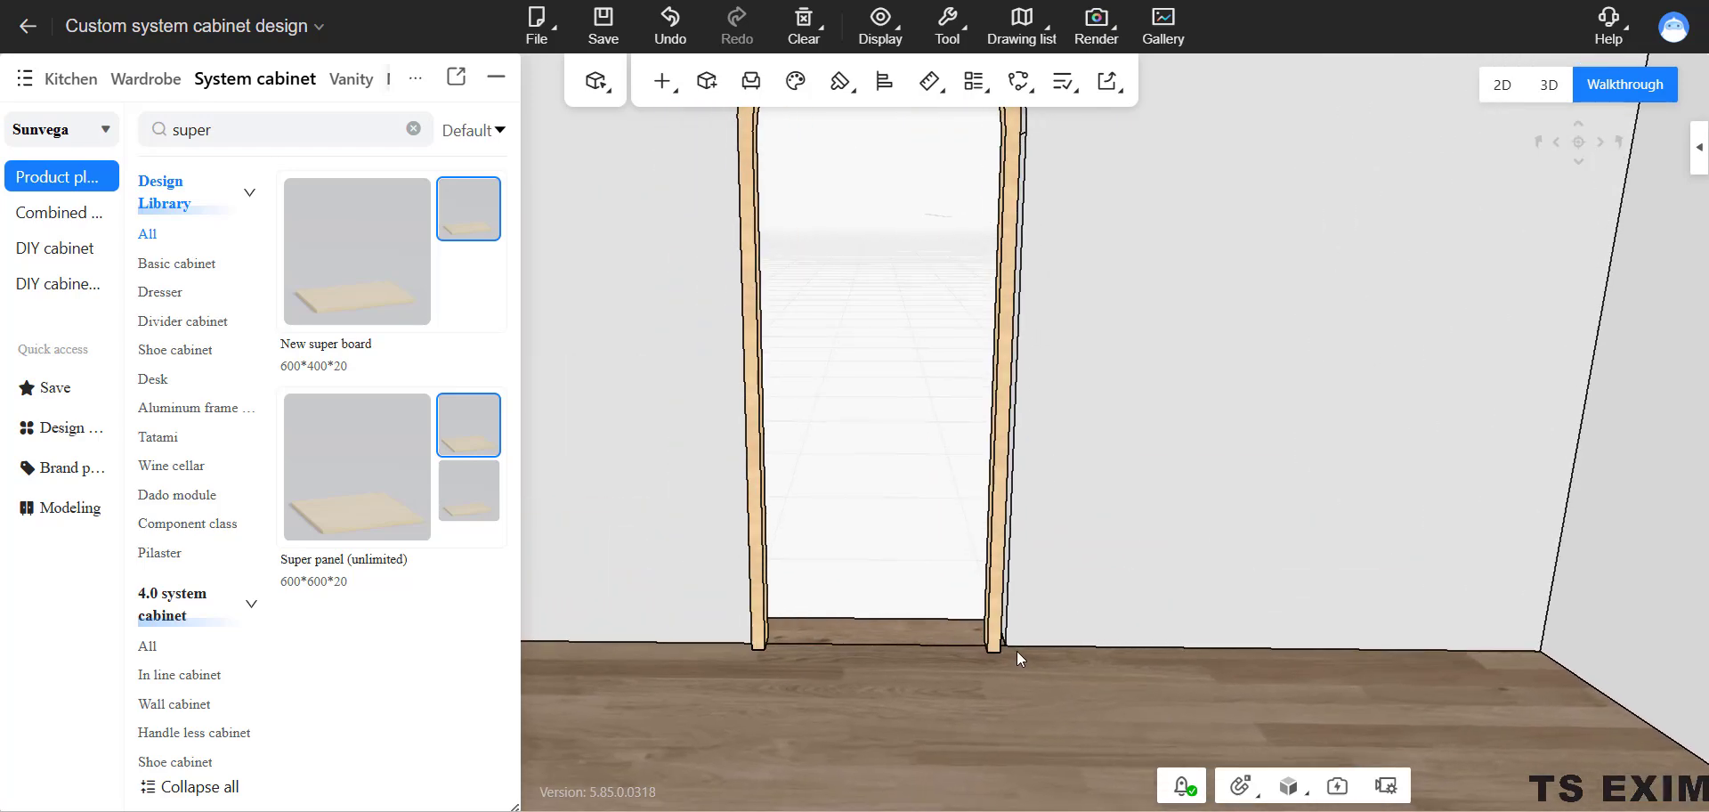
click(1000, 600)
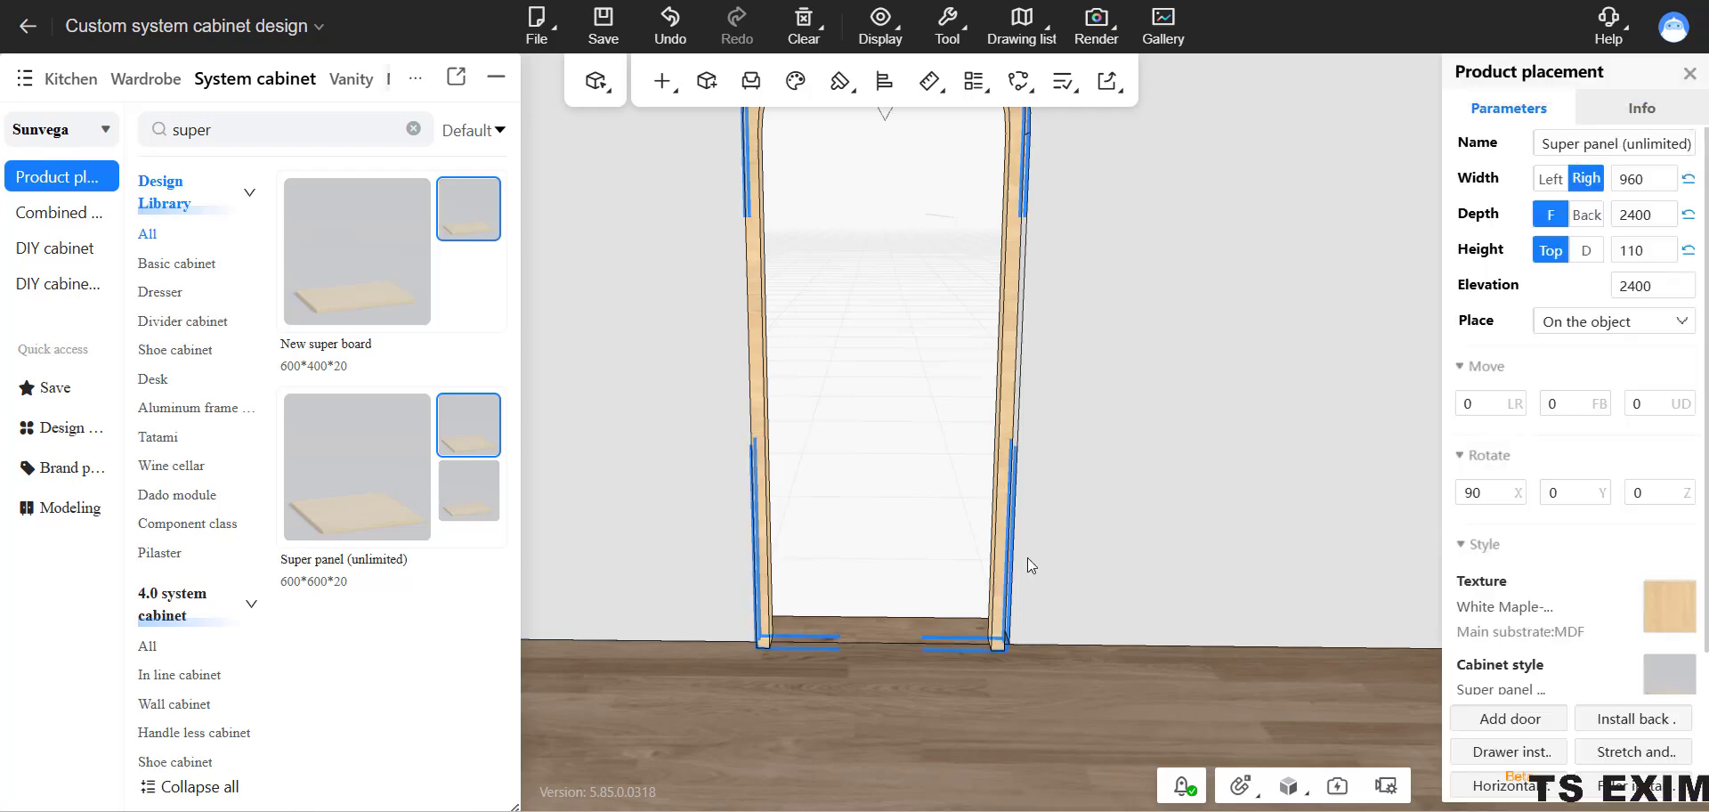
drag(1029, 560, 1038, 396)
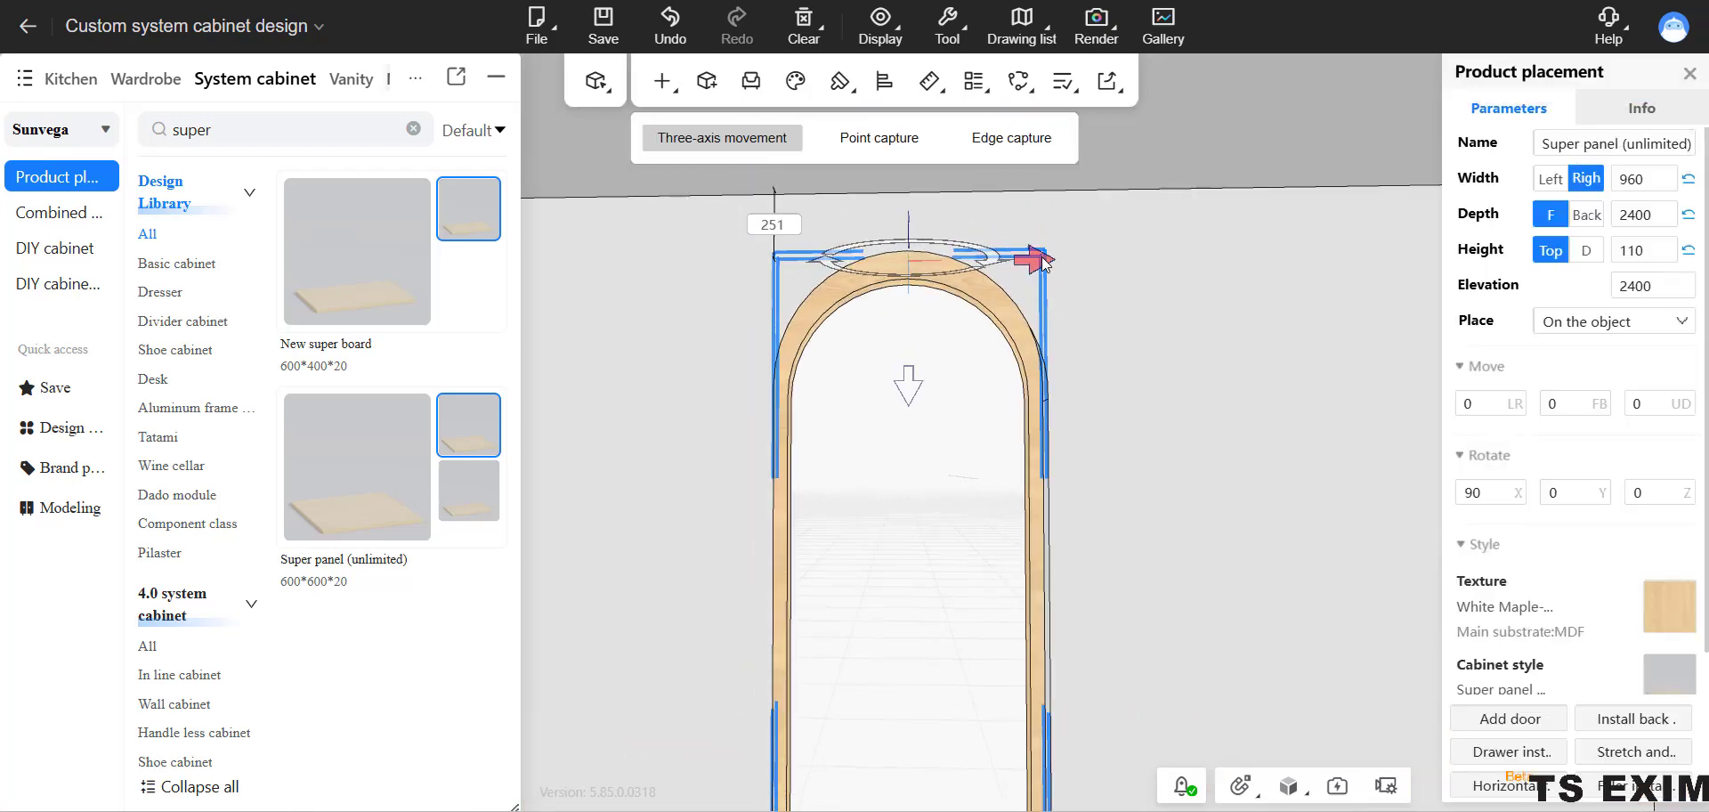
drag(1042, 258, 1050, 263)
click(1099, 365)
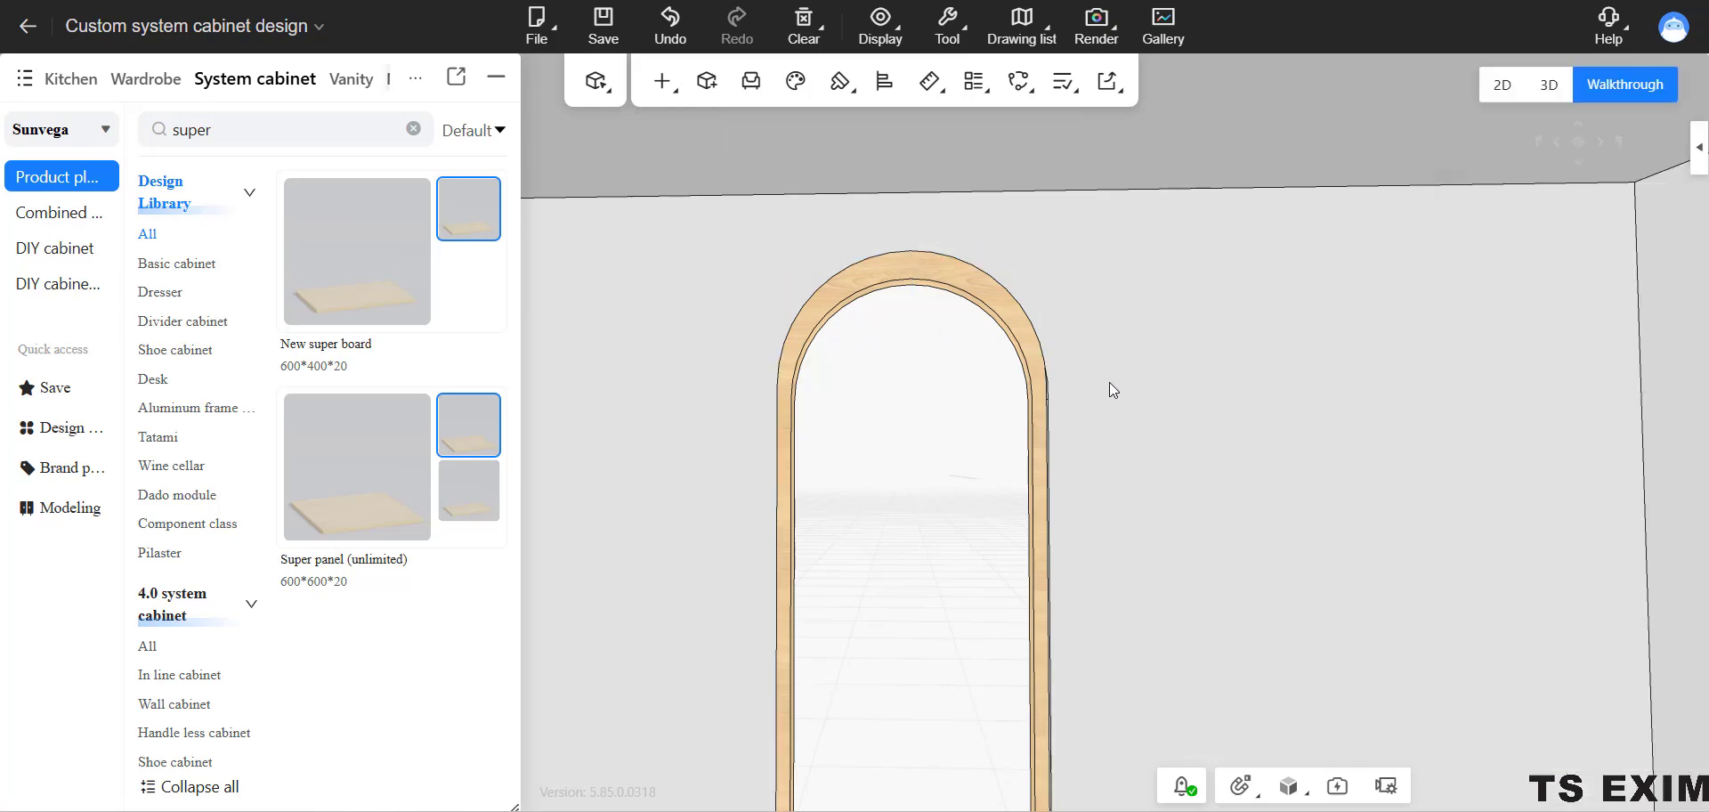
Examine how the door frame fits around the arch and along both sides of the opening.
drag(1109, 382, 1102, 516)
drag(1104, 396, 1107, 370)
click(1041, 245)
click(1060, 332)
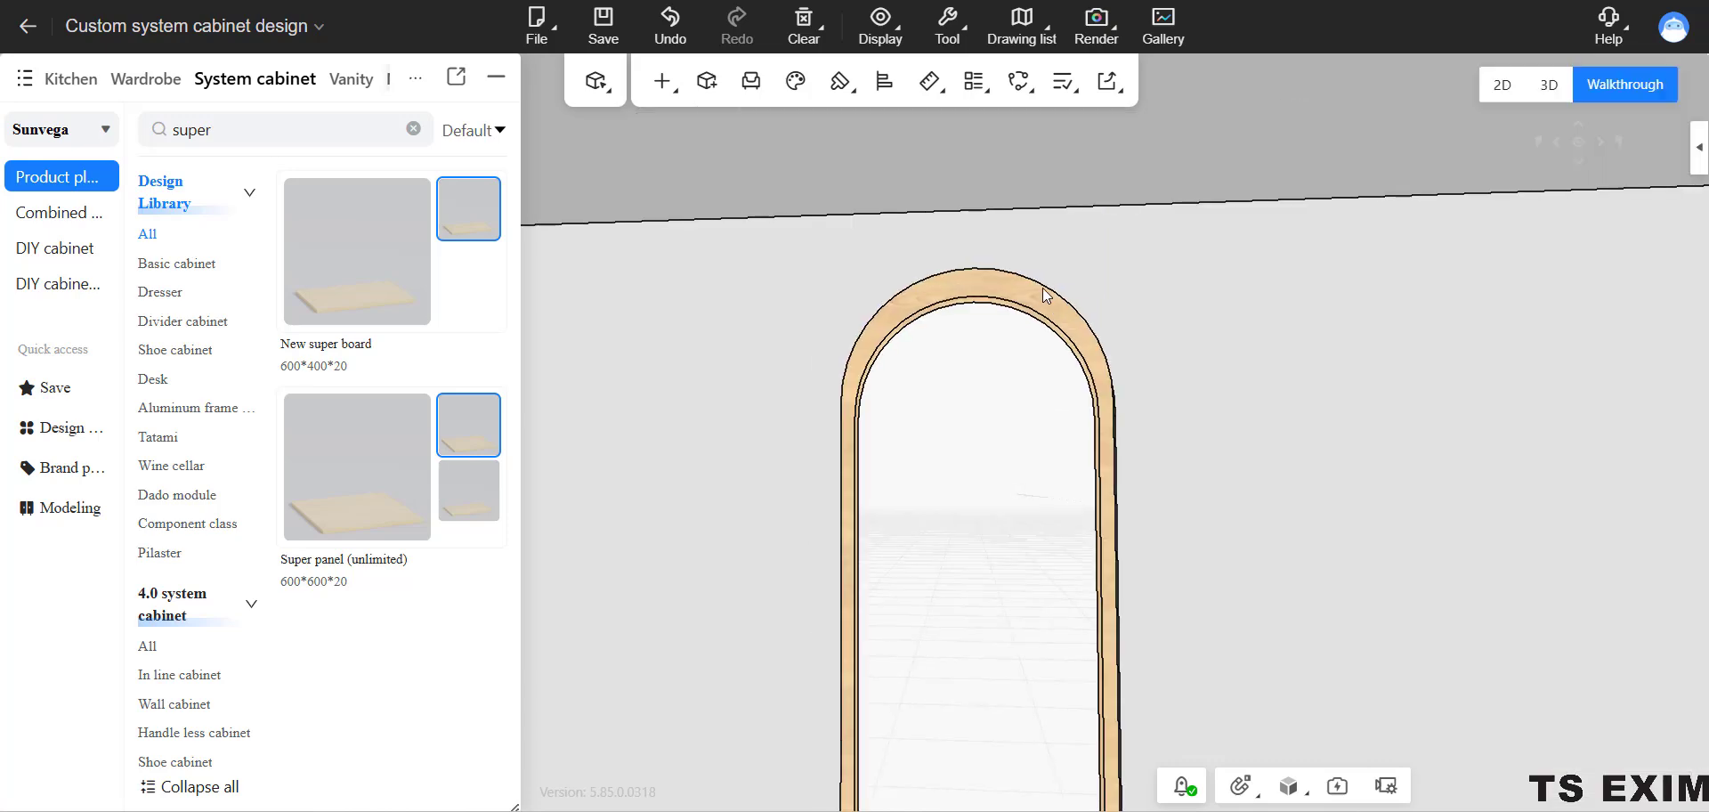
click(984, 291)
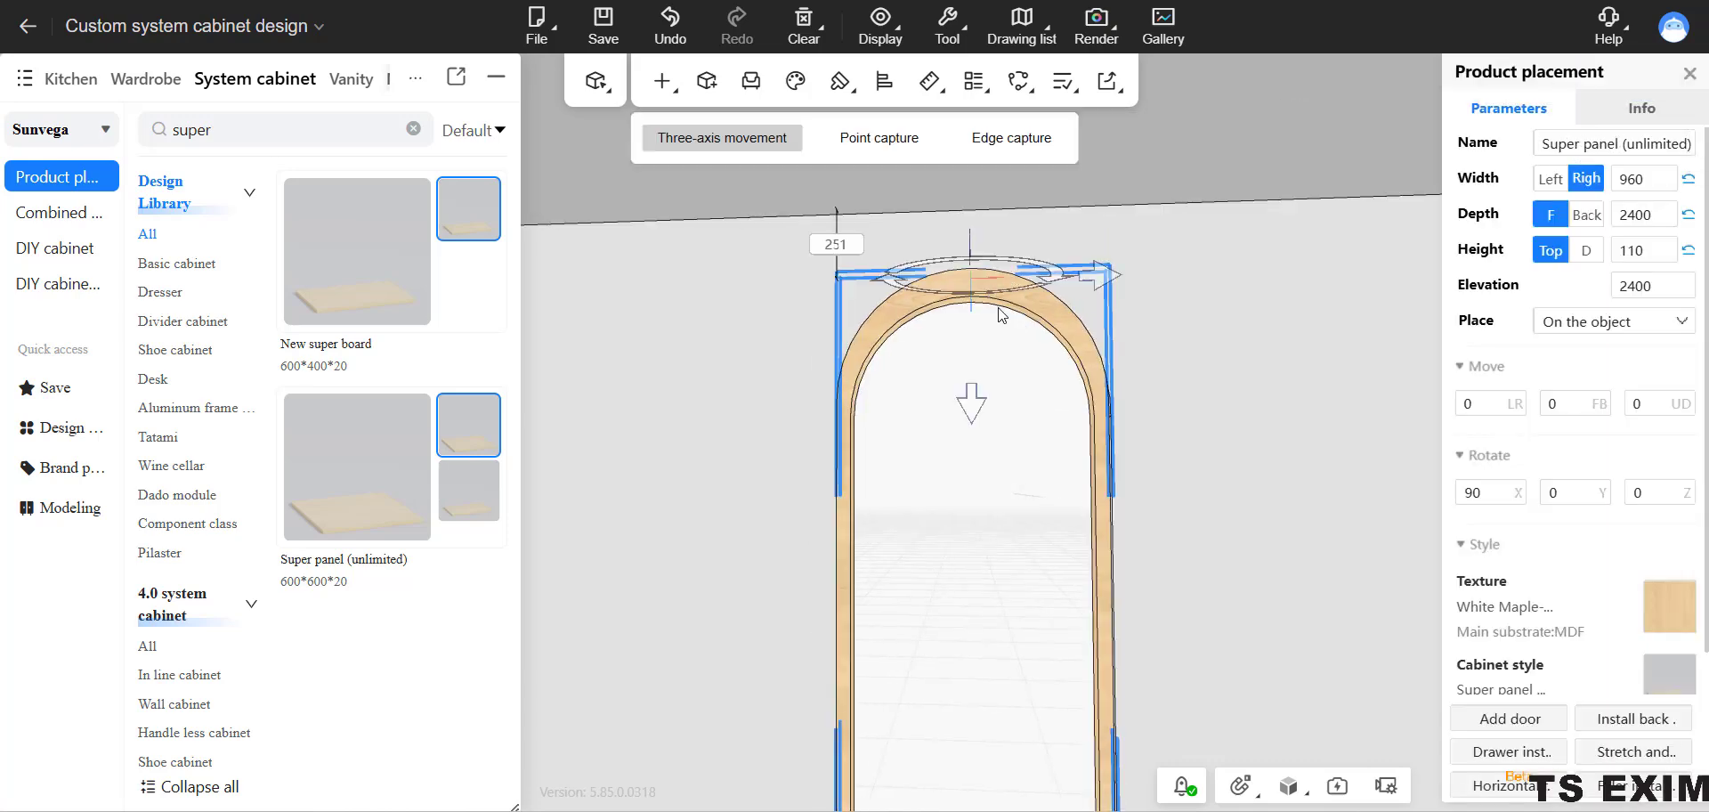
click(1028, 394)
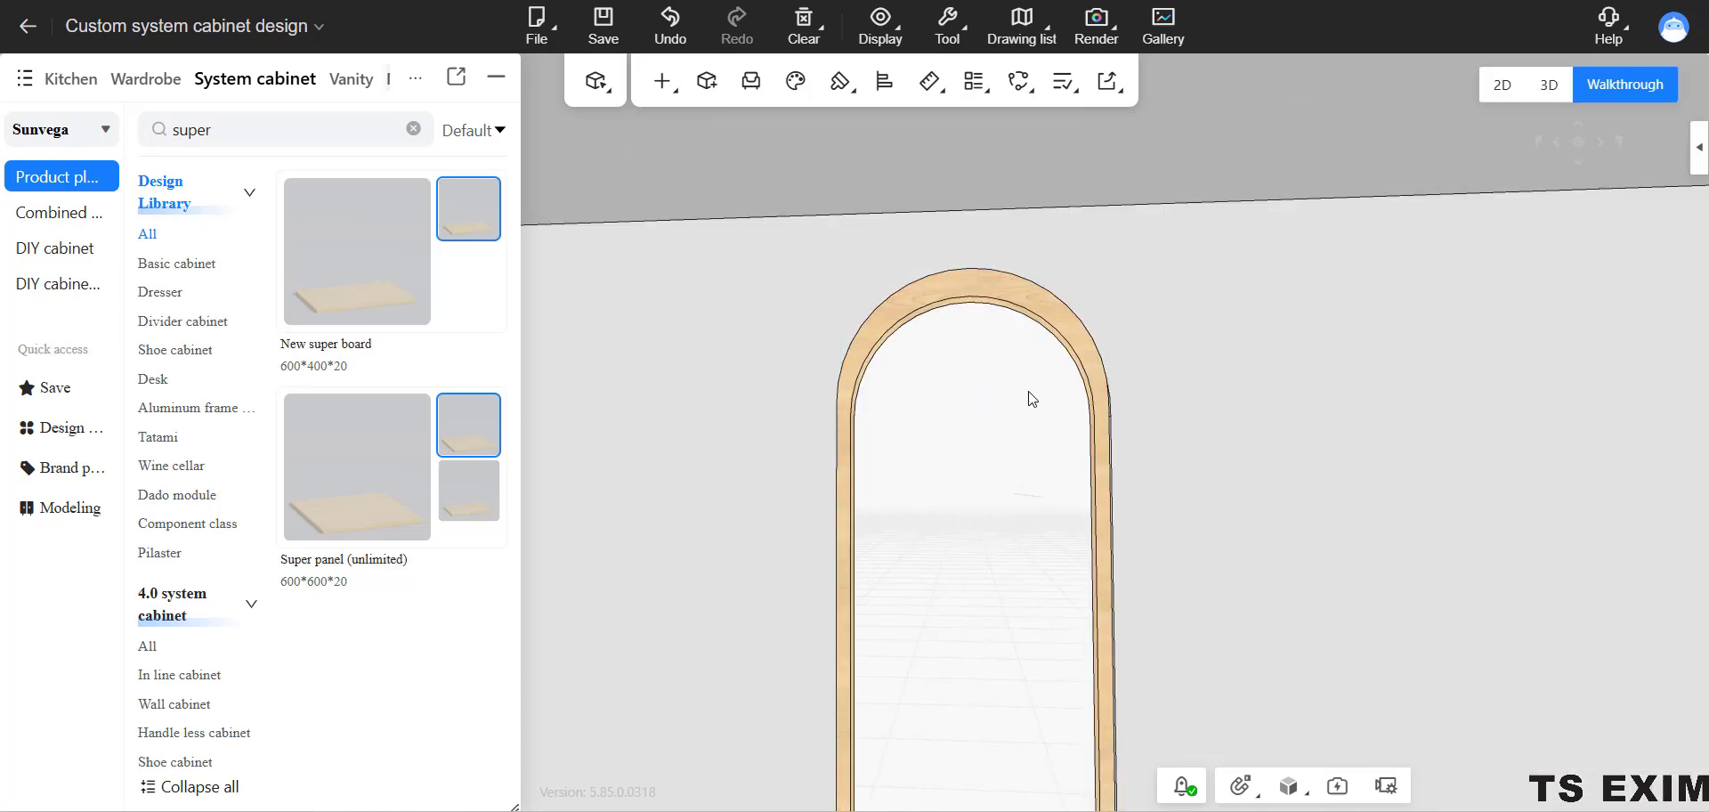
right_click(1030, 394)
click(1187, 437)
drag(1188, 440, 1113, 386)
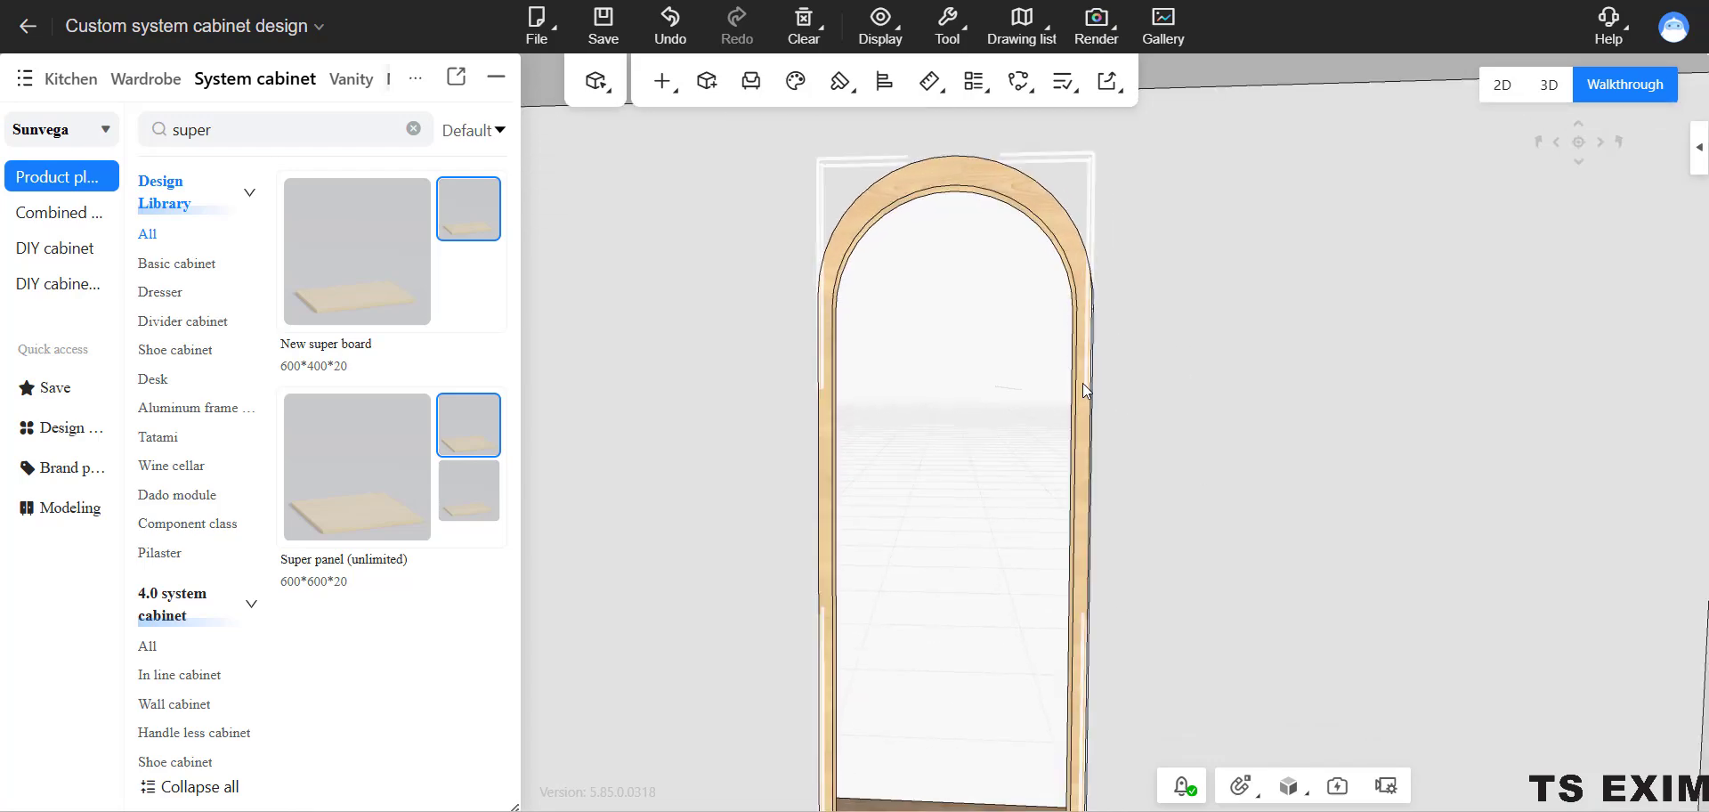
Apply a dark texture from the Double finish category of the common texture library to the arched door frame.
click(1083, 383)
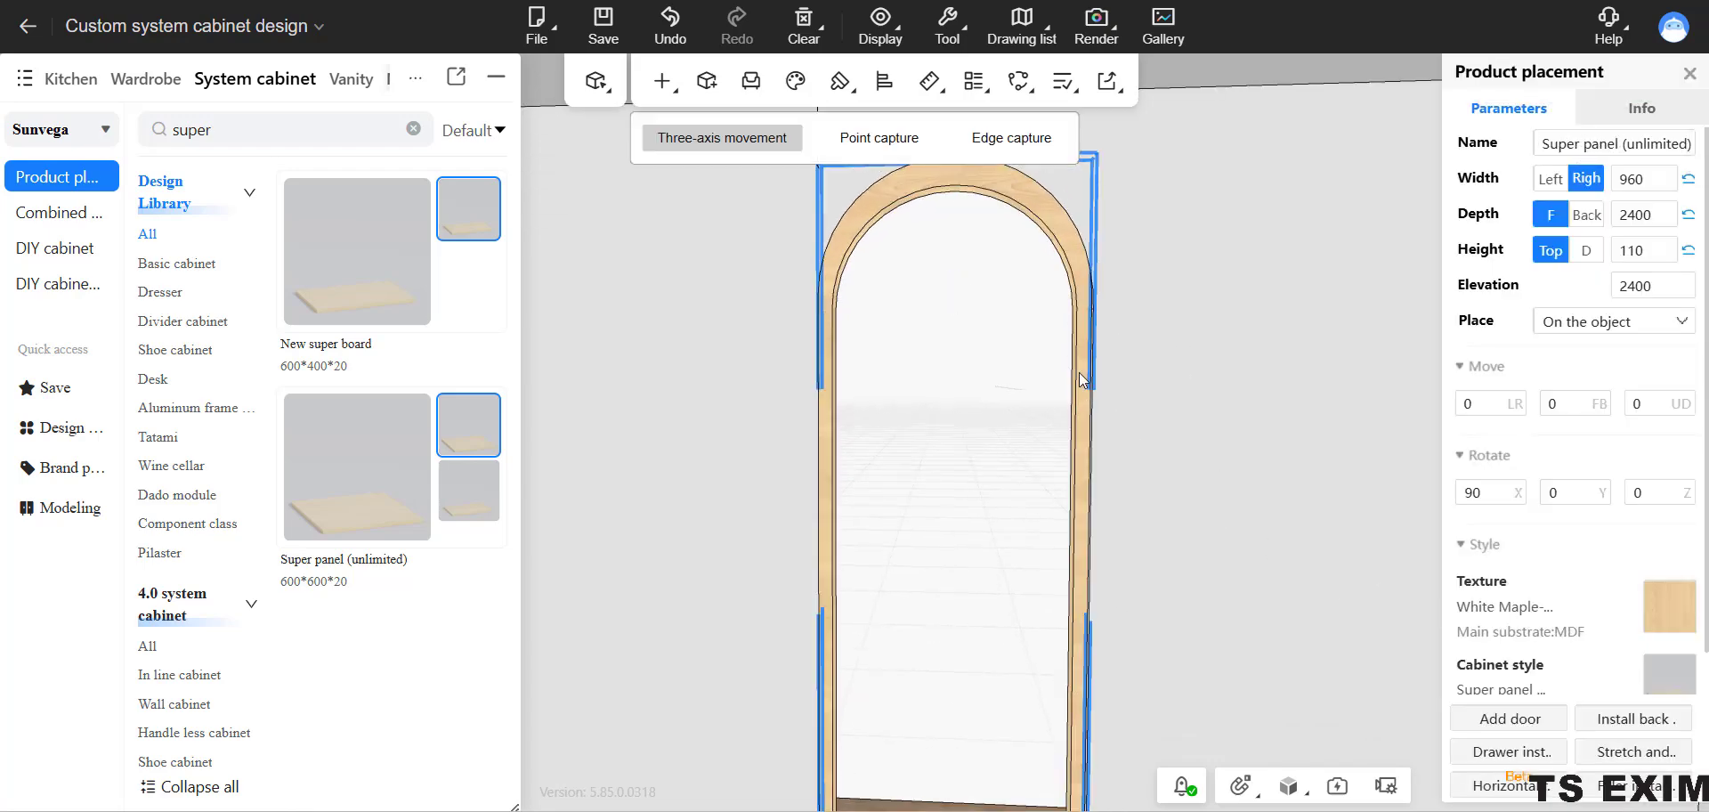
click(1667, 605)
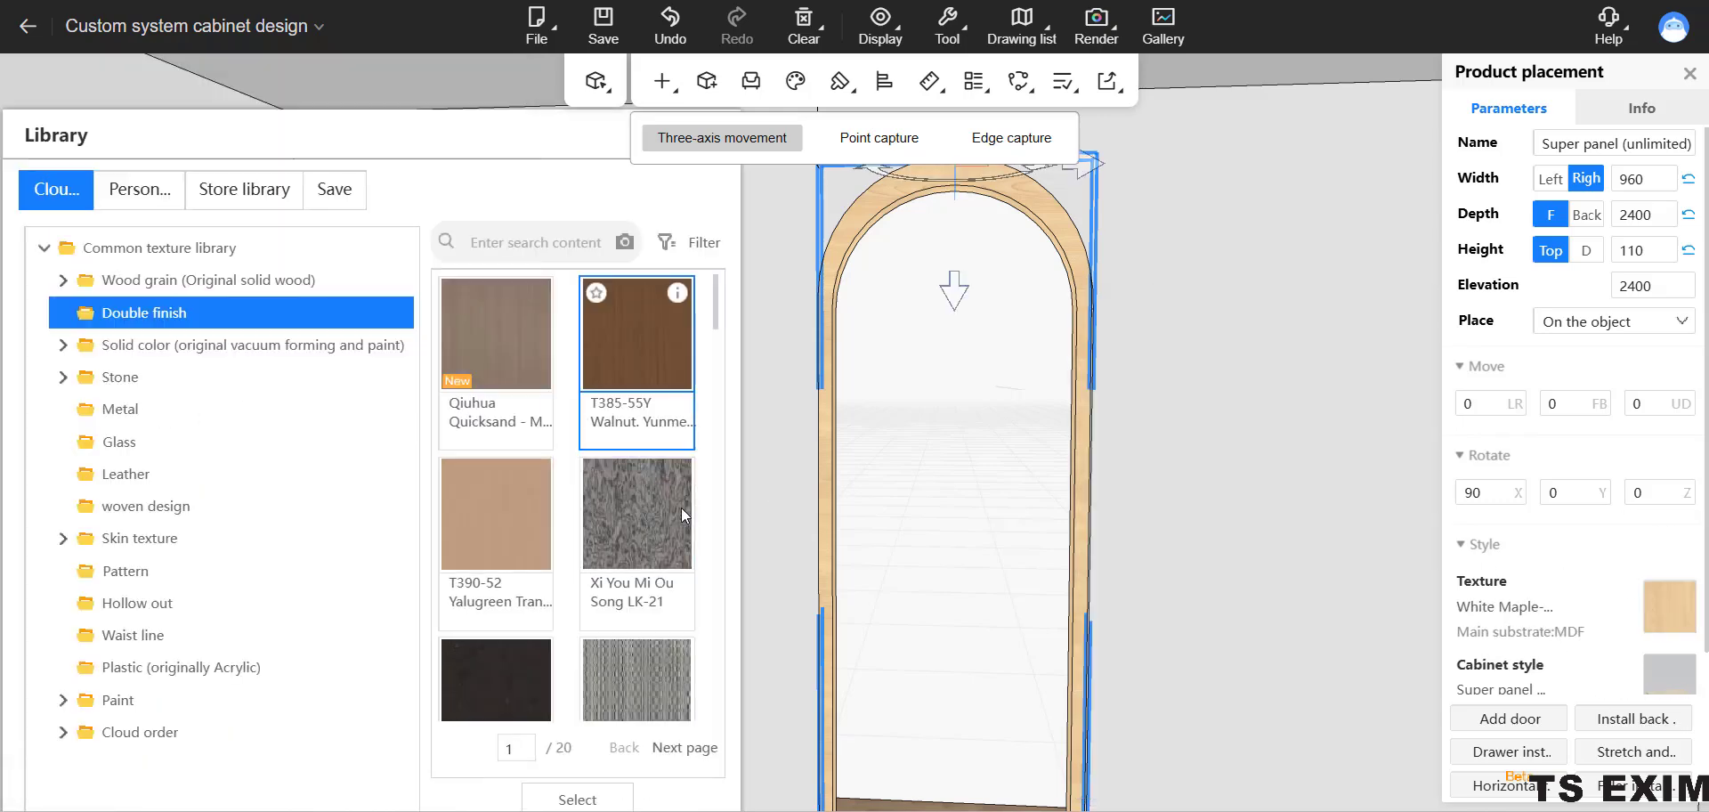
scroll(623, 552, down, 2)
click(514, 459)
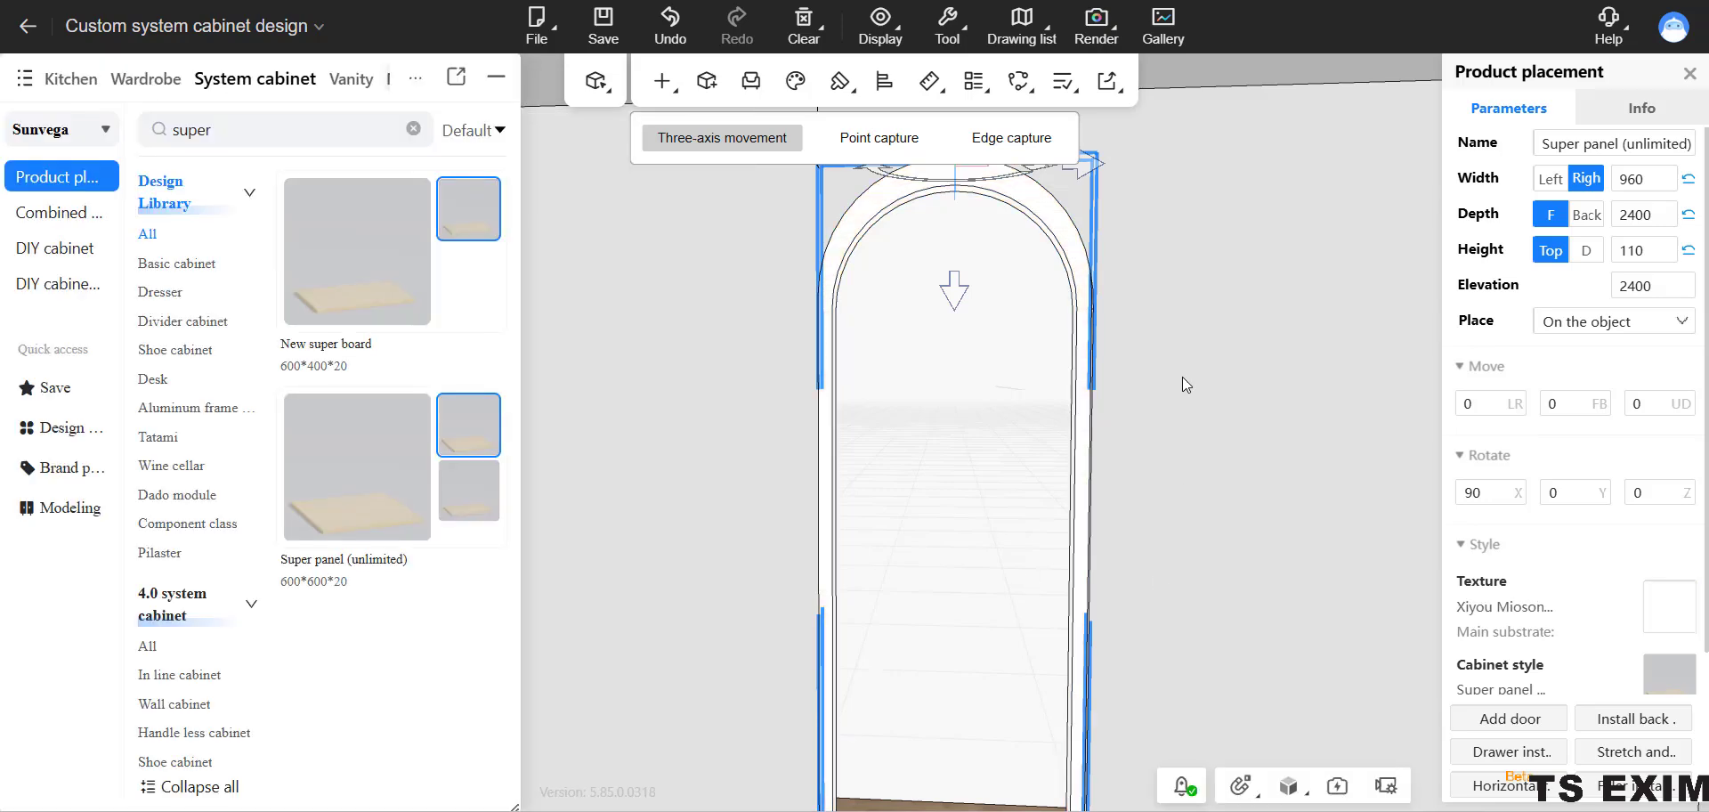
click(1171, 475)
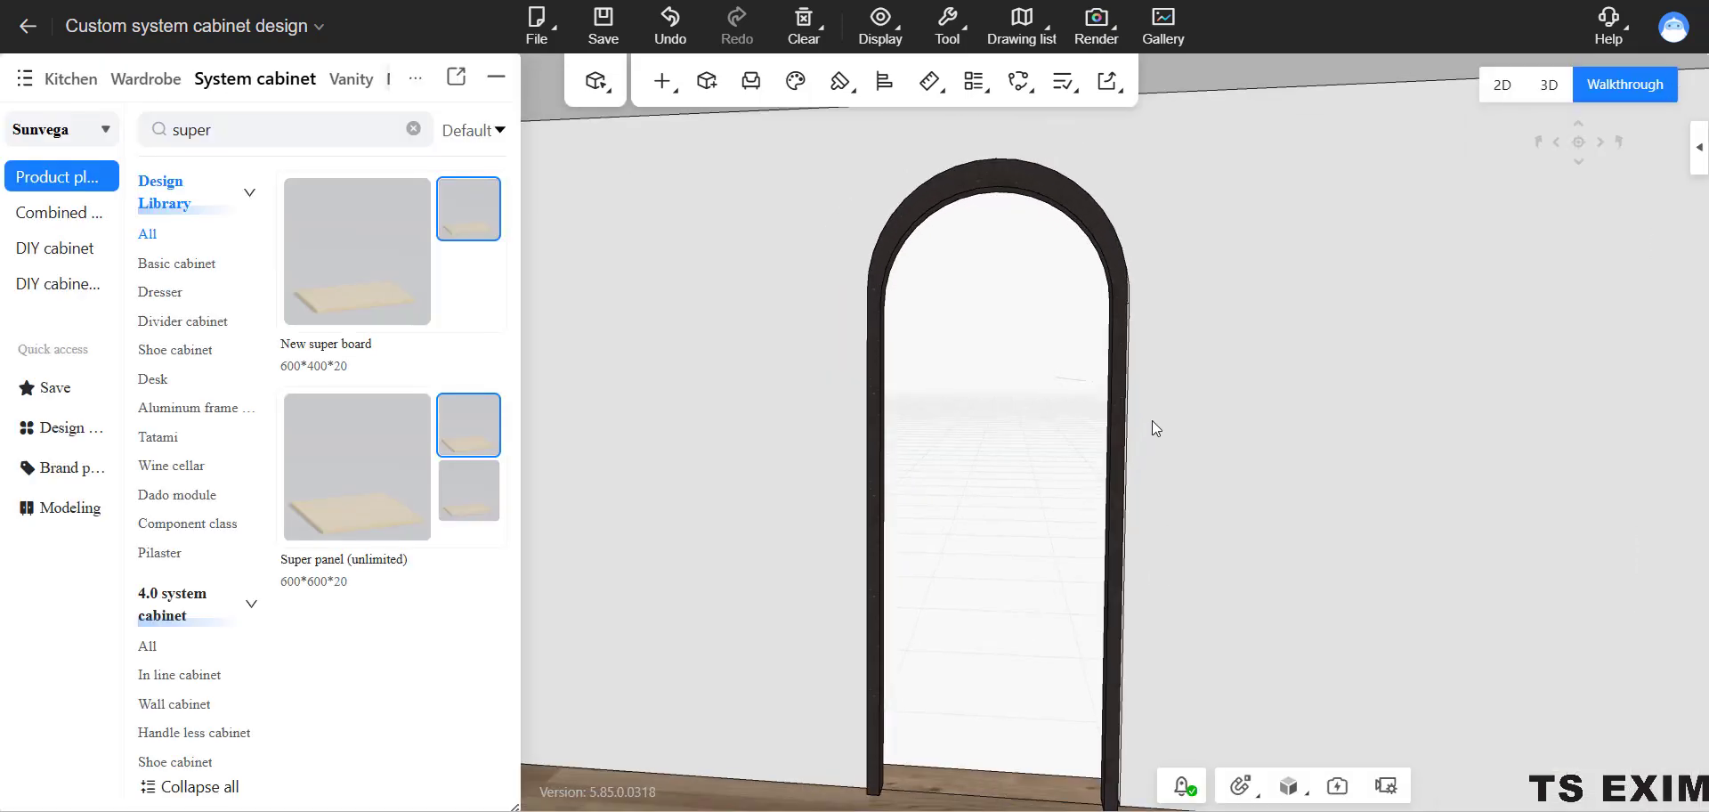
Walk through the room and inspect the dark arched door frame from different sides of the wall.
scroll(1150, 392, down, 4)
middle_drag(1172, 398, 1187, 399)
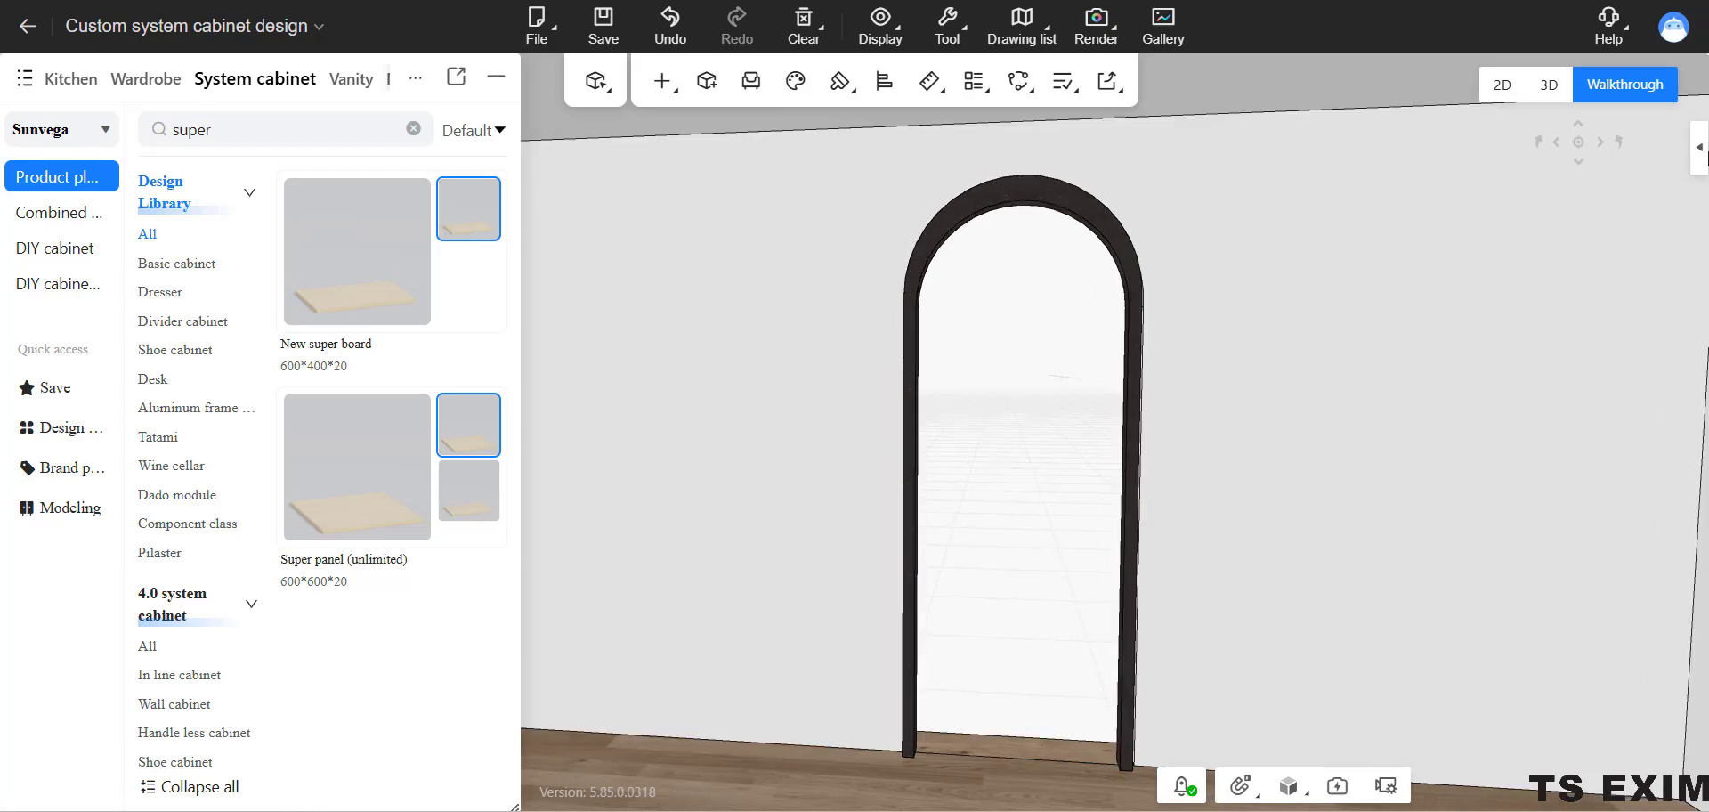
drag(1131, 492, 1065, 373)
key(w)
drag(1050, 481, 1300, 324)
drag(1285, 392, 1376, 400)
click(1103, 322)
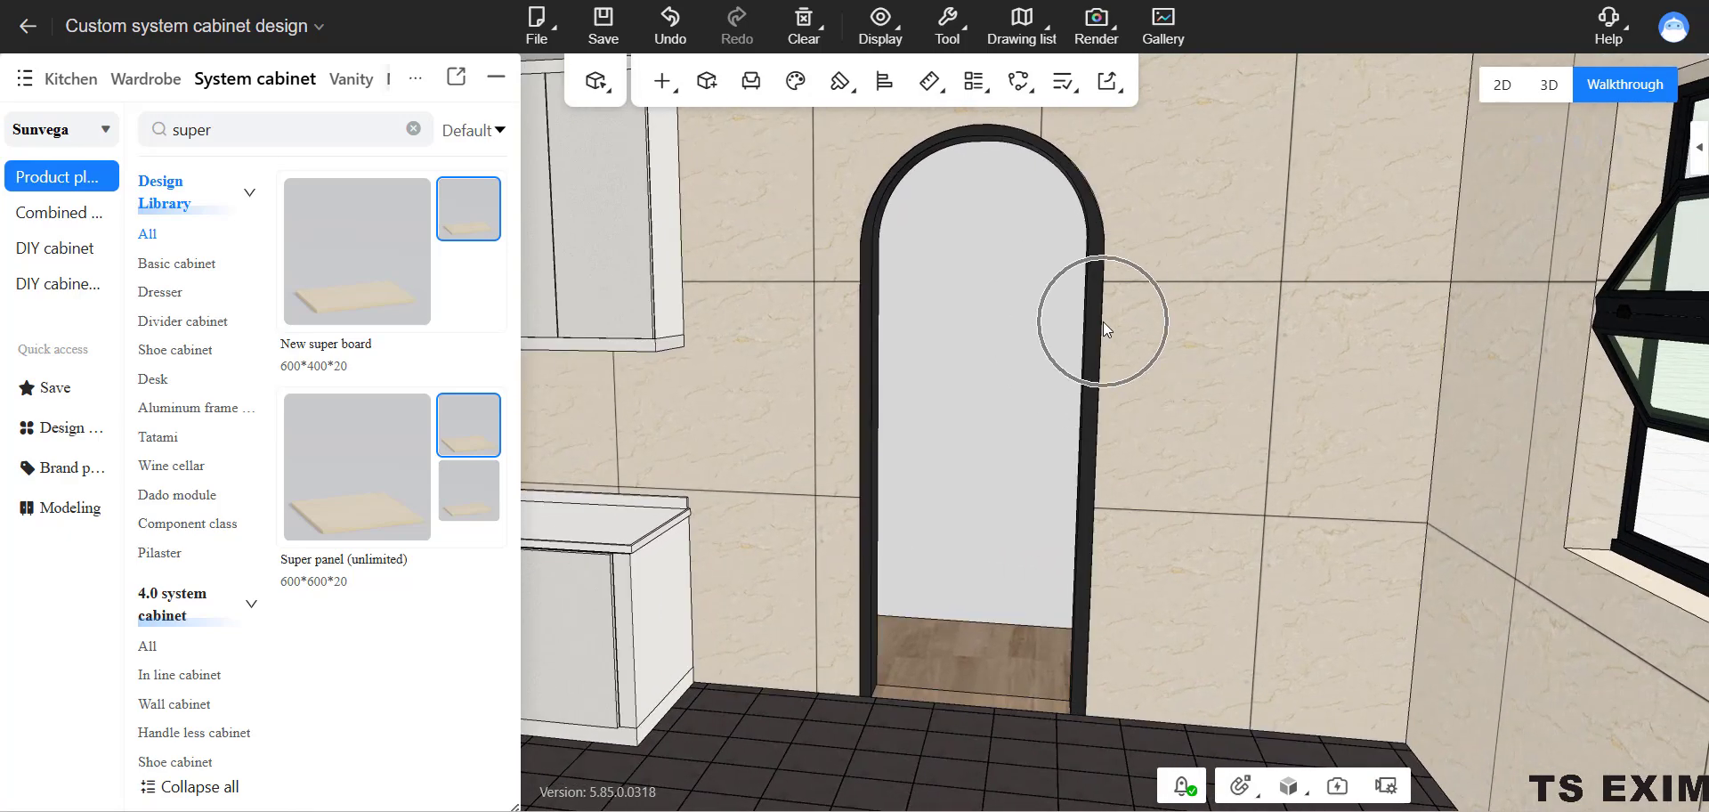